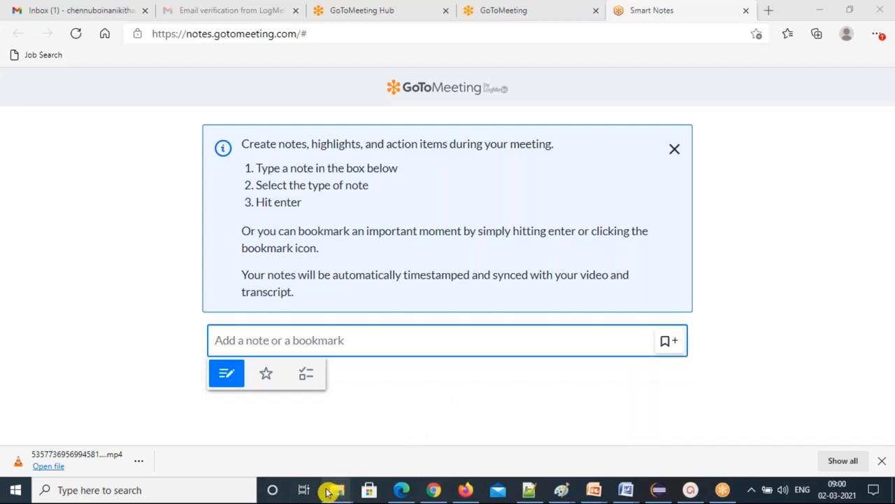
Show thumbnail previews of the three open File Explorer windows from the taskbar icon.
click(328, 492)
mouse_move(336, 493)
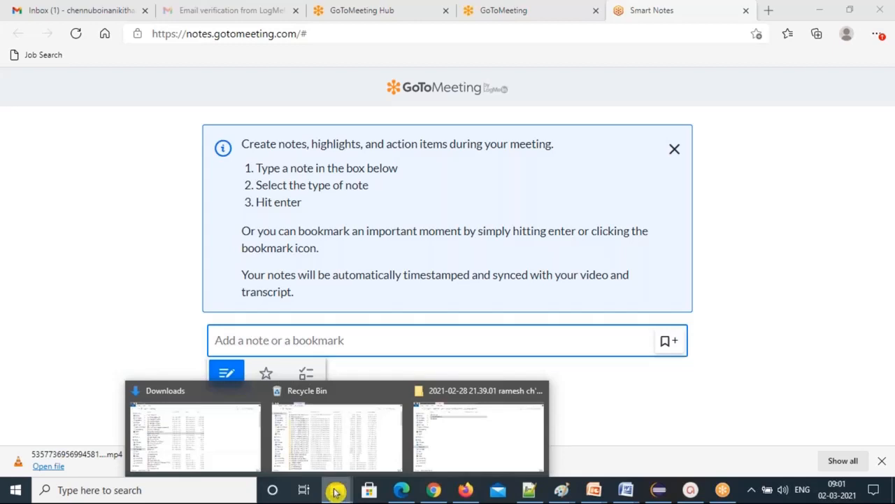
Close the Recycle Bin and 2021-02-28 folder windows, keeping only the Downloads window open.
click(225, 420)
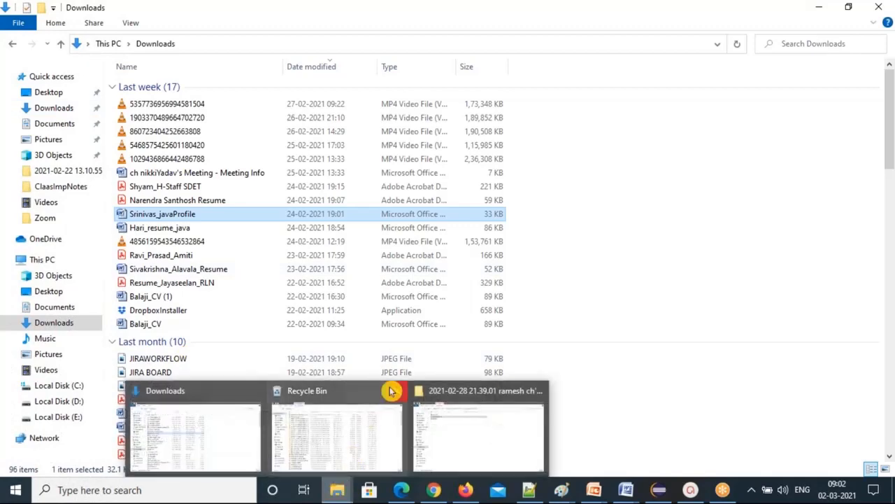
click(392, 391)
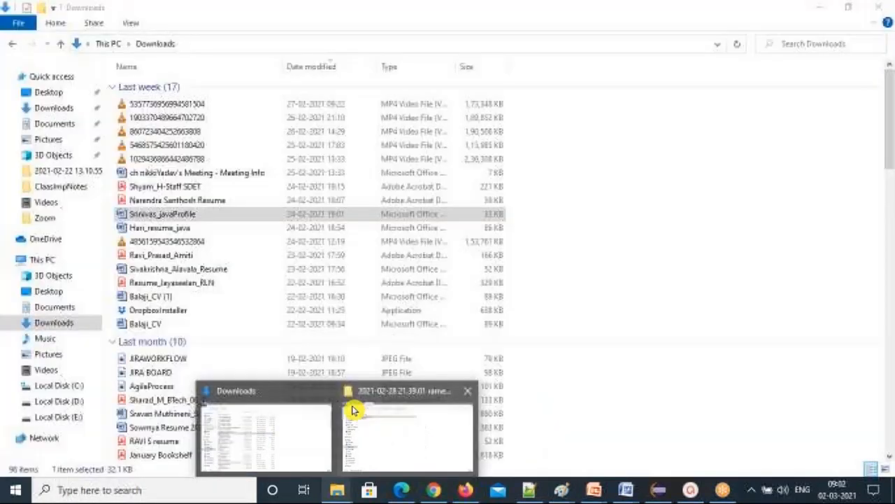
click(467, 392)
mouse_move(372, 421)
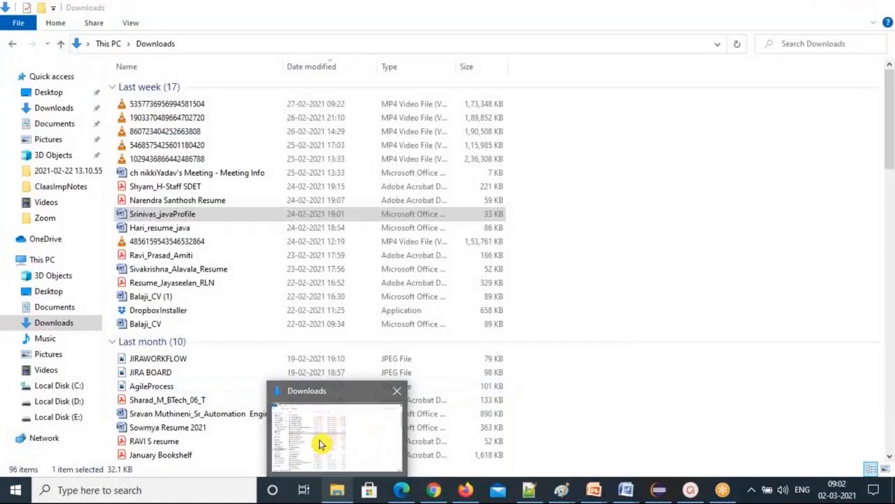
click(320, 444)
click(326, 342)
mouse_move(337, 494)
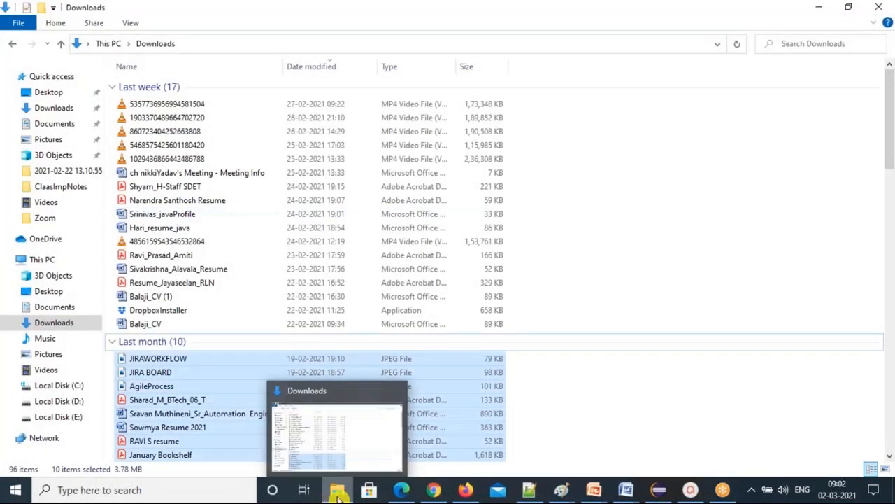
mouse_move(343, 445)
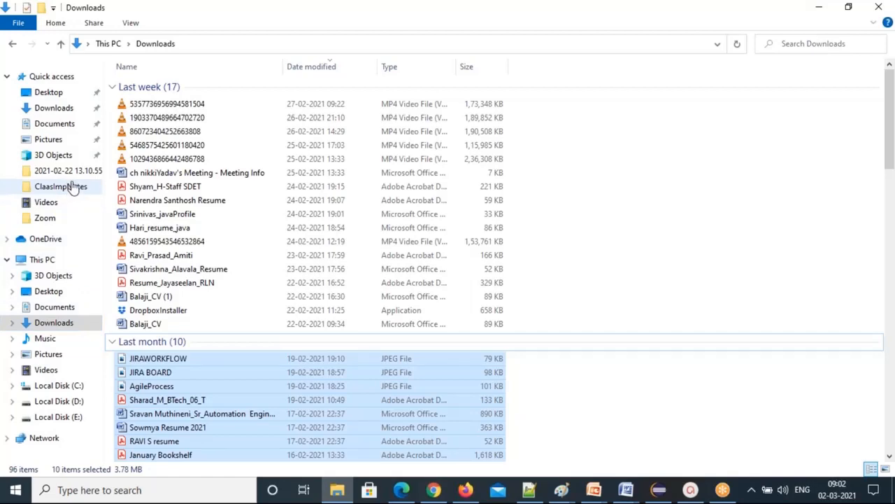
Go to Documents, then to the Pictures folder with its 27 items, via Quick access.
click(56, 124)
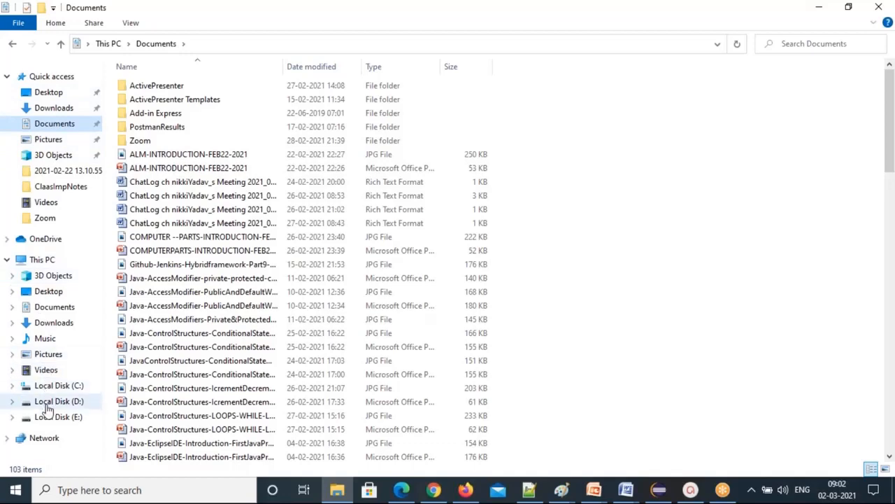
click(49, 139)
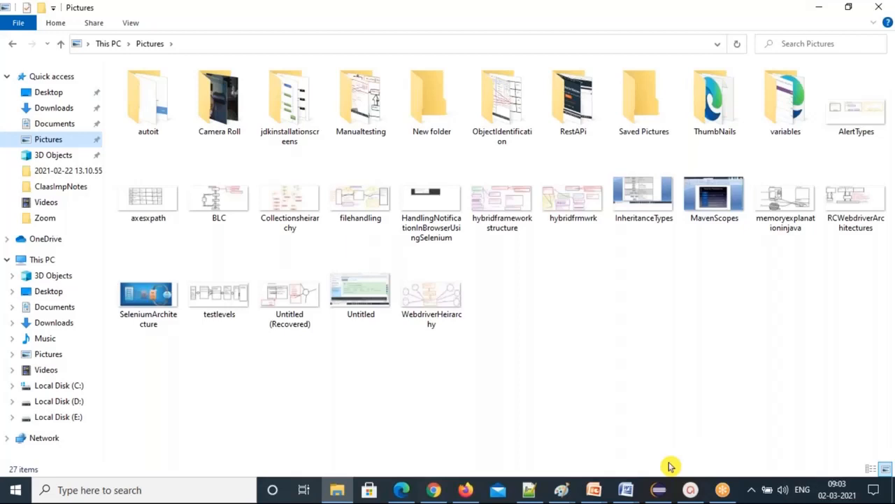
click(147, 119)
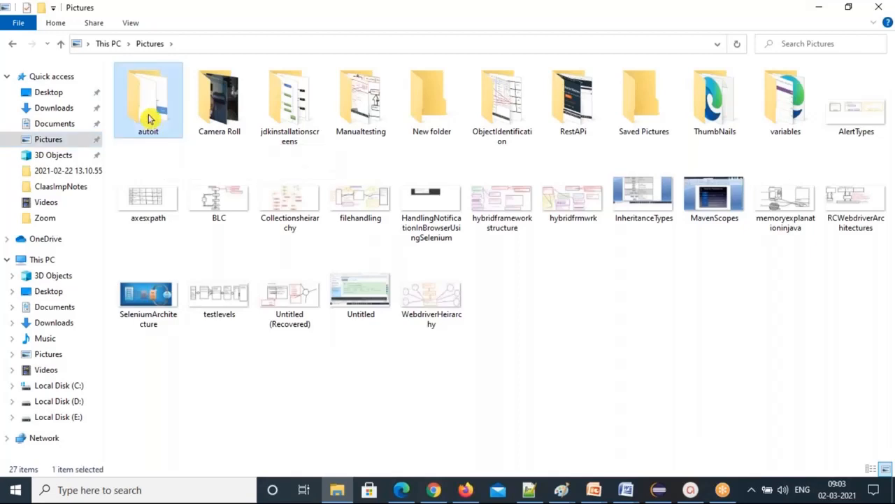
double_click(147, 118)
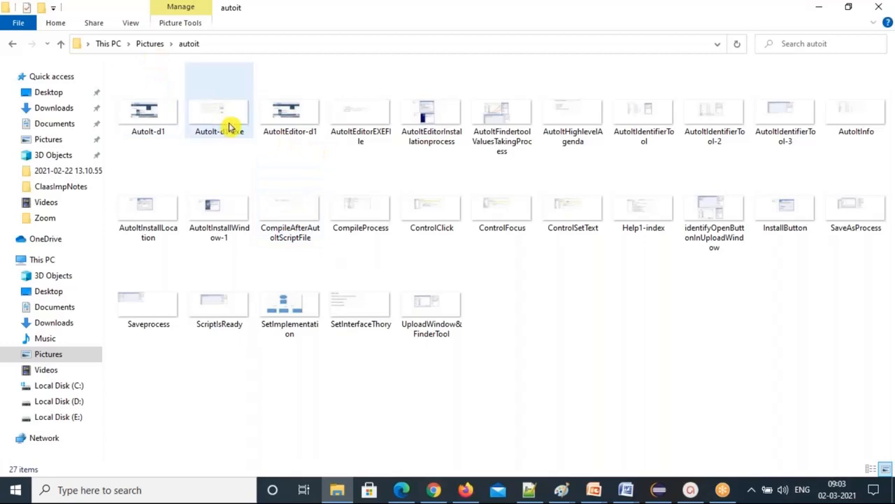
click(21, 44)
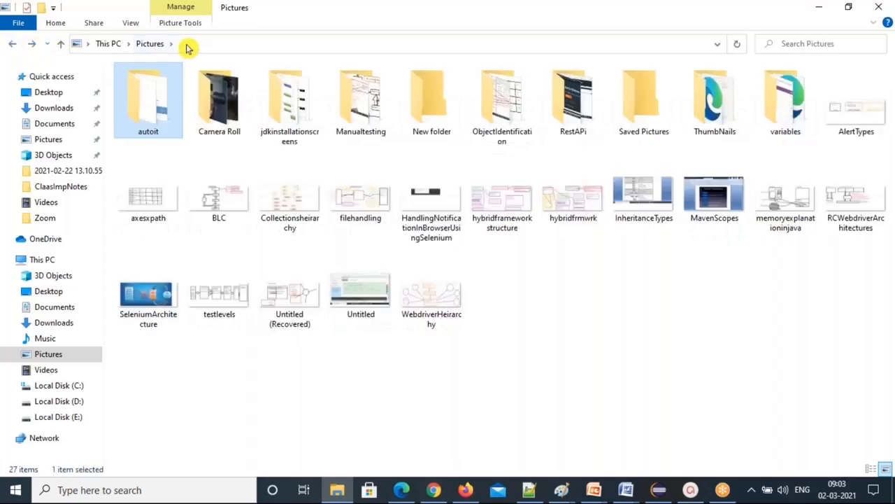
double_click(220, 126)
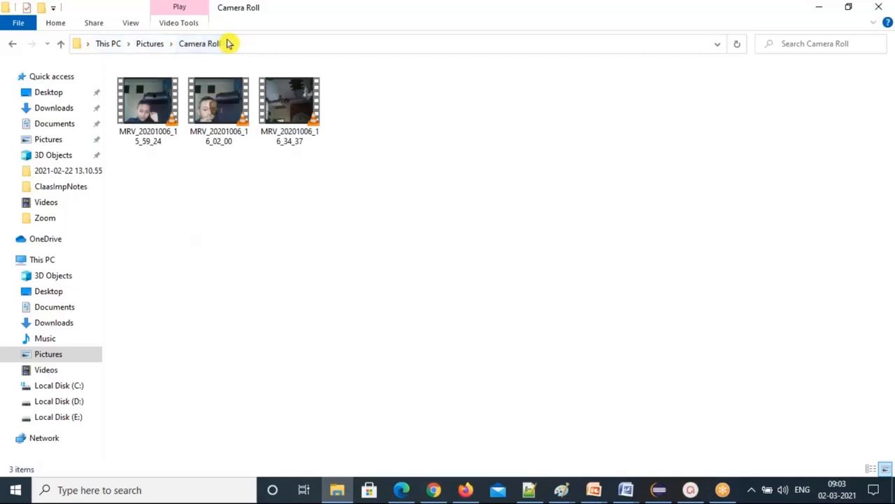
click(14, 48)
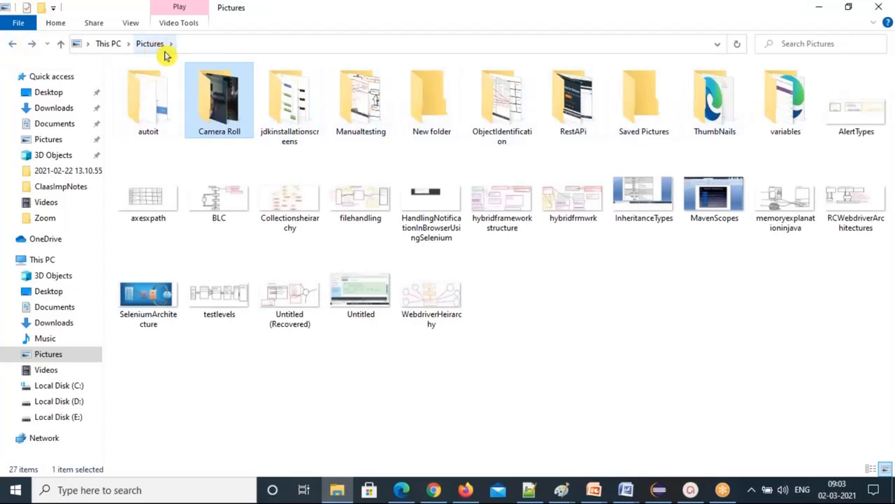
Go to This PC and open Local Disk (C:) to list its 14 folders.
click(52, 265)
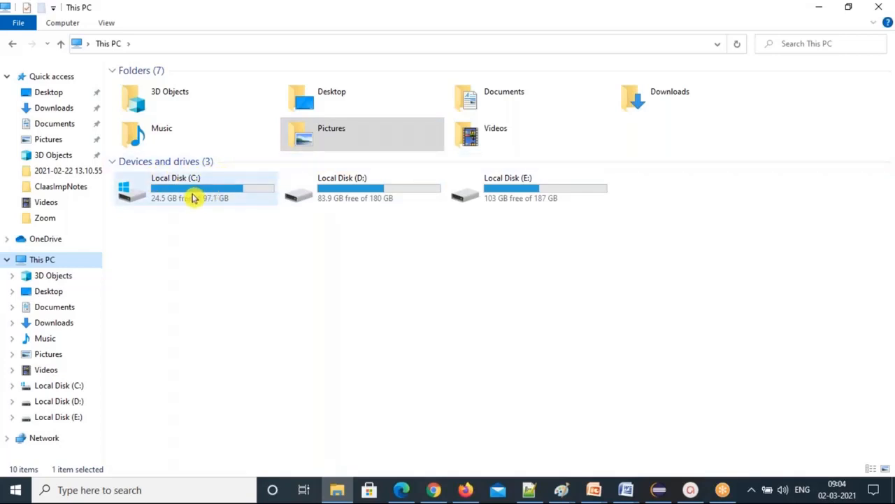
mouse_move(195, 198)
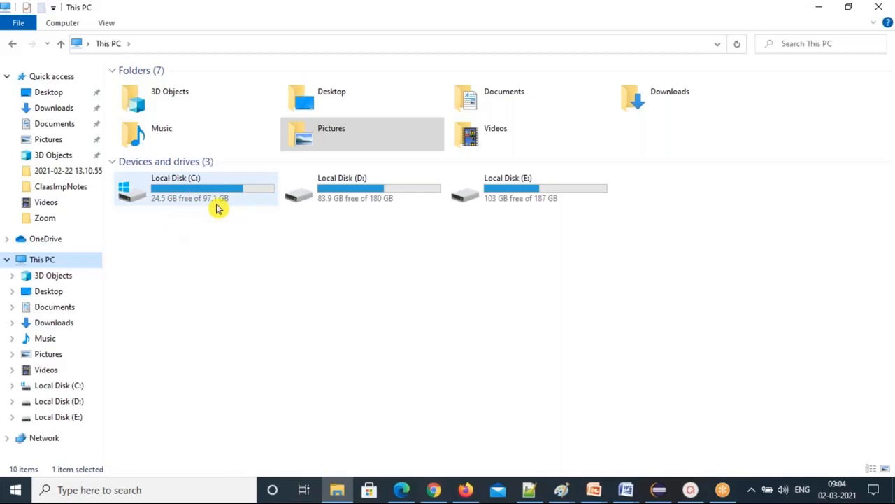
double_click(179, 192)
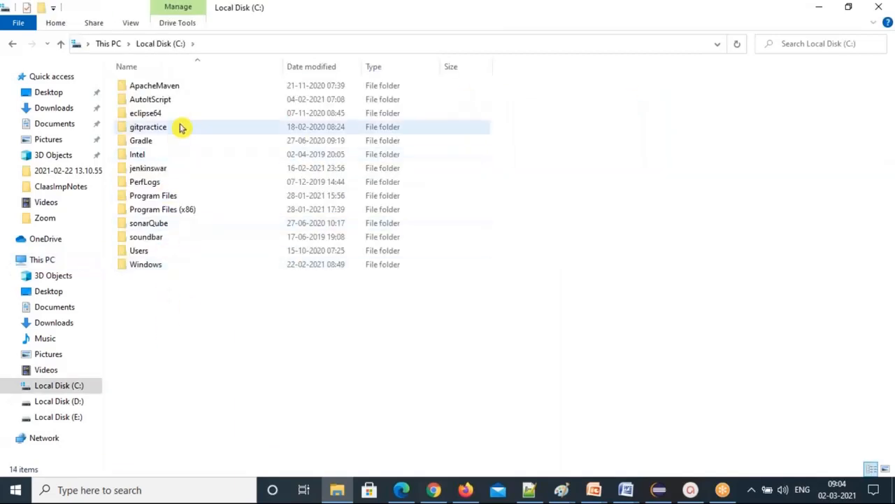
Add a folder called 'New folder' to the C: drive root using New > Folder.
right_click(240, 279)
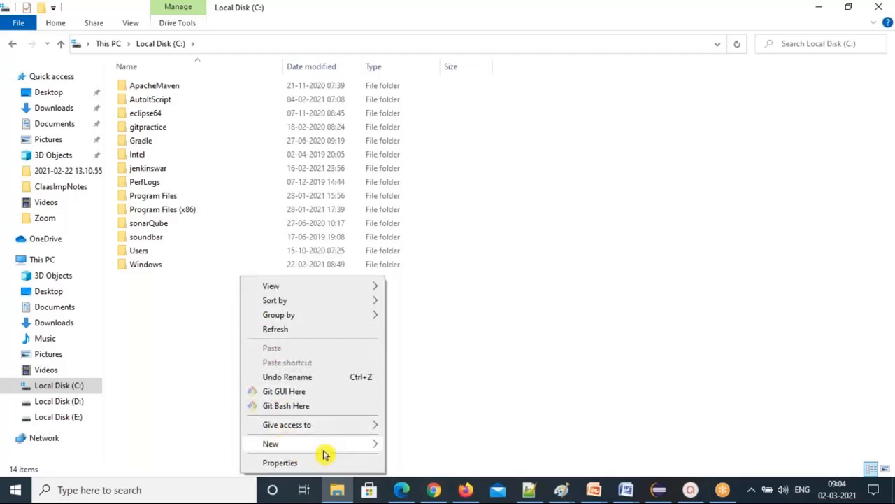
mouse_move(344, 445)
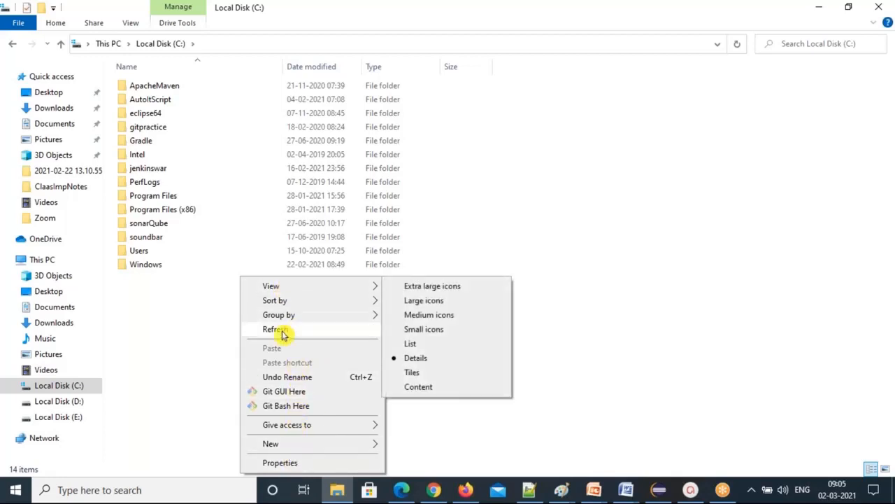
mouse_move(314, 445)
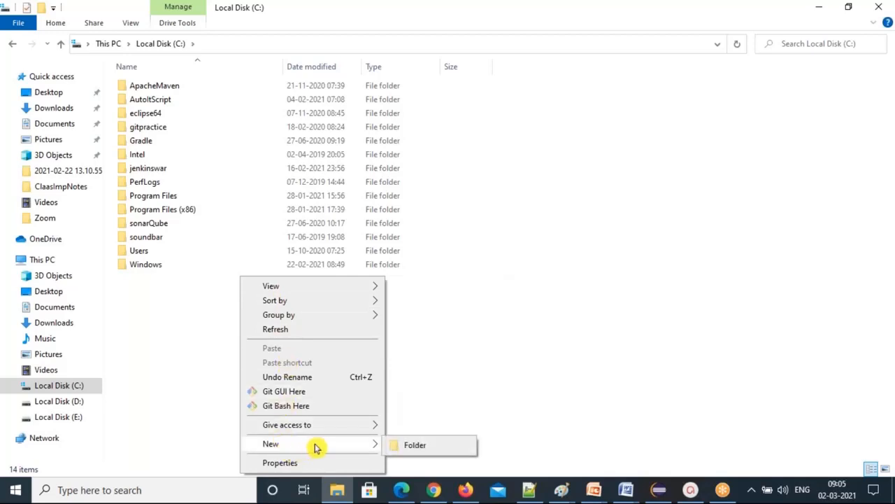
click(423, 448)
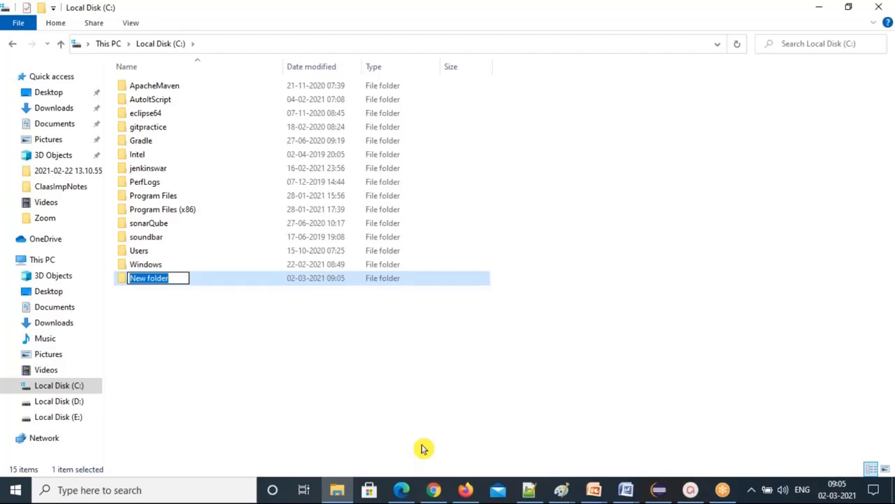
Rename the new folder to 'practicesession'.
text(practice)
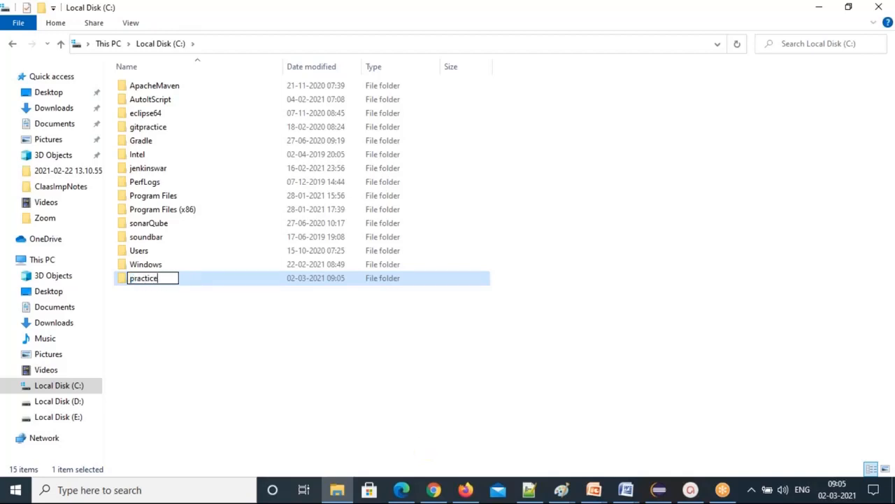
text(session)
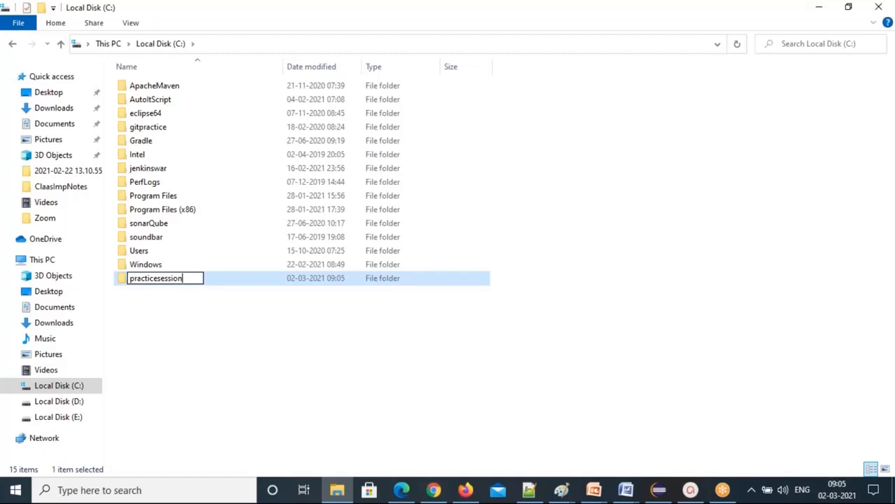
key(Return)
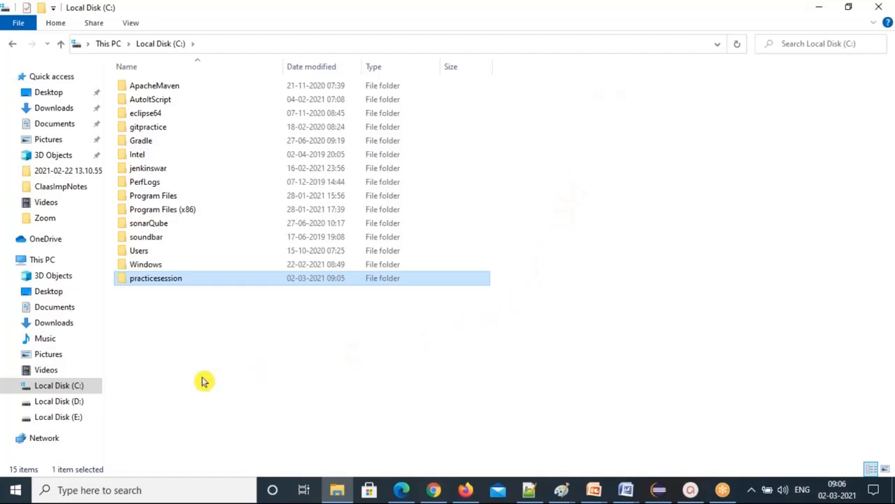
Reopen Local Disk (C:) from This PC so practicesession sorts between PerfLogs and Program Files.
click(44, 261)
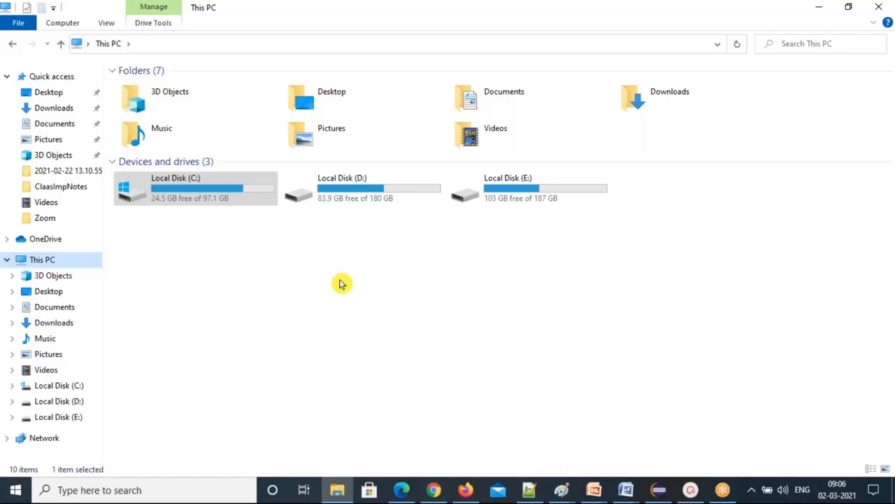
double_click(223, 195)
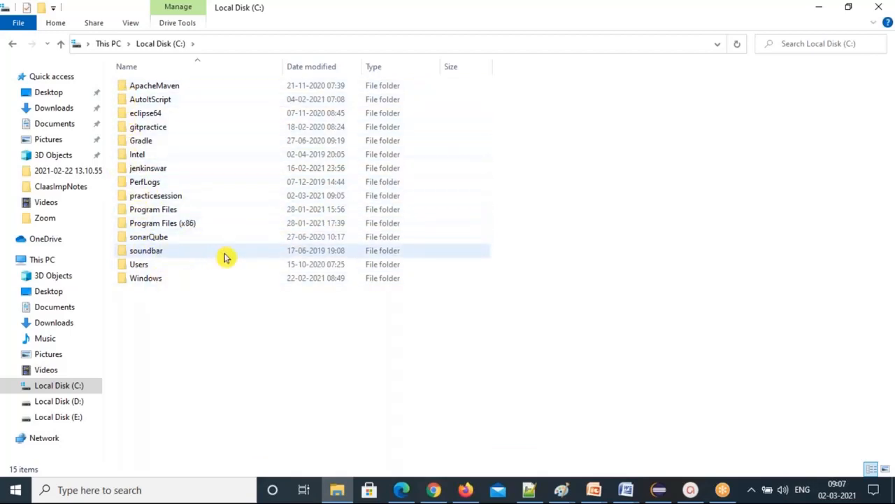
right_click(284, 313)
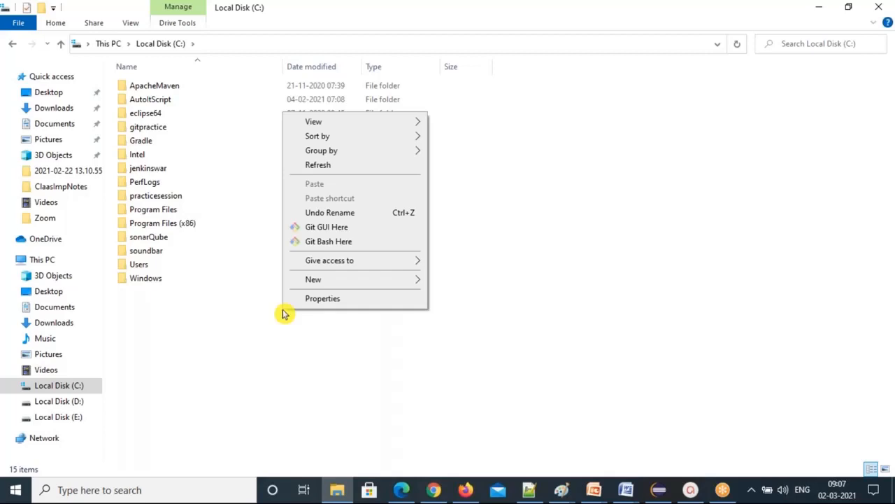
Add a second folder named 'Test' to the root of Local Disk (C:).
click(257, 326)
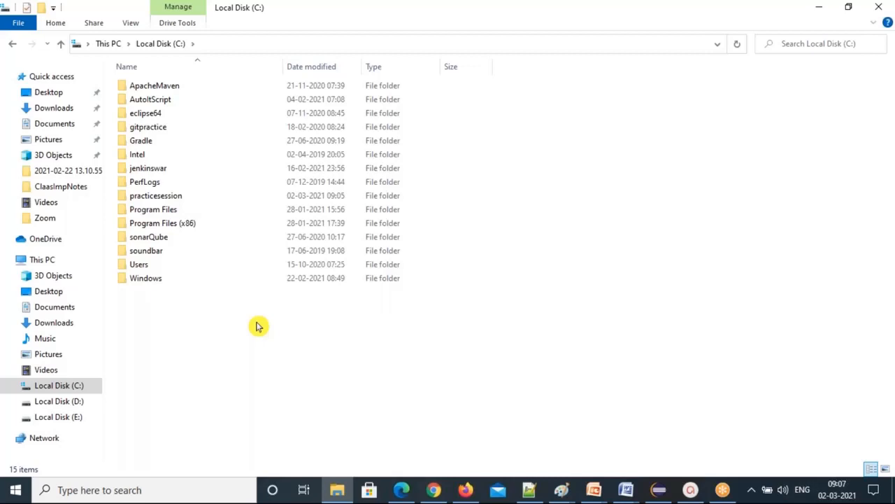
right_click(257, 326)
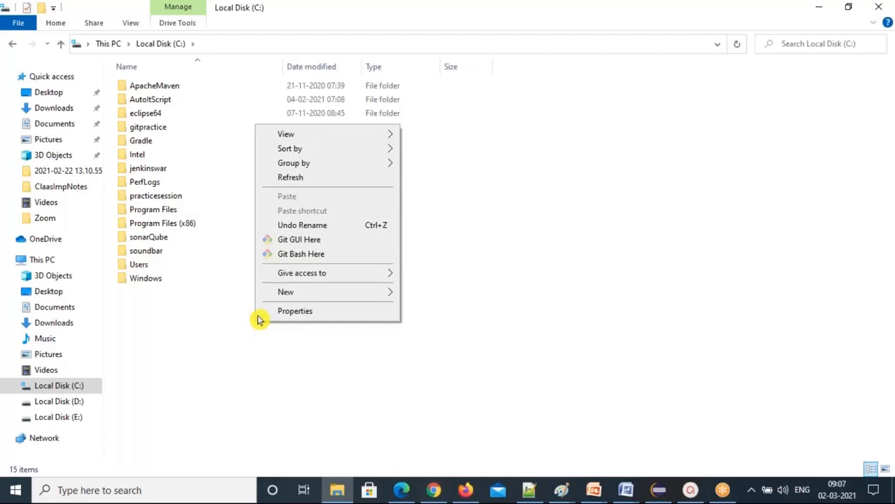
mouse_move(306, 294)
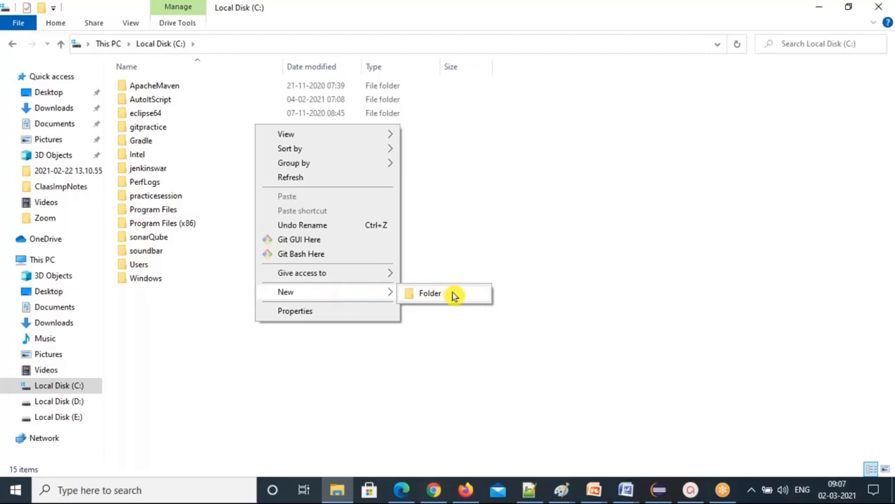
click(430, 293)
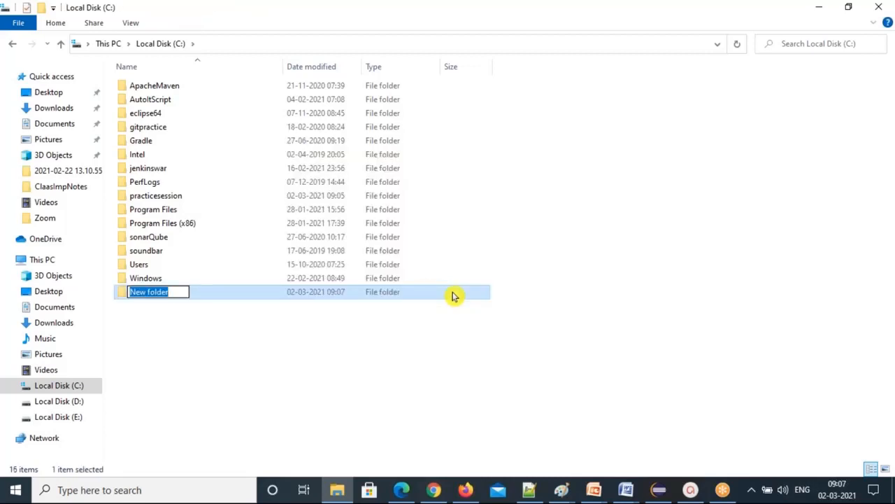
text(Test)
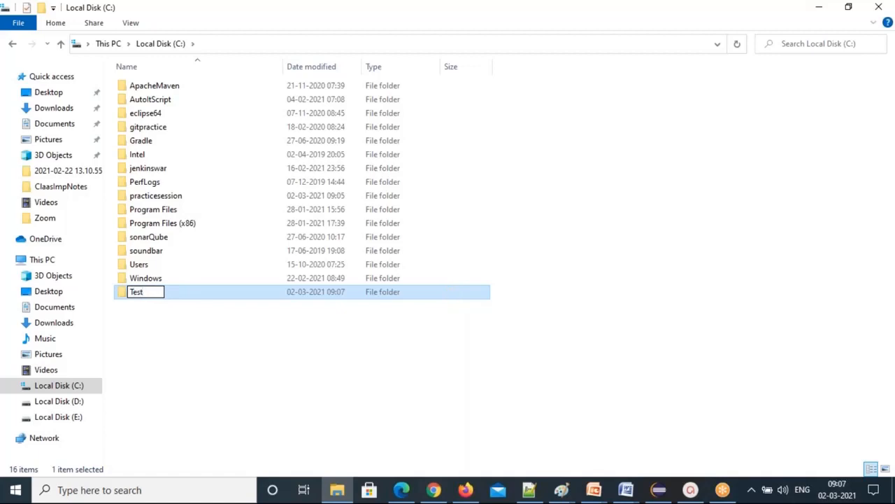
key(Return)
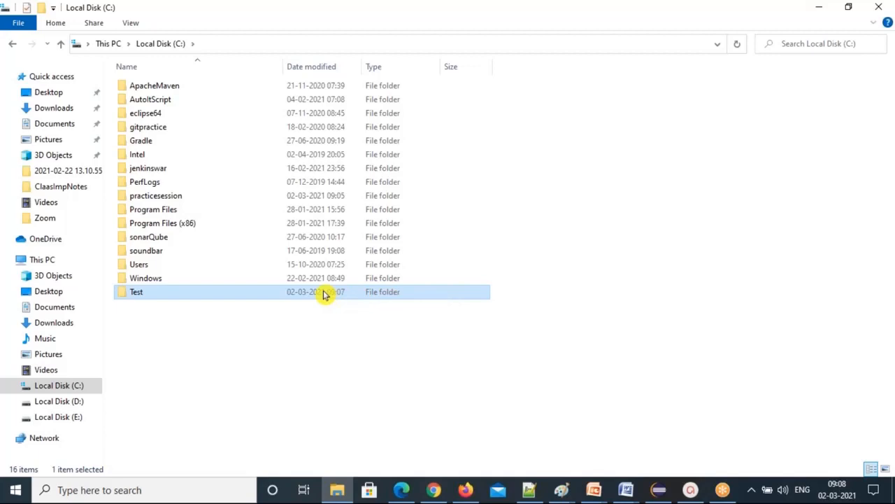
Open the Test folder, which shows 0 items.
double_click(186, 293)
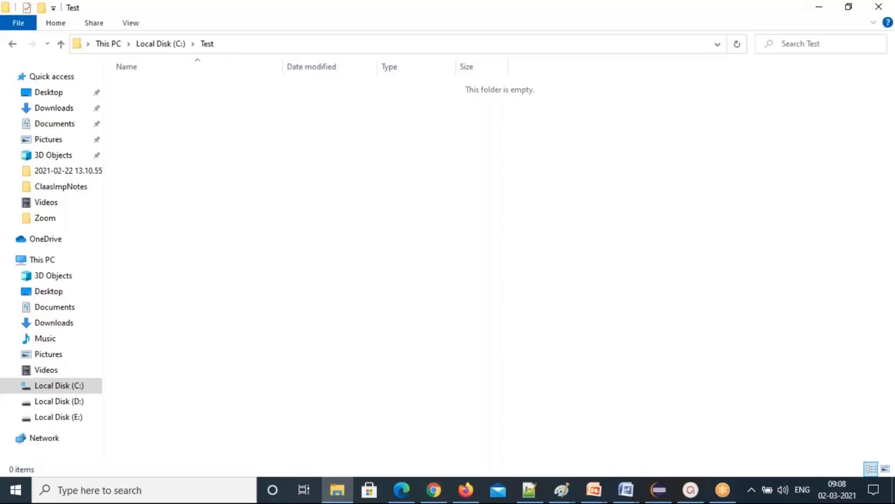
Show the New submenu of creatable item types inside the empty Test folder.
right_click(245, 152)
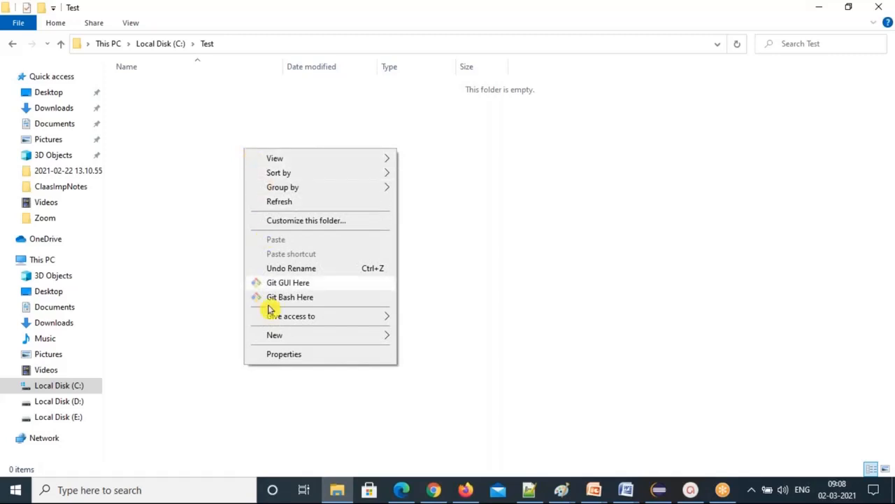
mouse_move(334, 336)
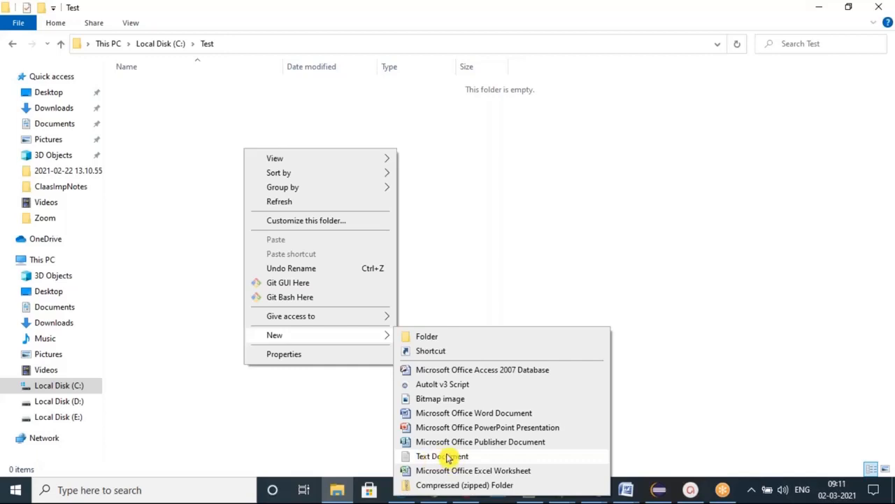
Create a new text document in the Test folder named textfile1.
click(448, 456)
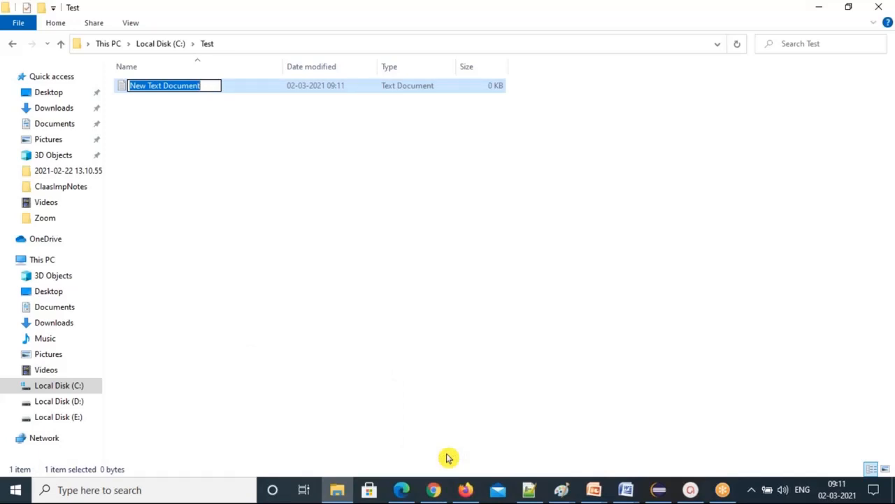
text(fin)
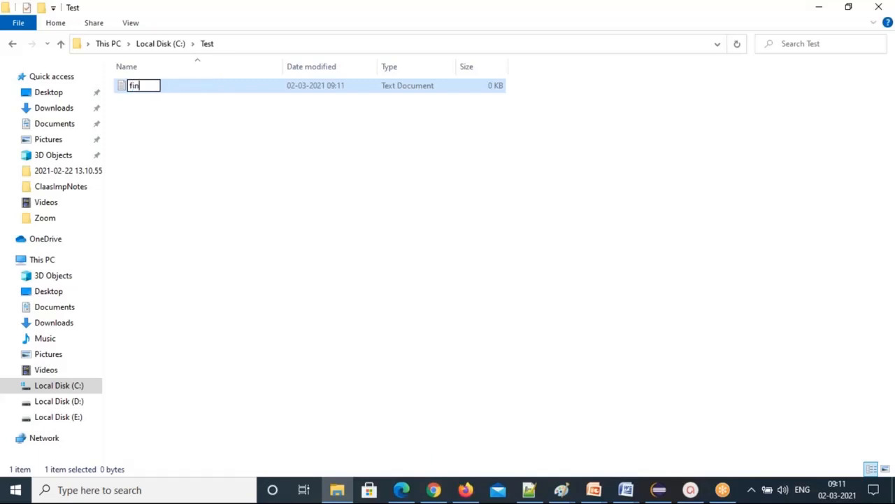
key(BackSpace)
text(l)
key(Home)
text(text)
key(End)
text(e1)
key(Return)
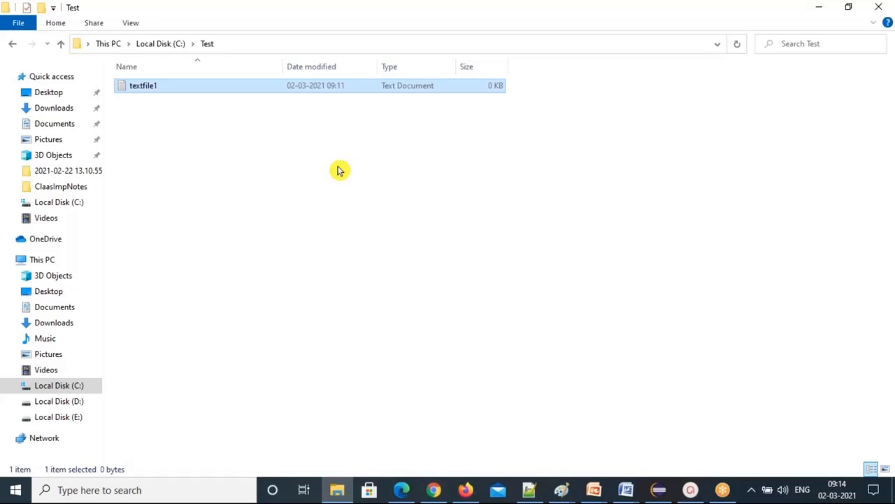
Open textfile1 in Notepad and move its window over the file listing.
double_click(186, 89)
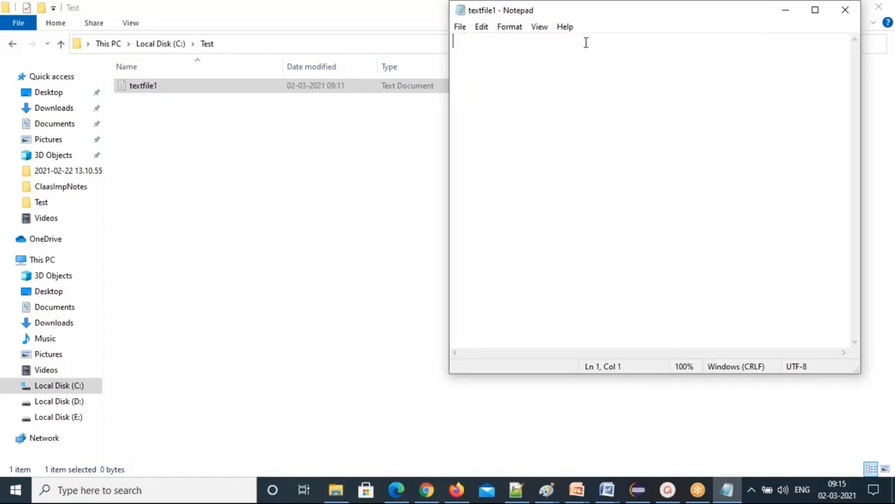
drag(535, 21, 259, 91)
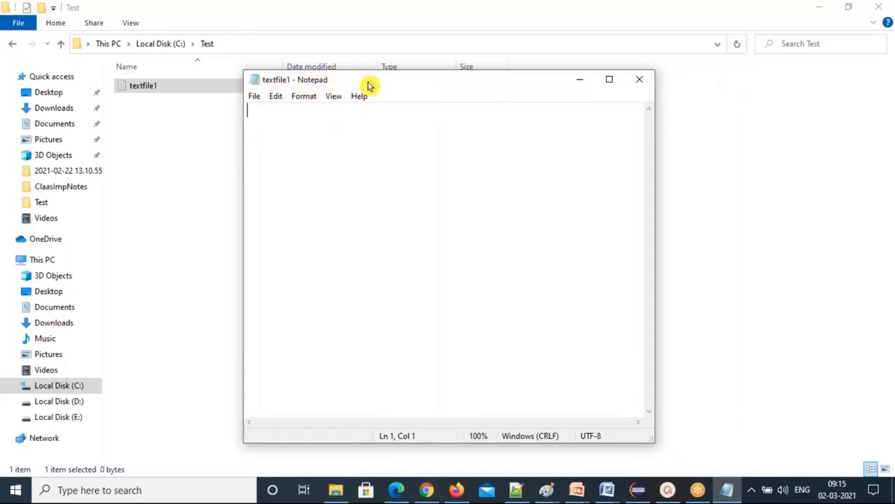
drag(408, 80, 383, 105)
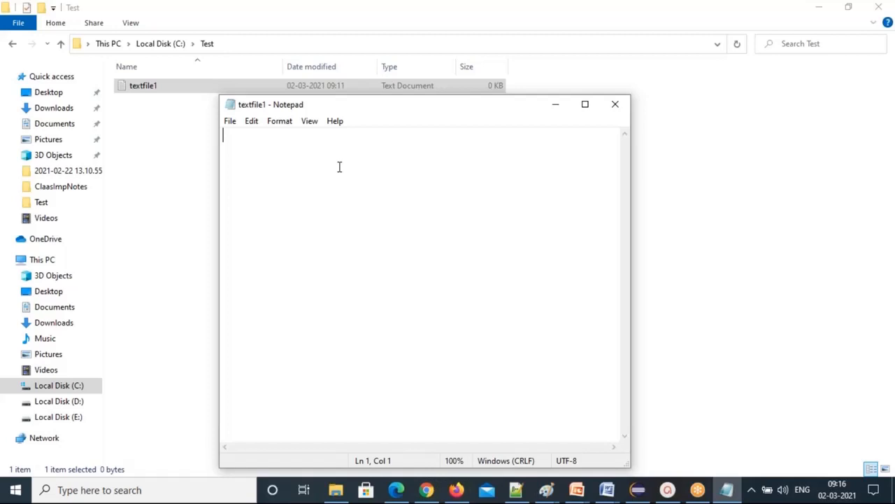
Type 'This is learning the computer basics.' and 'I m working on text file dcoument creation' on two lines.
text(This is )
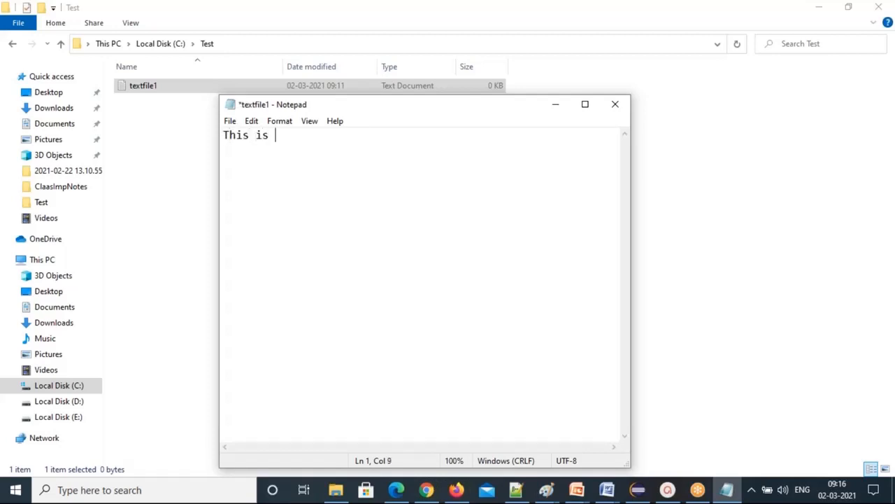
text(learning the c)
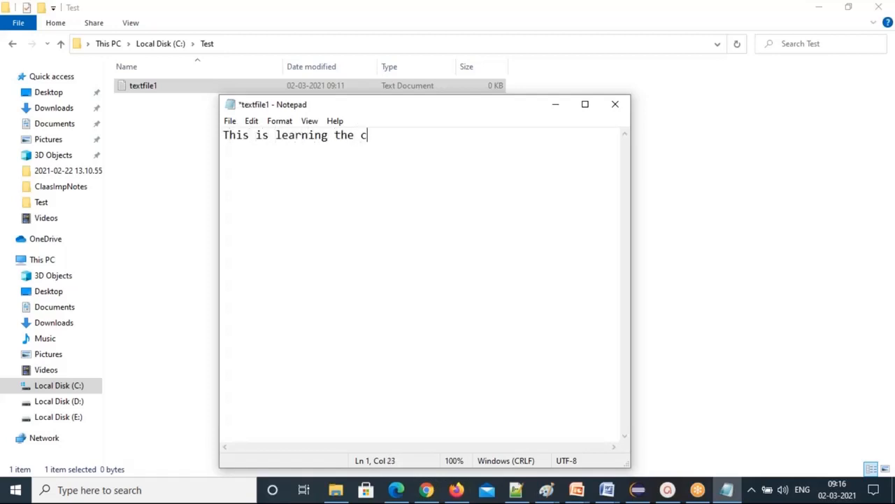
text(omputers)
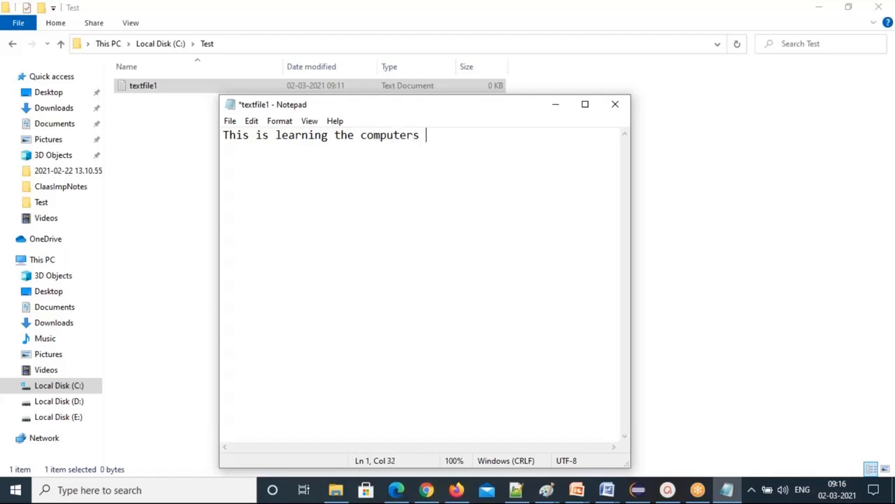
key(BackSpace)
key(BackSpace)
text(basics .)
key(Return)
text(I )
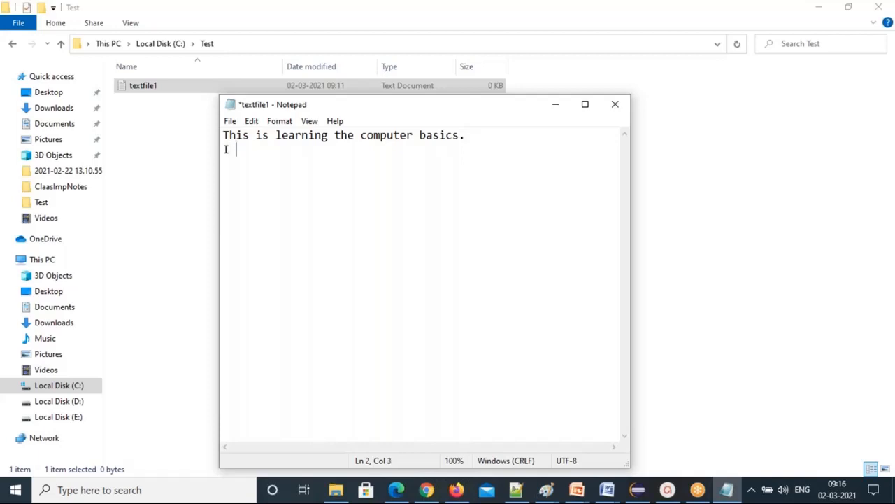
text(m working on)
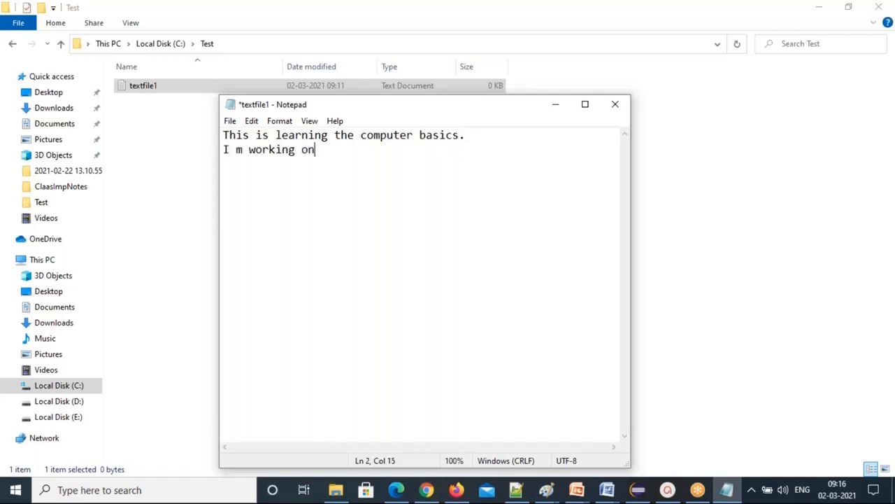
text( text file dcoument c)
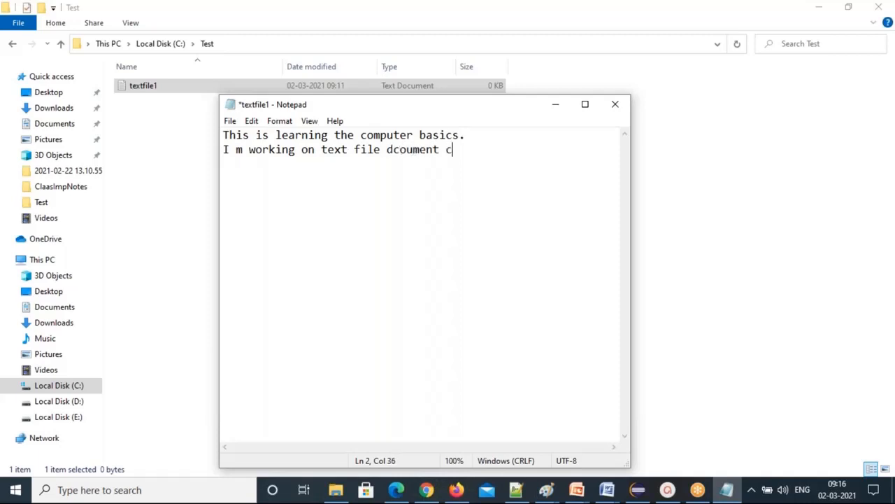
text(reation)
click(230, 123)
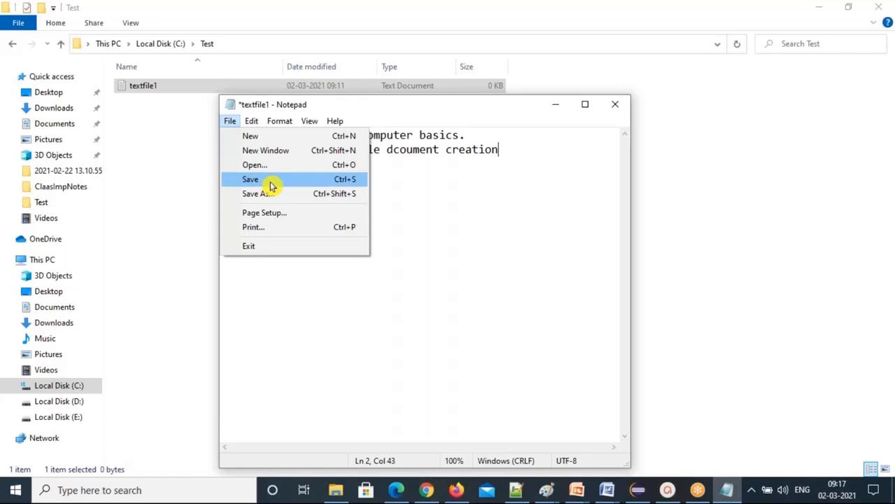
Save textfile1 and add a full stop after 'creation' on line 2.
click(448, 198)
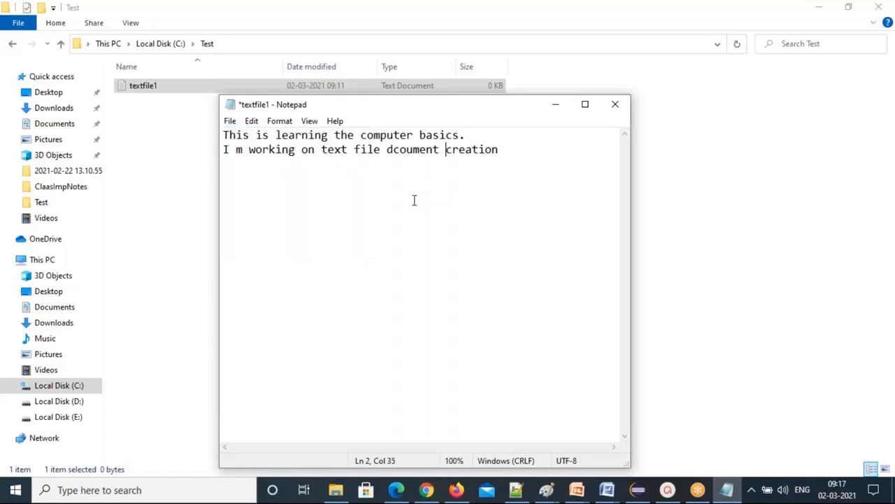
key(ctrl+s)
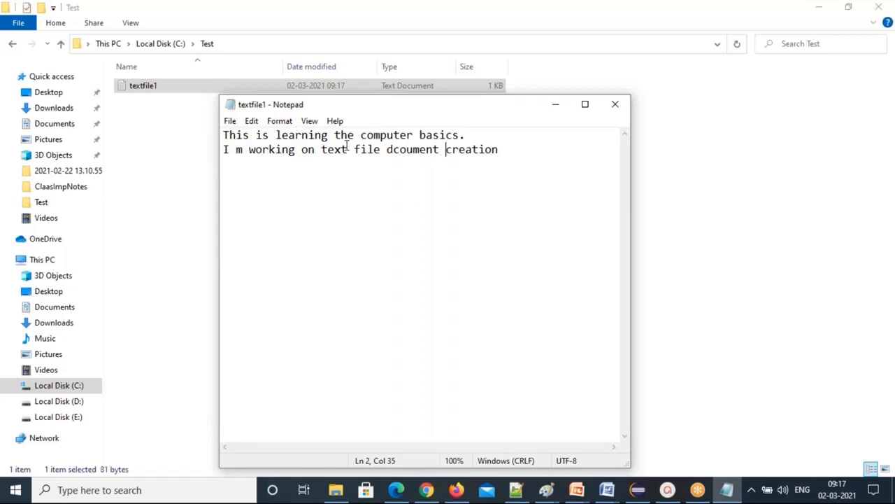
click(506, 151)
text(.)
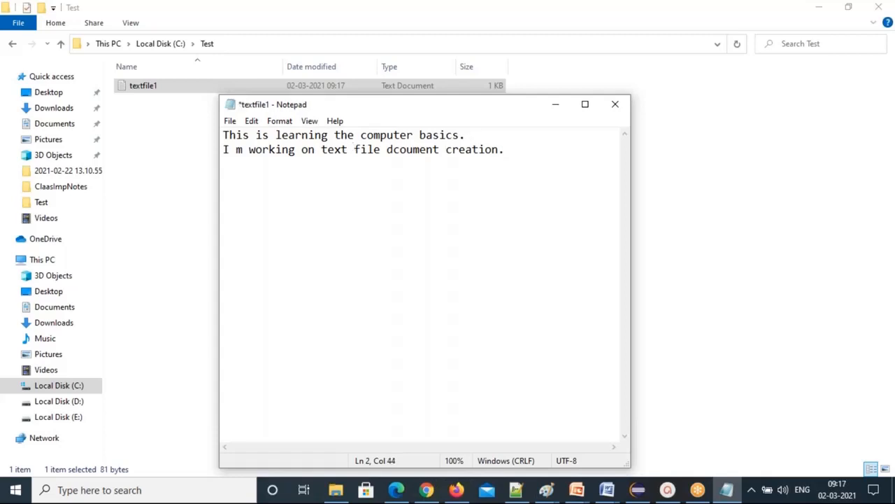
Save textfile1 through the File menu, then insert 'a' to make 'I am'.
click(229, 123)
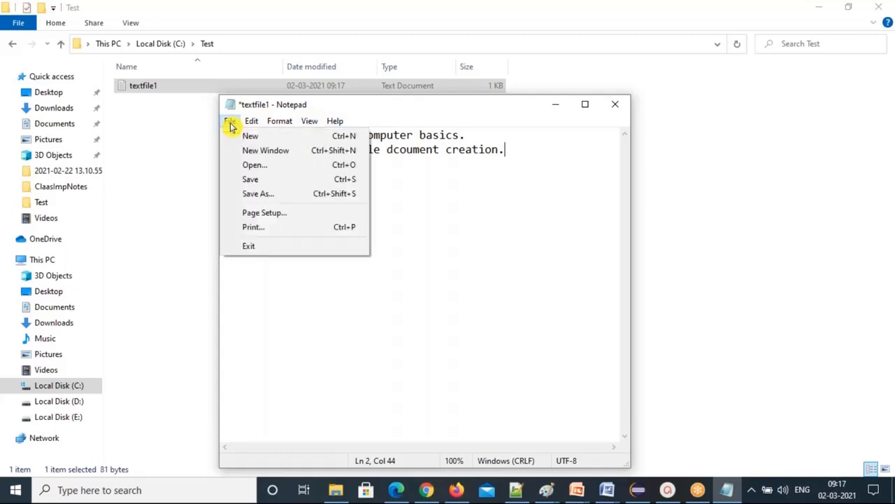
click(256, 182)
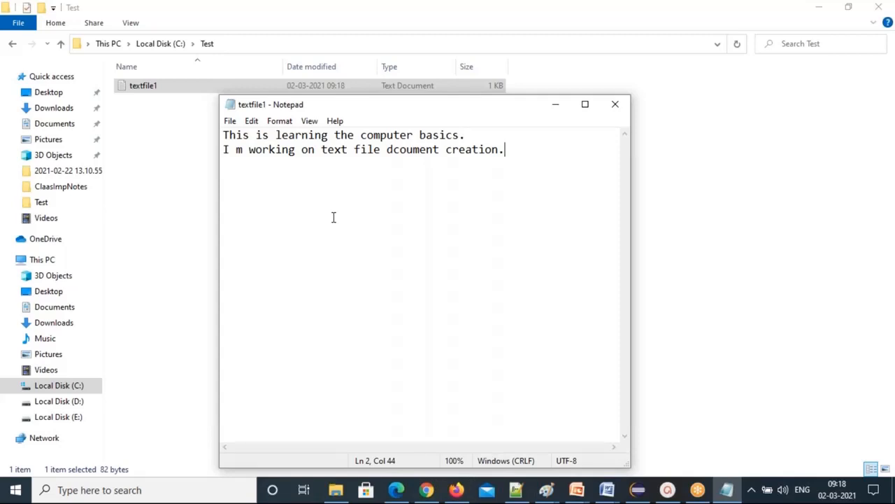
click(236, 149)
text(a)
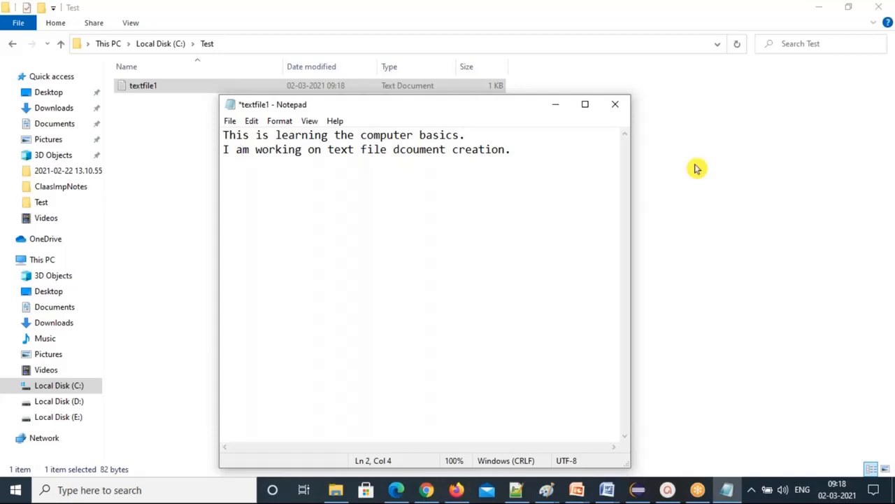
Close textfile1 without saving the unsaved change.
click(617, 108)
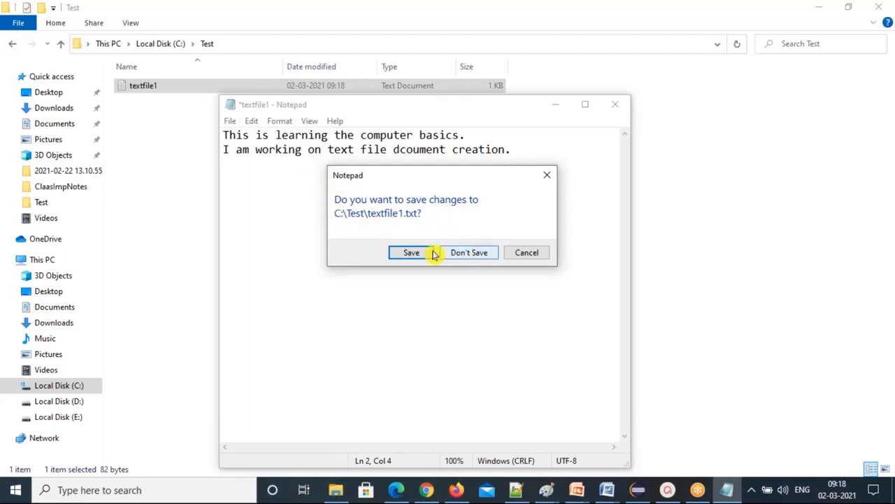
click(412, 253)
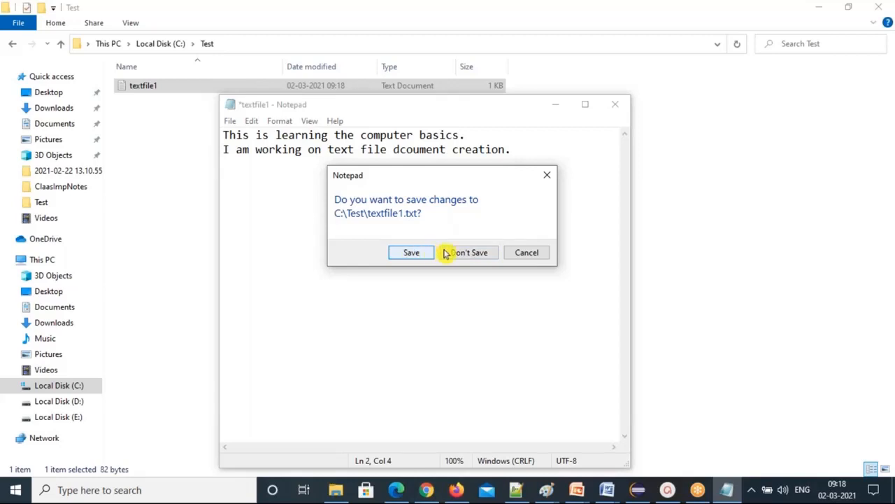
click(481, 256)
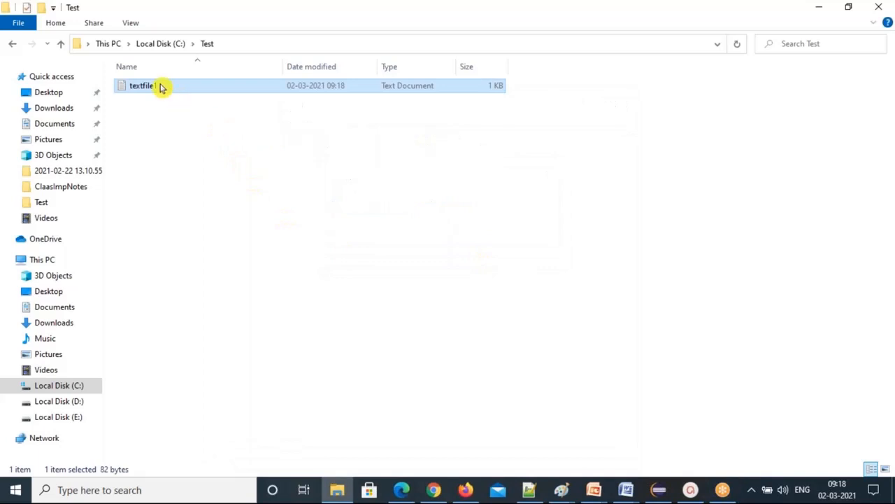
Reopen textfile1, change 'I m' to 'I am', and save it while closing.
double_click(160, 87)
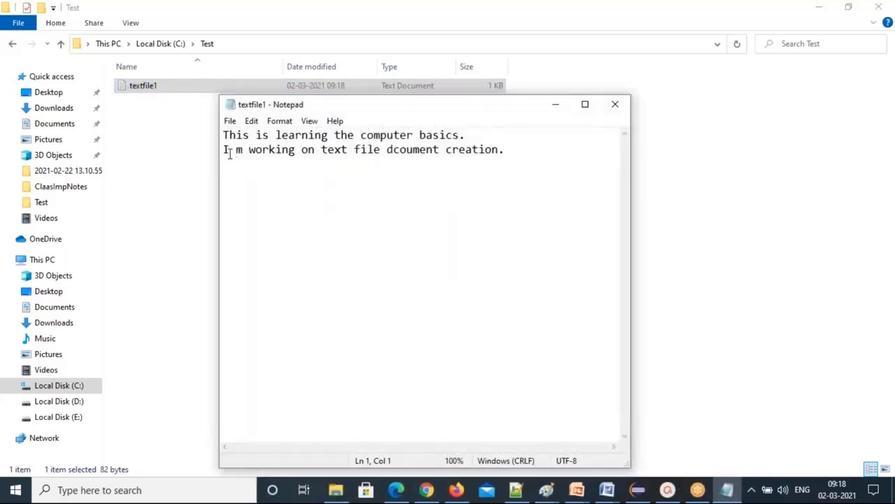
drag(236, 150, 244, 151)
key(Left)
text(a)
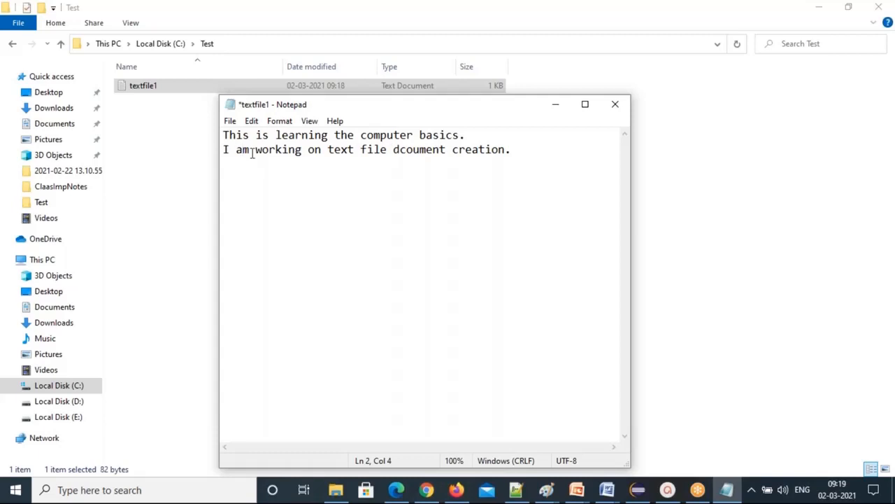
click(616, 106)
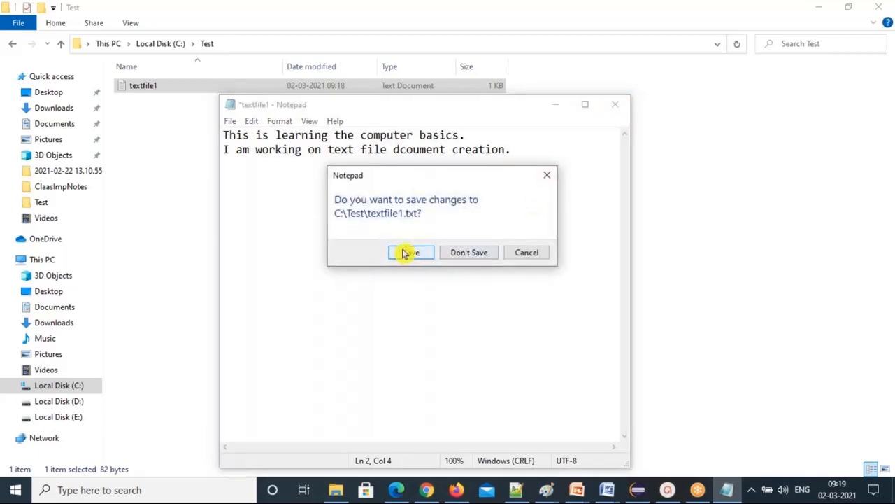
click(410, 253)
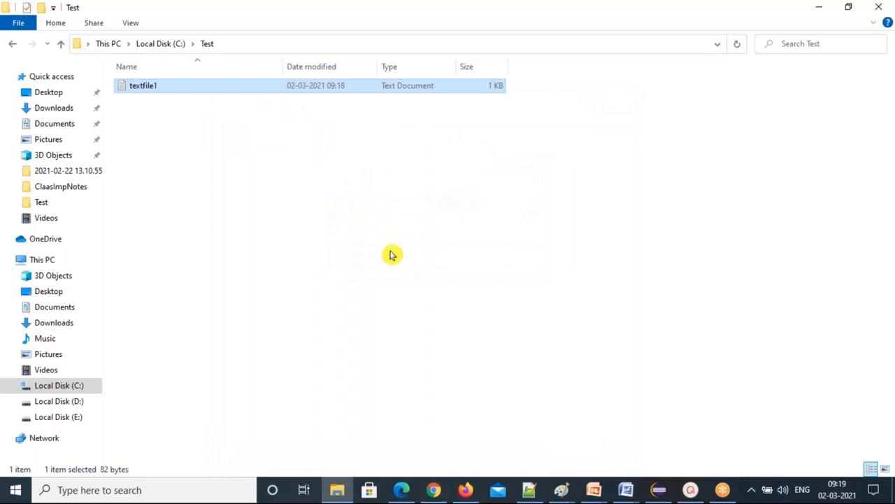
Reopen textfile1 and place the cursor at the end of line 2.
double_click(174, 94)
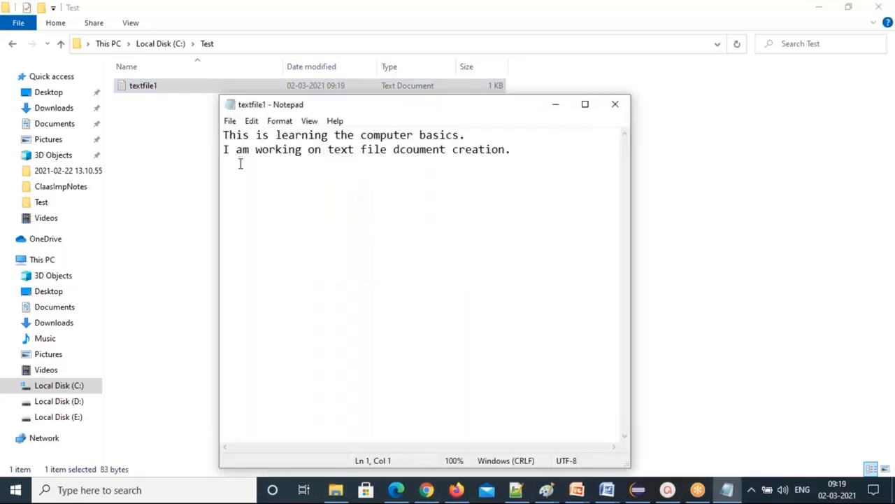
drag(235, 149, 244, 147)
click(521, 149)
drag(514, 149, 252, 135)
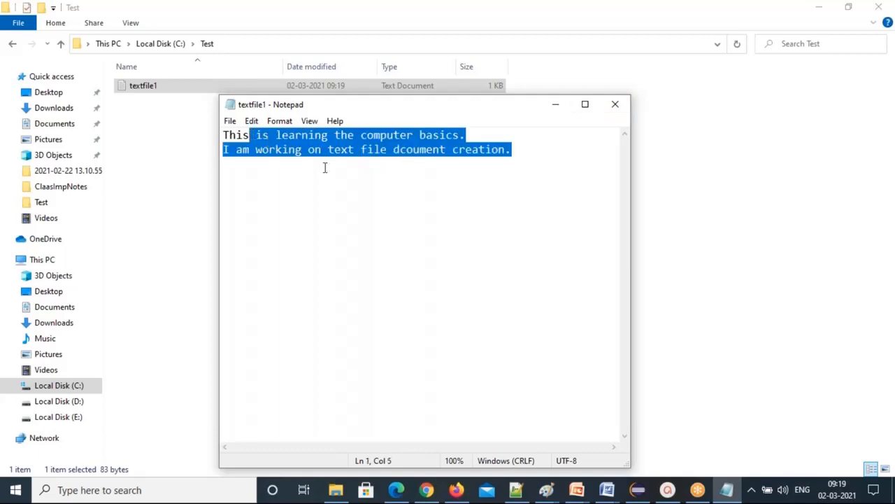
click(526, 150)
Add a third line 'my numbers are 1,2,3,4,5,6,7,8,9,0' and save the file.
key(Return)
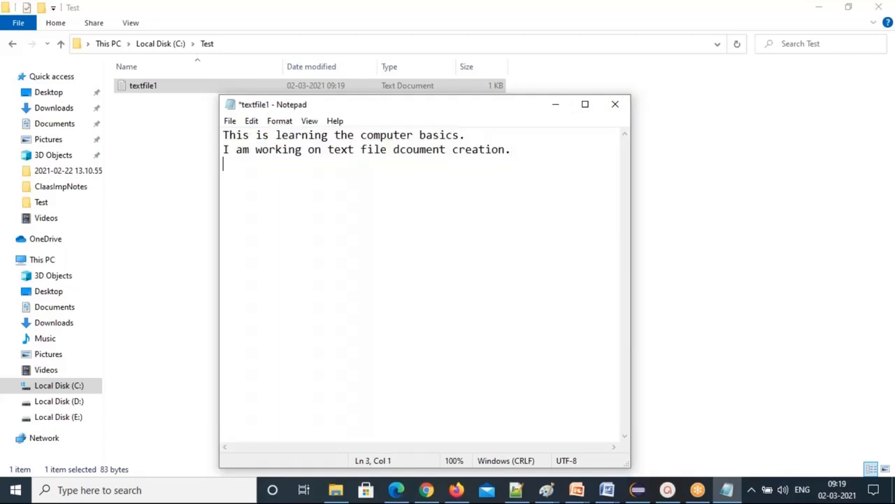
text(my numbers are 1)
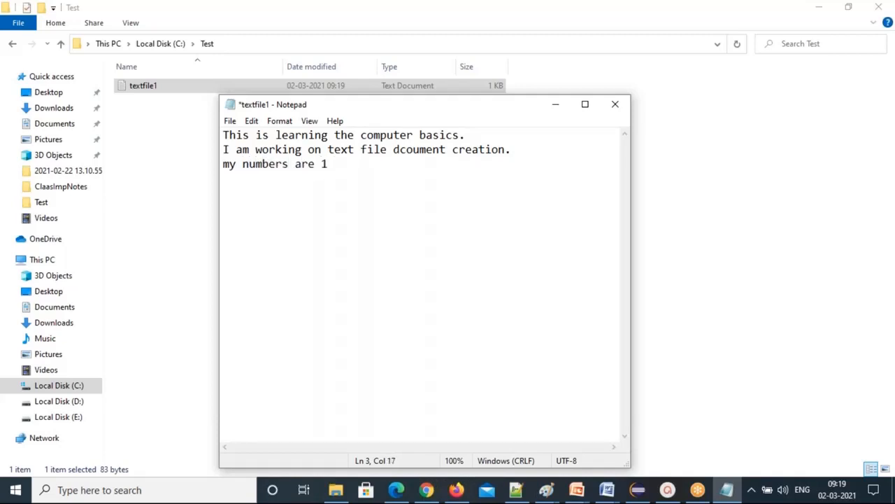
text(,2,3,4,5,6,7,8,9,0)
key(Return)
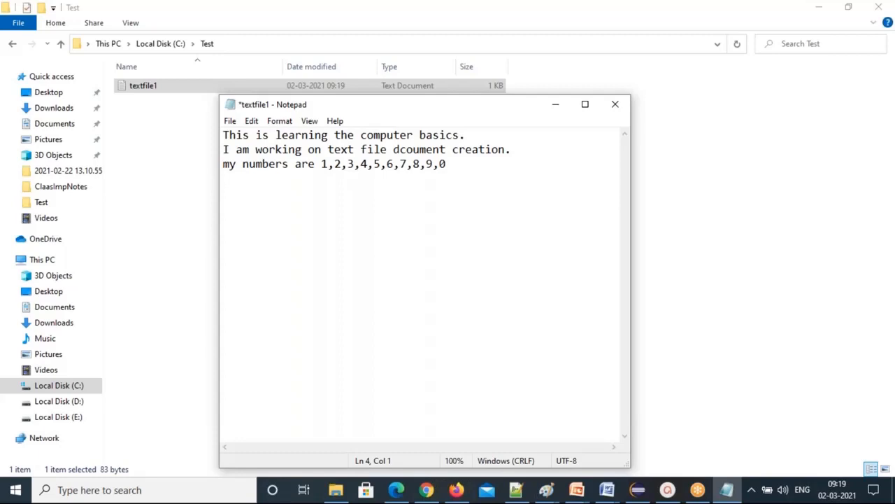
key(ctrl+s)
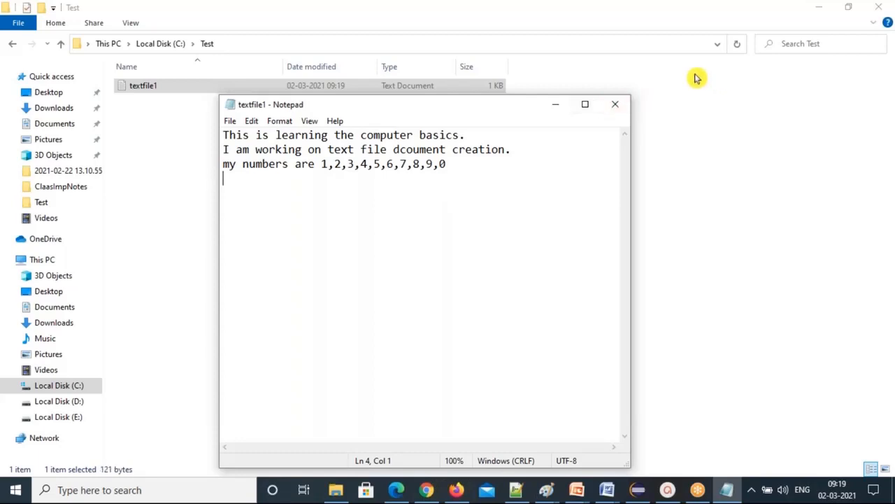
Maximize, restore, minimize and bring back the Notepad window, then close textfile1.
click(585, 104)
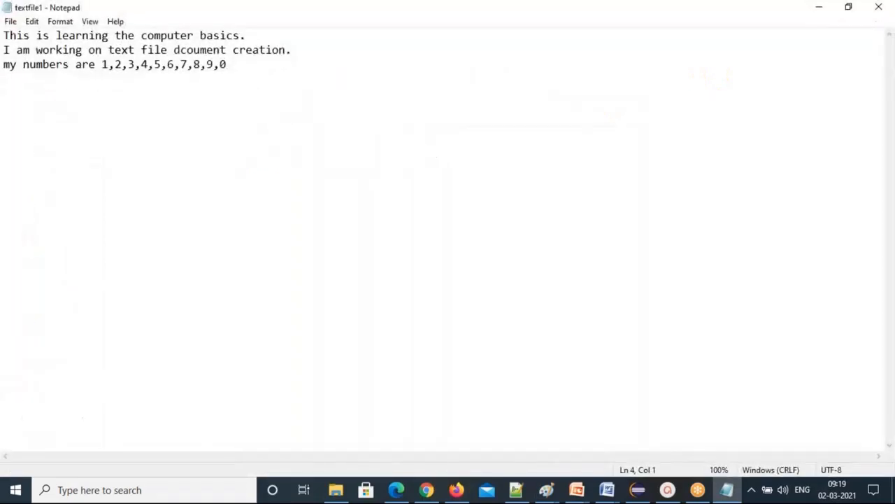
double_click(210, 16)
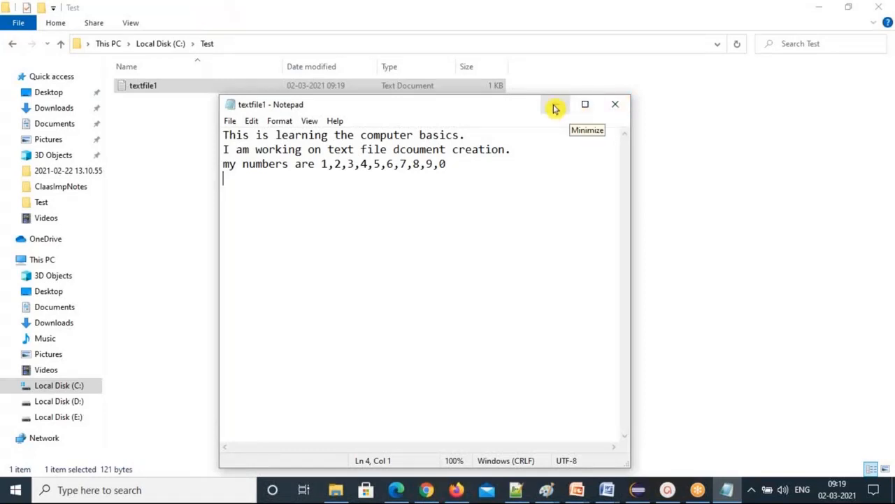
click(555, 108)
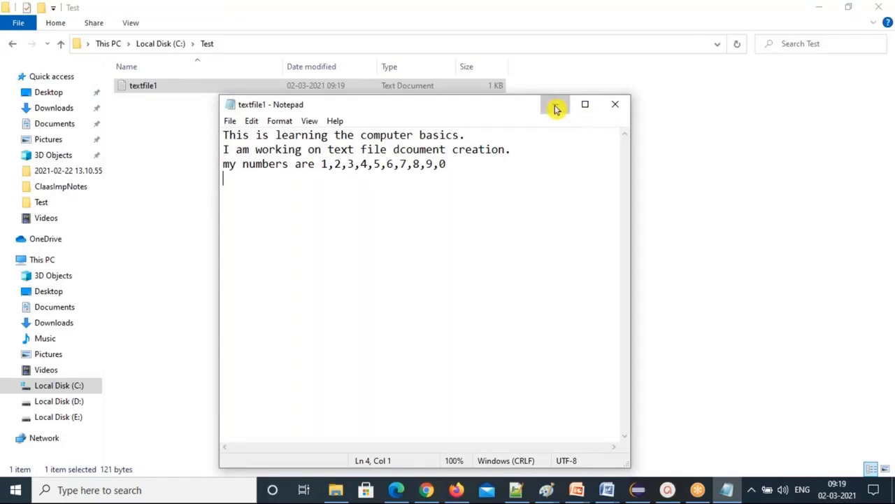
click(727, 495)
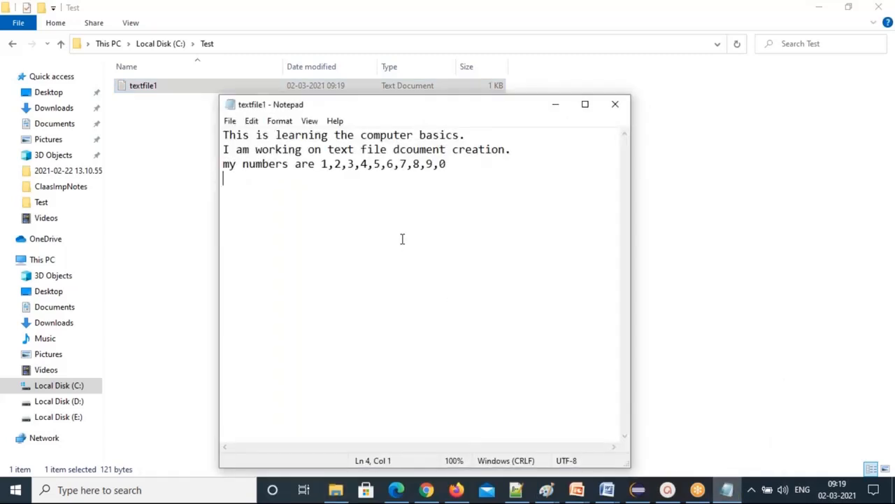
mouse_move(405, 109)
mouse_down()
mouse_move(430, 114)
mouse_move(413, 116)
mouse_up()
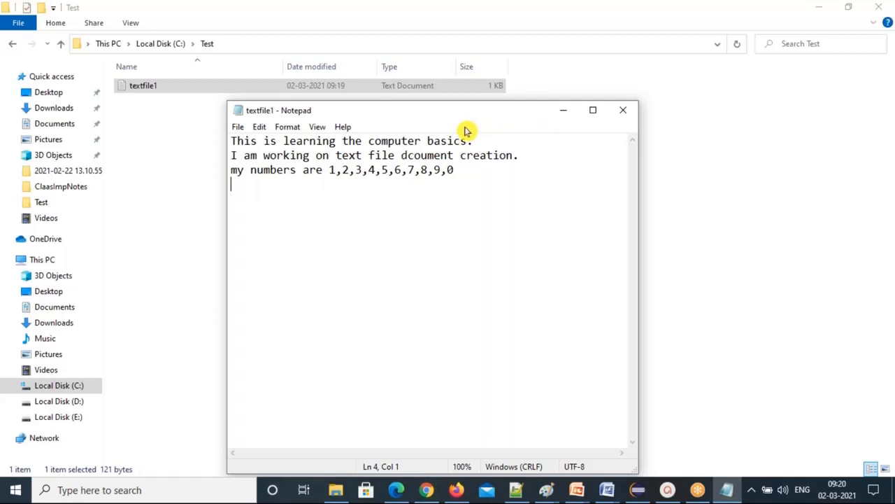
click(623, 112)
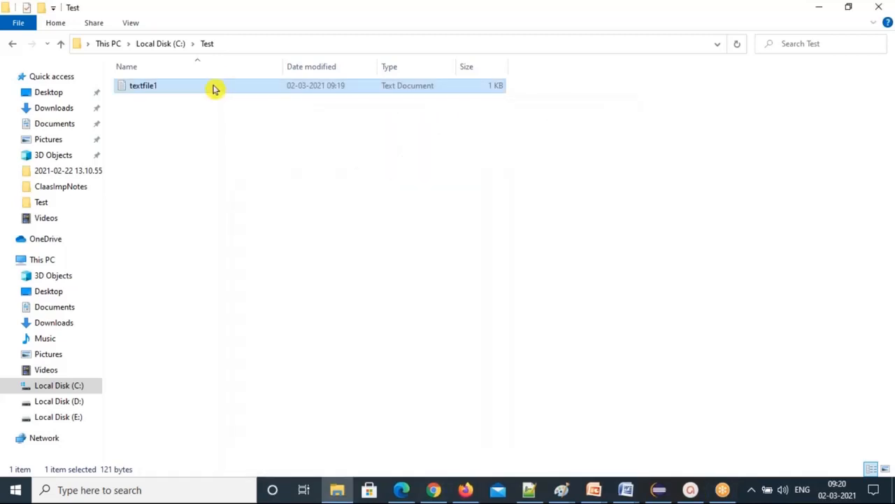
Check textfile1's Properties: type Text Document (.txt), location C:\Test, then close them.
right_click(214, 89)
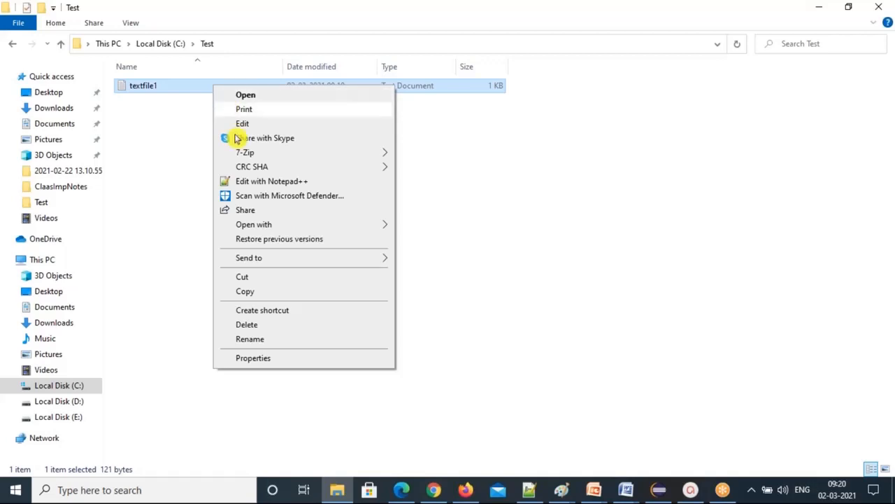
click(270, 359)
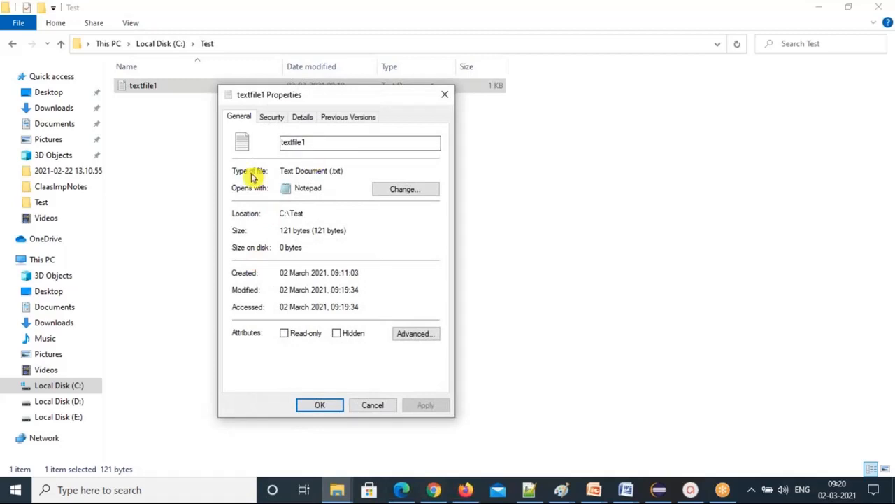
drag(281, 170, 346, 171)
click(337, 175)
drag(304, 212, 277, 213)
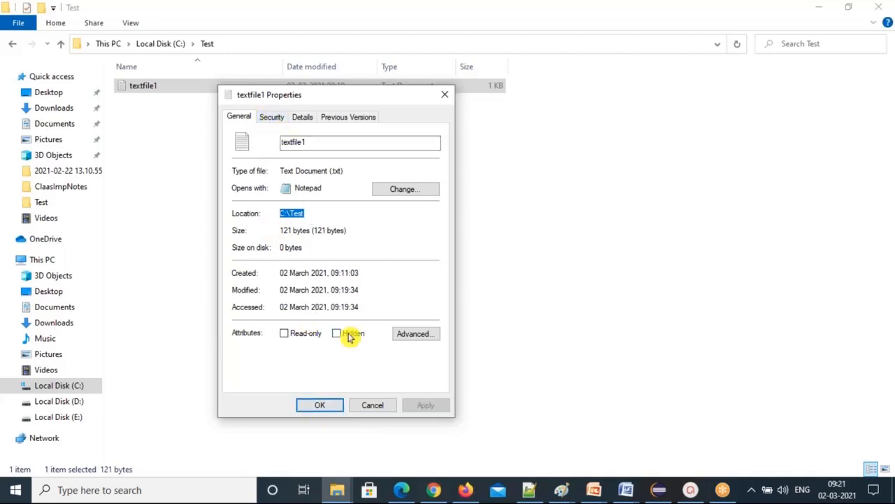
click(320, 406)
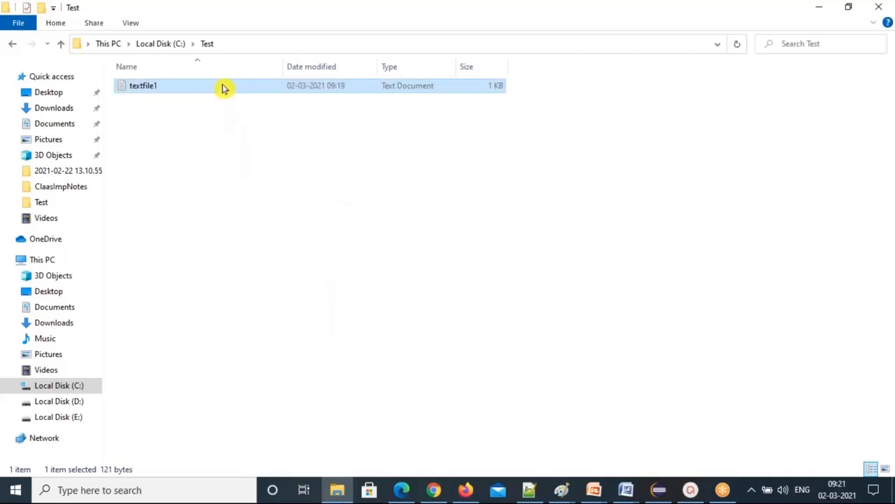
right_click(223, 86)
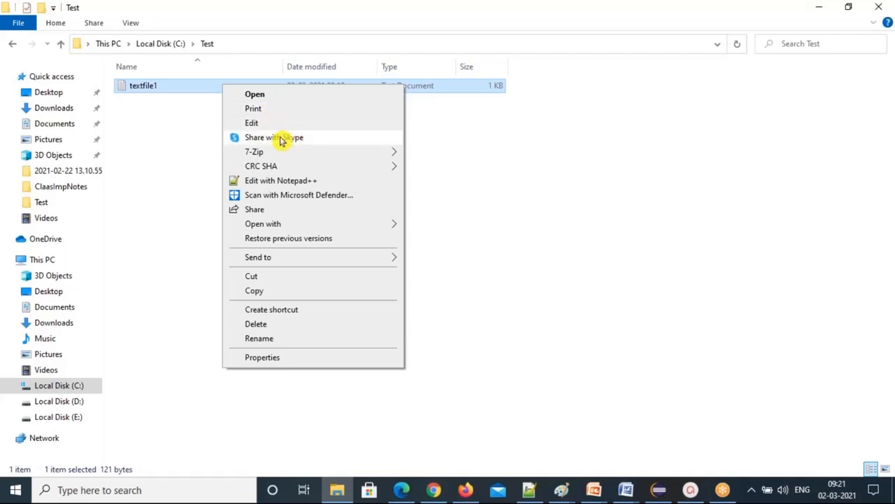
mouse_move(265, 157)
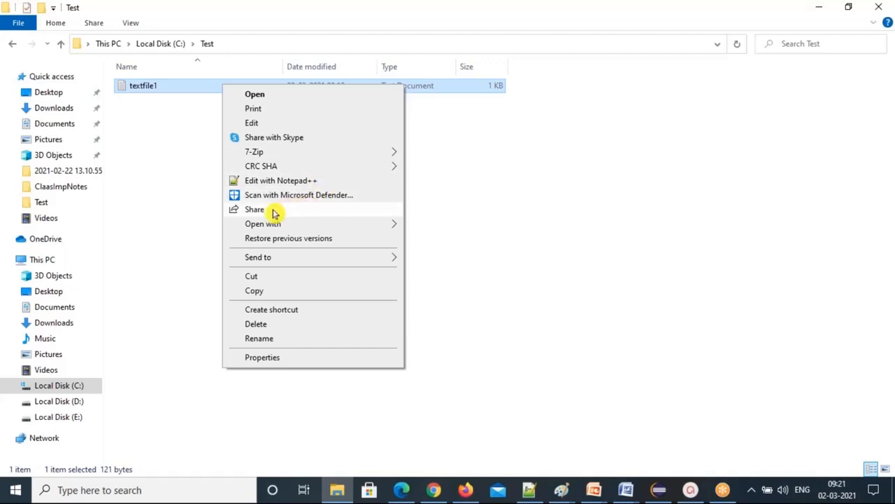
mouse_move(310, 230)
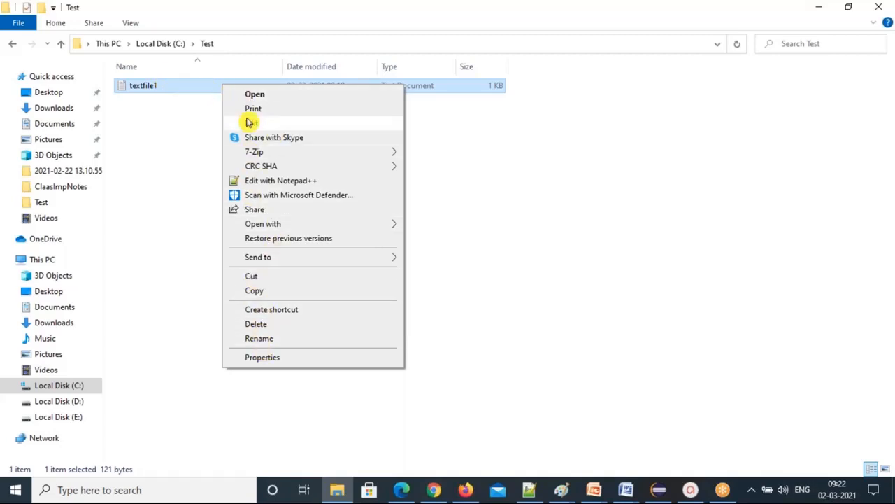
click(268, 195)
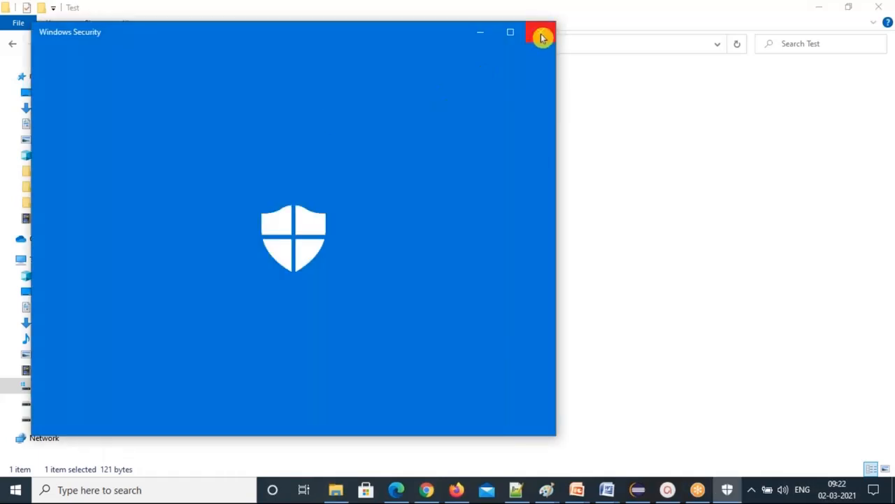
click(540, 37)
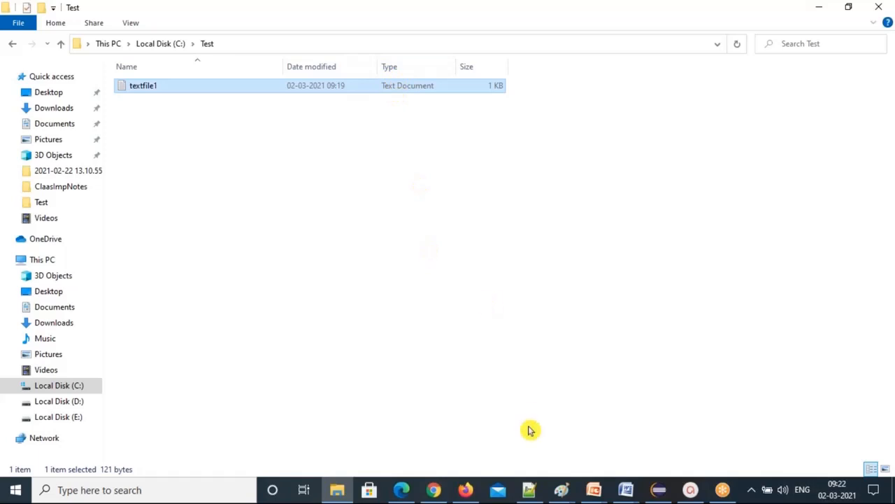
Bring up Notepad++, start new tab new 29, and type 'How to create a Folder in'.
click(529, 491)
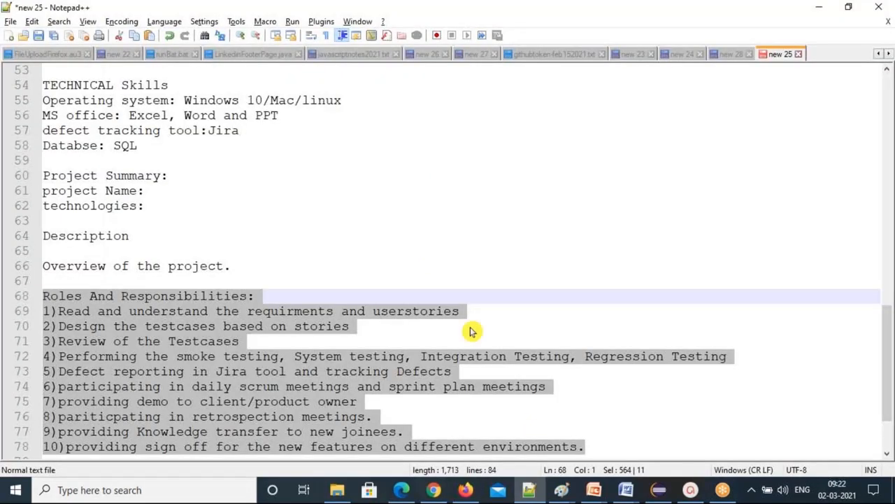
scroll(473, 332, down, 2)
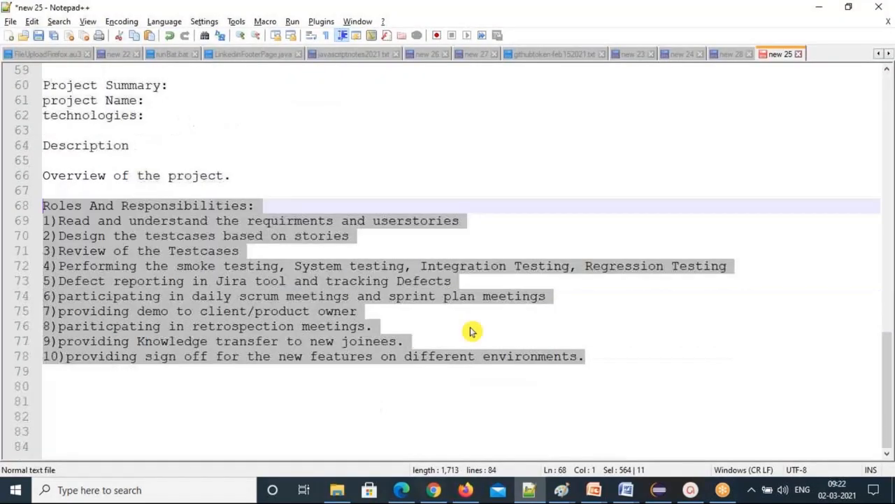
click(736, 57)
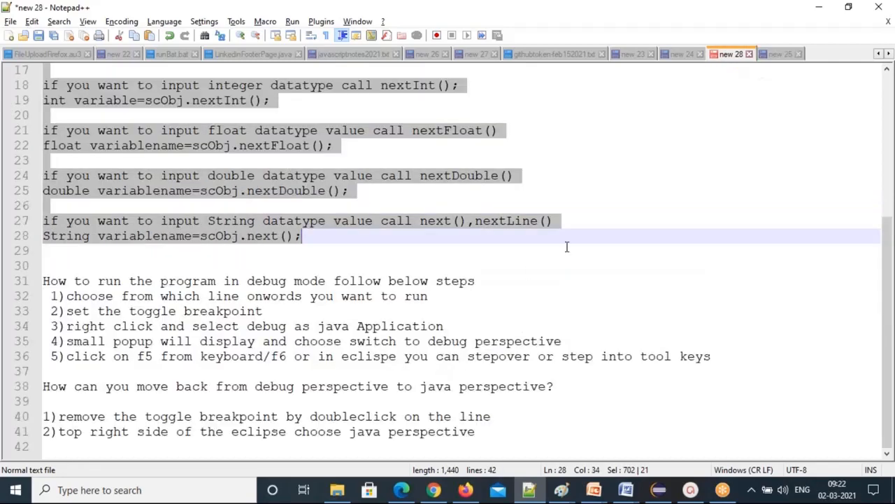
click(632, 55)
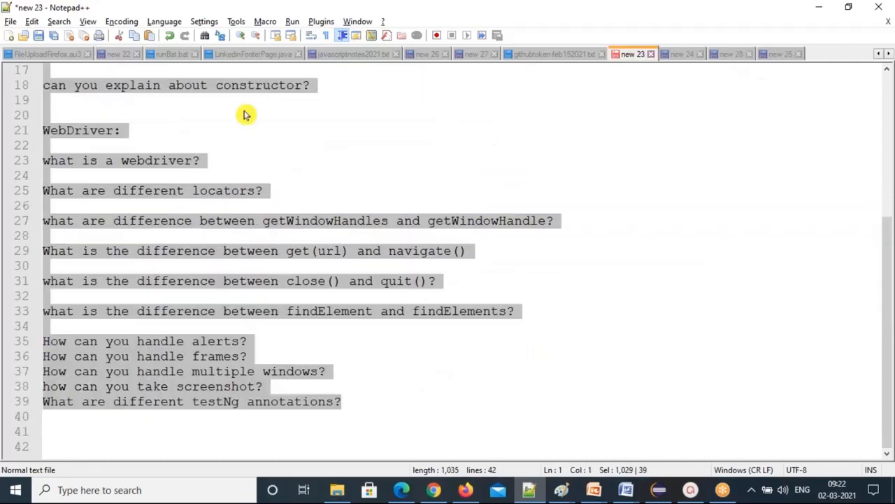
click(10, 35)
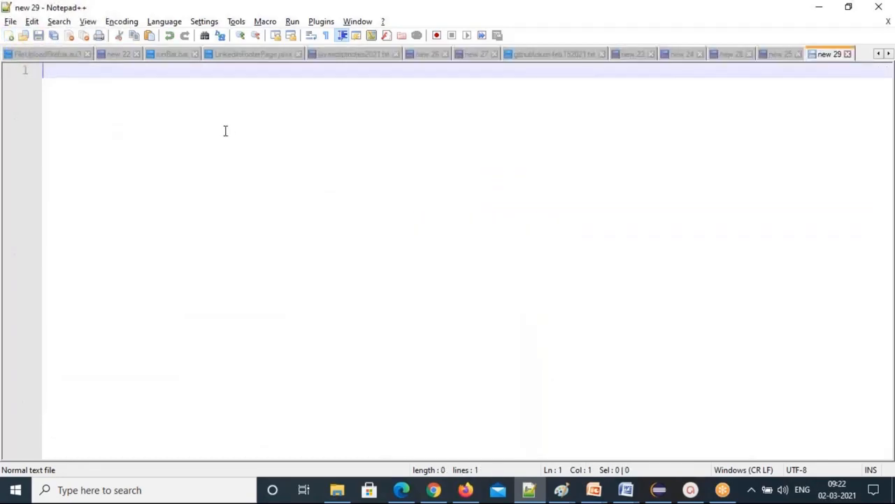
text(How to )
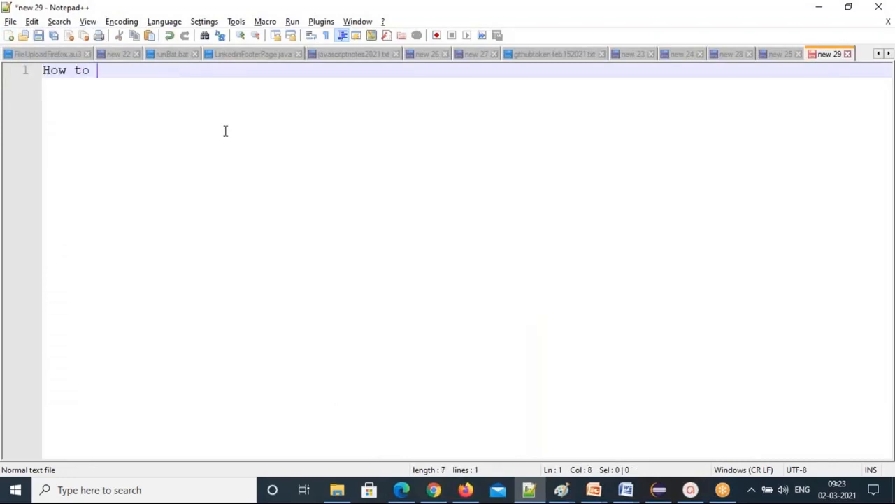
text(create a )
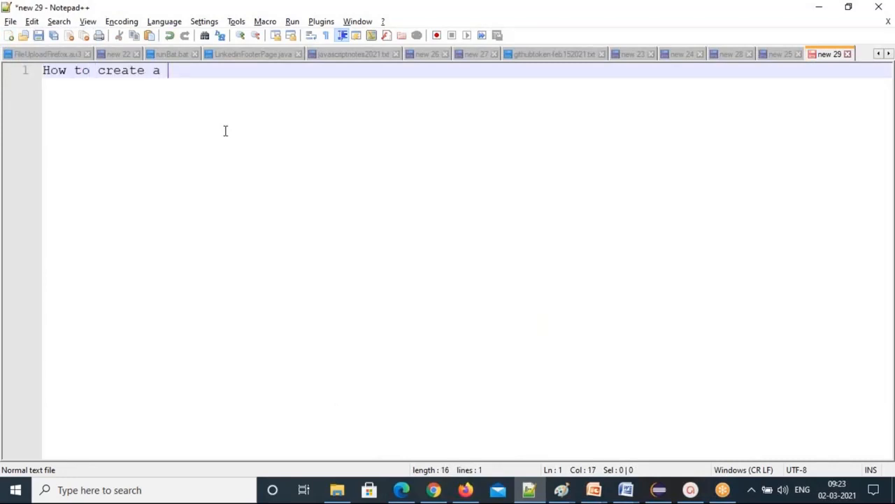
text(Folder in yo)
Finish the heading with 'your System?' and add step 1 'Go to windows explorer by clicking folder icon in status bar'.
text(ur )
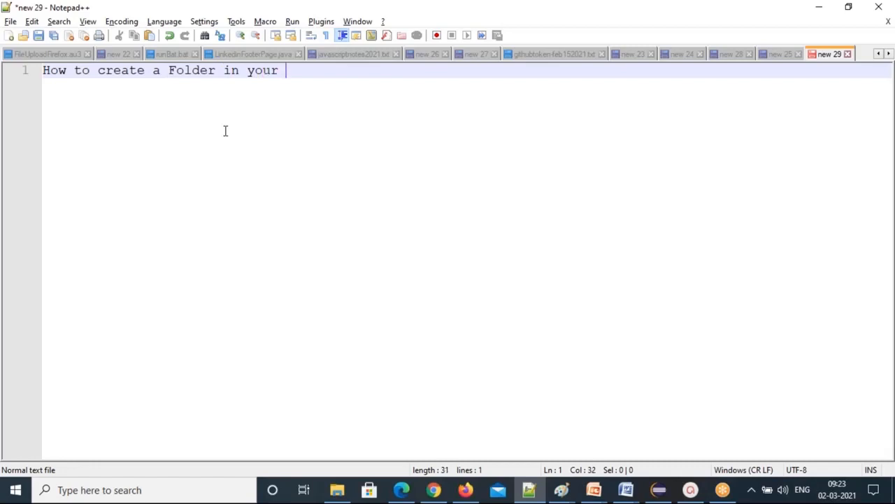
text(System?)
key(Return)
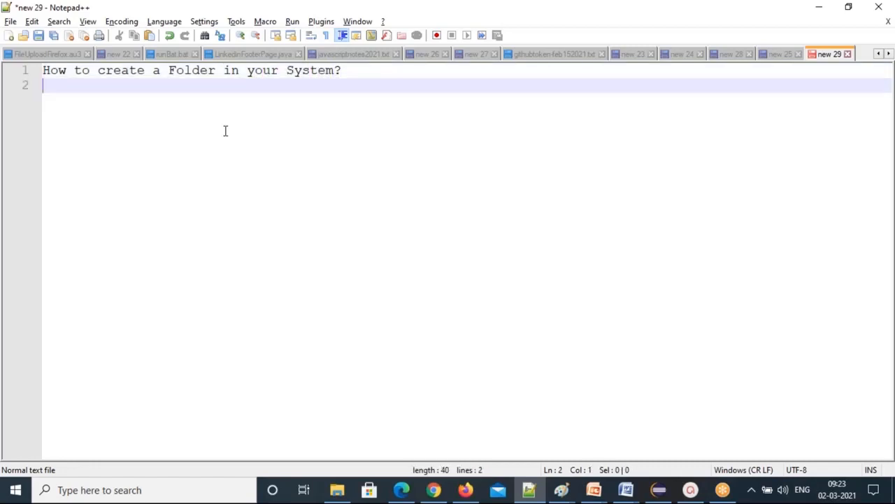
text(1)Go to windows explorer)
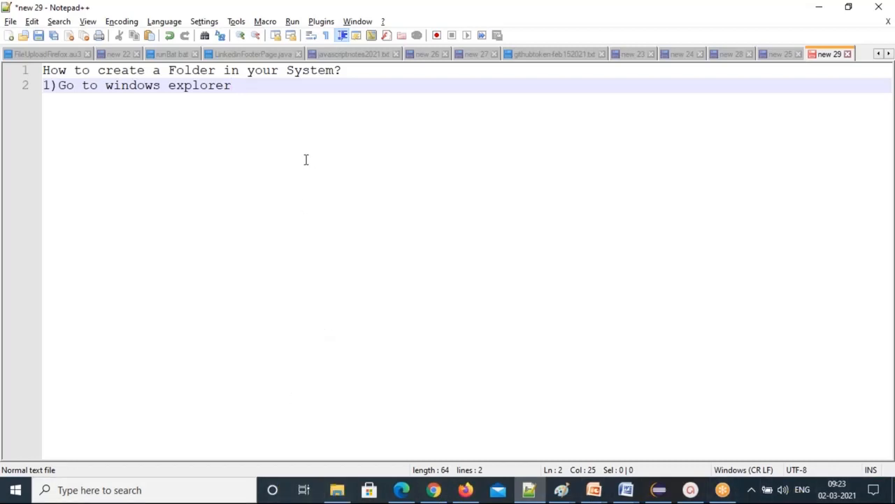
text(by clicking folder icon in status bar)
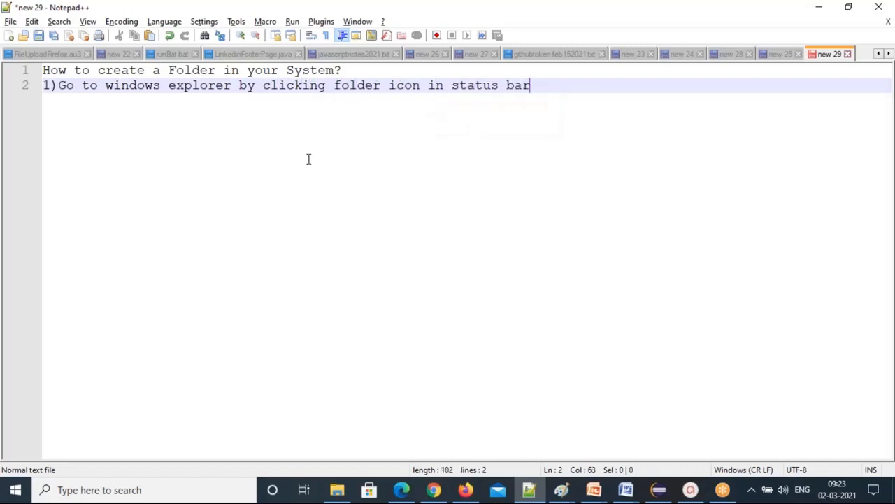
Add step 2 '2)click on This Pc in left hand panel'.
key(Return)
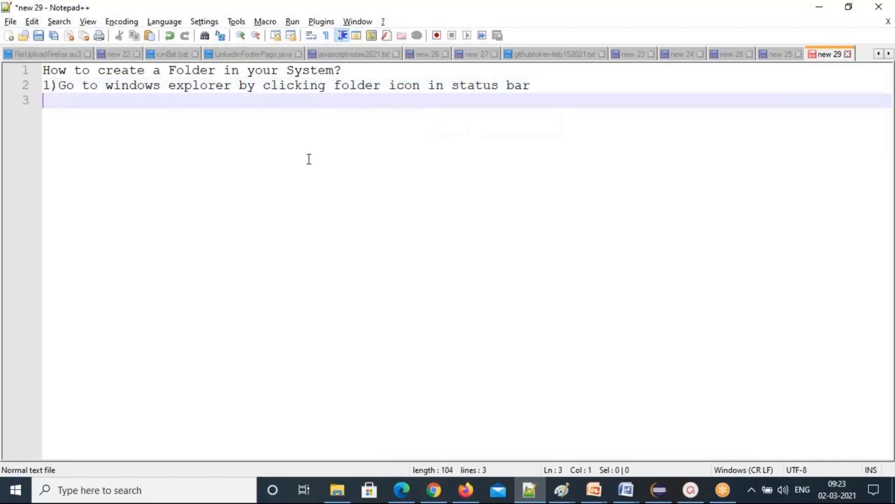
text(2)click )
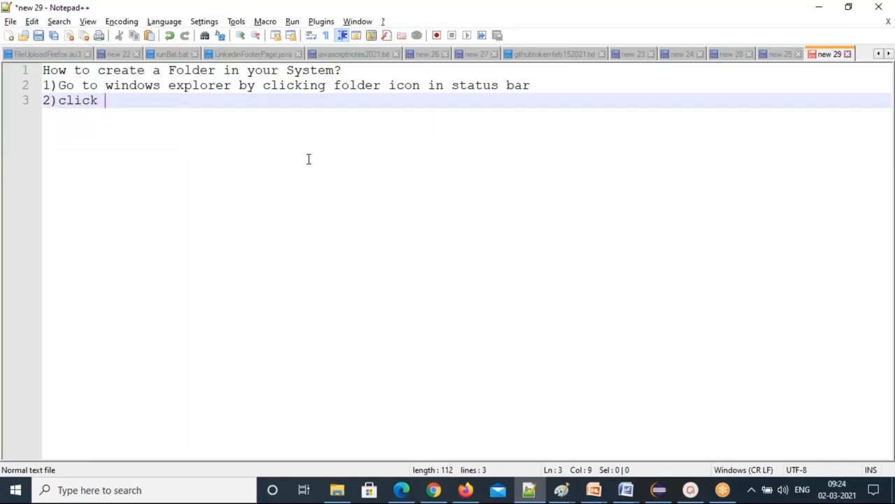
text(on This Pc on)
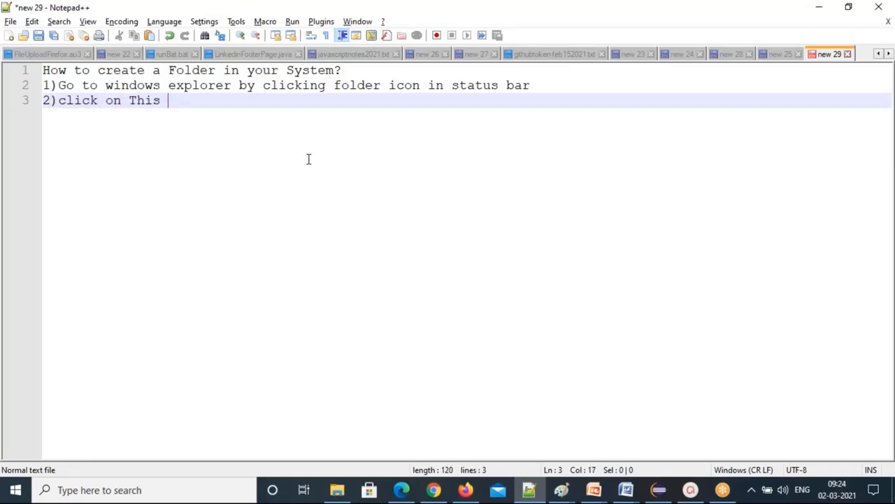
key(BackSpace)
key(BackSpace)
key(BackSpace)
text(in left hand pa)
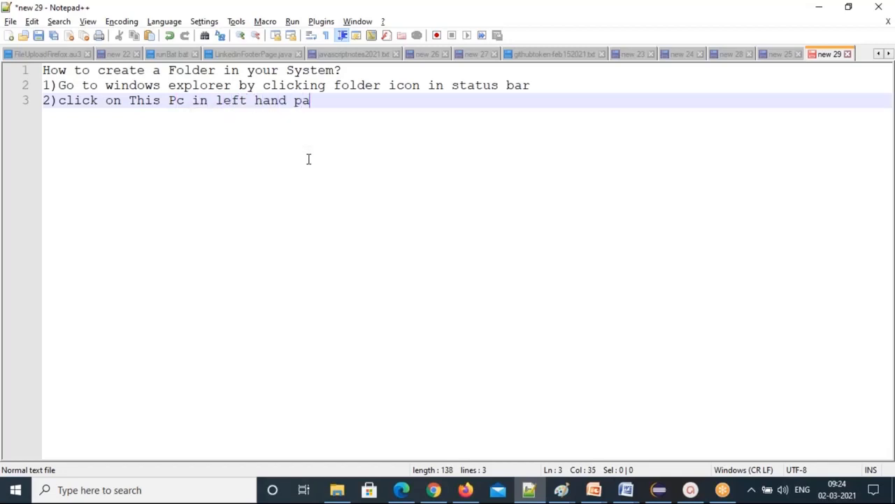
text(nel)
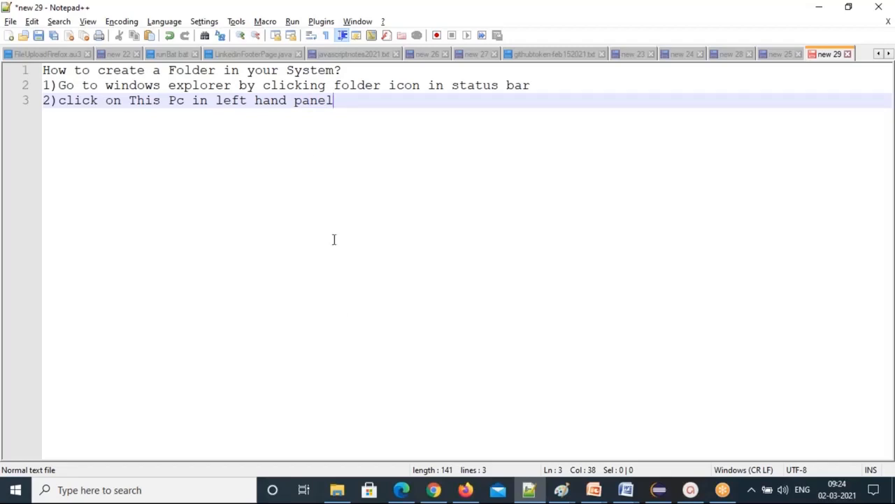
Show This PC in File Explorer, listing its folders and drives C:, D: and E:.
click(339, 488)
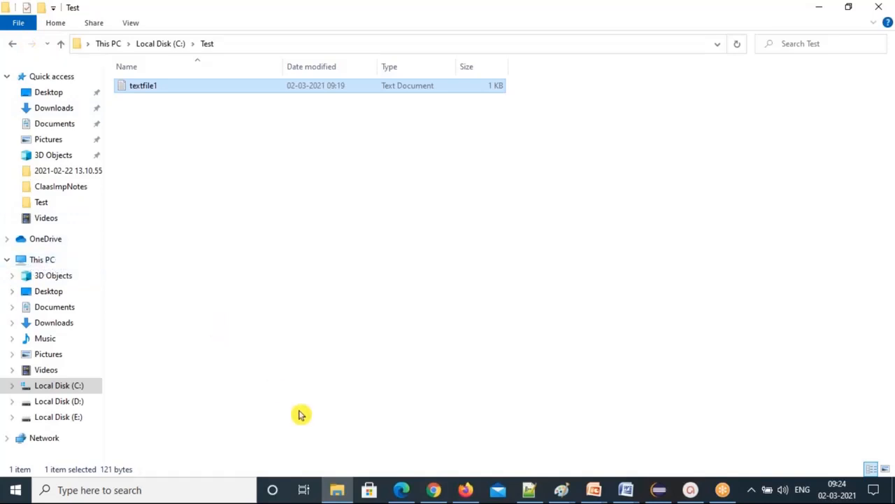
click(42, 261)
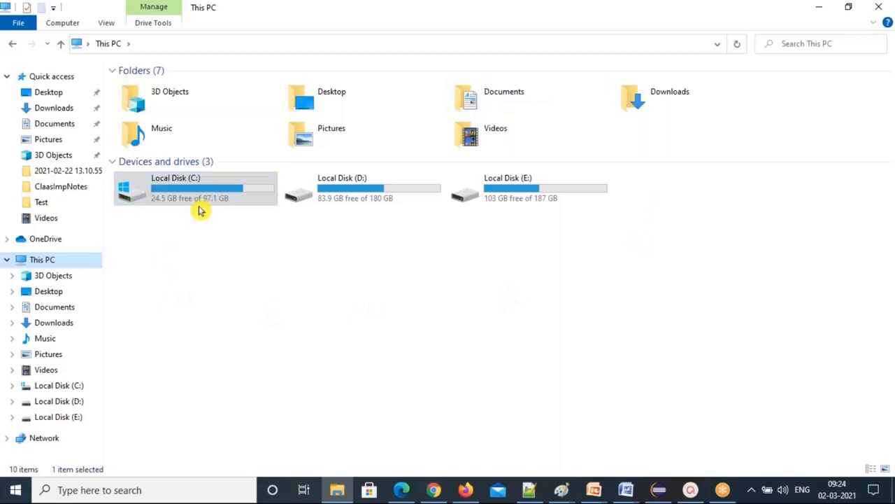
click(400, 359)
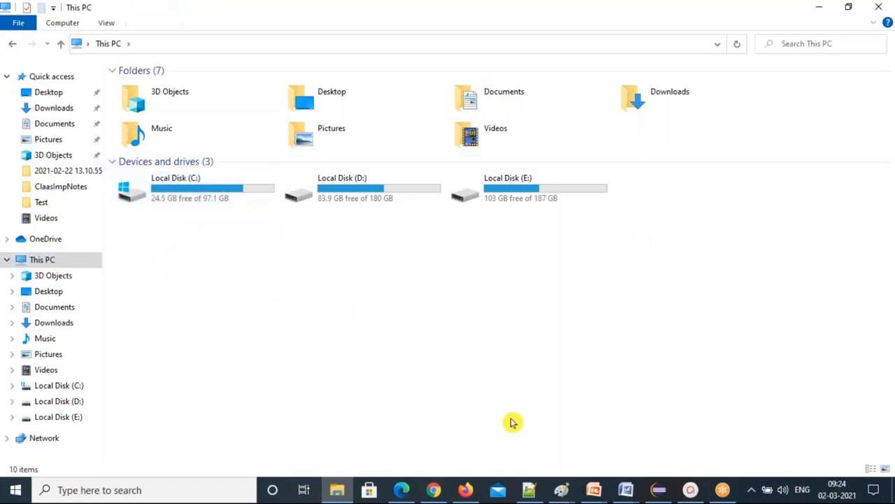
Add step 3 'Select the folder or drive(C or D', correcting 'driver' to 'drive'.
click(530, 491)
key(Return)
text(3)Sele)
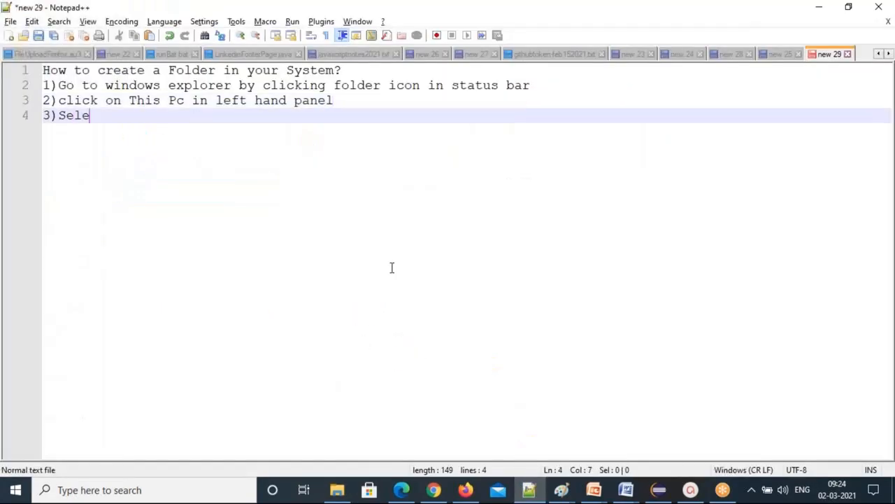
text(ct the folde)
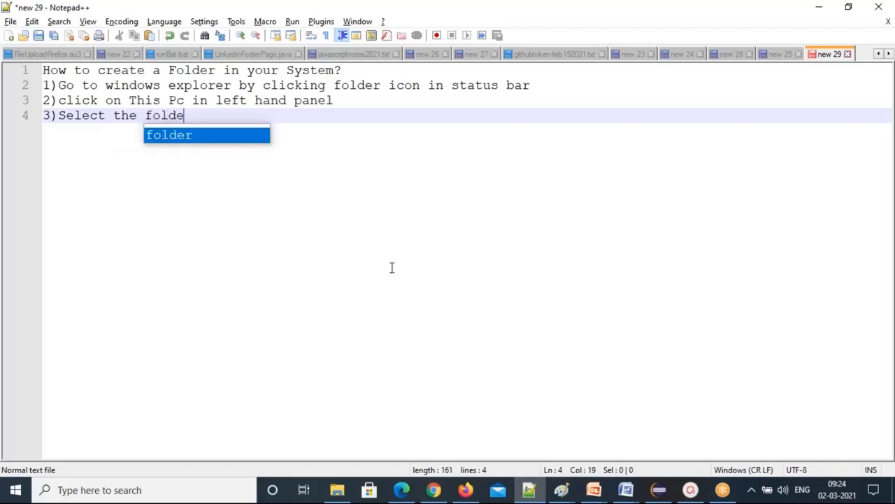
text(r or )
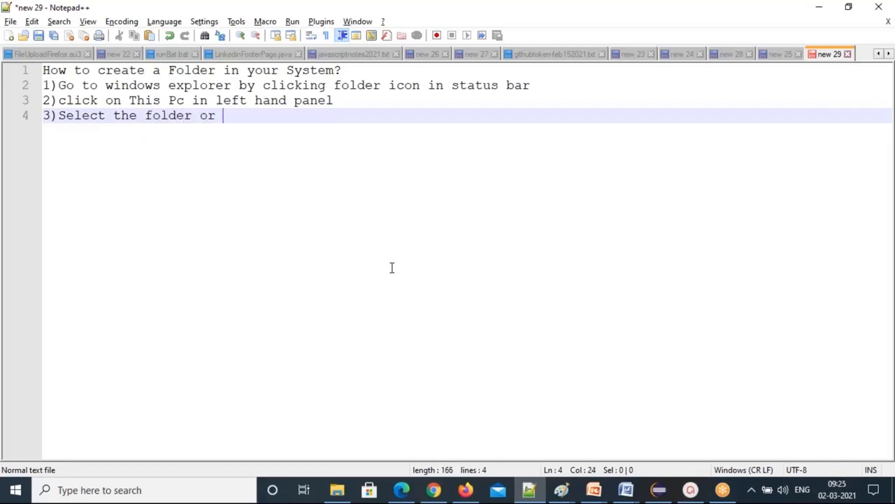
text(driver()
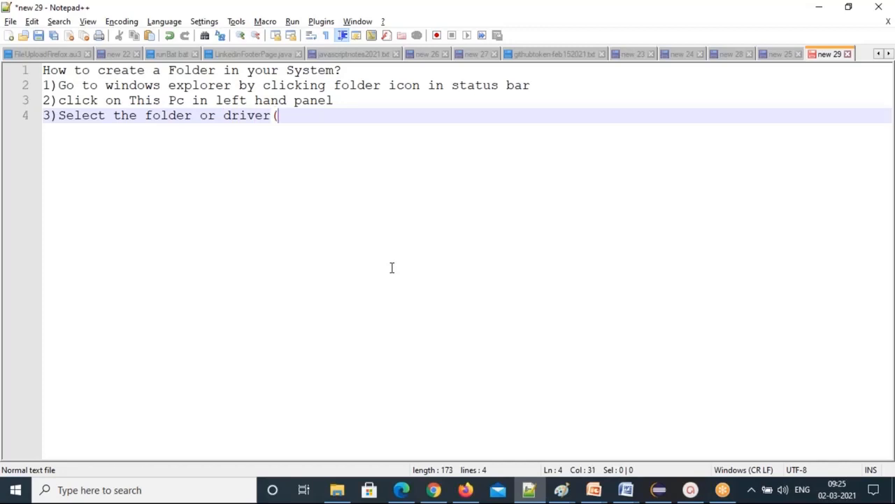
text(C or D)
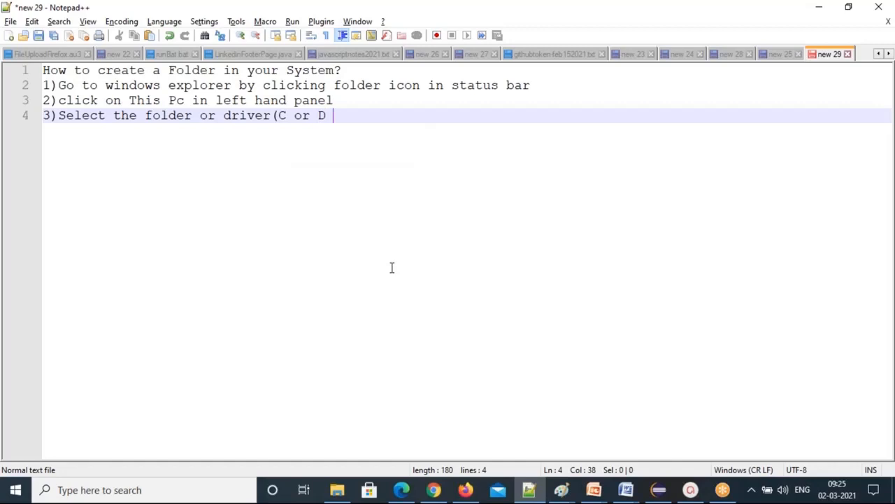
key(Left)
key(Left)
key(Left)
key(Left)
key(Left)
key(Left)
key(Left)
key(Left)
key(BackSpace)
key(Right)
key(Right)
key(Right)
key(Right)
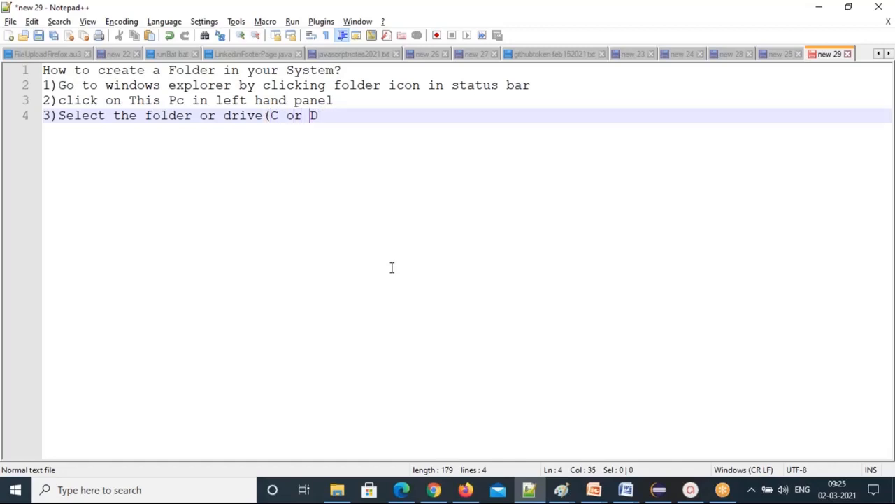
text(or)
Extend the drive list with 'or E)' and select the letter C in step 3.
double_click(273, 115)
click(312, 115)
text(E))
drag(286, 117, 273, 116)
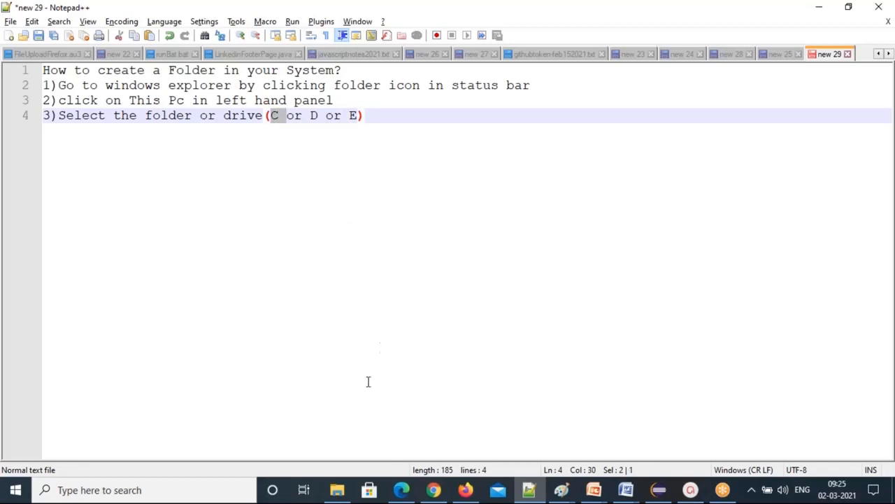
click(338, 489)
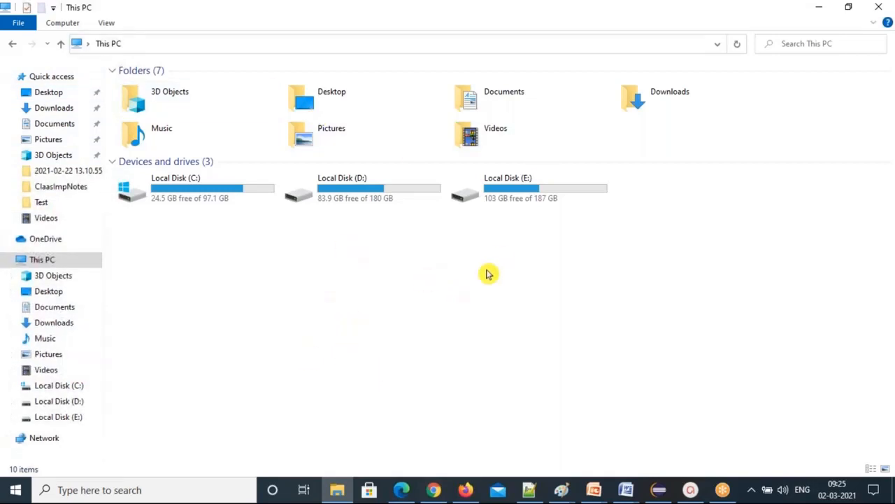
Insert '(like Desktop or downloads or documents or' after 'folder' in step 3.
key(alt+Tab)
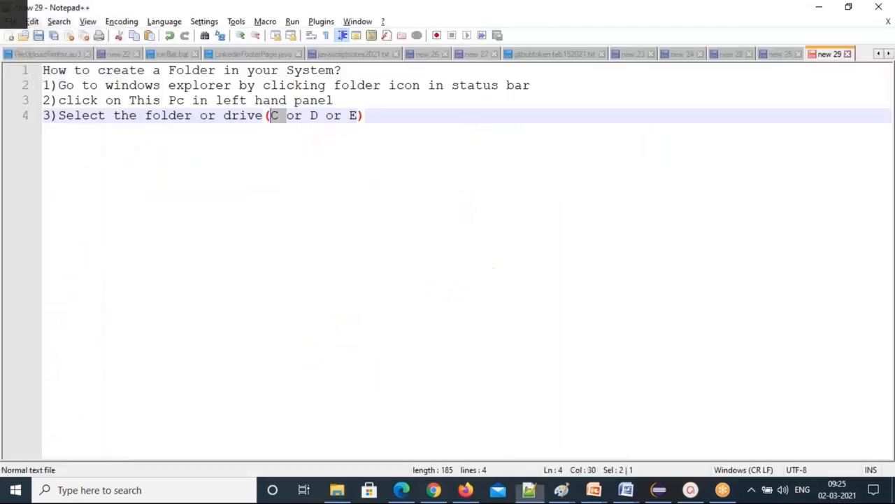
click(193, 116)
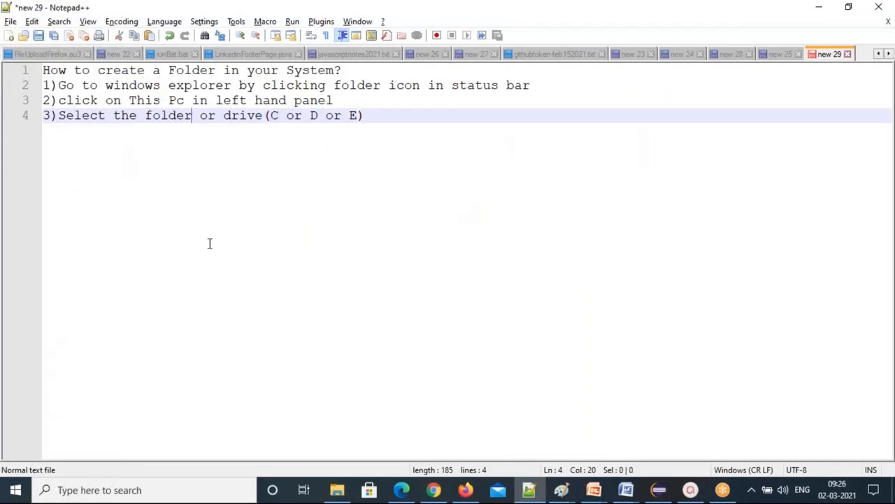
text((like )
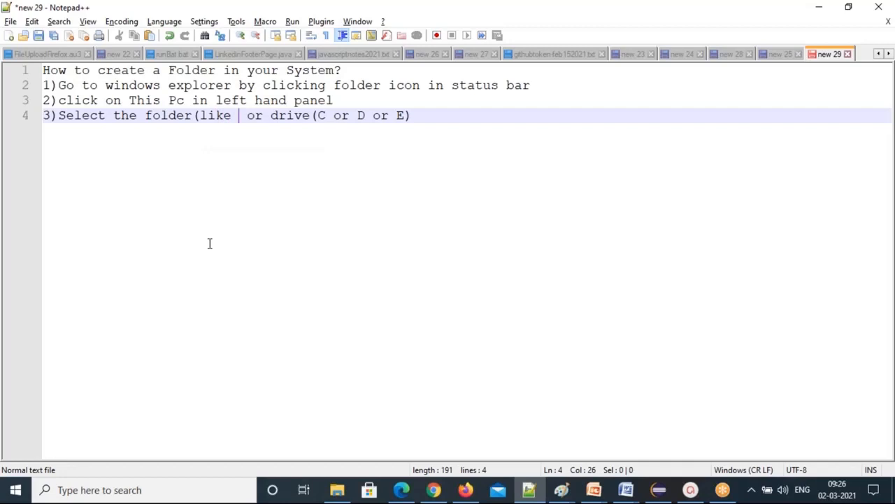
text(Desktop)
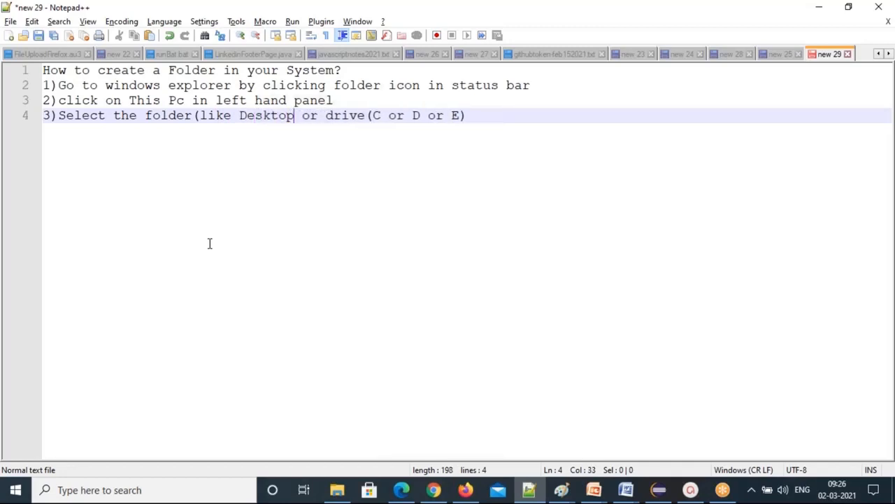
text( or )
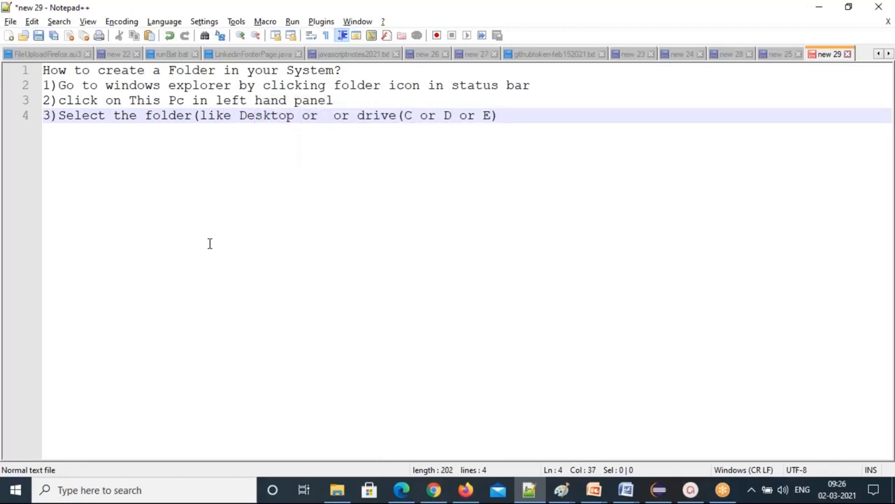
text(downloads or docu)
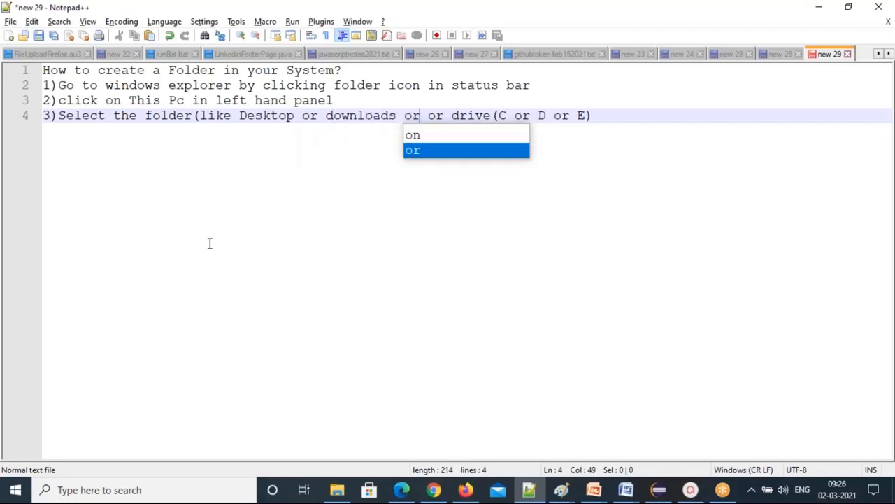
text(ments or)
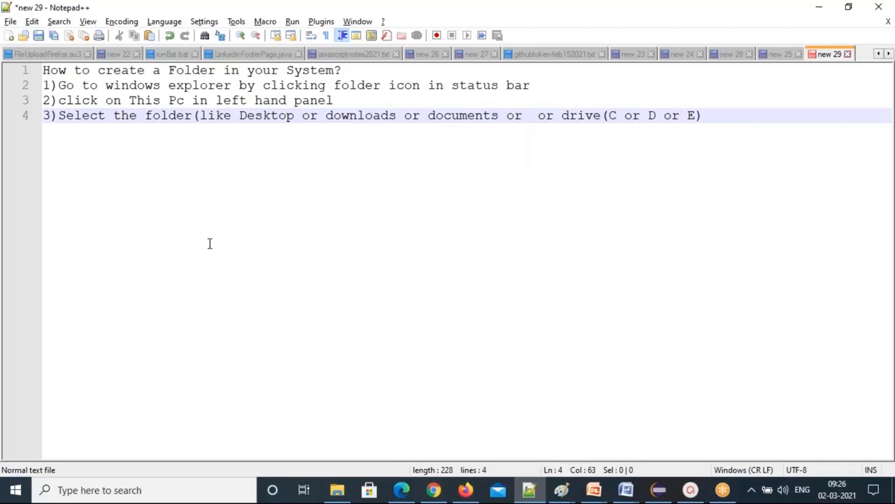
key(alt+Tab)
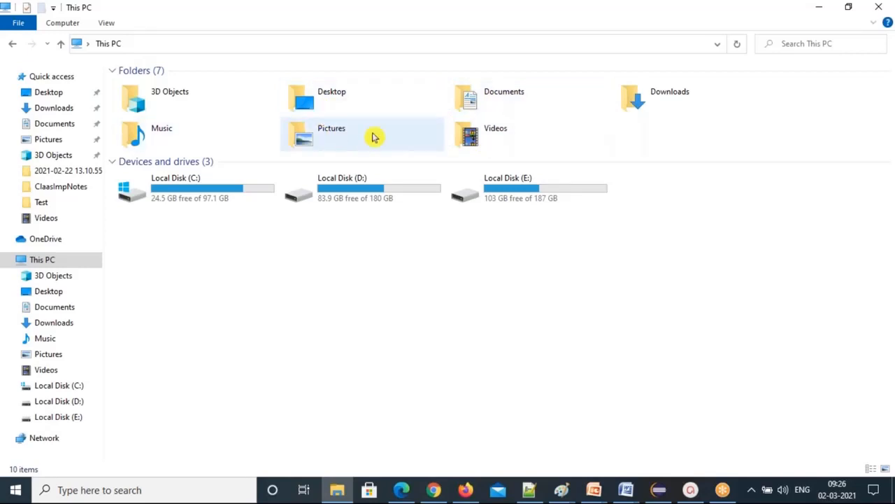
key(alt+Tab)
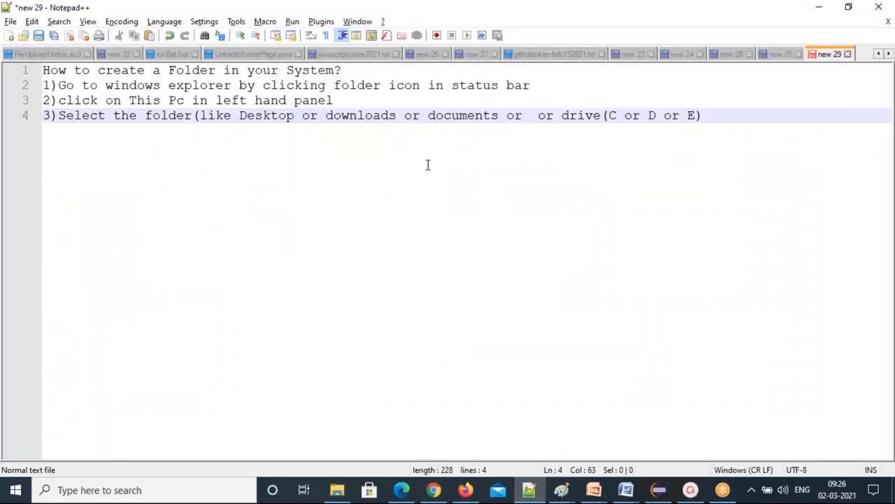
Add 'pictures' to step 3's example folders and start a new line after it.
text(pictures)
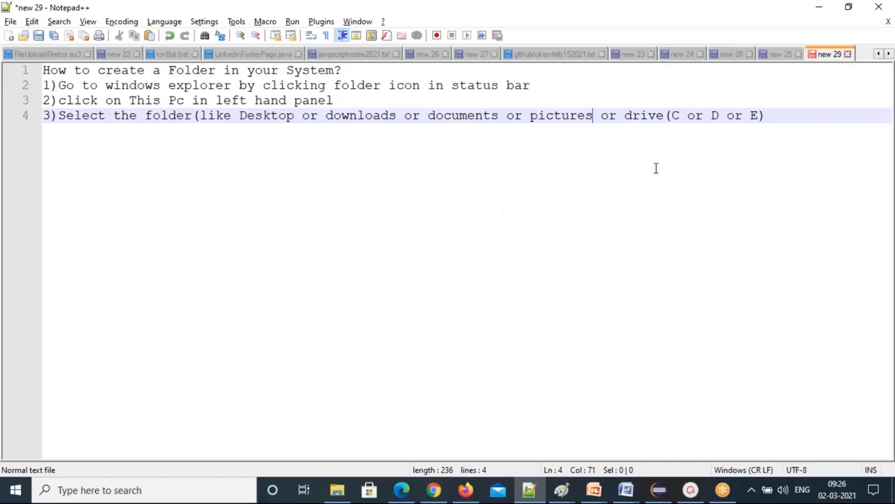
click(769, 115)
key(Return)
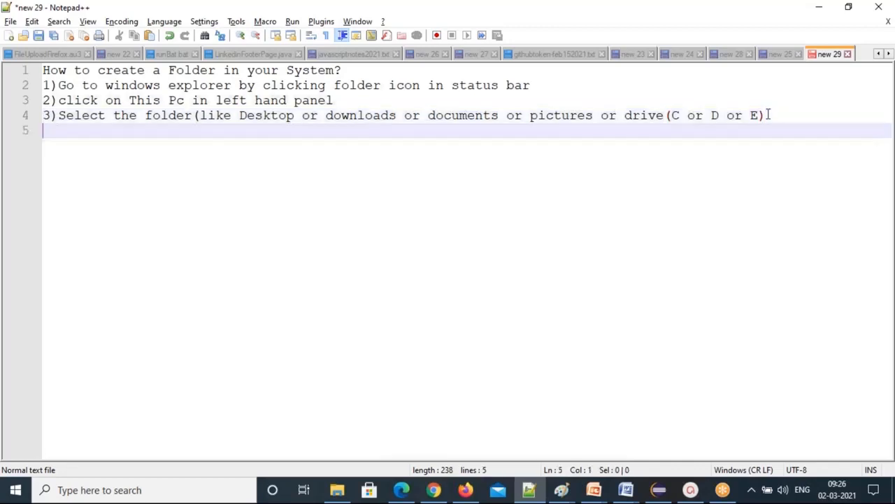
Begin line '4)' in the notes and open Local Disk (C:) in File Explorer.
text(4))
key(alt+Tab)
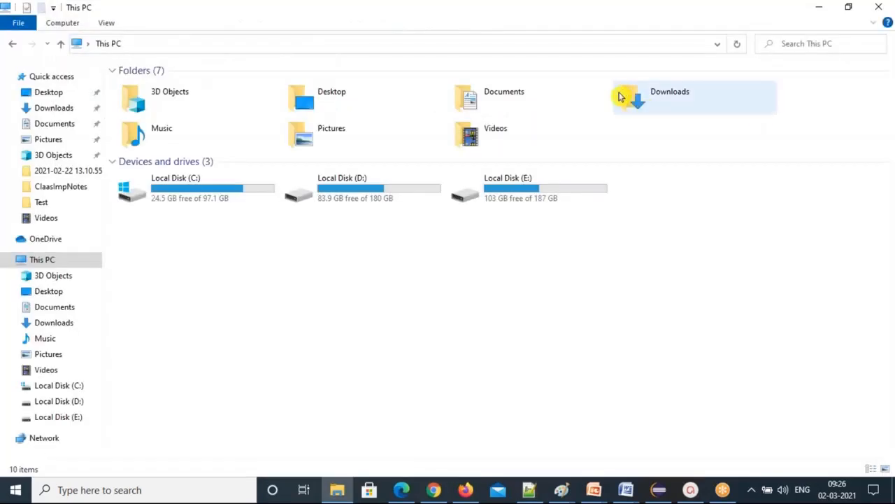
double_click(238, 188)
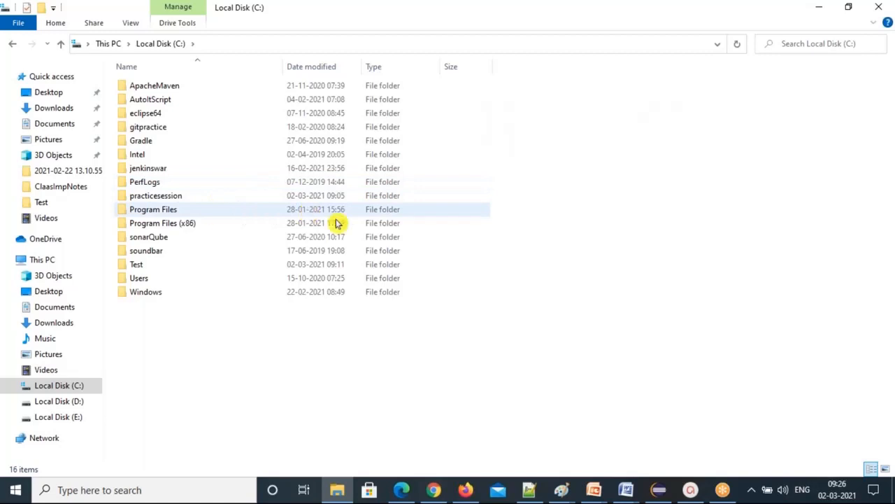
key(alt+Tab)
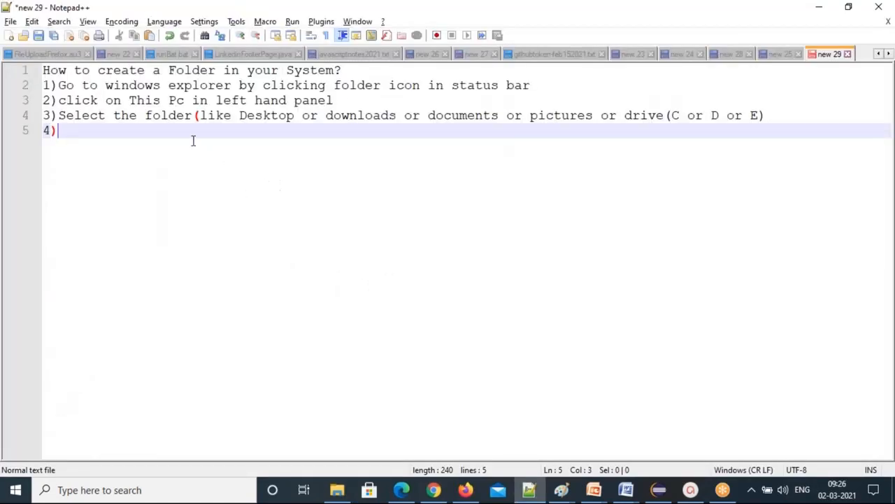
Finish step 3 with 'and click on that folder or drive' and remove the extra blank line.
click(767, 119)
text(and click on )
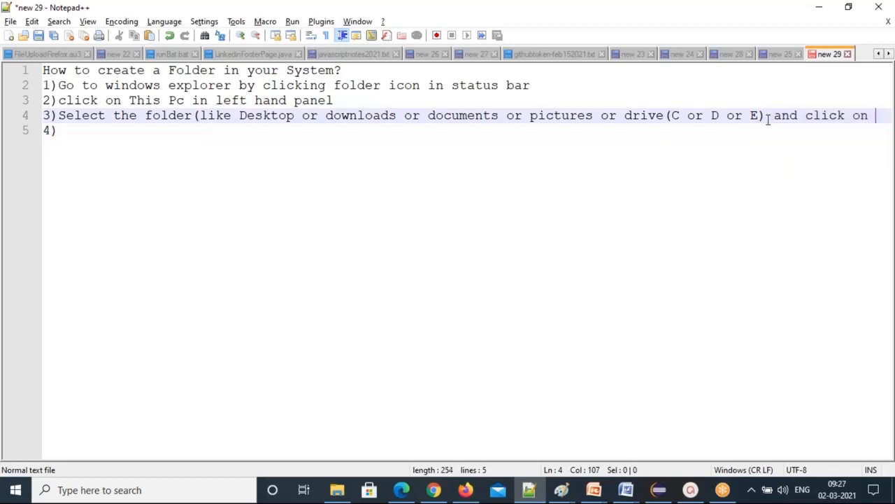
text(that)
key(BackSpace)
key(BackSpace)
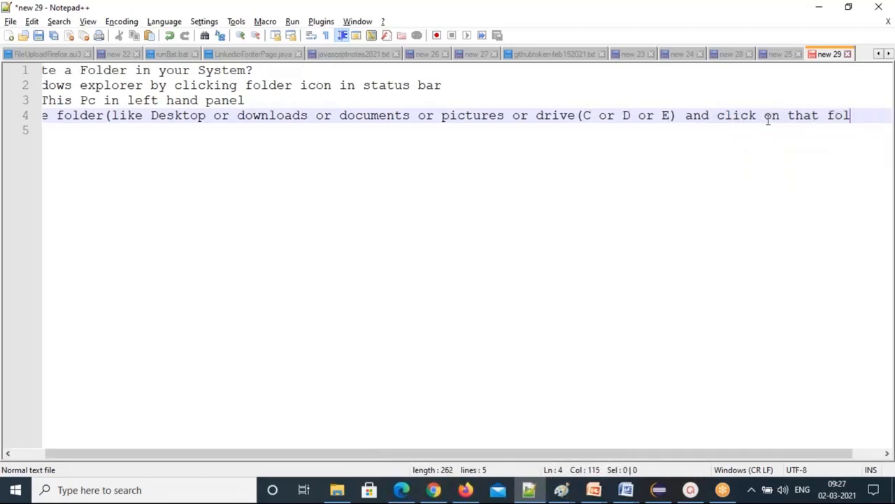
text(der or drive)
key(Return)
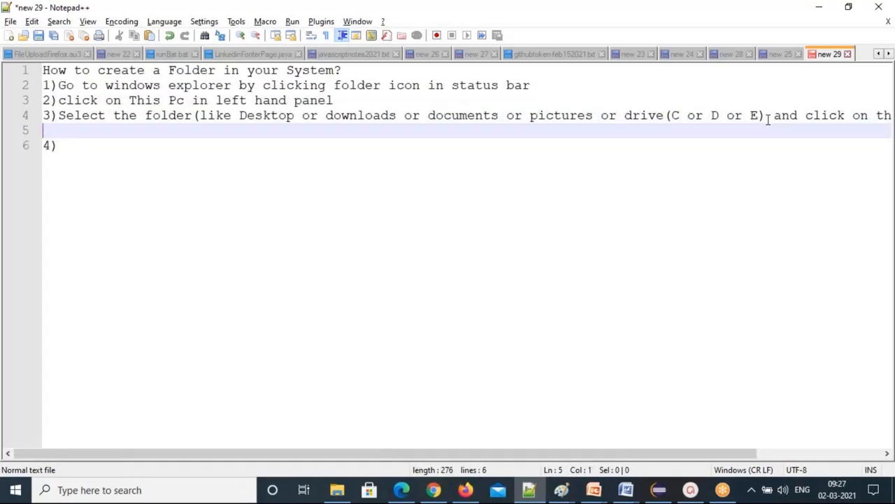
key(Delete)
key(End)
key(BackSpace)
Write 'rightclick on the right panel-->' after 4), fixing the 'rihg' typo.
key(alt+Tab)
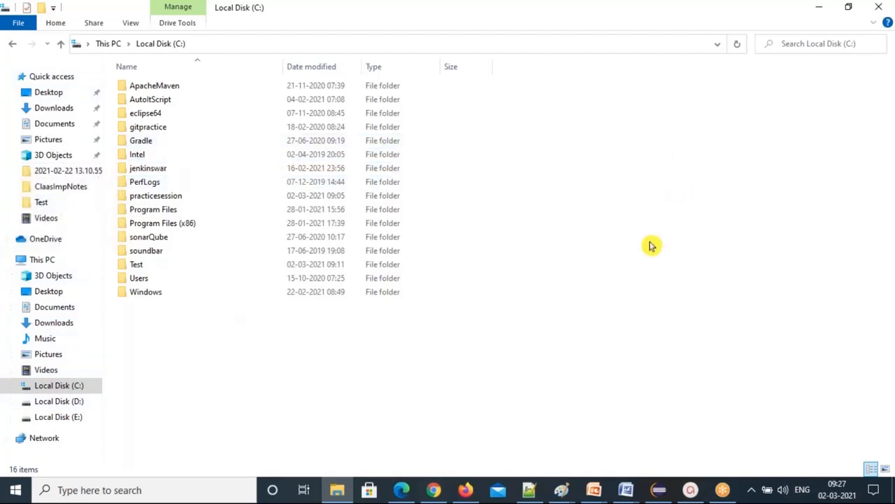
key(alt+Tab)
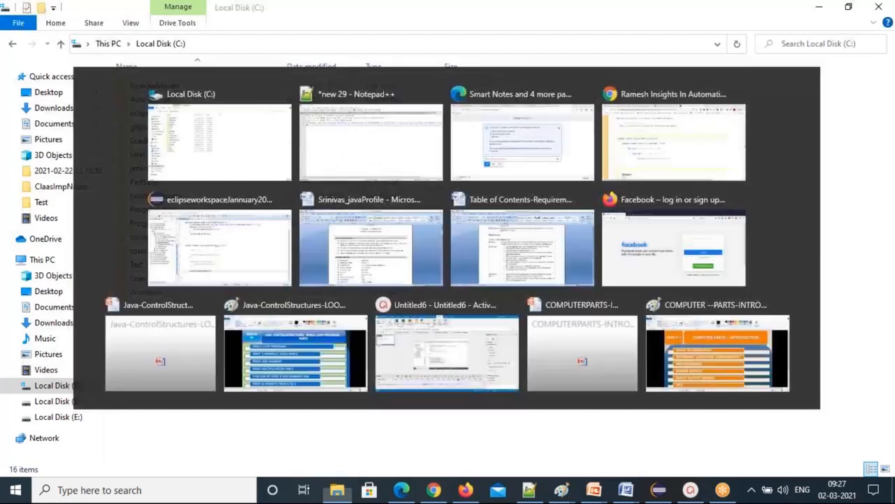
text(right)
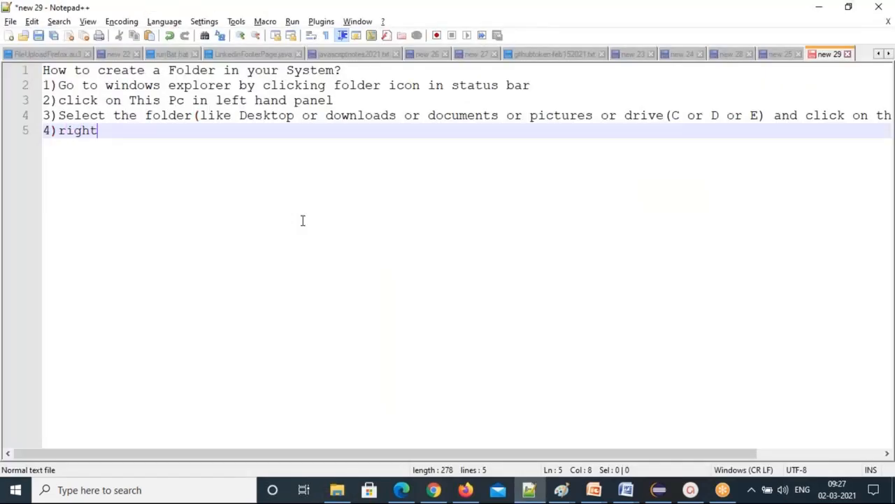
text(click on the rihg)
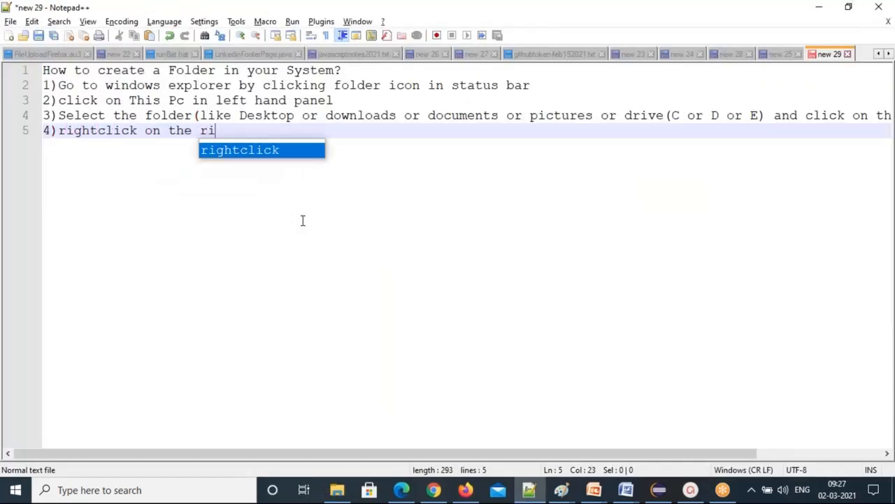
key(BackSpace)
key(BackSpace)
text(ght panel-->)
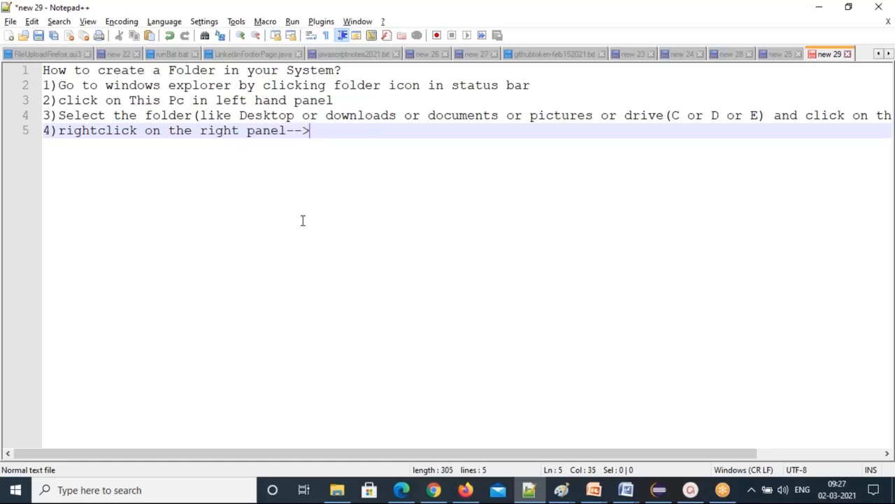
key(alt+Tab)
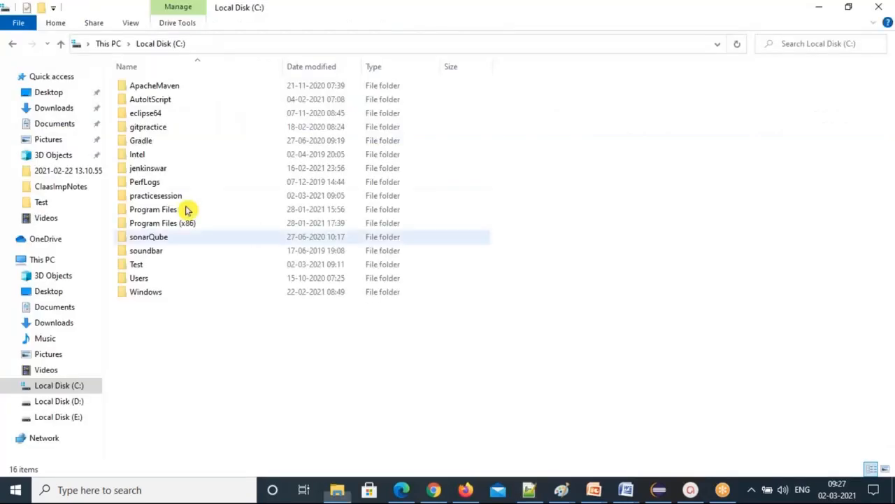
Show the New > Folder option in Local Disk (C:)'s right-click menu.
right_click(243, 306)
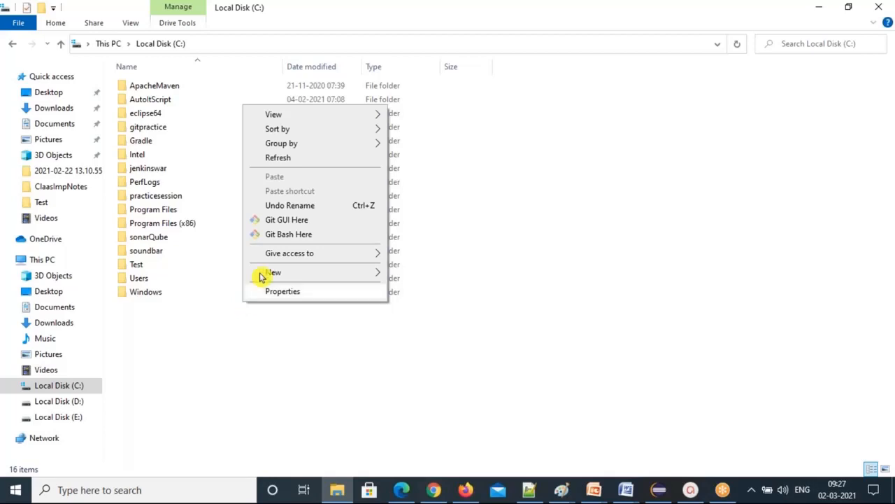
mouse_move(297, 272)
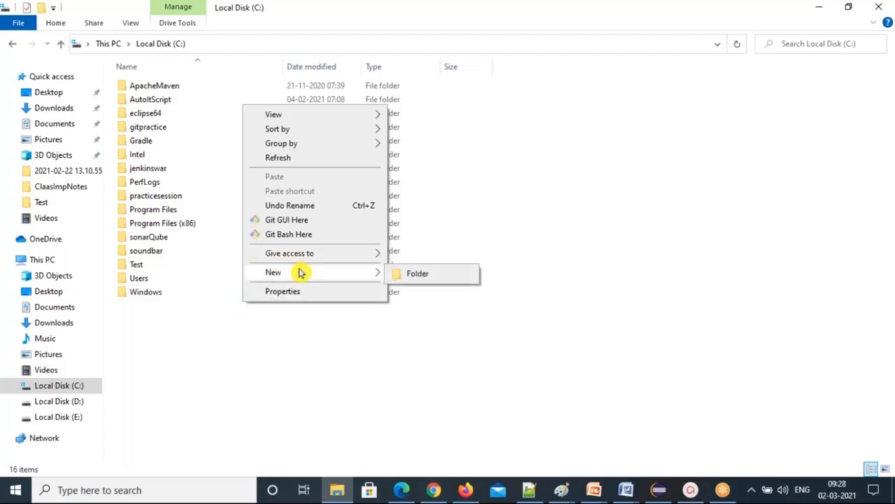
Complete step 4 with 'choose new in the panel-->click on folder option'.
key(alt+Tab)
text(choose )
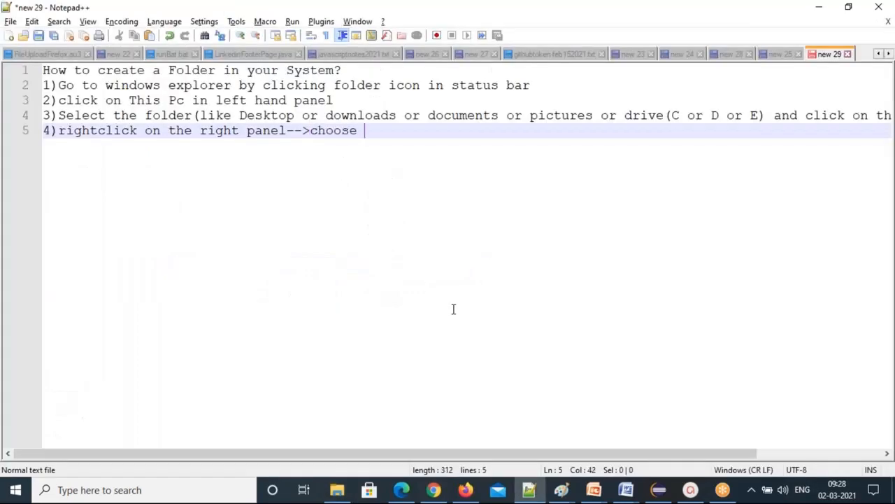
text(new in the pan)
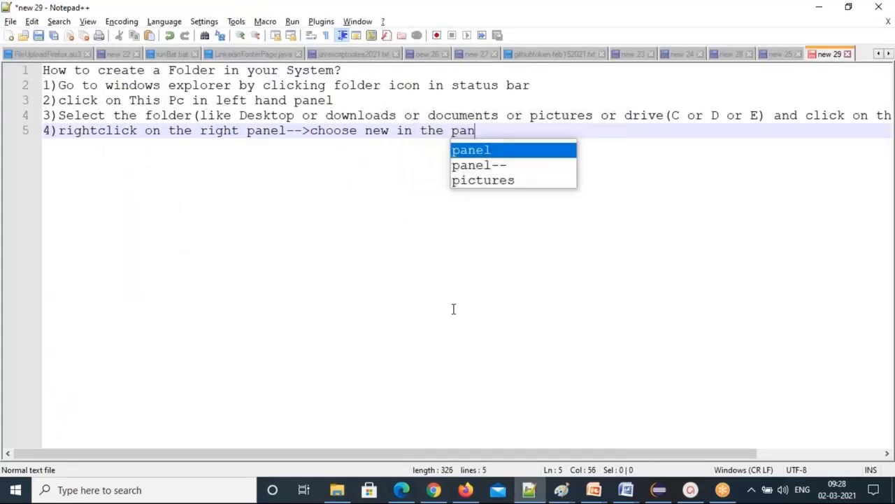
text(el-->click on folder)
key(ctrl+Left)
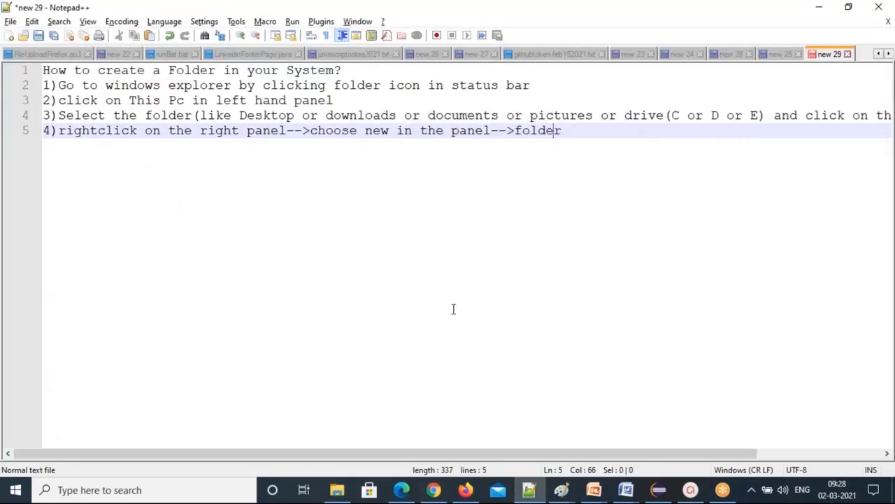
text(click on)
key(End)
text(option)
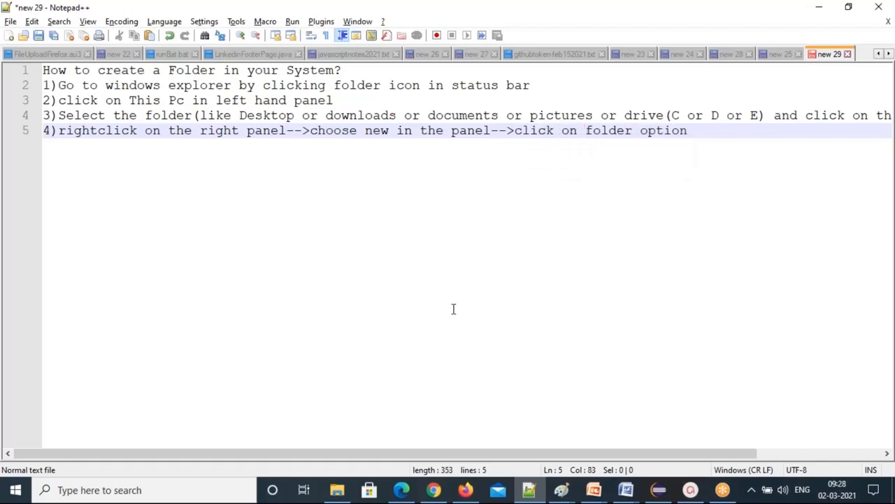
Add step 5 'provide a name for folder--press ENTER key from keyboard', removing a stray period.
key(Return)
text(5))
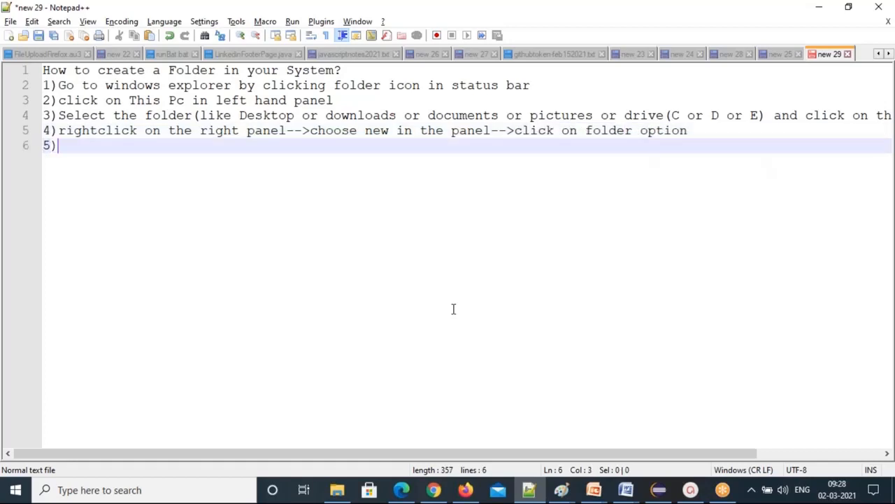
text(provide a )
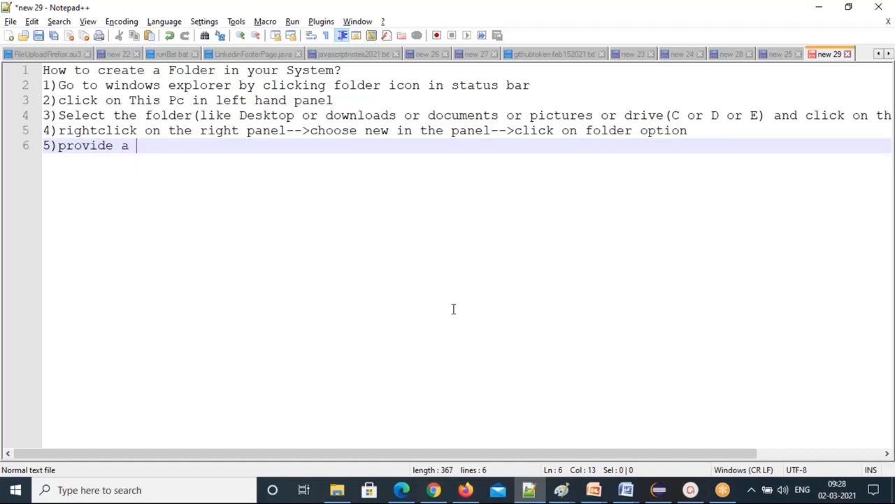
text(name for folder)
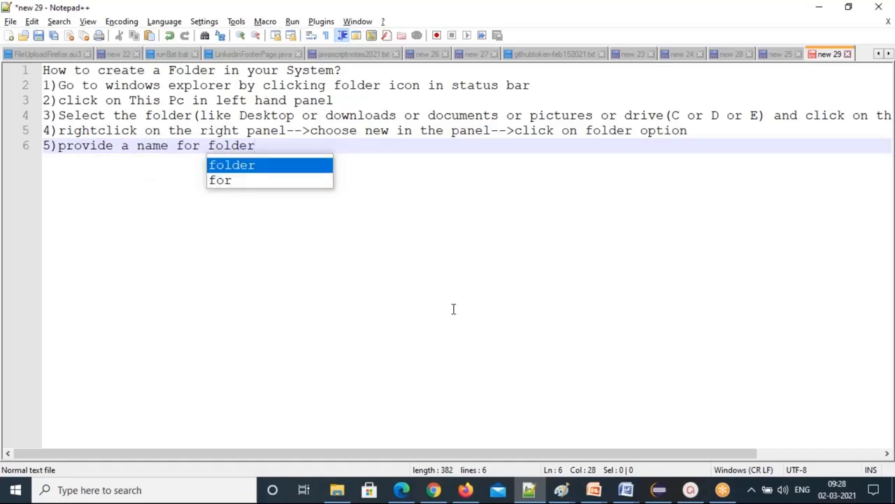
key(Escape)
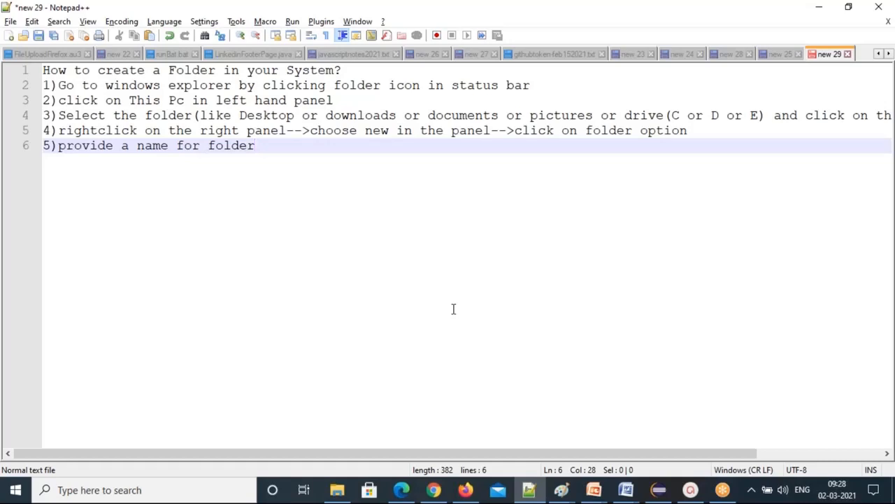
text(--.press ENTER key )
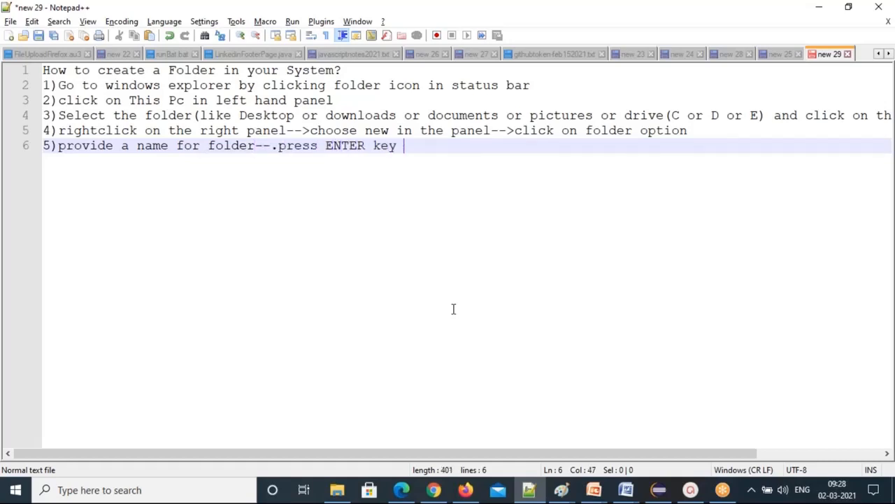
text(from keyboard)
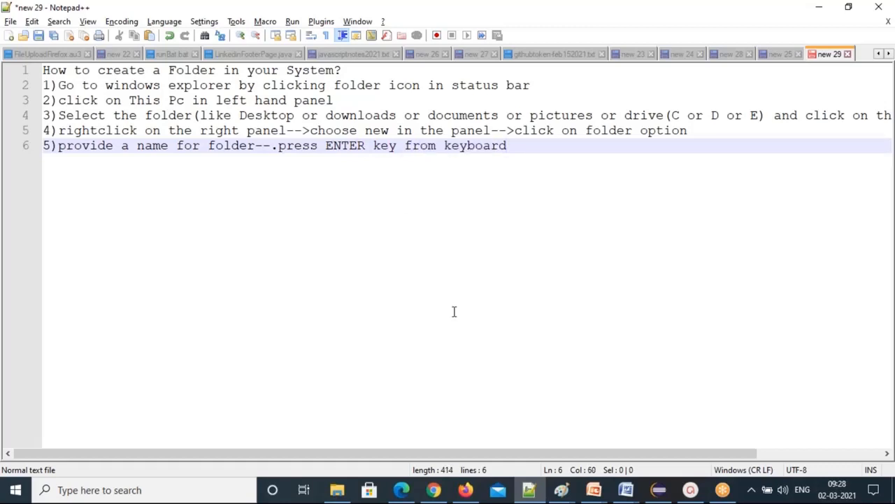
click(277, 146)
key(BackSpace)
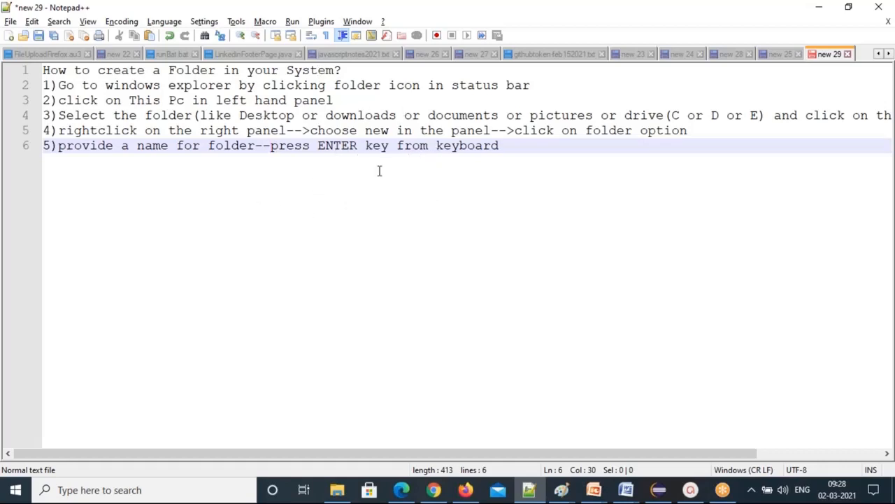
Reopen Local Disk (C:)'s right-click menu with the New > Folder choice showing.
key(alt+Tab)
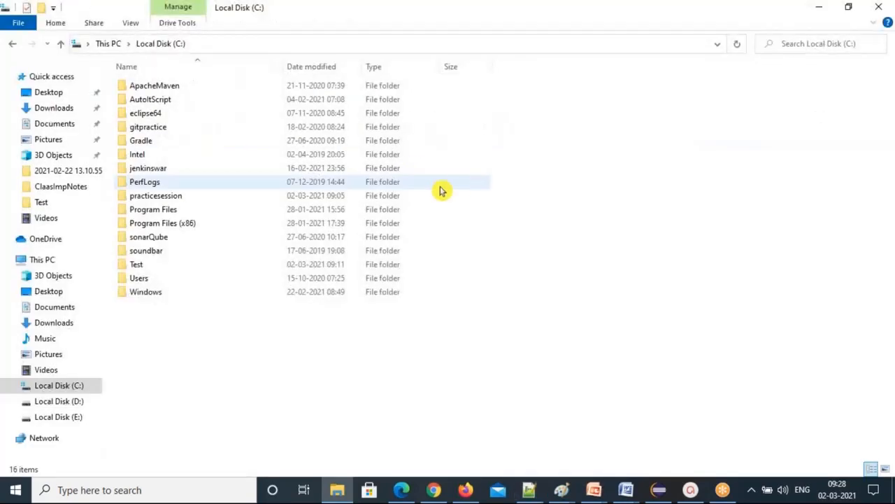
right_click(441, 190)
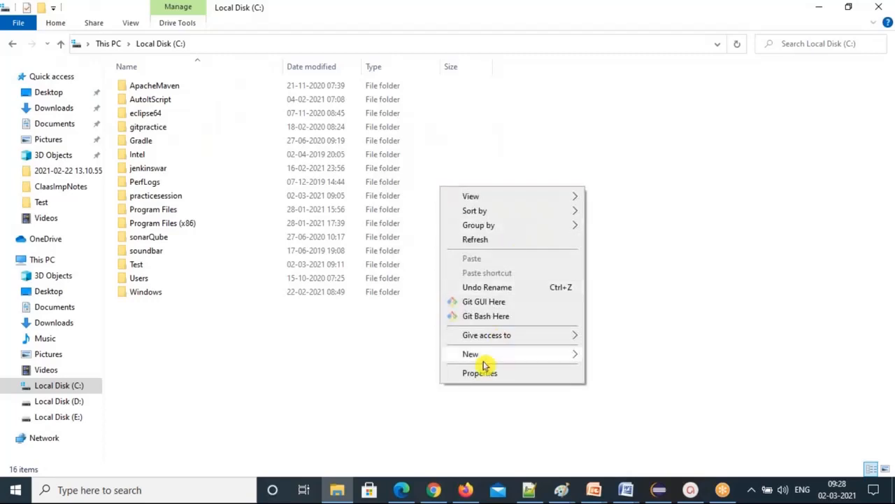
mouse_move(558, 357)
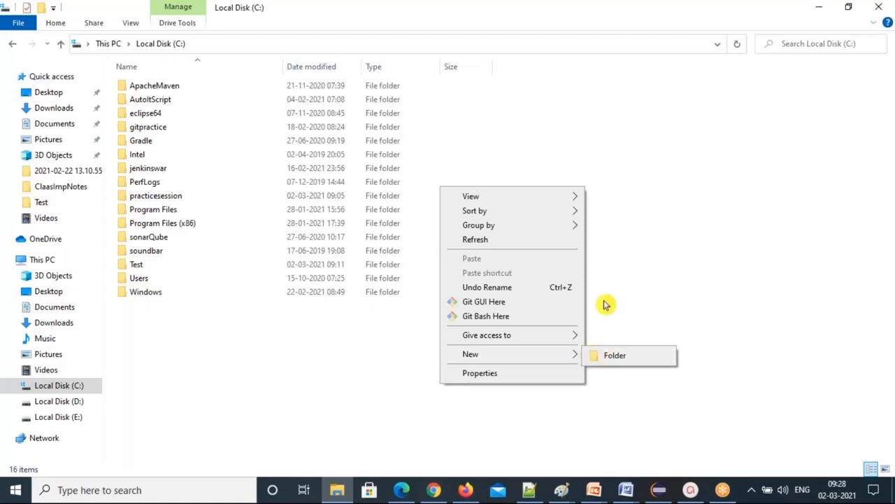
Close the menu, add blank lines after step 5, and select the text of steps 1 and 2.
click(697, 309)
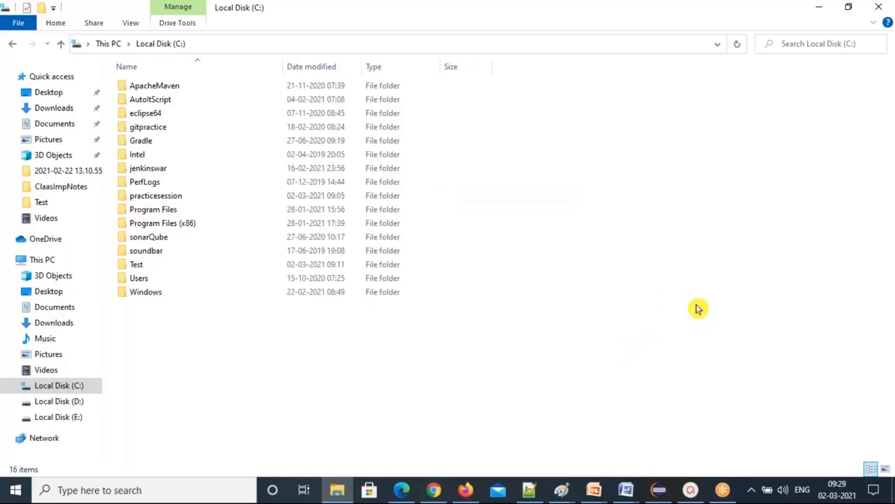
key(alt+Tab)
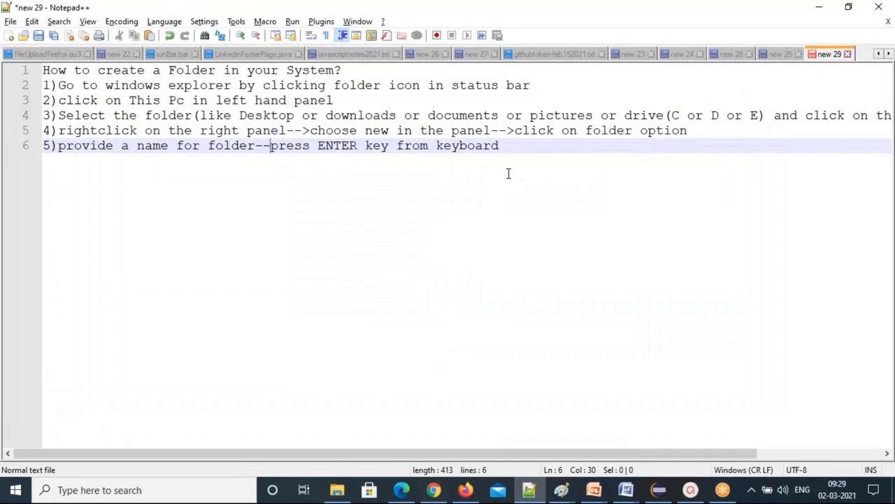
click(508, 149)
key(Return)
key(Return)
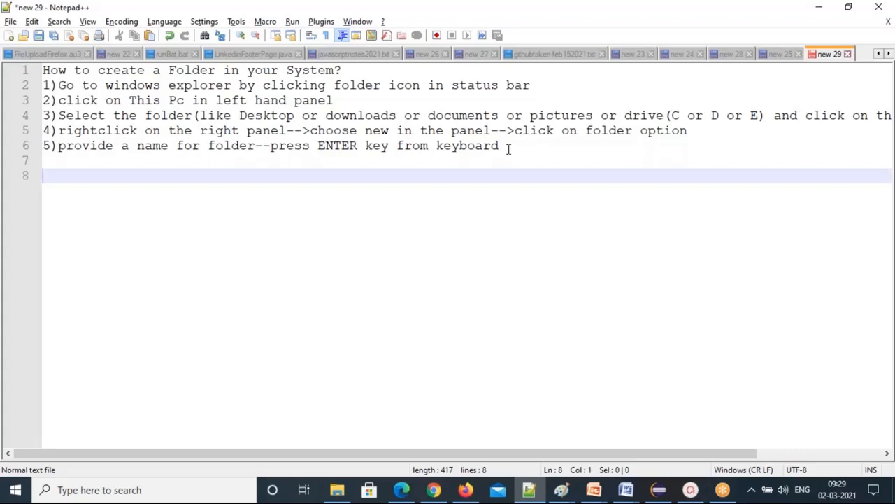
click(75, 85)
drag(76, 84, 262, 100)
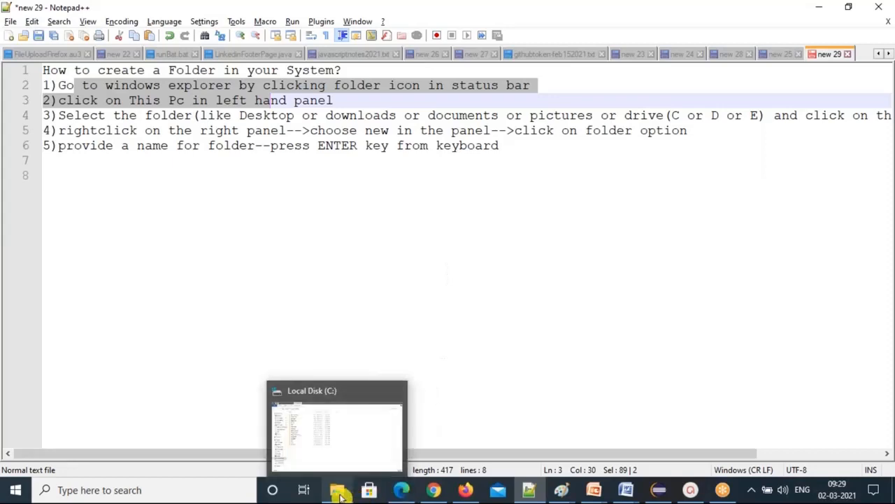
Open the Test folder on Local Disk (C:) in File Explorer, show its path C:\Test, then return to Notepad++.
click(340, 493)
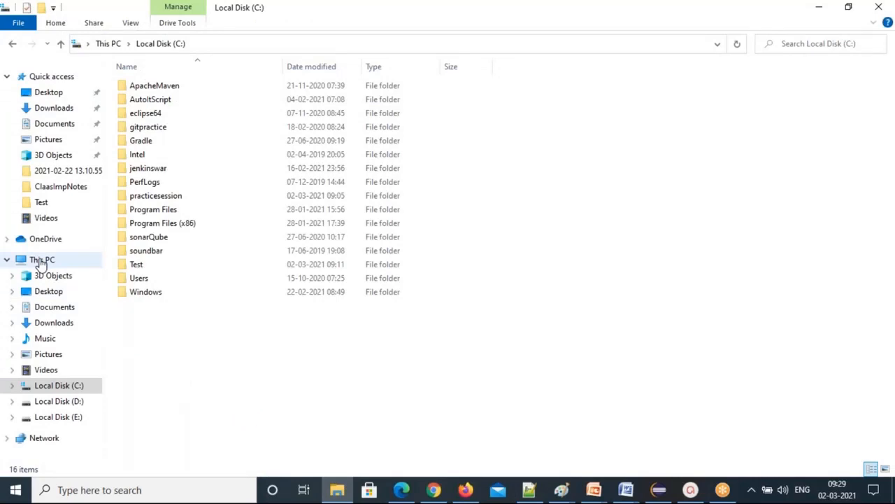
click(41, 261)
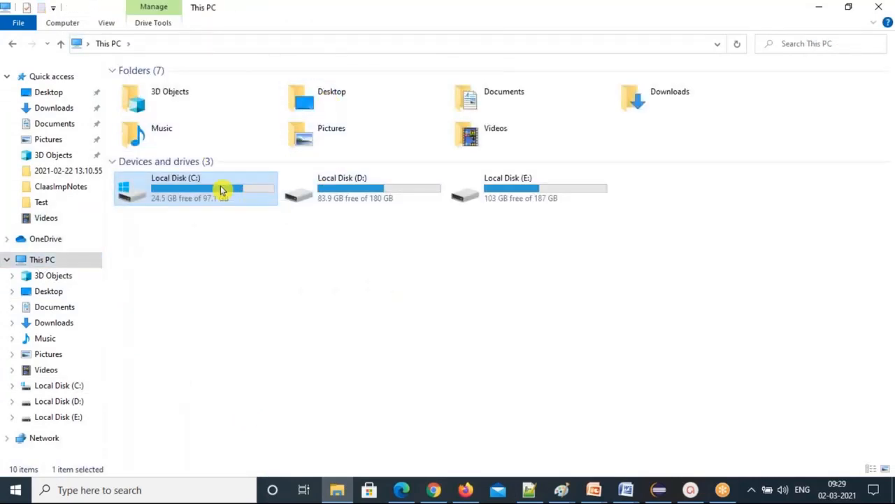
double_click(222, 190)
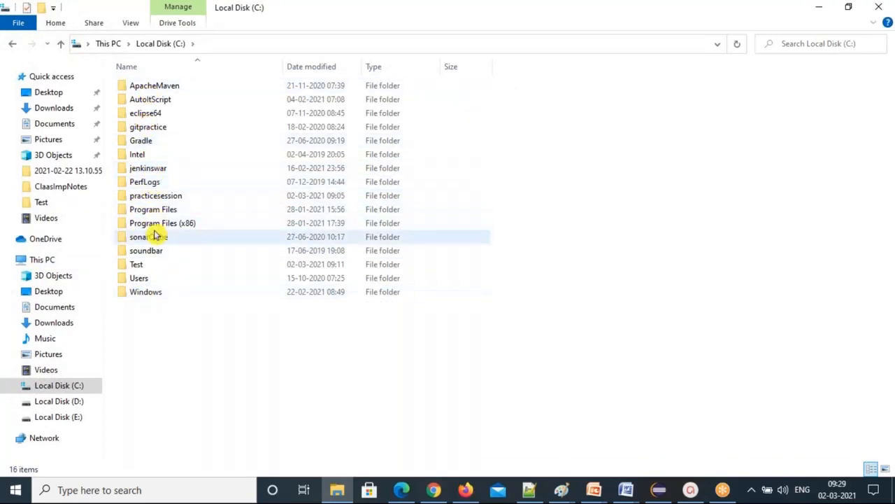
double_click(138, 268)
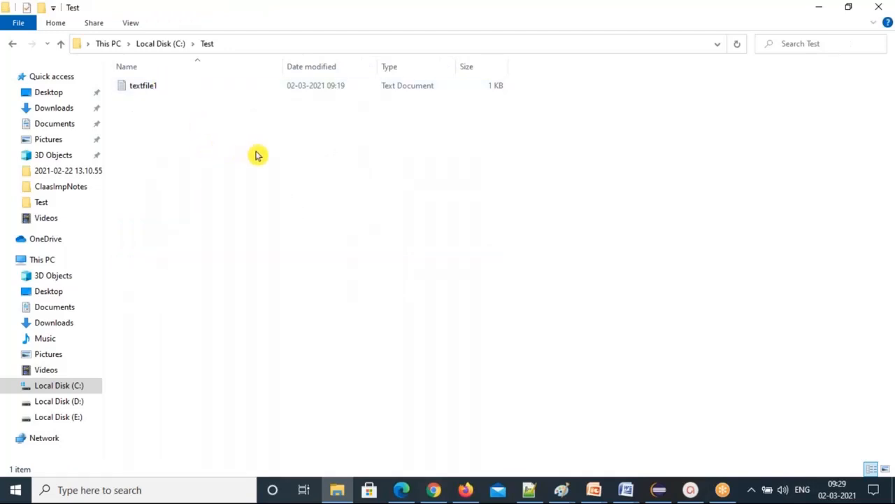
click(257, 45)
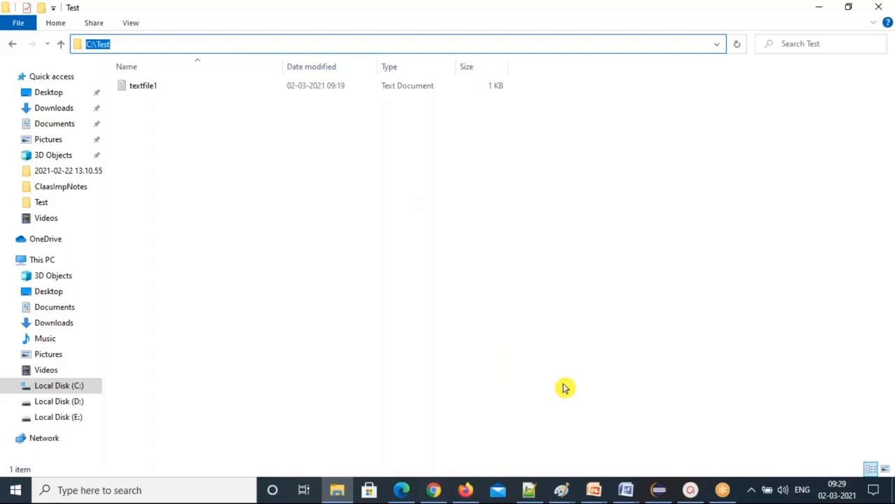
click(529, 491)
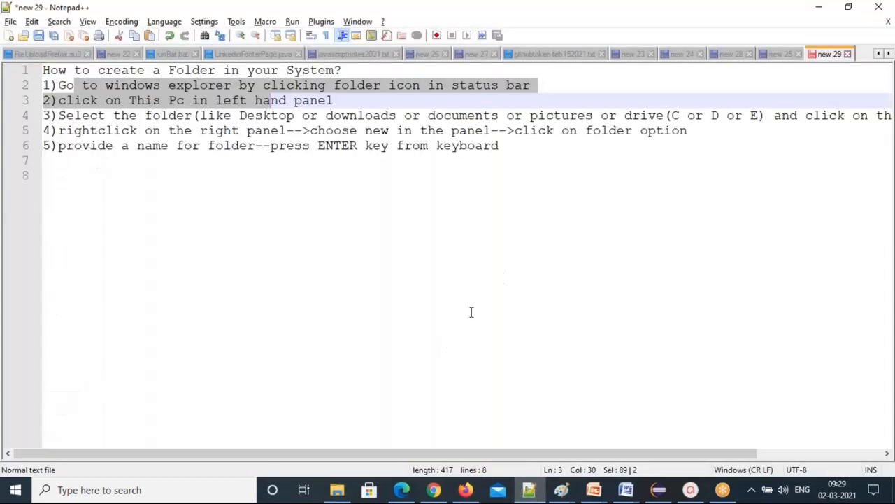
Below step 5, list "\ --backward slash", "/--forward slash" and ": --colon" on separate lines.
click(518, 145)
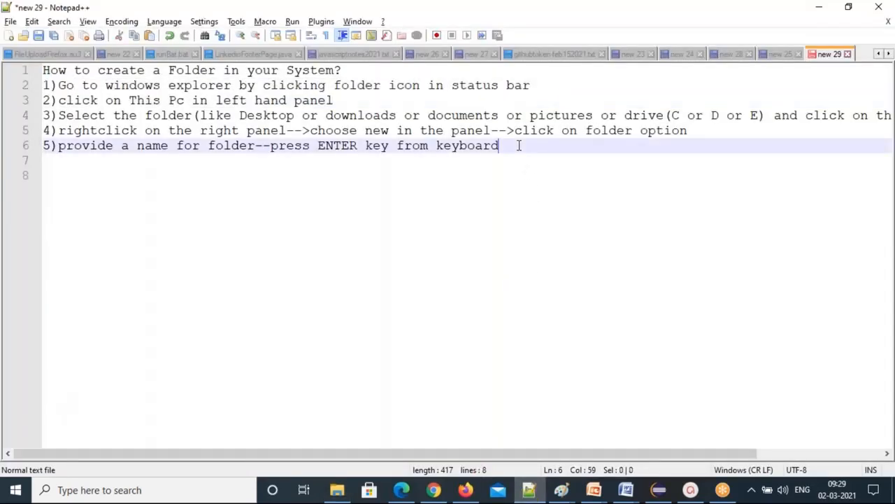
key(Return)
key(Return)
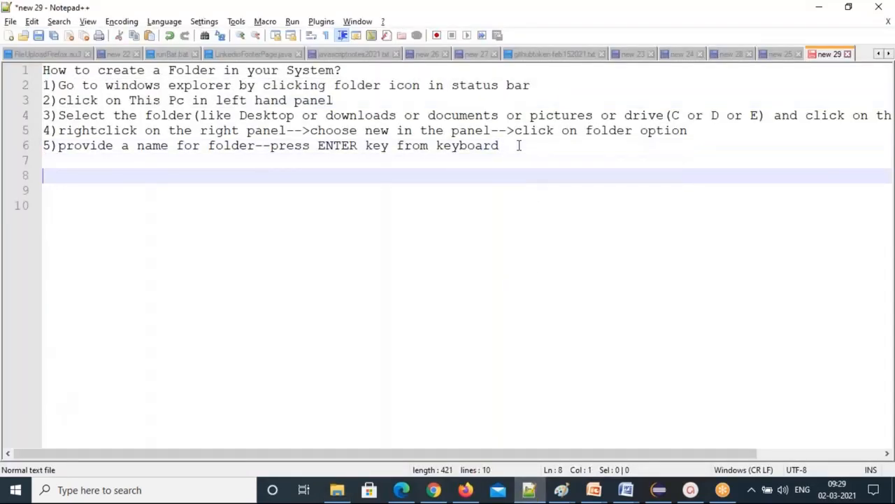
text(\ --backward slash)
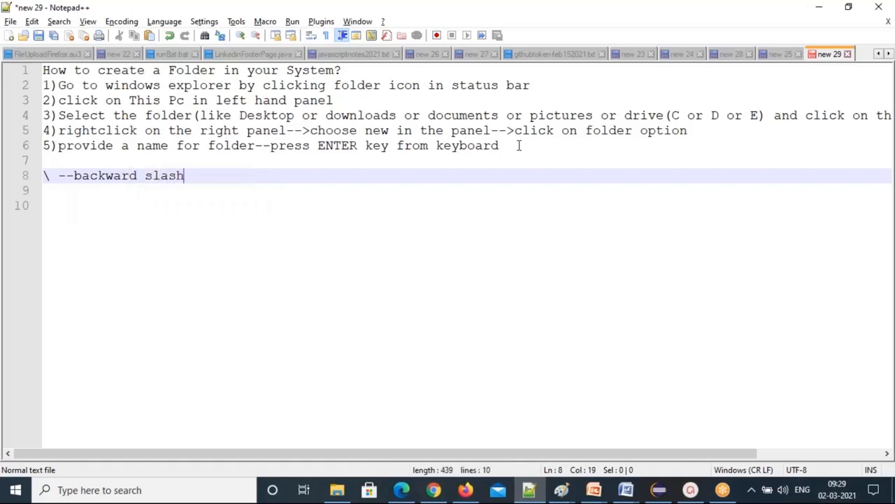
key(Return)
text(/--)
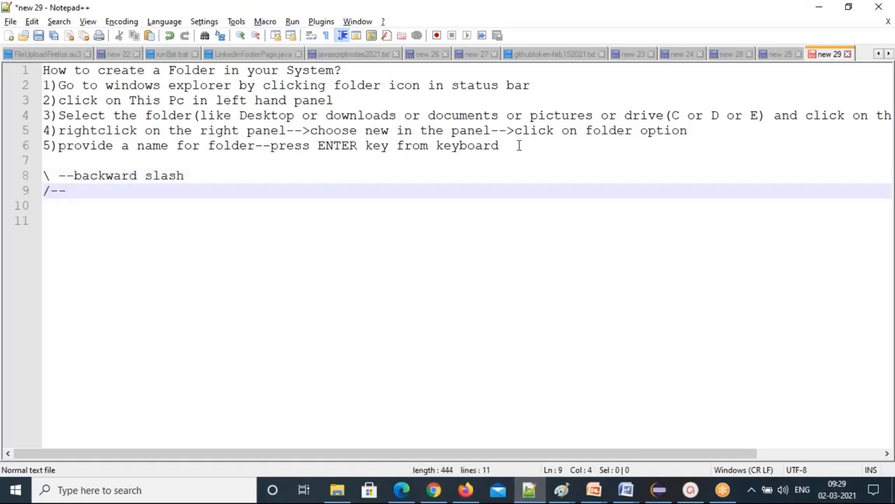
text(forward slash)
key(Return)
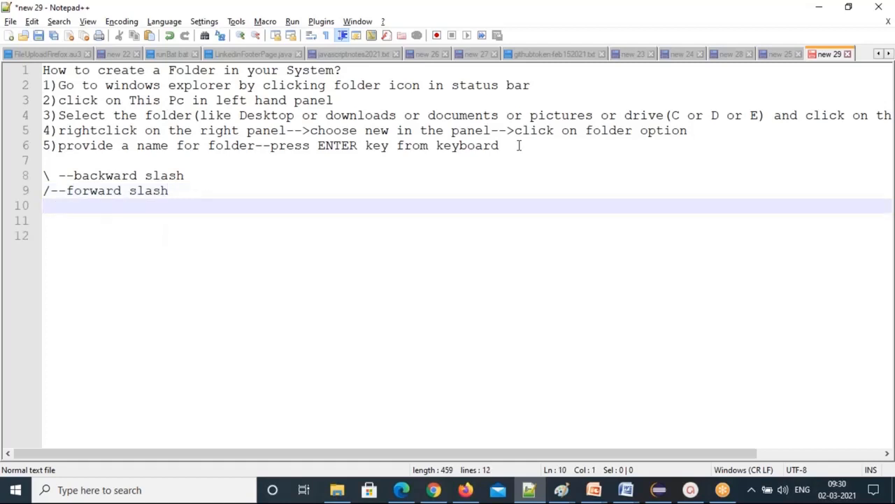
text(: --colon)
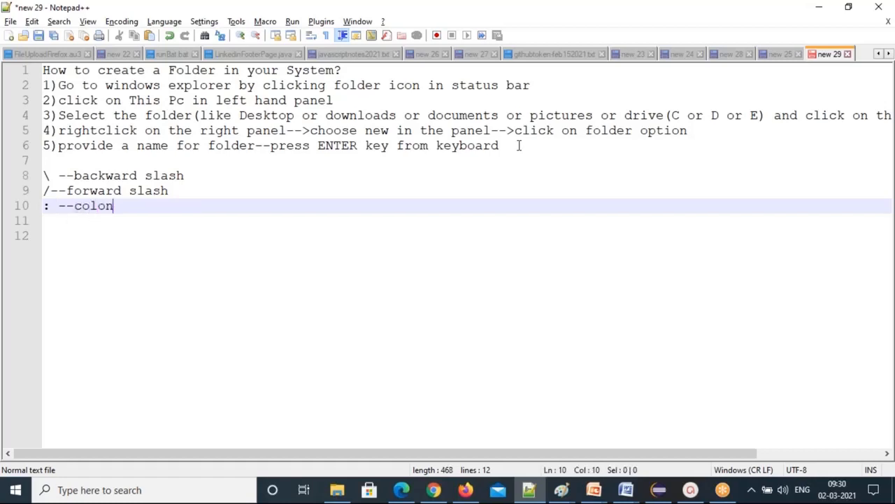
Add "; --semicolon", "> --greater than", "< --less than", "? --questions", then a "Brackets:" heading.
key(Return)
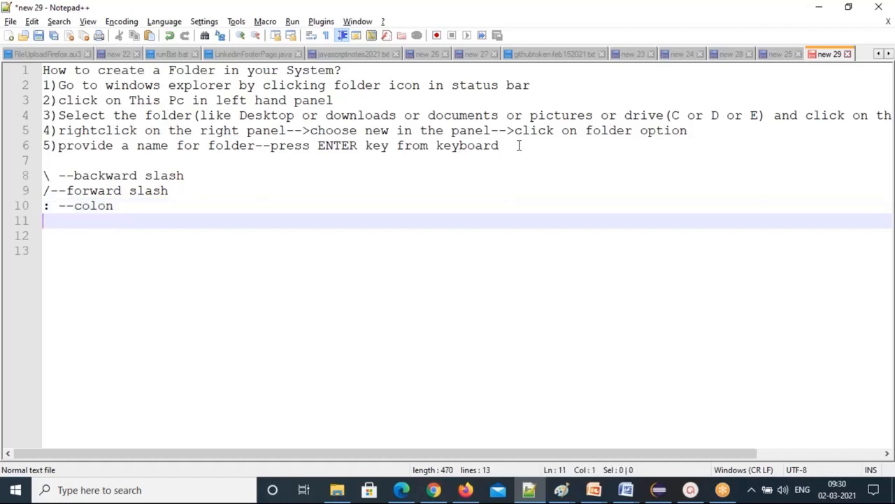
text(; --semic)
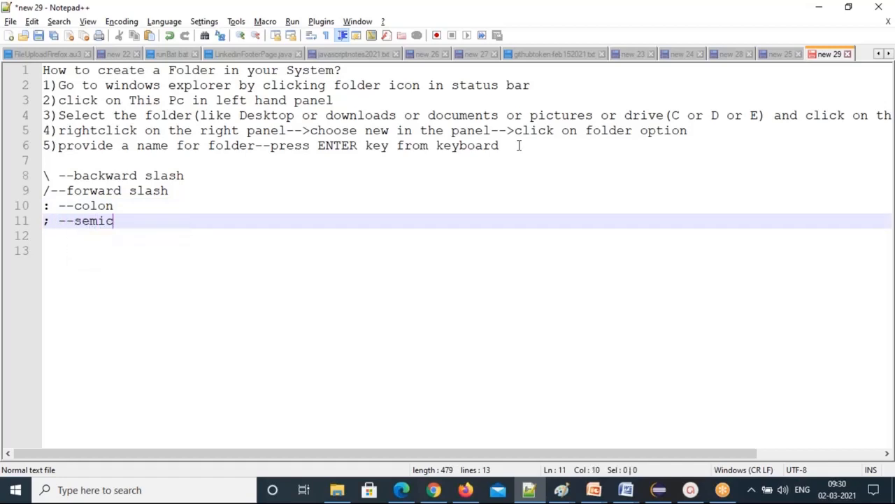
text(olon)
key(Return)
text(> --grea)
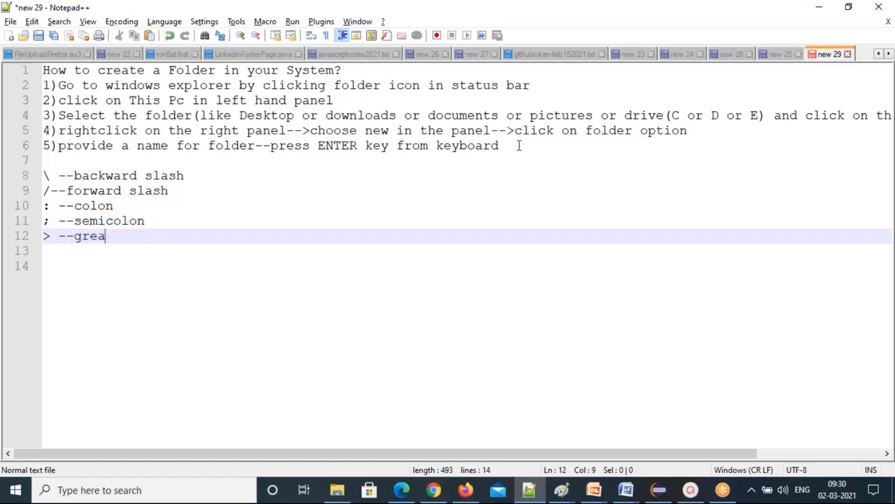
text(ter than)
key(Return)
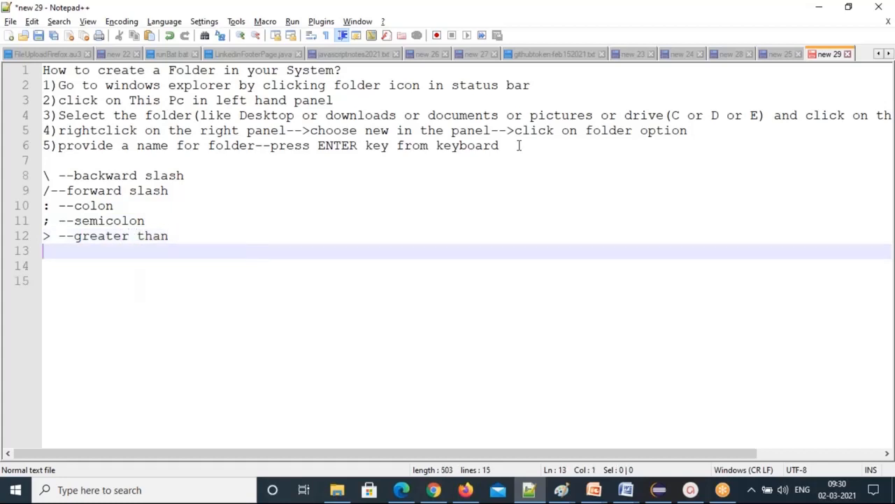
text(< --less than)
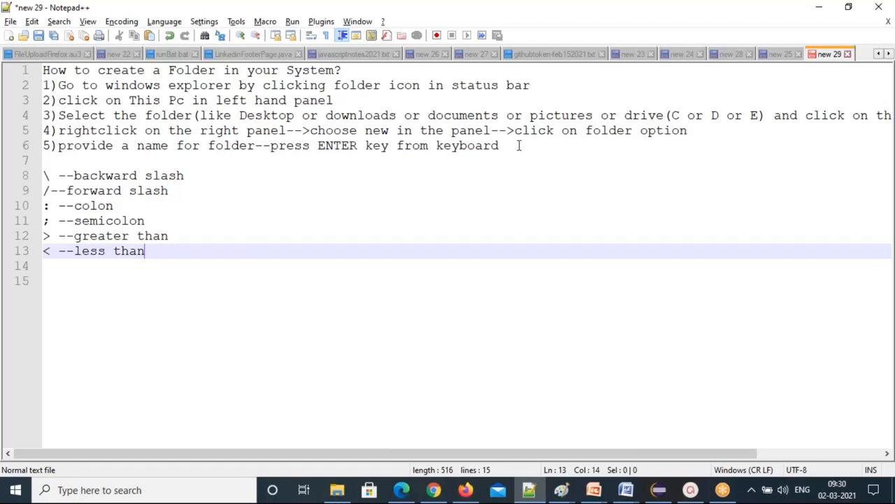
key(Return)
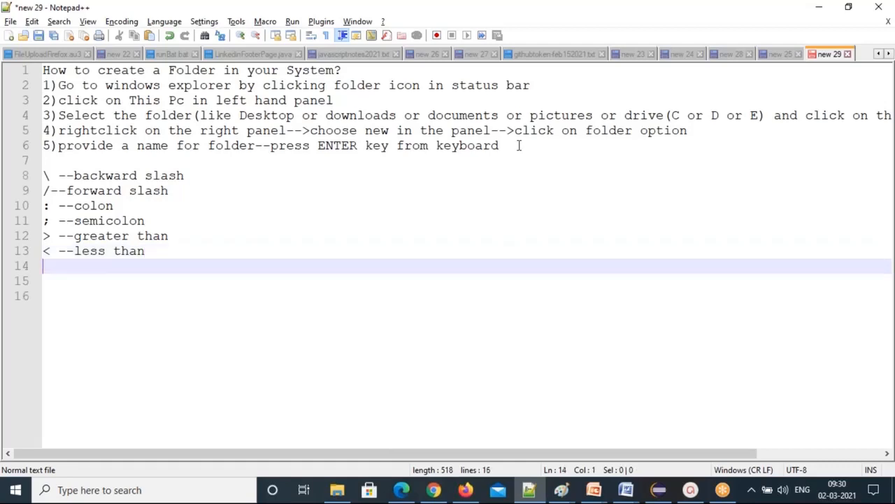
text(? --questions)
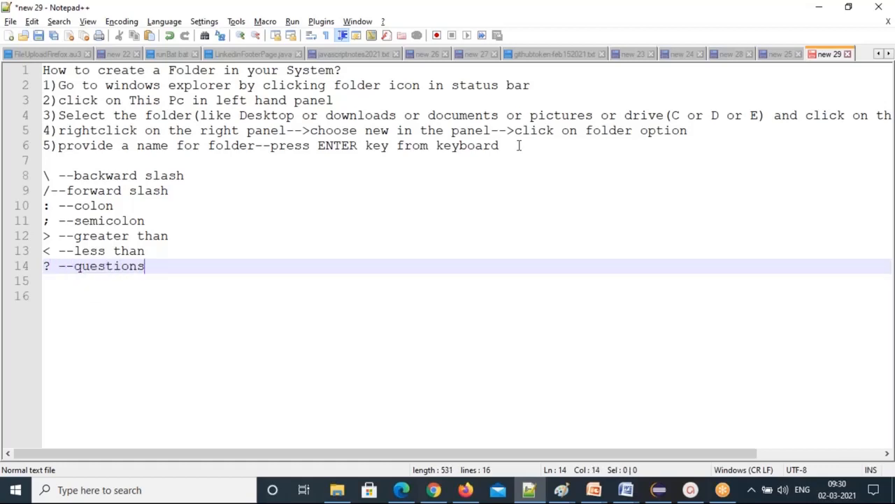
key(Return)
key(Return)
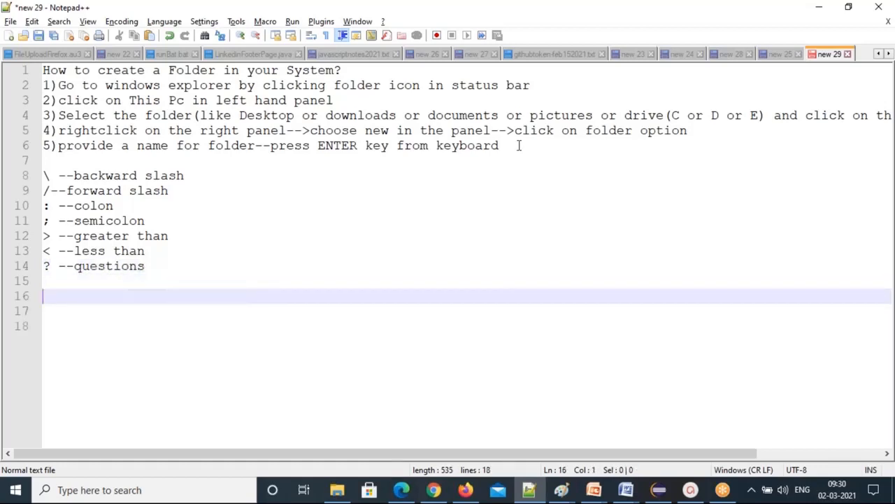
text(Brackets)
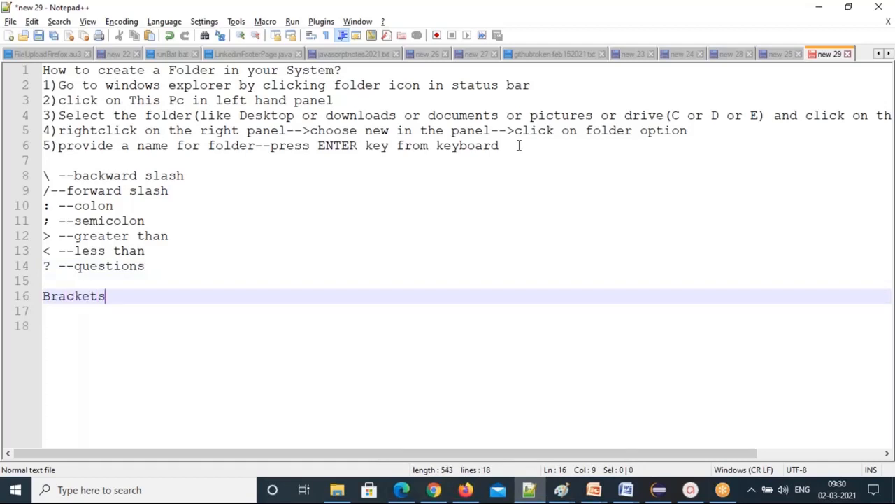
text(:)
Under the Brackets: heading, add the entry "[] --square brackets" and start a new line.
key(Return)
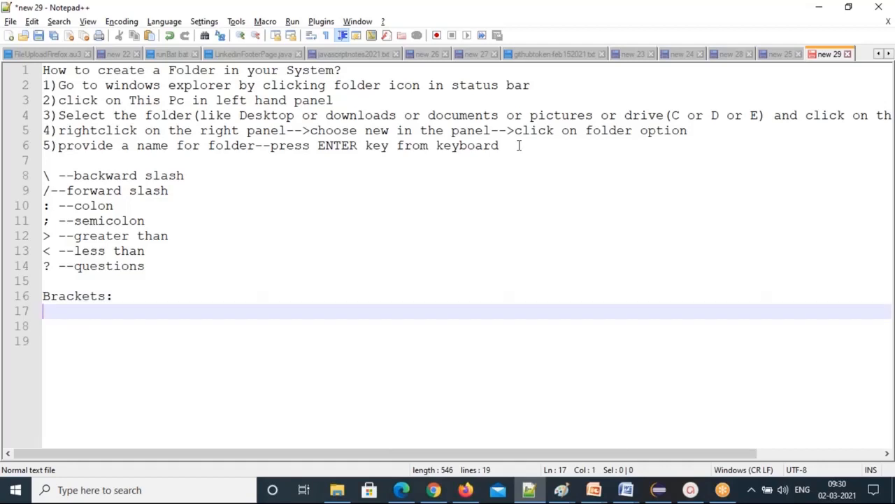
text([] --square brackets)
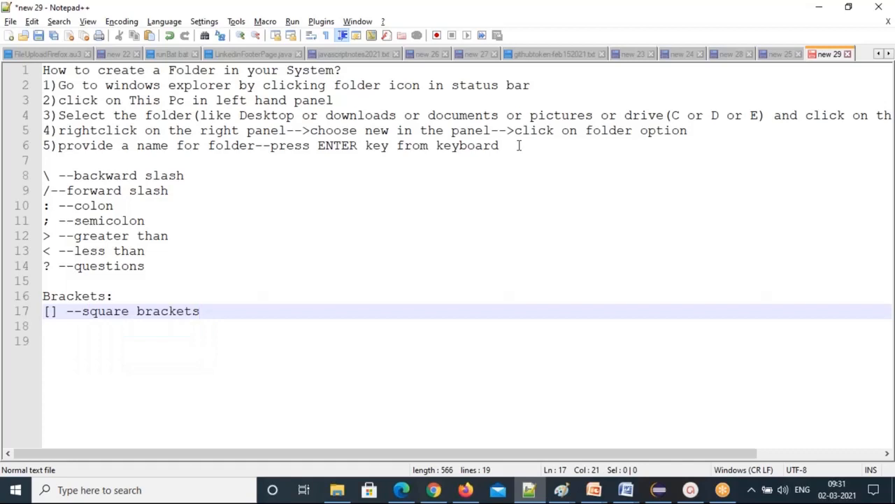
key(Return)
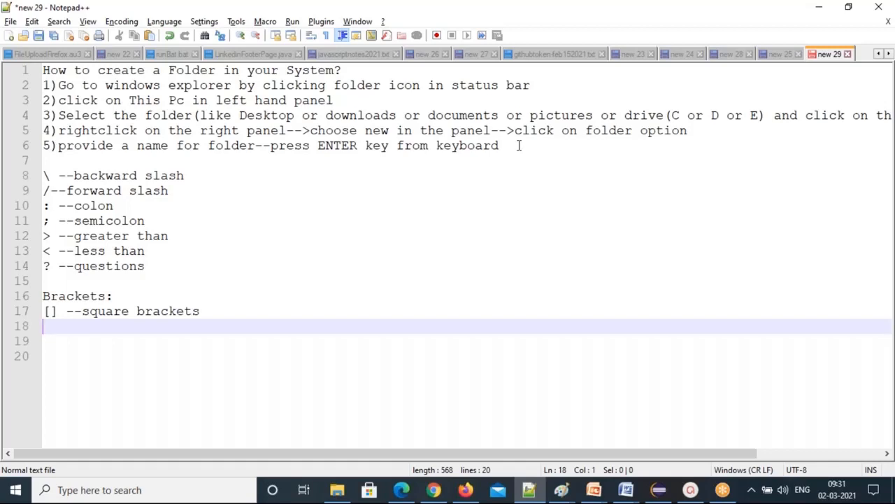
Add the entry "{} --curly brackets" on line 18 and start a new line.
text({})
text(--curly brack)
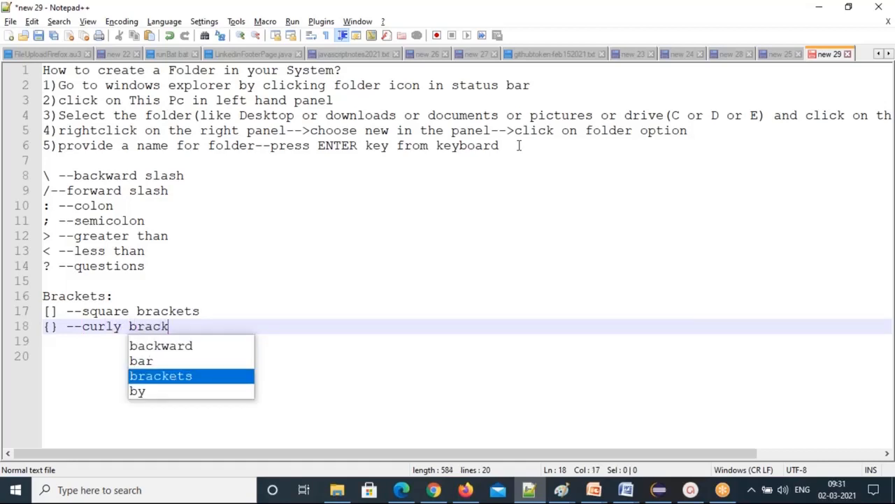
text(e)
key(Escape)
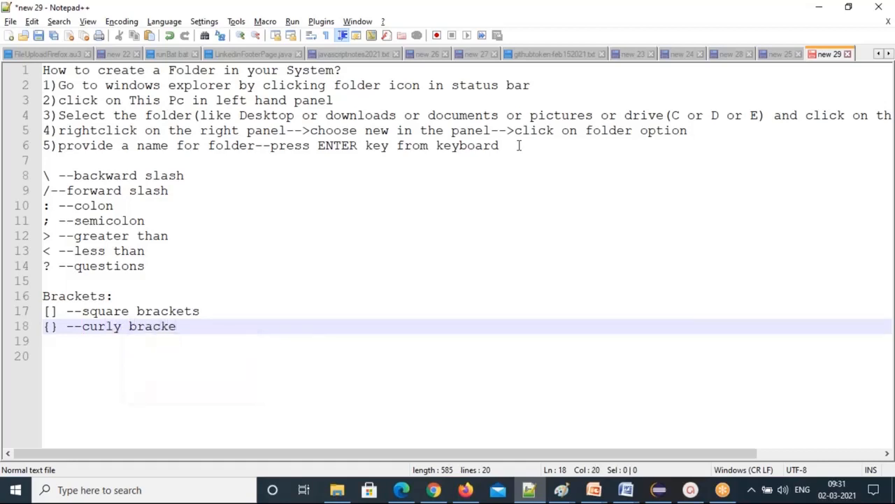
text(ts)
key(Return)
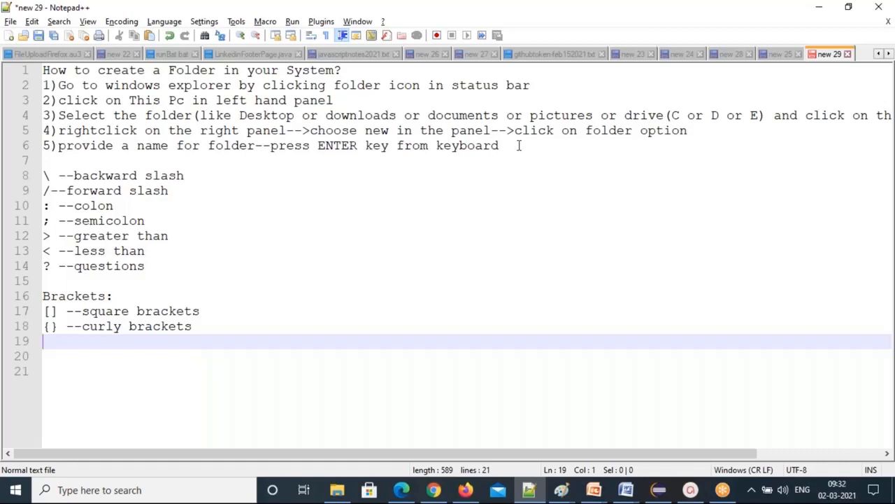
Add the line "() --paranthesis(press shift 9 and 0)" below it.
text(() --paranthesis)
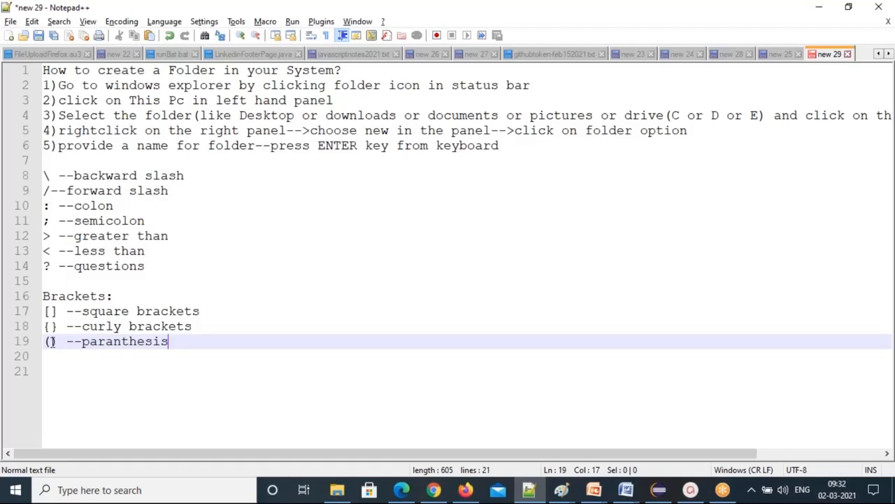
drag(44, 341, 59, 341)
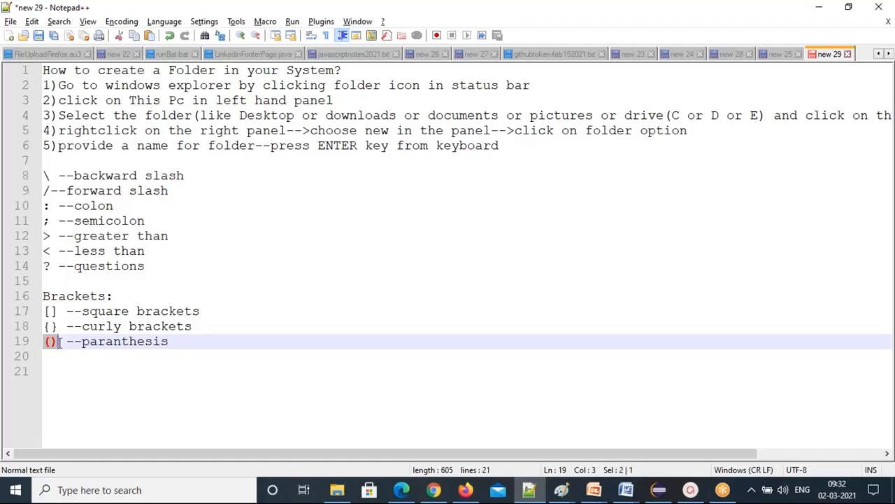
click(190, 342)
text(()
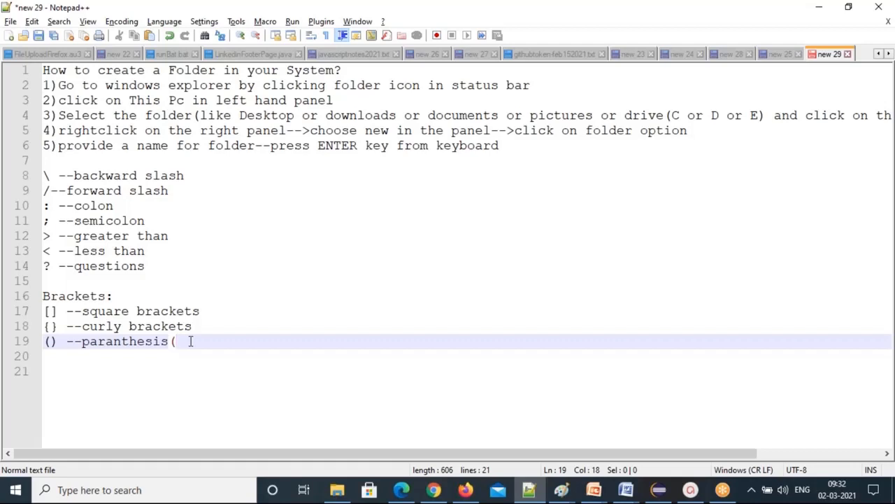
text(press shift 9 and 0))
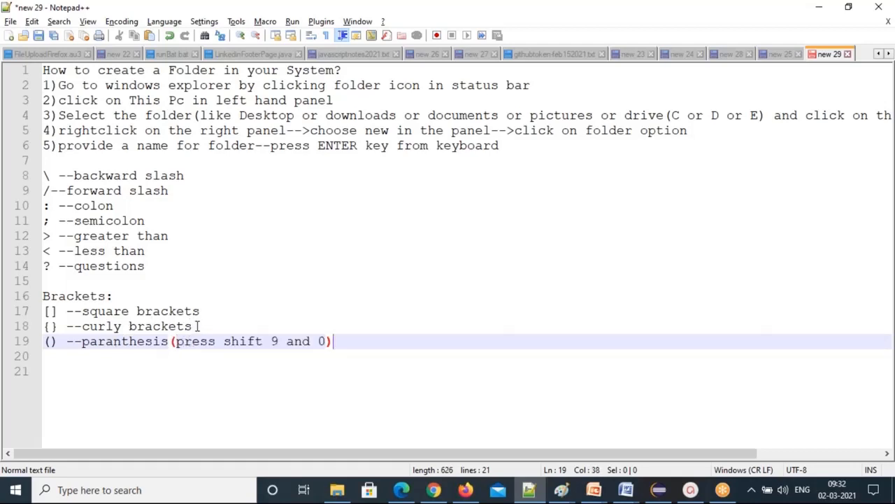
Append the hint "(press shift" to the curly brackets line.
click(198, 325)
text(()
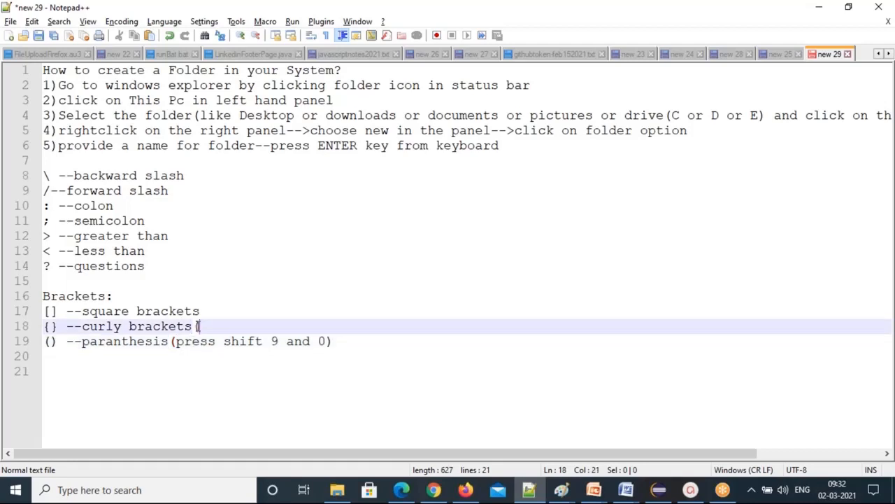
text(sh)
key(BackSpace)
key(BackSpace)
text(press shift)
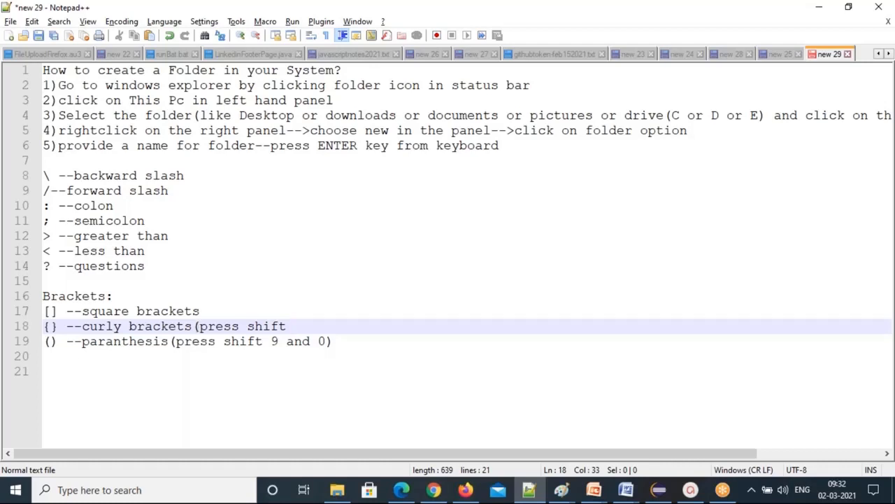
Highlight the opening bracket on each of lines 17–19 to point them out.
click(44, 311)
drag(44, 312, 51, 311)
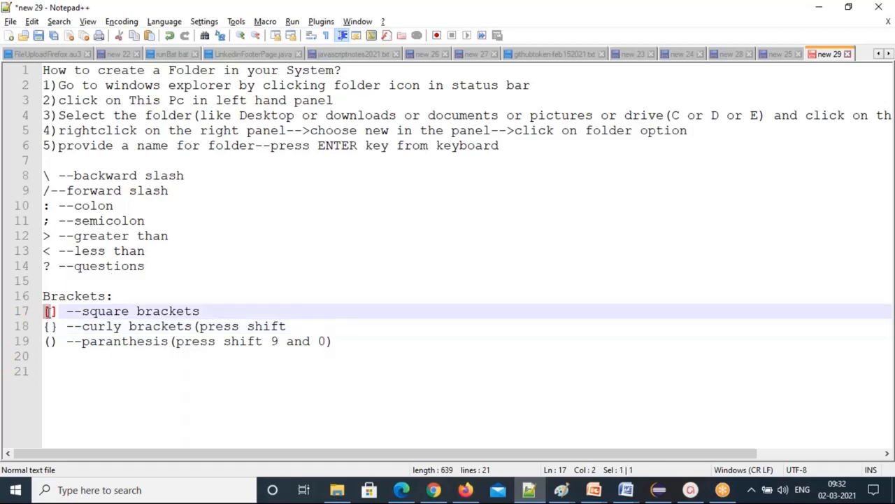
click(46, 327)
drag(45, 327, 51, 327)
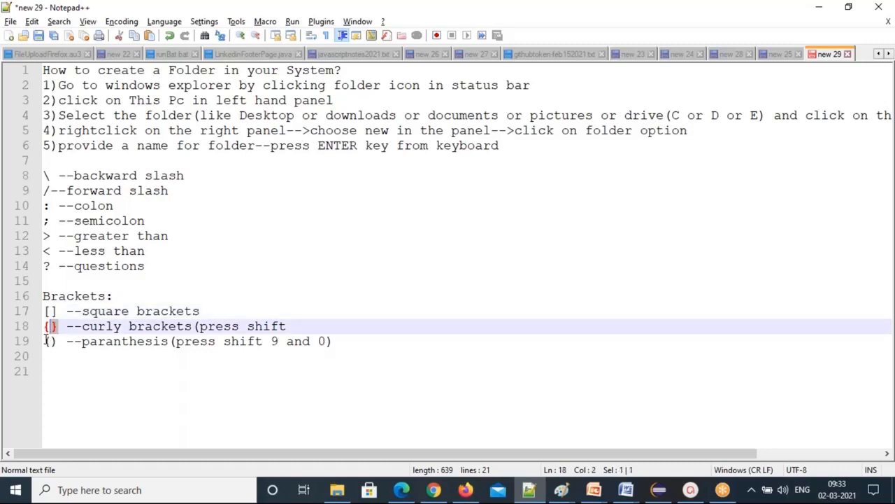
drag(44, 341, 51, 341)
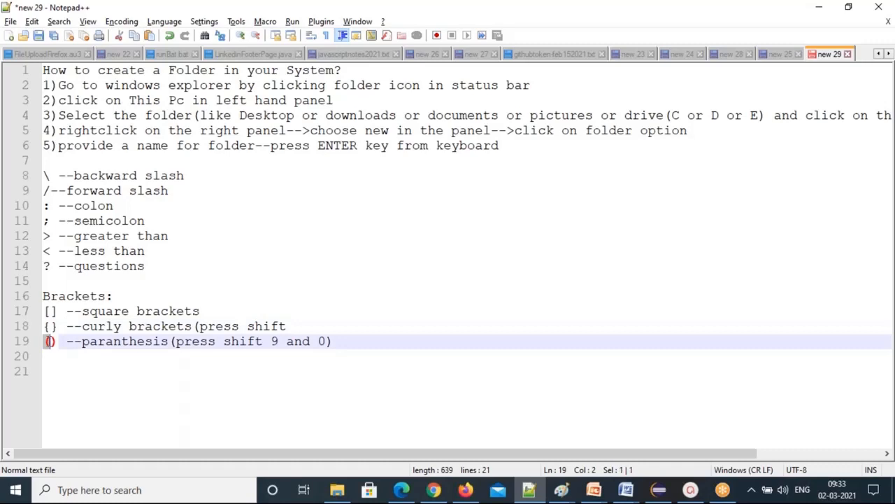
click(80, 360)
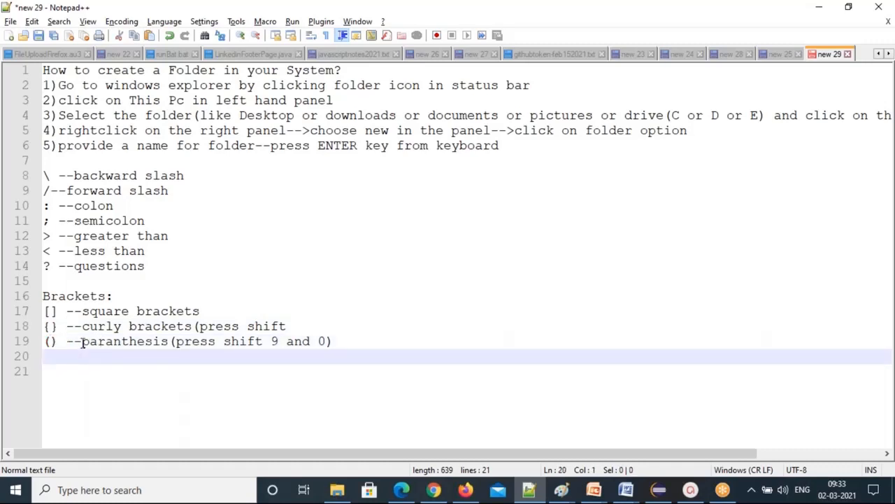
Highlight the word "paranthesis", then add blank lines below the parenthesis entry.
click(82, 342)
drag(82, 341, 160, 341)
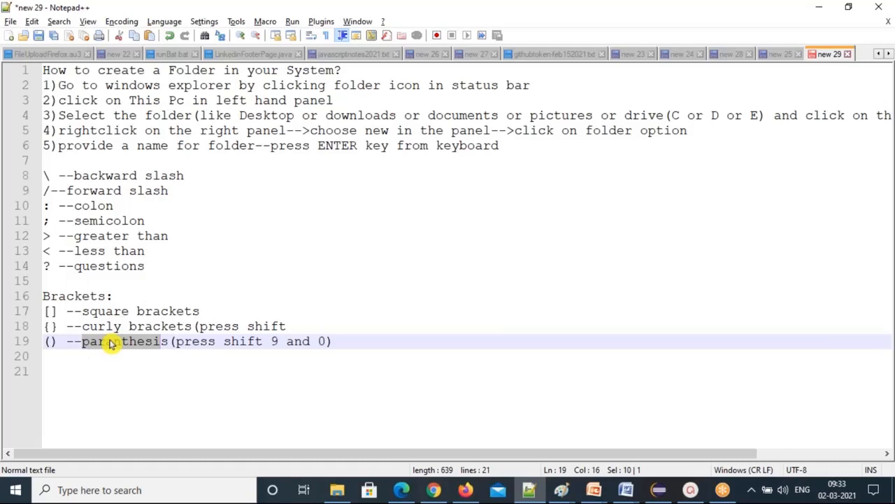
click(339, 342)
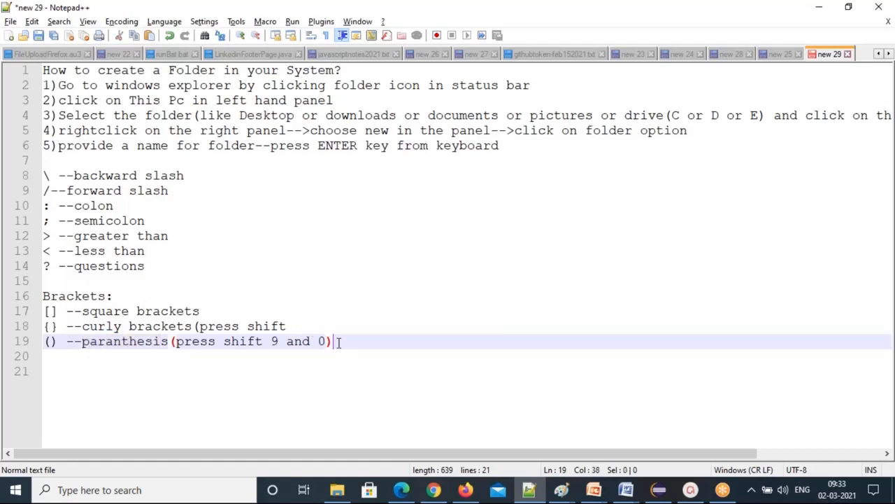
key(Return)
key(Return)
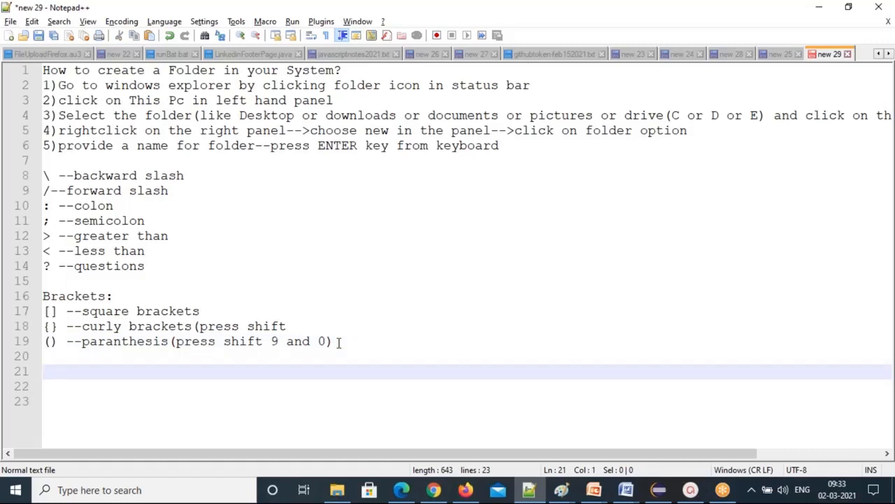
Add the entry "_ --->underscore" followed by two blank lines.
text(_ --->under)
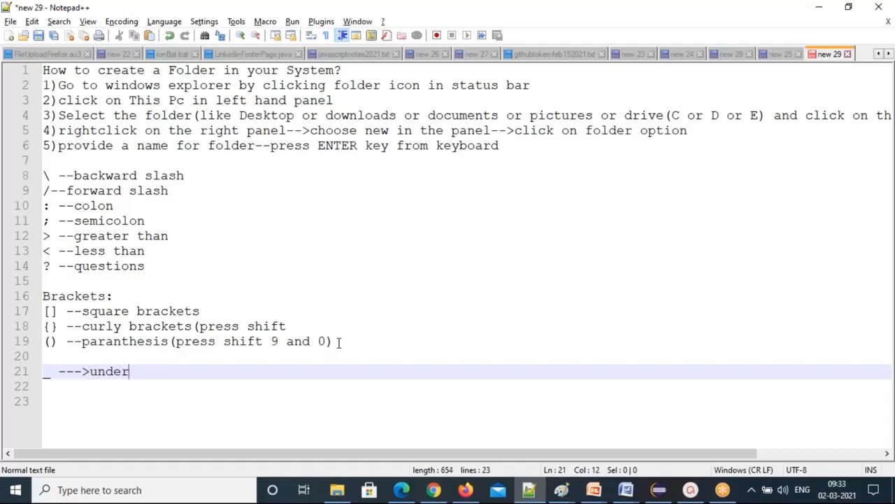
text(score)
key(Return)
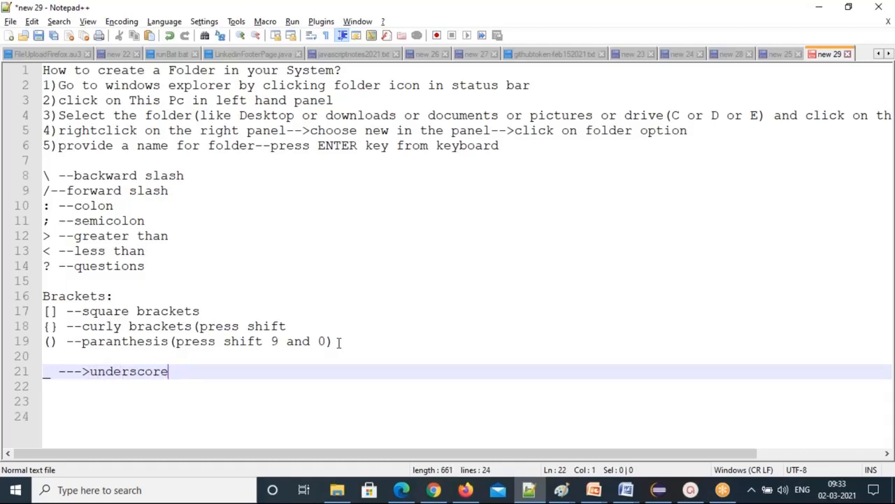
key(Return)
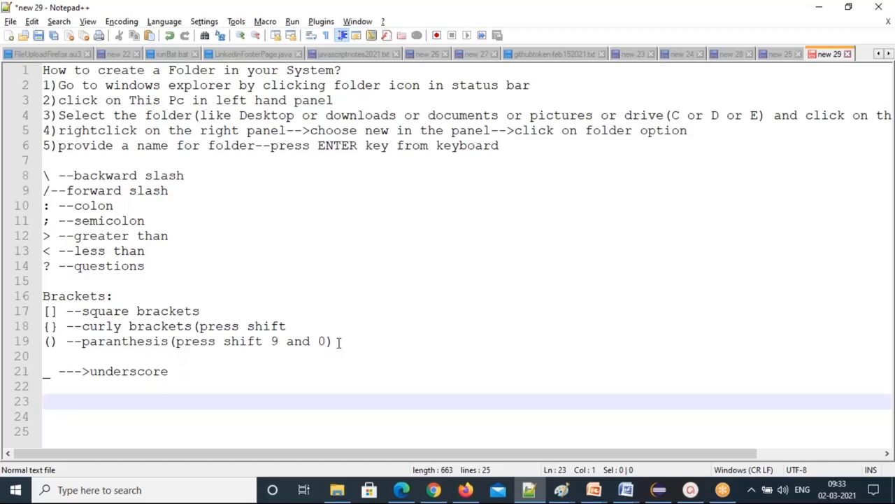
Type and delete some test gibberish, glance at File Explorer, then return to the notes.
text(shgfjshfds)
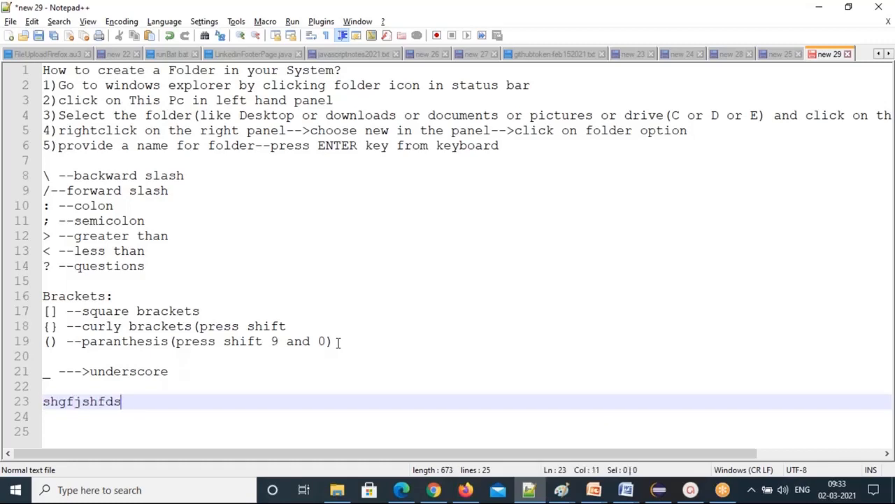
key(BackSpace)
key(BackSpace)
key(BackSpace)
key(BackSpace)
key(BackSpace)
key(BackSpace)
key(BackSpace)
key(BackSpace)
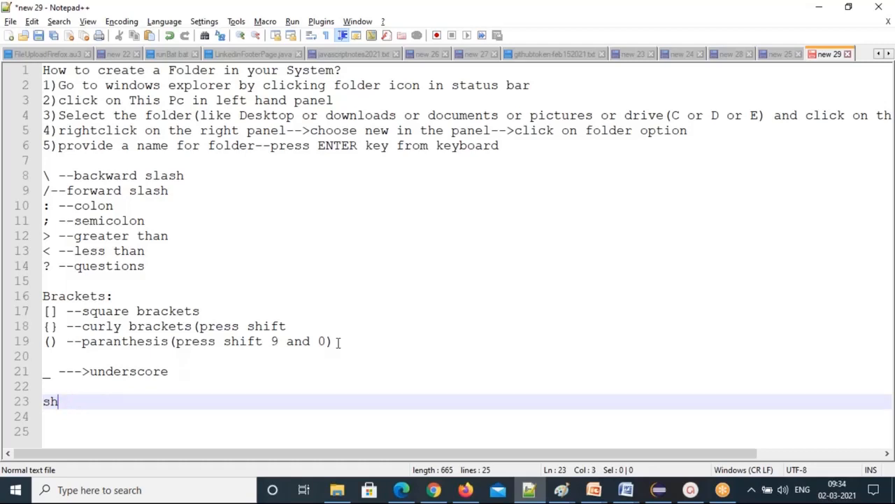
drag(88, 405, 7, 405)
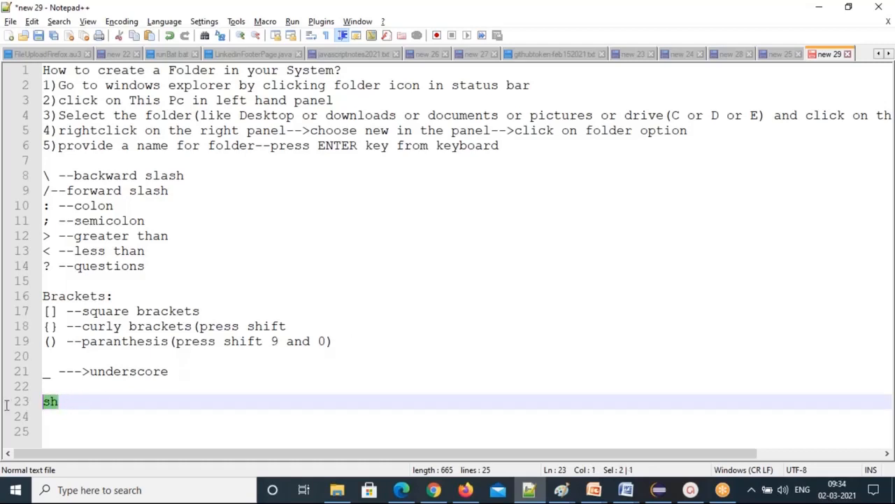
key(BackSpace)
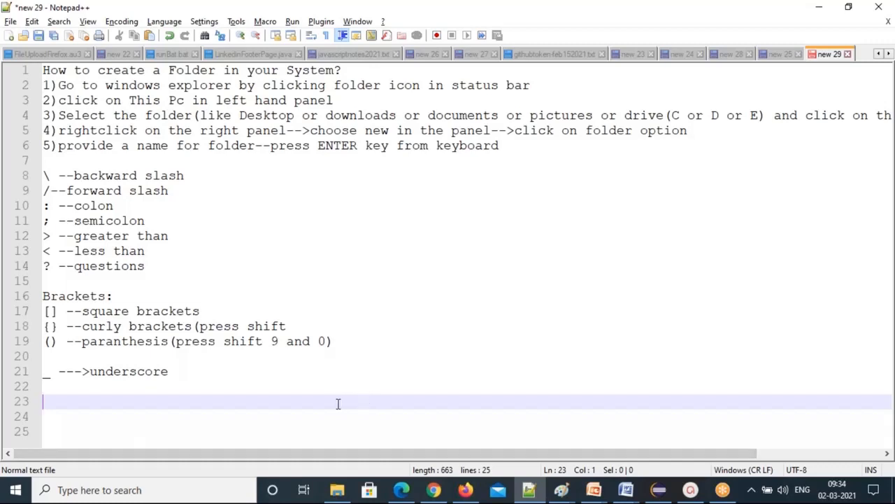
key(alt+Tab)
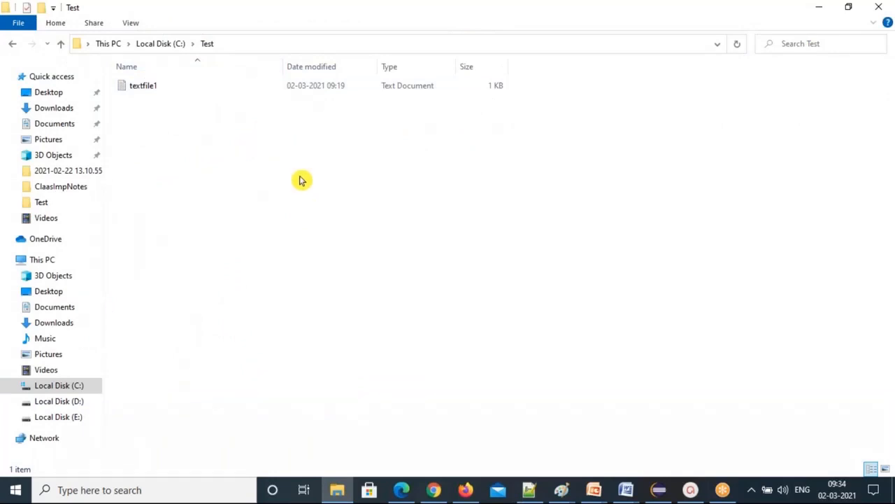
key(alt+Tab)
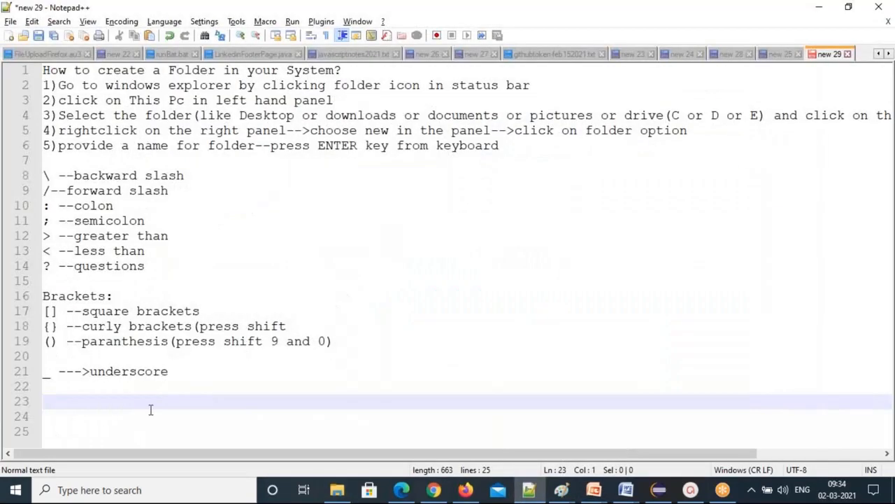
Add the heading "How to Create file" with "1)text file" beneath it.
text(How to Create )
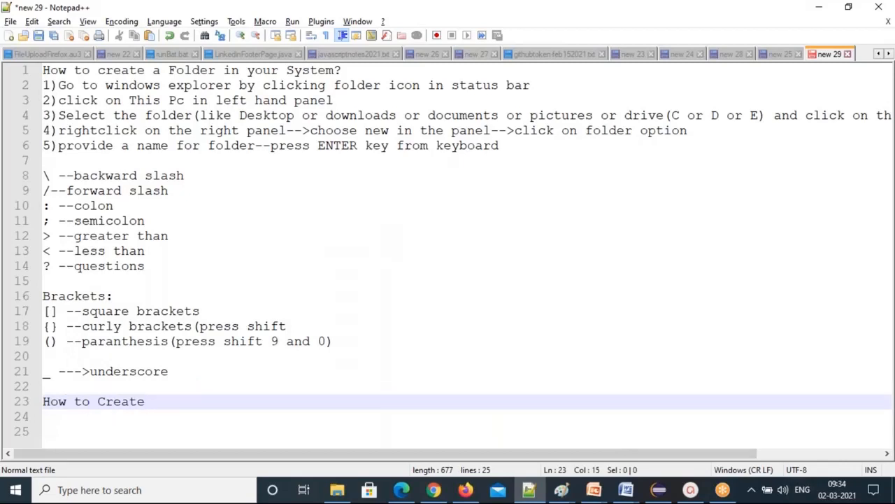
text(file)
key(Return)
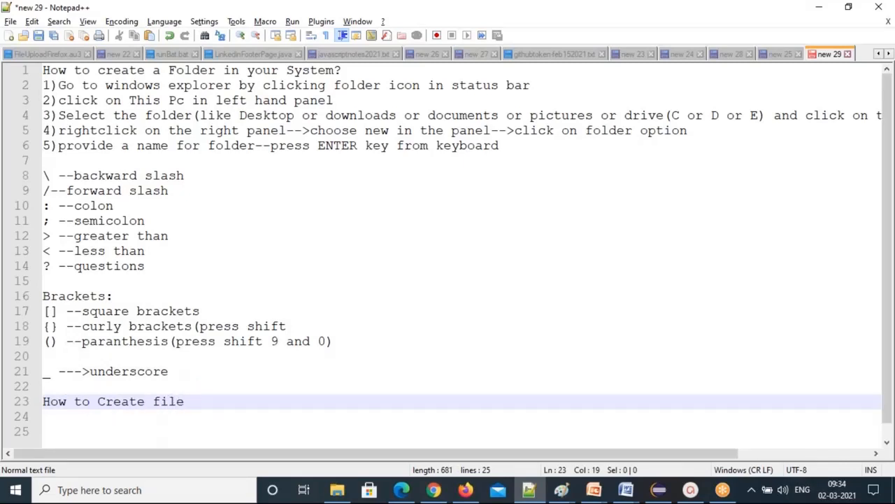
text(1))
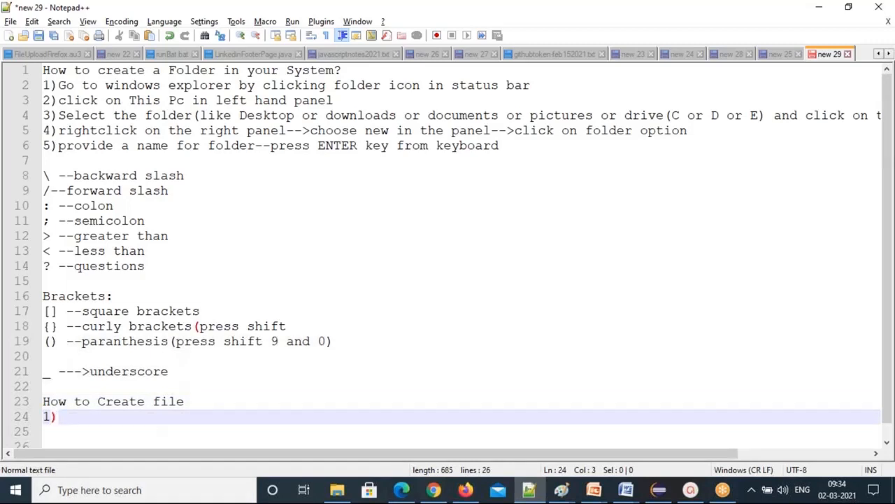
text(text file---)
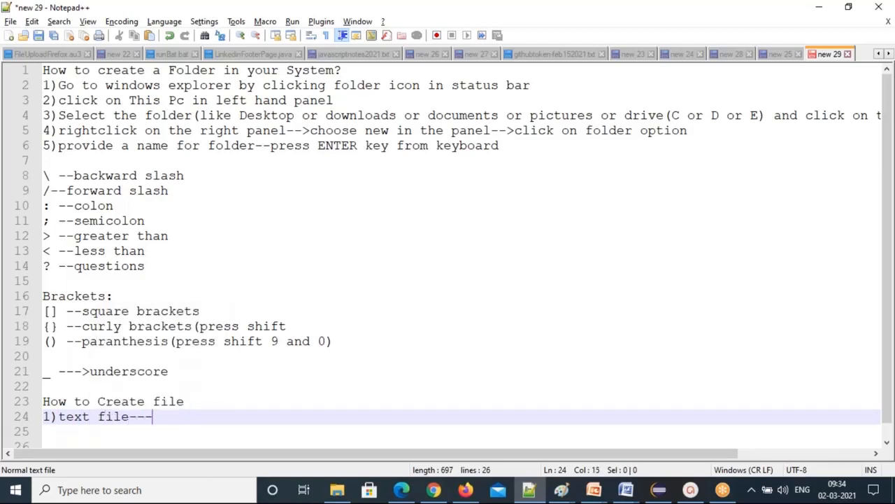
key(BackSpace)
key(BackSpace)
key(BackSpace)
Add the question "what is the extension of text file?" and begin the ".txt" answer.
key(Return)
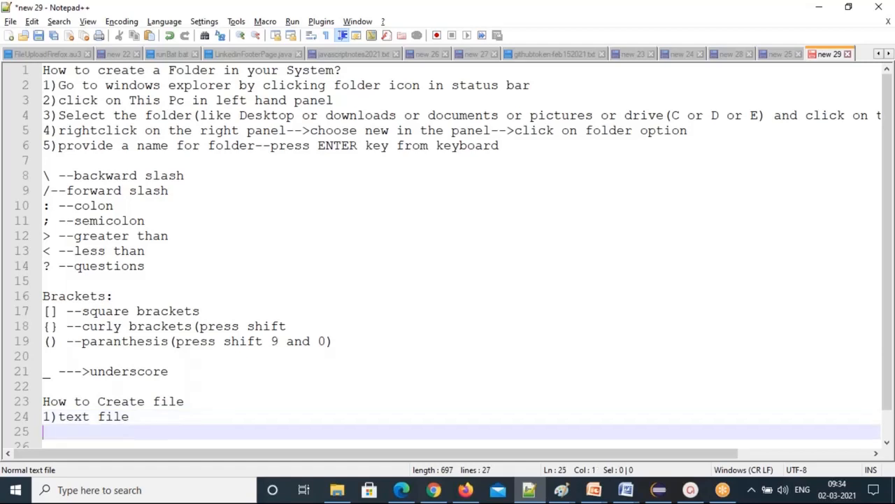
text(what is the e)
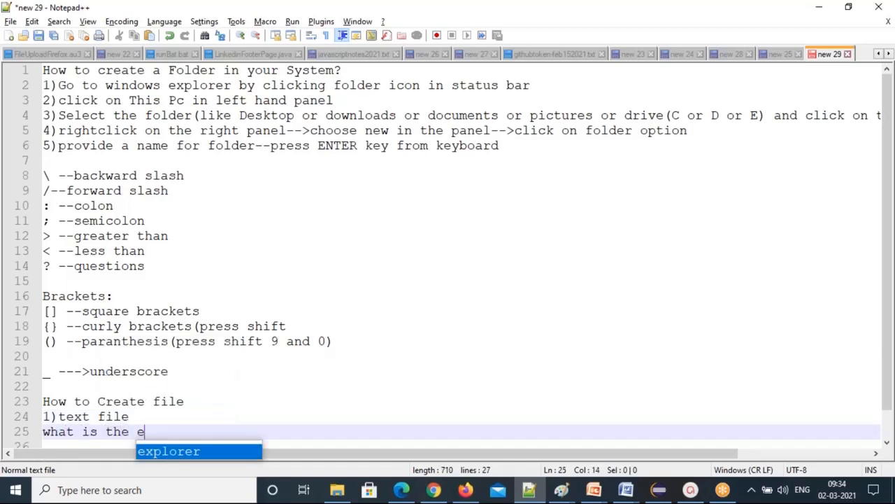
text(xtension )
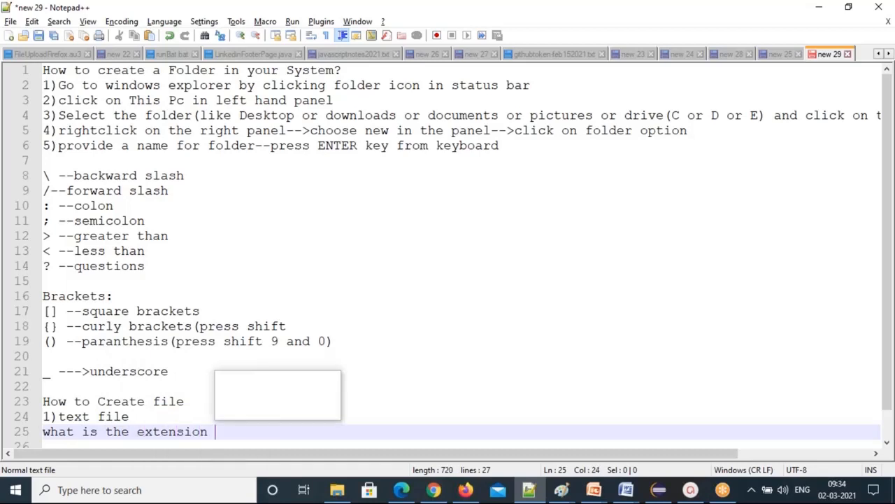
text(of text file)
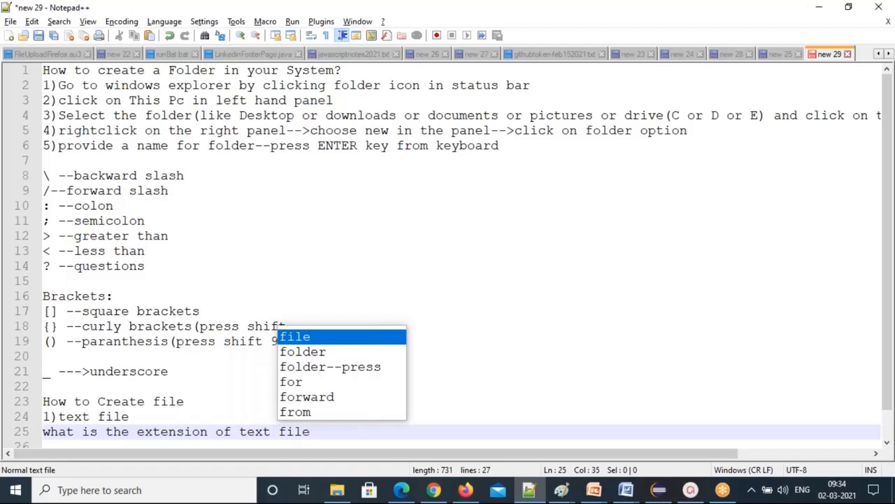
text(?)
key(Return)
text(.)
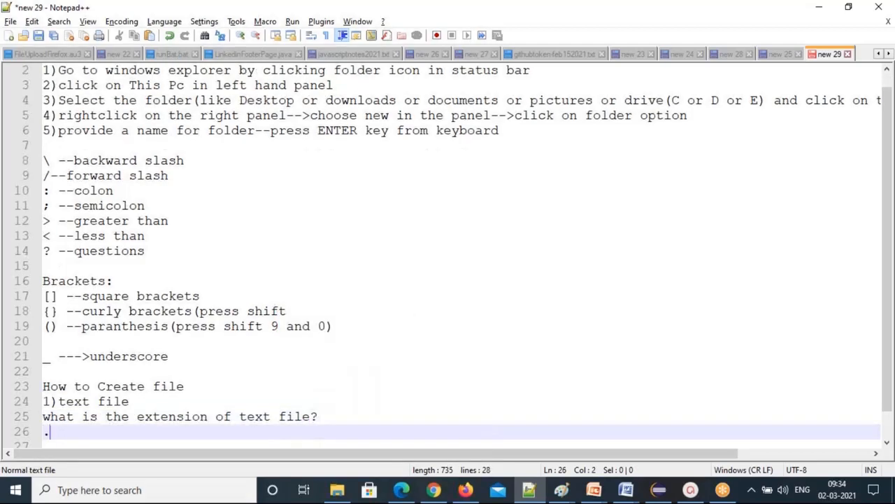
text(txt)
Complete the example "filename.txt" below the .txt answer and highlight both .txt parts.
key(Left)
key(Left)
key(Left)
key(Left)
key(Down)
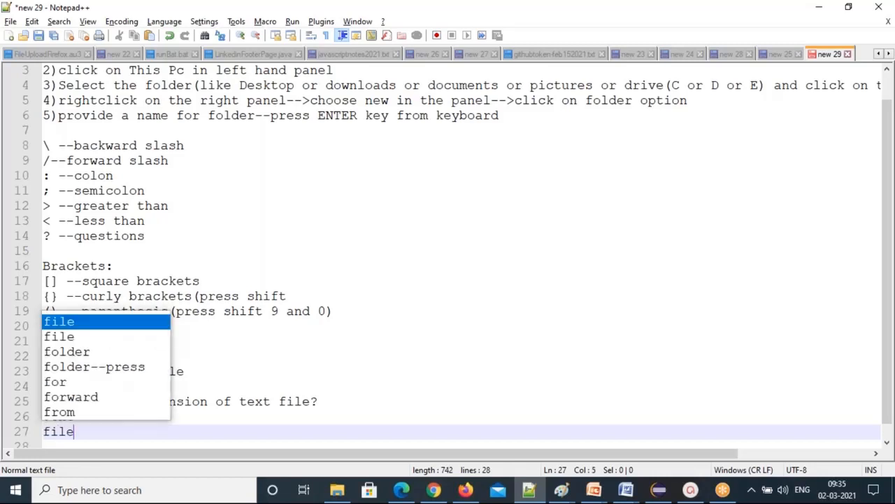
text(name.txt)
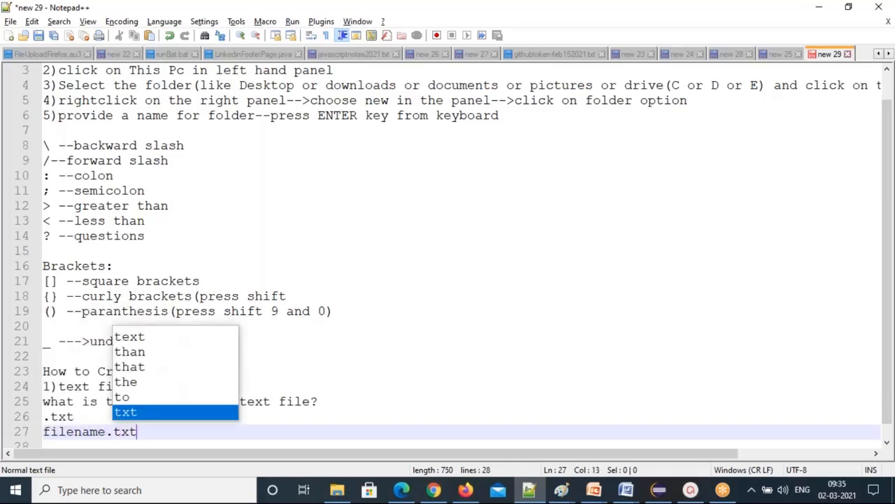
click(261, 432)
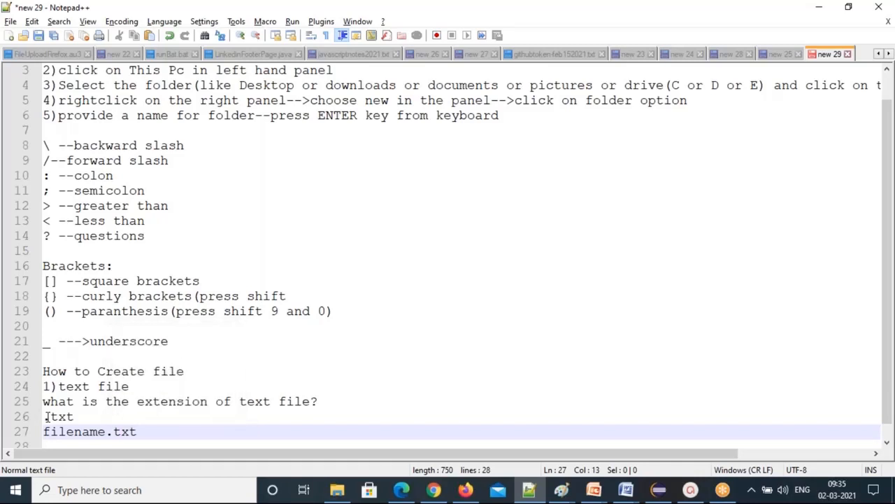
drag(44, 417, 75, 417)
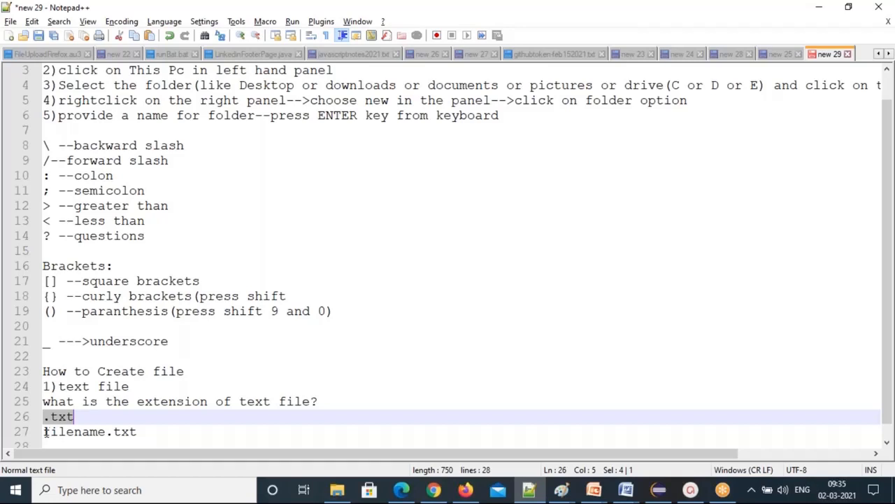
drag(44, 432, 106, 431)
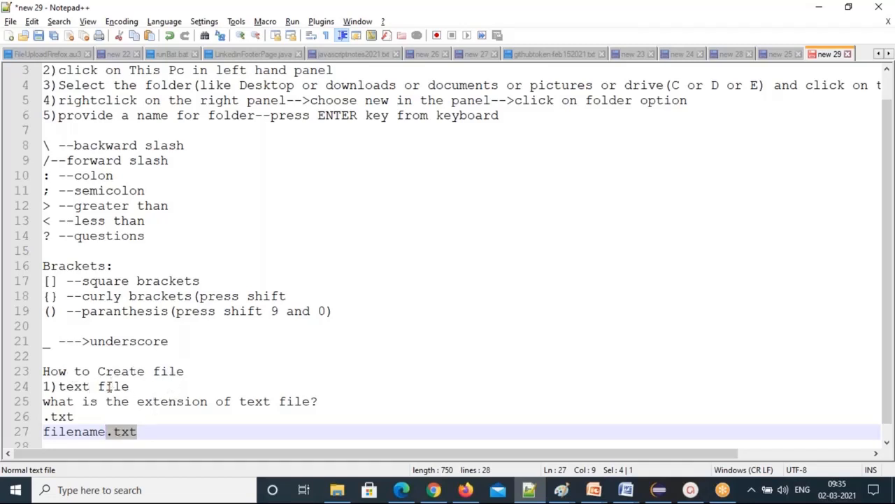
Insert blank lines after filename.txt, the How to Create file heading, and 1)text file.
click(151, 431)
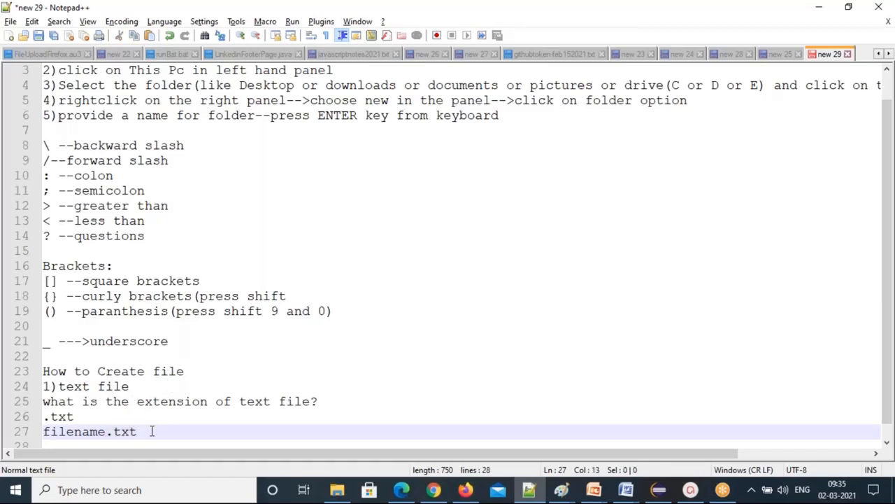
key(Return)
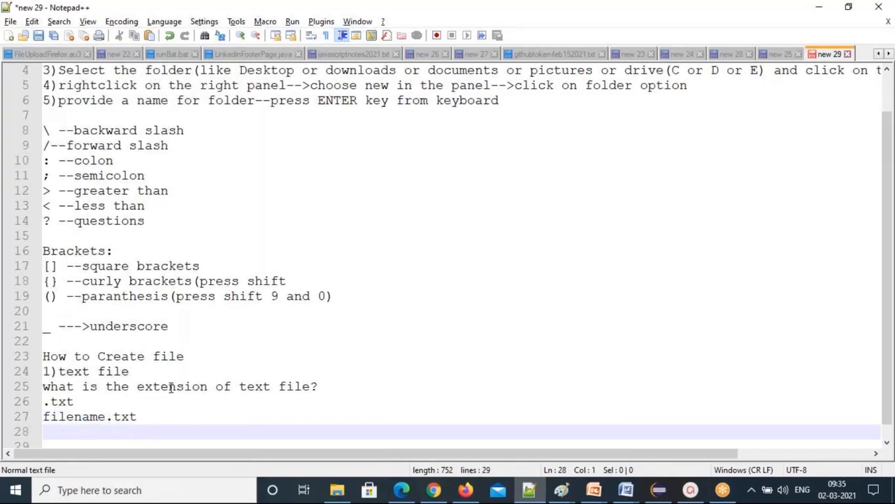
click(192, 356)
key(Return)
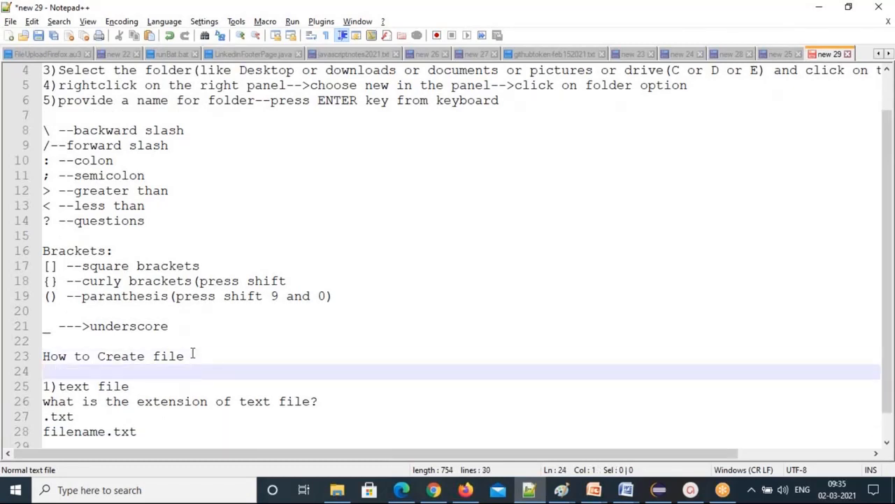
click(135, 386)
key(Return)
key(Return)
key(Up)
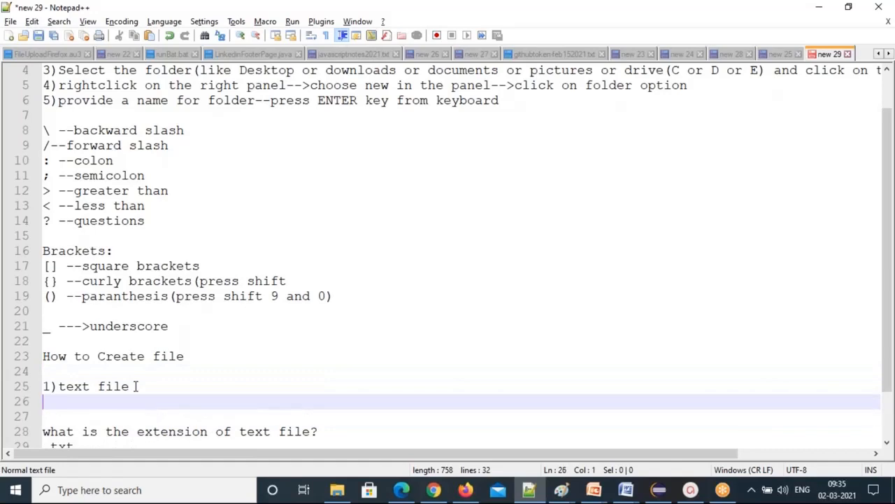
key(Return)
Write the step "rightclick in any folder inside-->new -->click on textdocument option".
text(right)
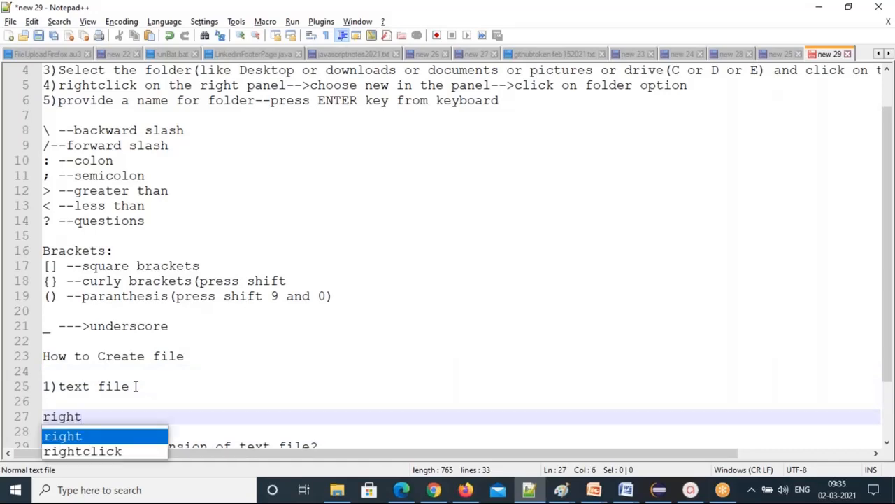
text(click in )
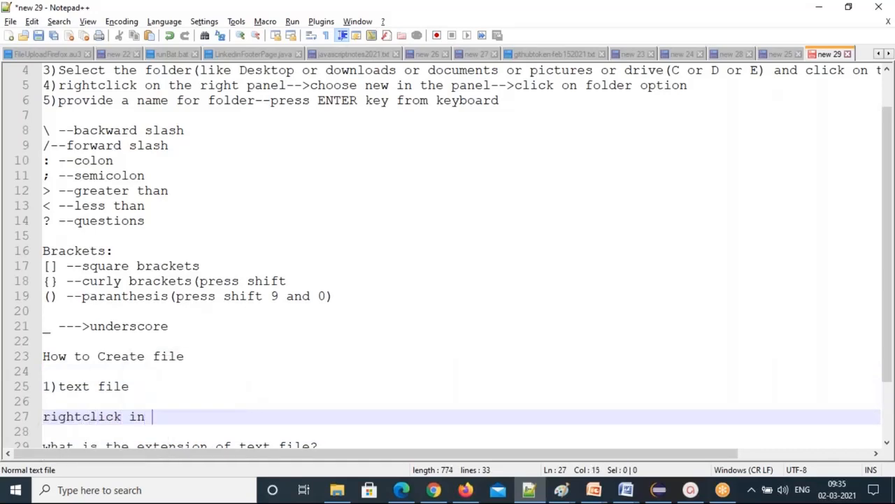
text(any folder inside--)
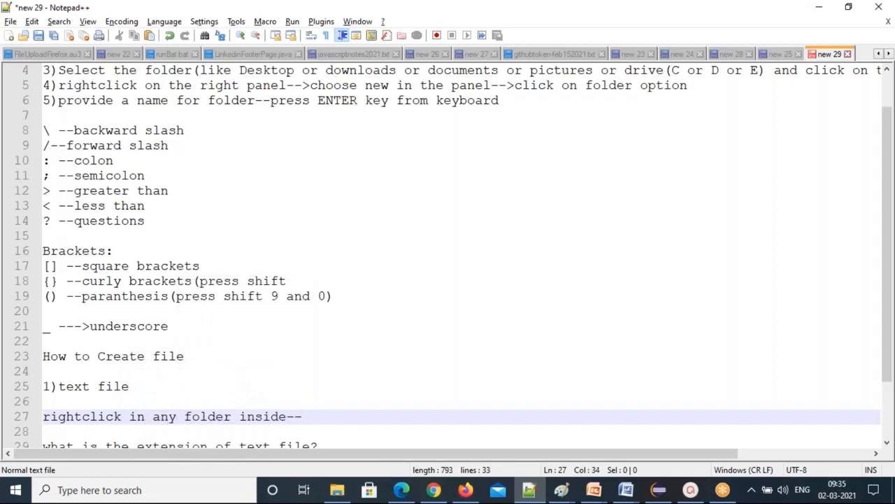
text(>new -->textd)
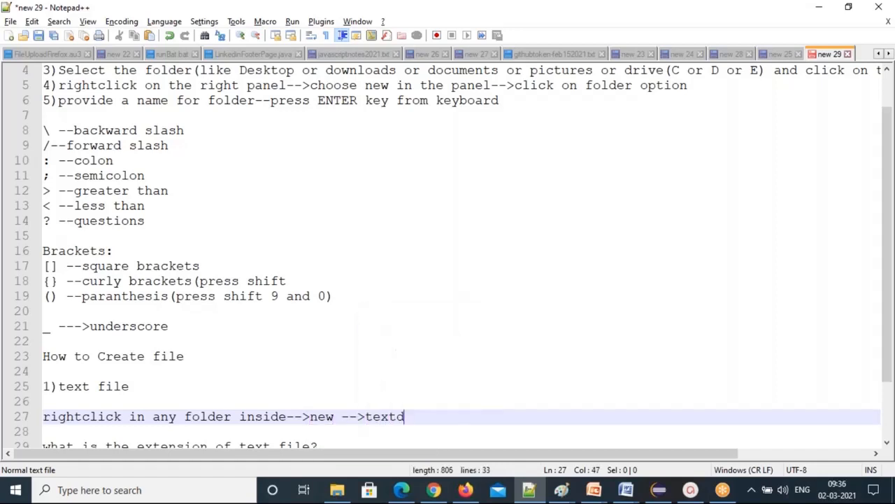
text(ocument)
key(Left)
key(Left)
key(Left)
key(Left)
key(Left)
key(Left)
key(Left)
key(Left)
key(Left)
key(Left)
key(Left)
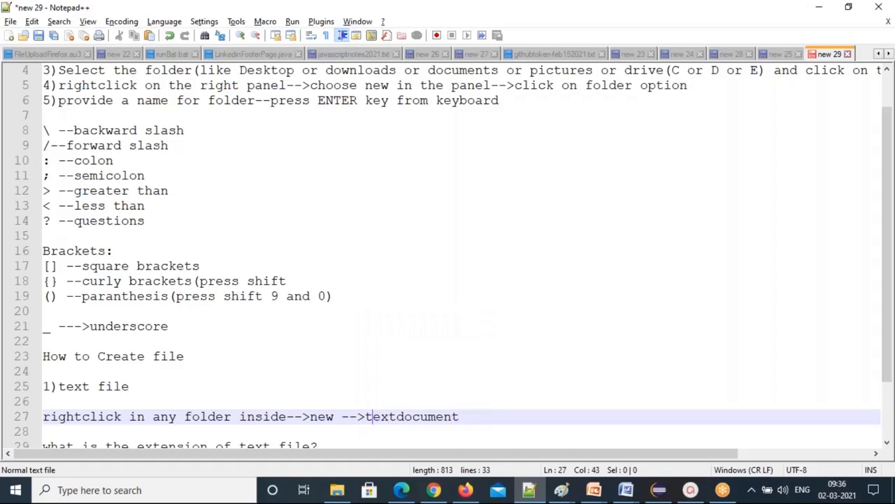
key(Left)
key(Right)
key(Right)
key(Right)
key(Right)
key(Right)
key(Right)
key(Right)
key(Right)
key(Right)
key(Right)
key(Right)
key(Right)
key(Left)
key(Left)
key(Left)
key(Left)
key(Left)
key(Left)
key(Left)
key(Left)
key(Left)
key(Left)
key(Left)
key(Left)
text(click on)
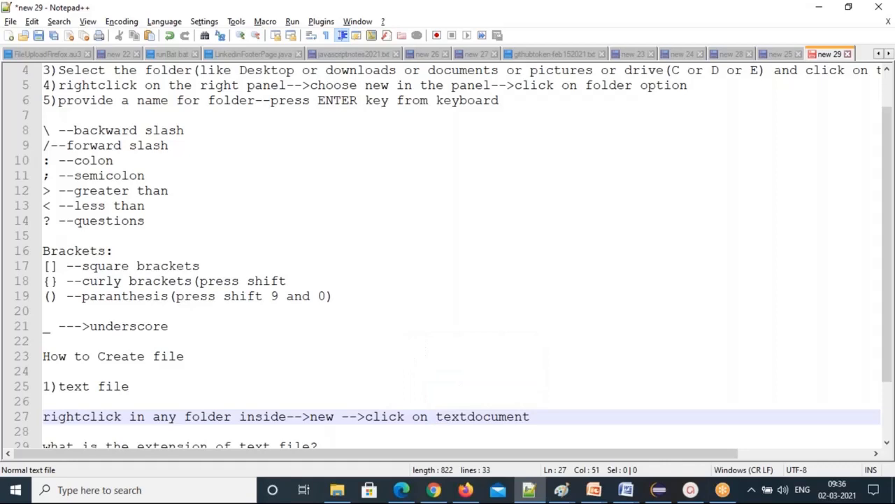
key(End)
text(option)
key(Escape)
key(Return)
scroll(448, 252, down, 2)
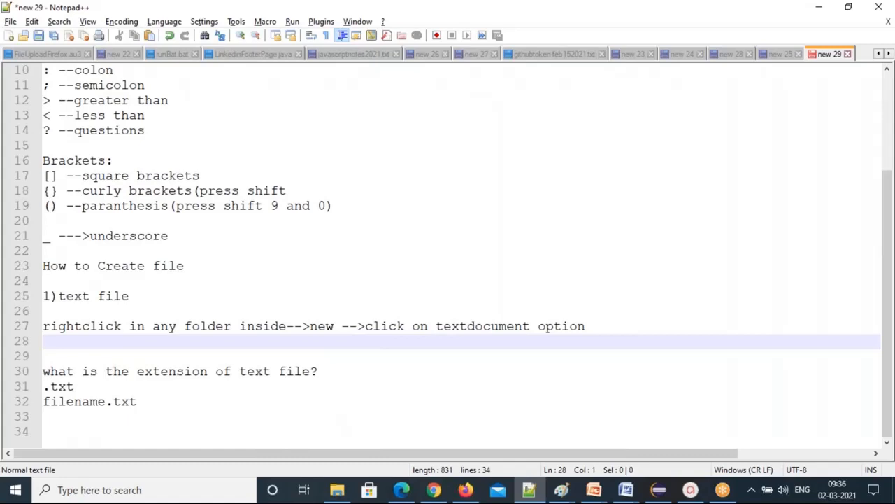
Add "provide the name for a file." and remove the blank line before the extension question.
text(provide the name fo)
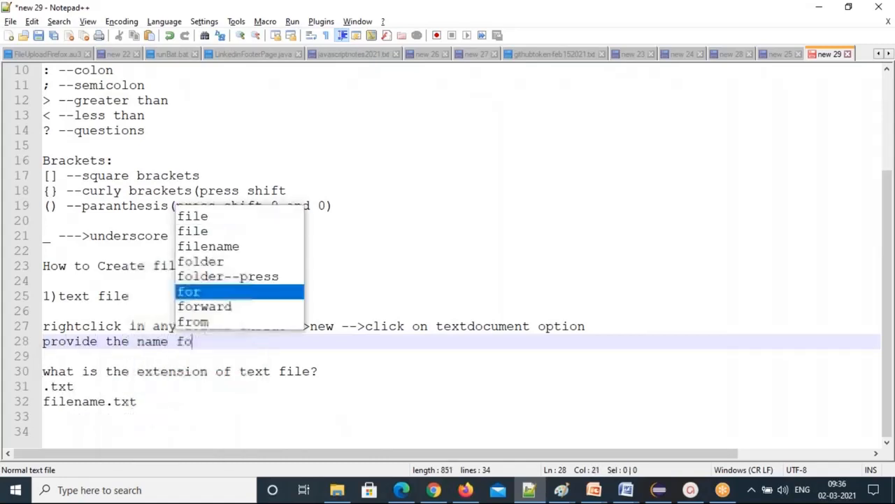
text(r a file)
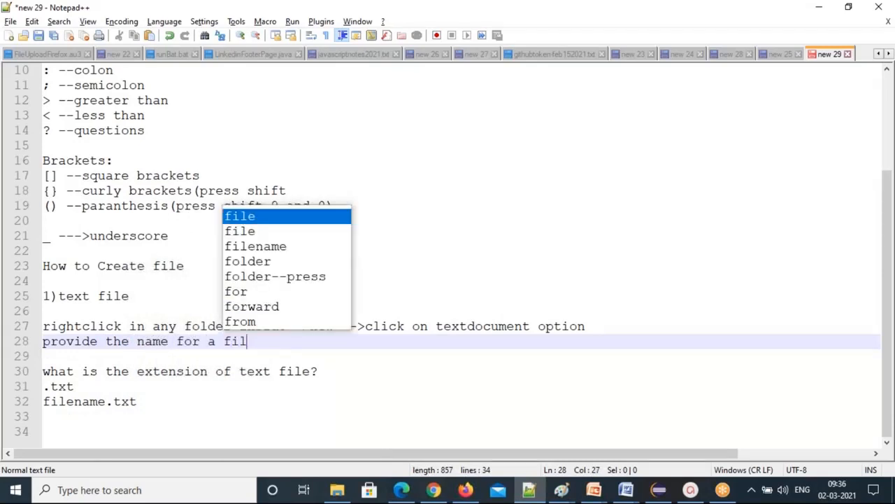
text(.)
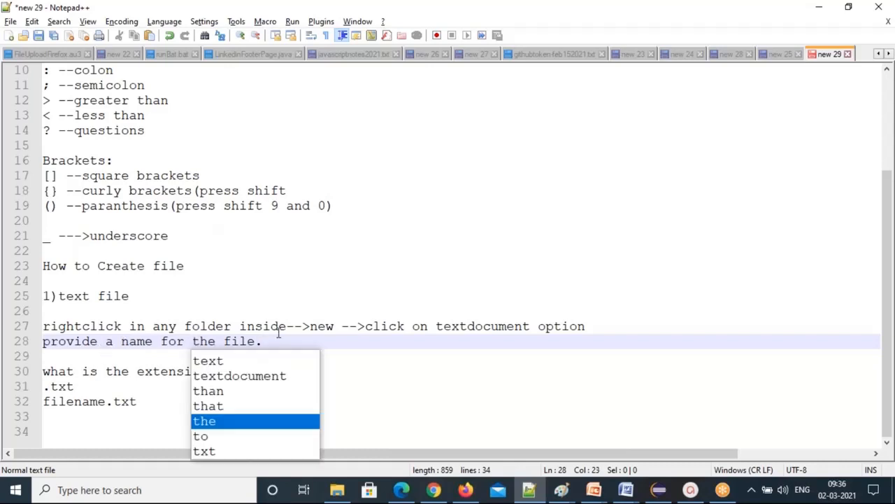
click(277, 340)
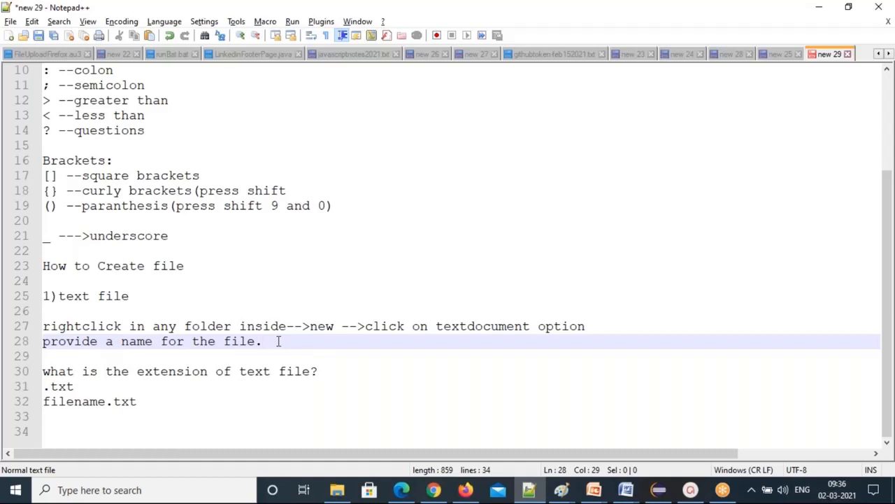
key(Down)
key(Delete)
Add the question "How to open the file?" after filename.txt, then switch to File Explorer.
click(145, 401)
key(Return)
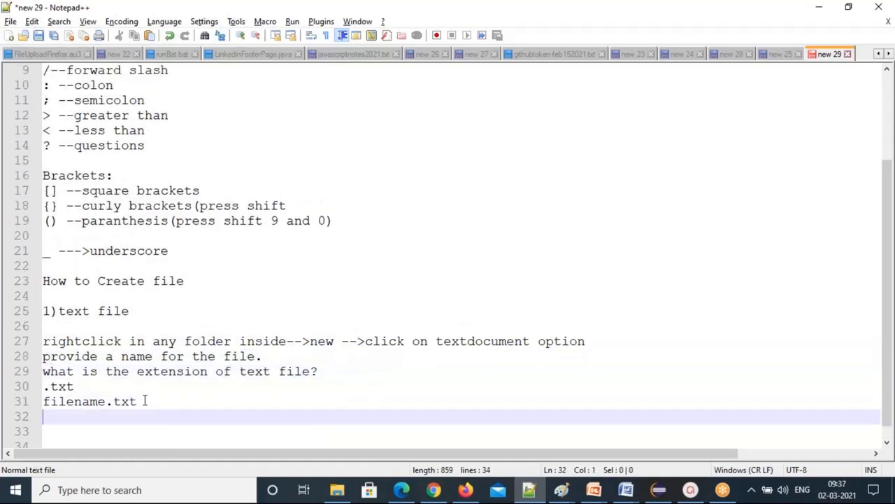
key(Return)
text(How to open th)
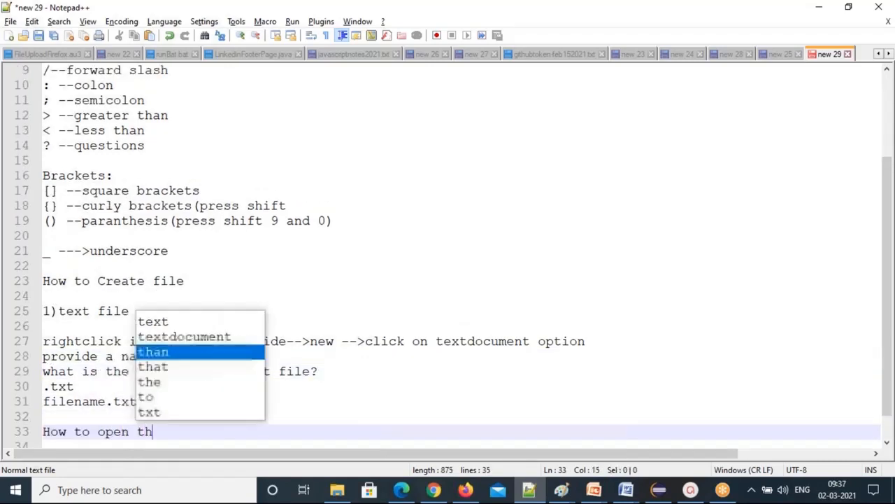
text(e file?)
key(Return)
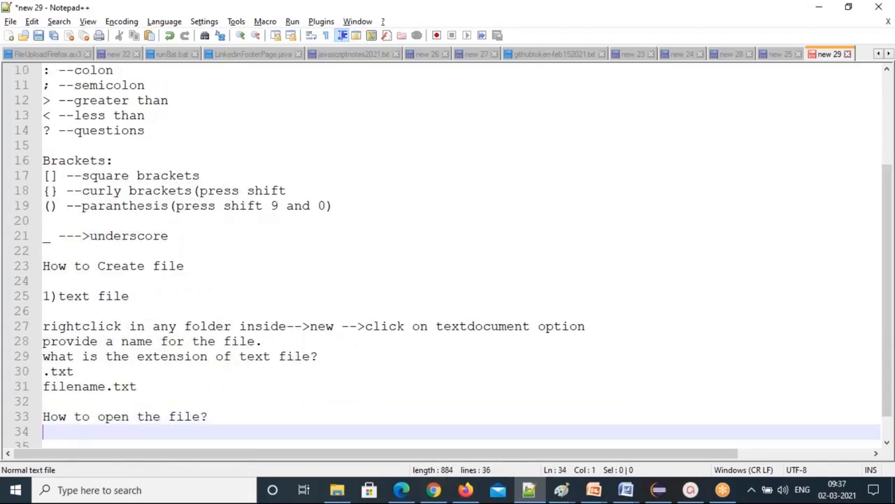
key(alt+Tab)
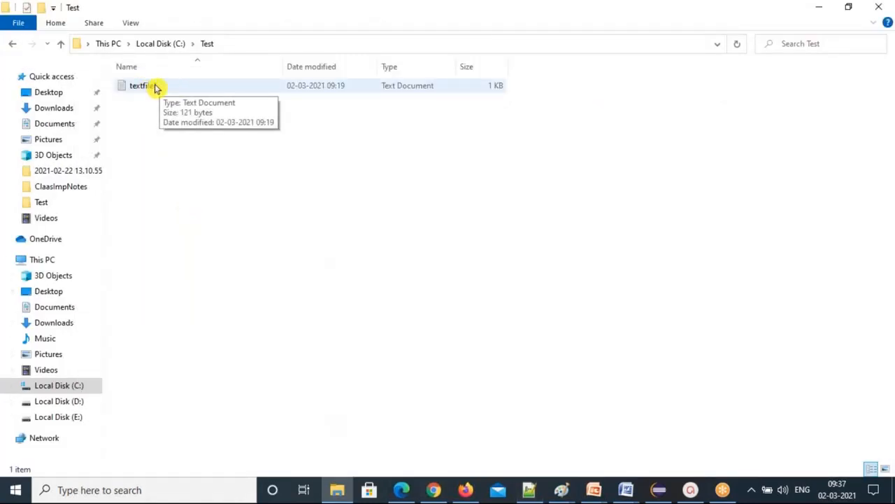
Inspect textfile1's right-click and Send to options without choosing one, then return to Notepad++.
click(157, 88)
right_click(156, 84)
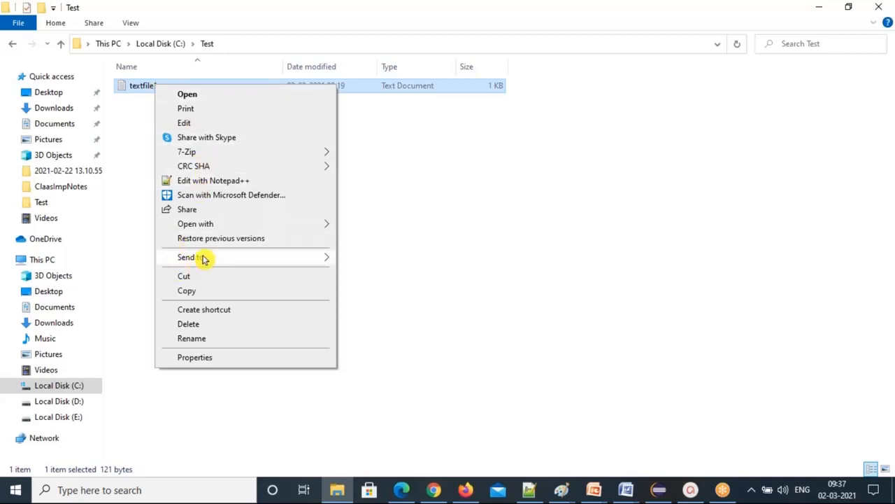
mouse_move(203, 258)
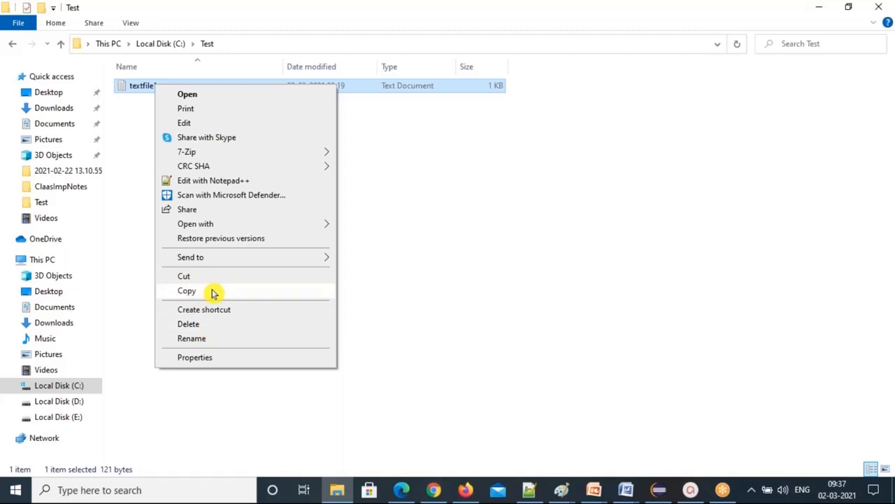
click(129, 150)
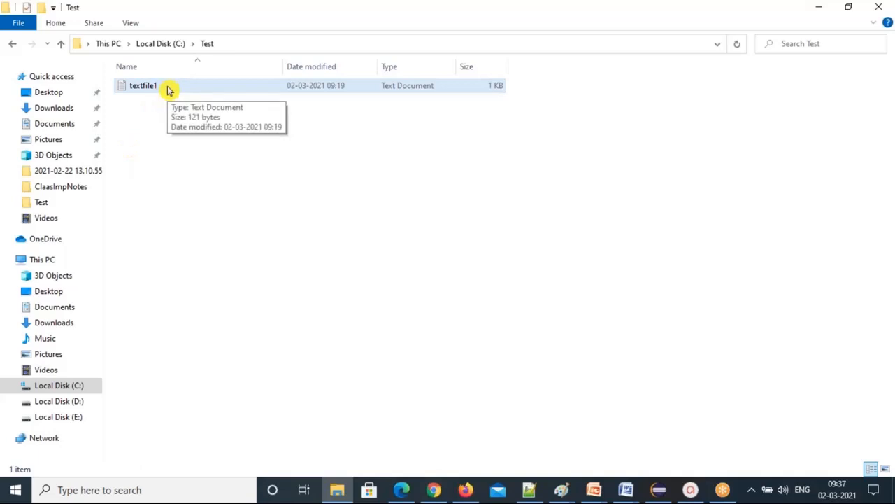
key(alt+Tab)
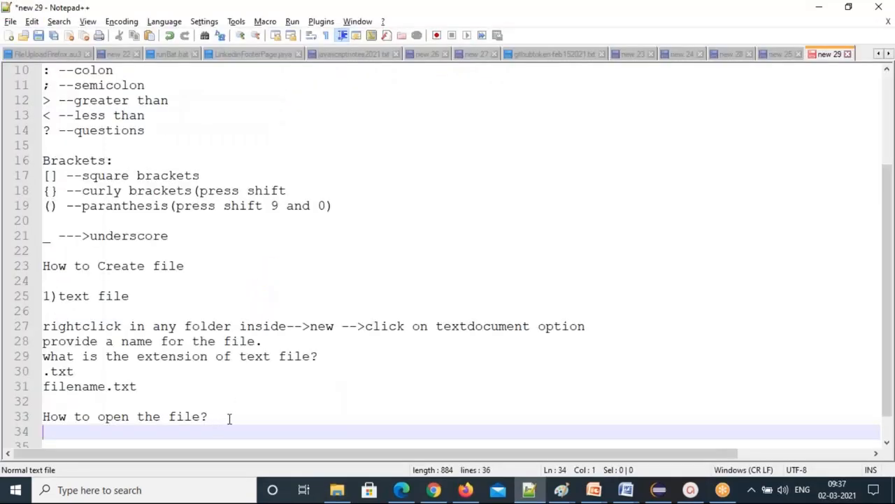
List "mouseover on the file", "rightclick on the file", "then choose the option--open" under the question.
text(mouseover )
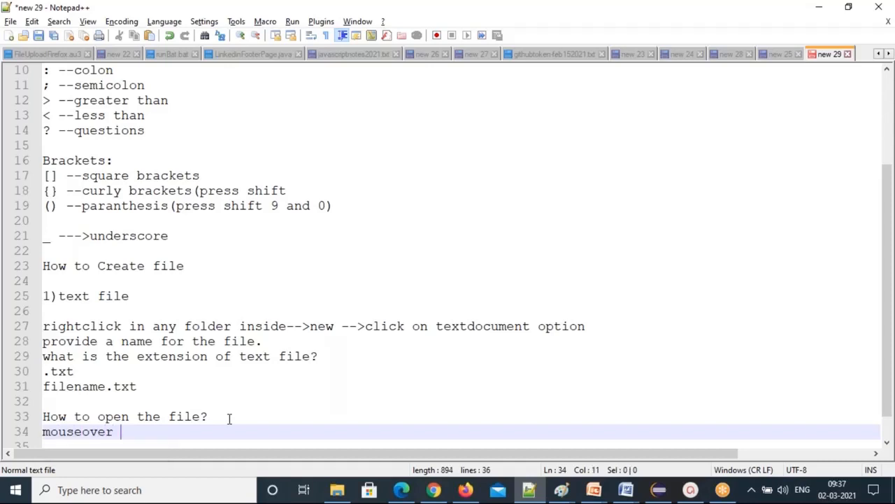
text(on the file)
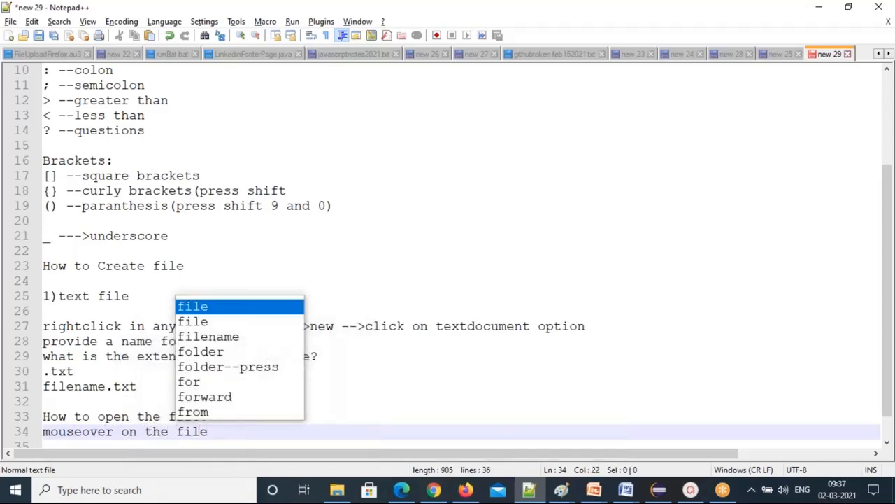
key(Return)
key(Return)
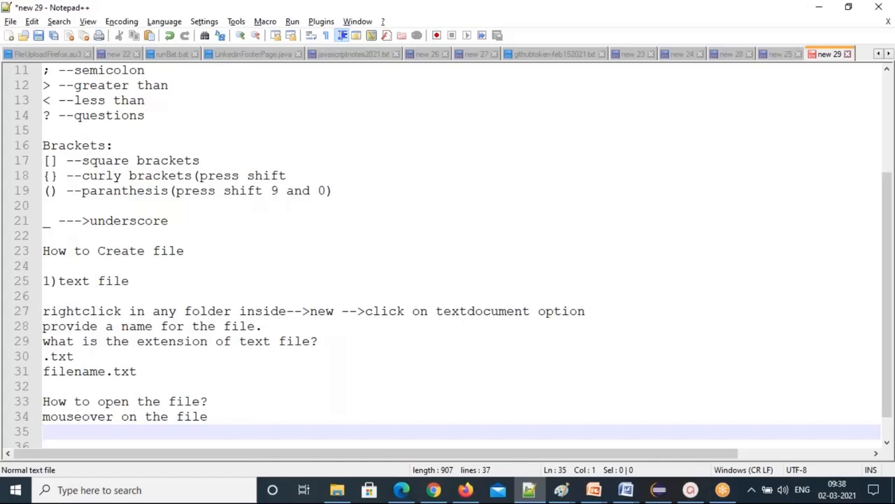
text(rightclick )
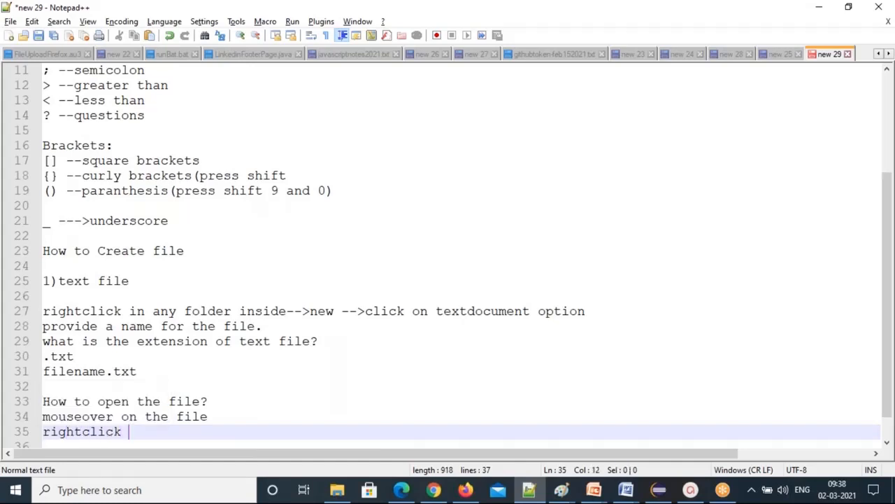
text(on the file )
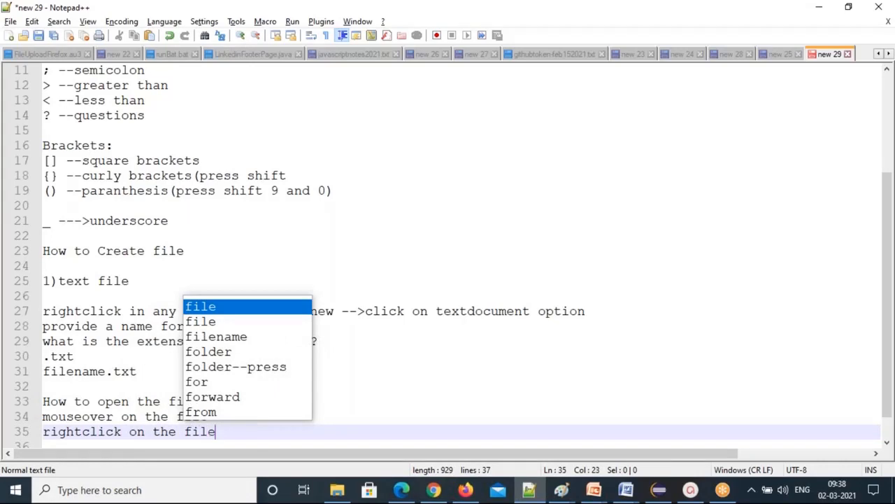
text(then choose t)
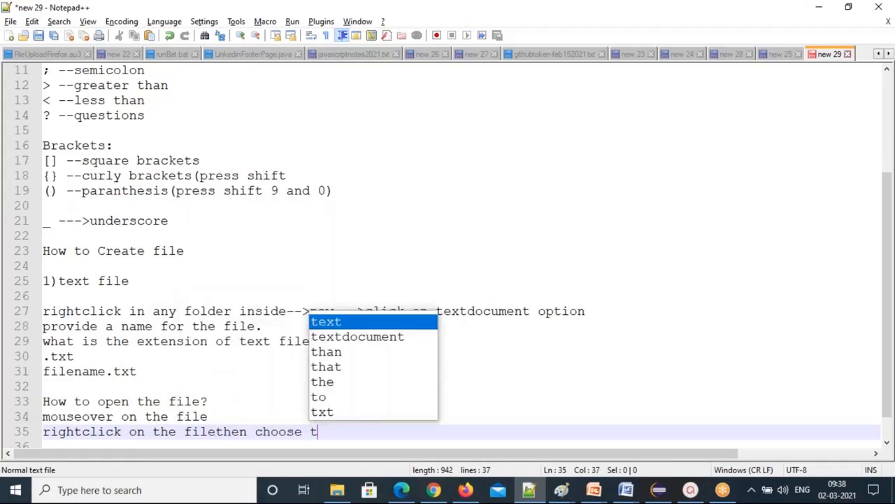
text(he)
click(216, 431)
key(Return)
click(168, 432)
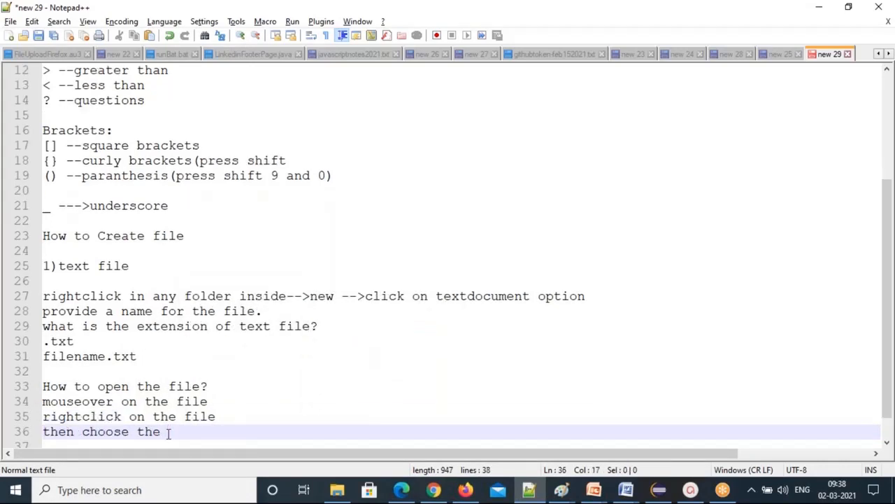
text(option)
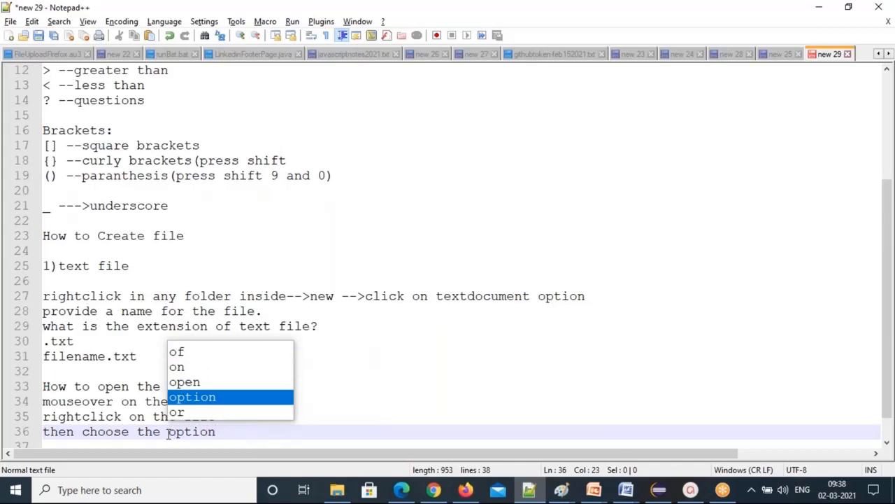
text(--)
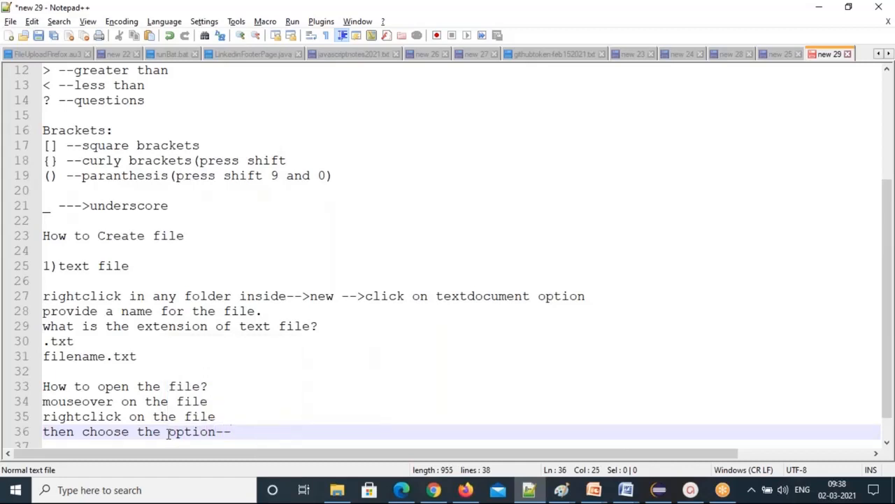
text(open)
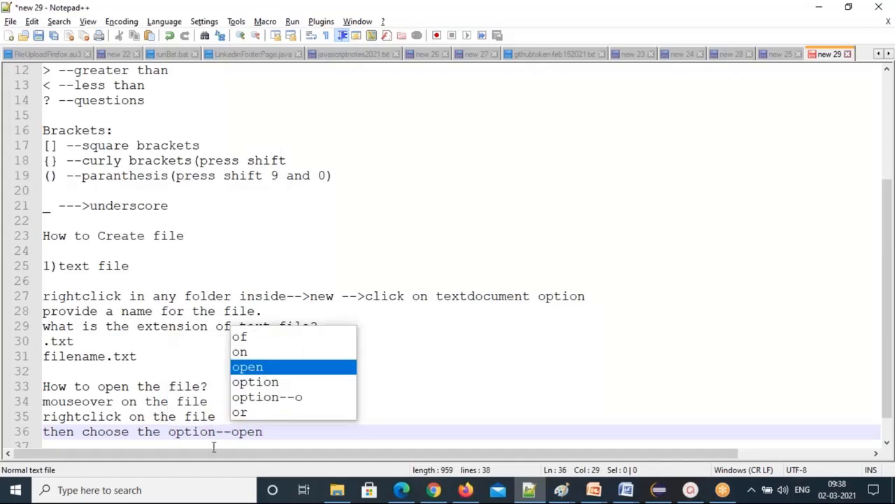
click(263, 431)
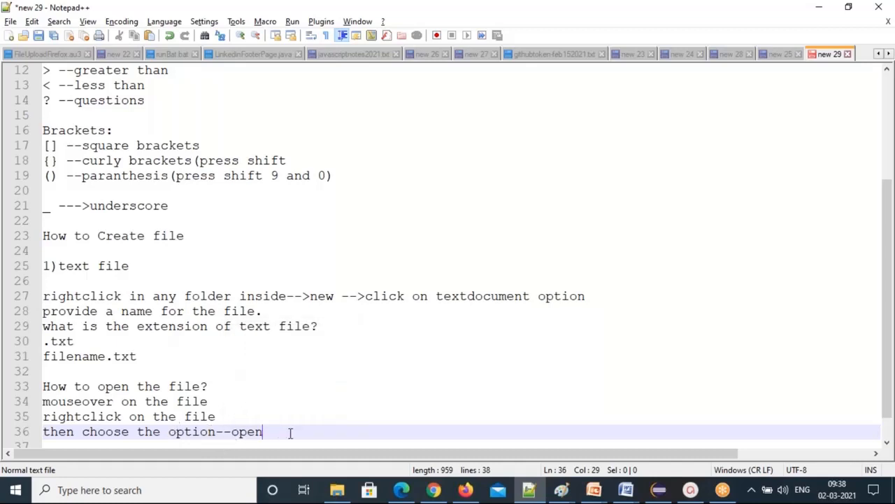
key(Return)
key(Return)
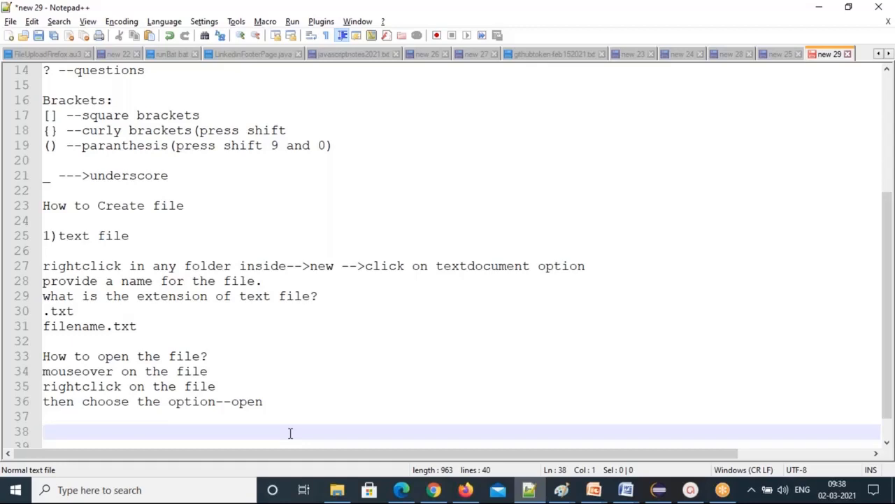
key(alt+Tab)
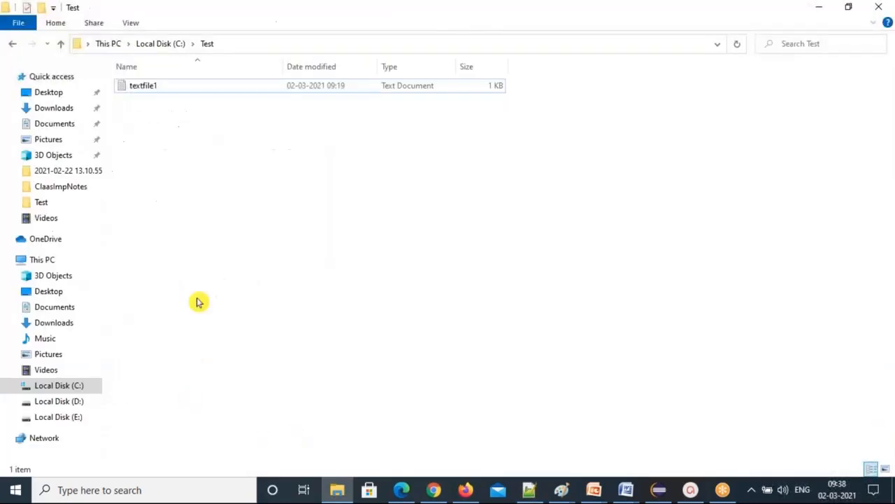
Add a Microsoft Office Word Document named "doc1" to the Test folder via New.
right_click(186, 118)
mouse_move(268, 305)
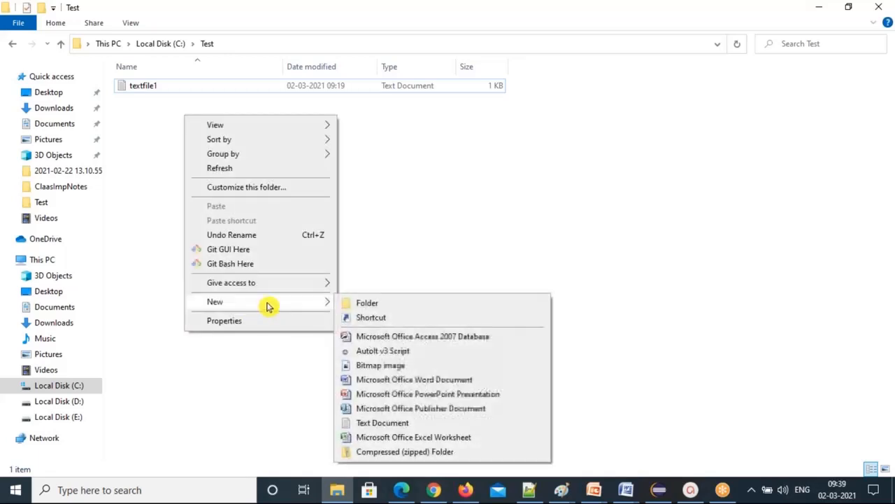
click(424, 379)
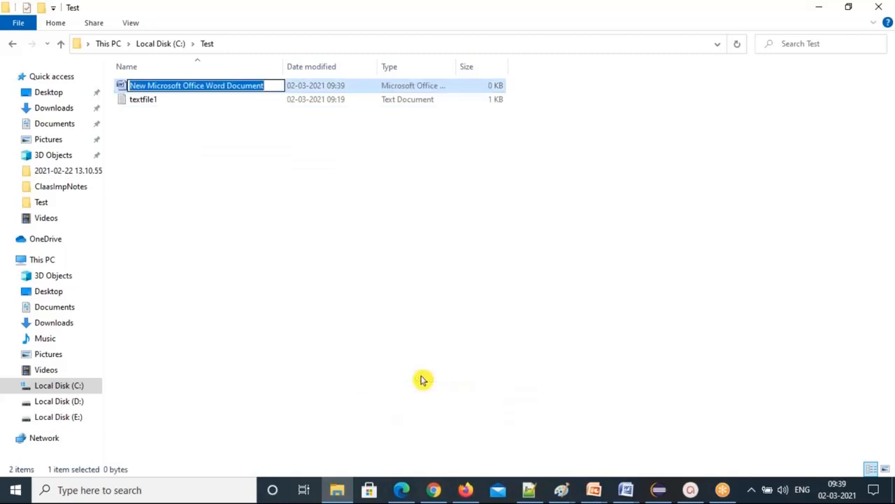
text(doc1)
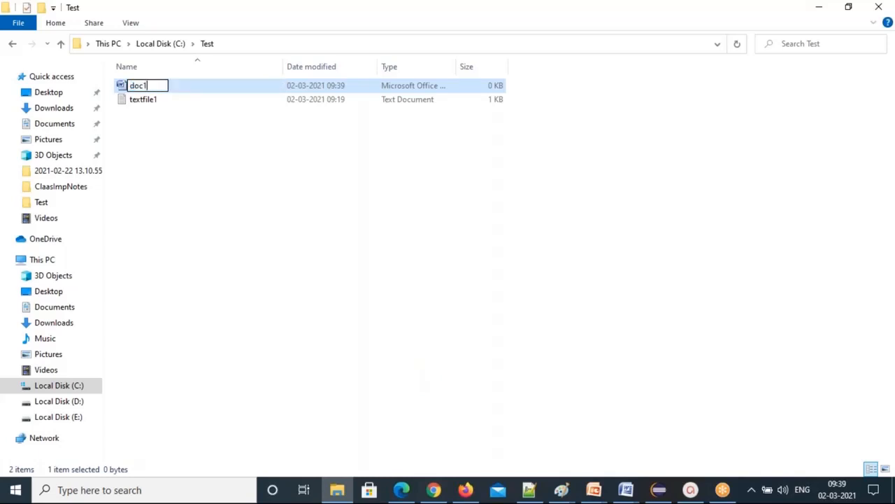
click(151, 117)
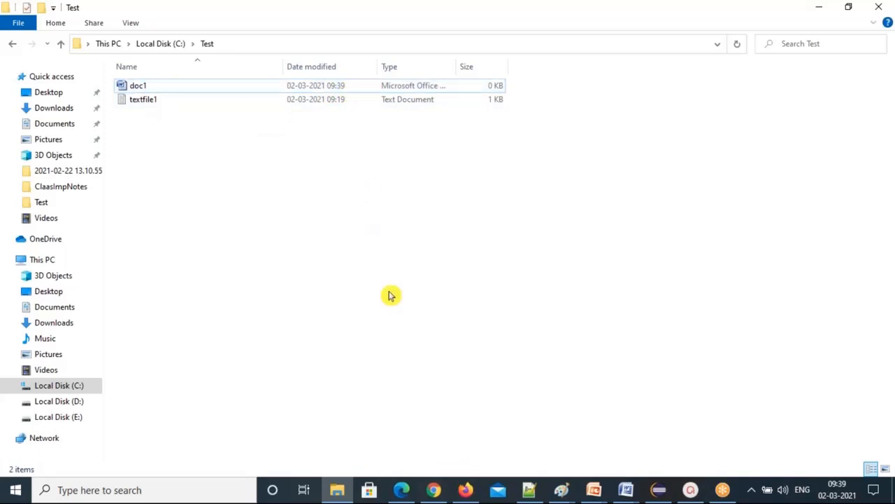
right_click(158, 87)
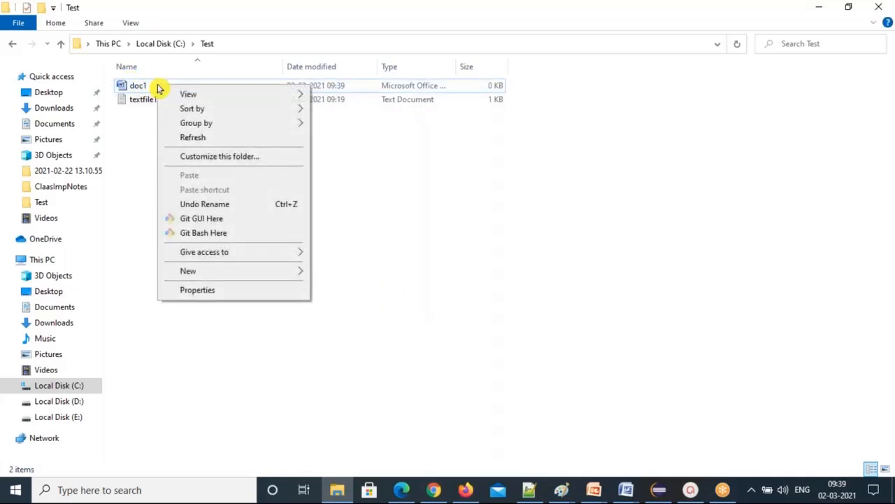
click(196, 289)
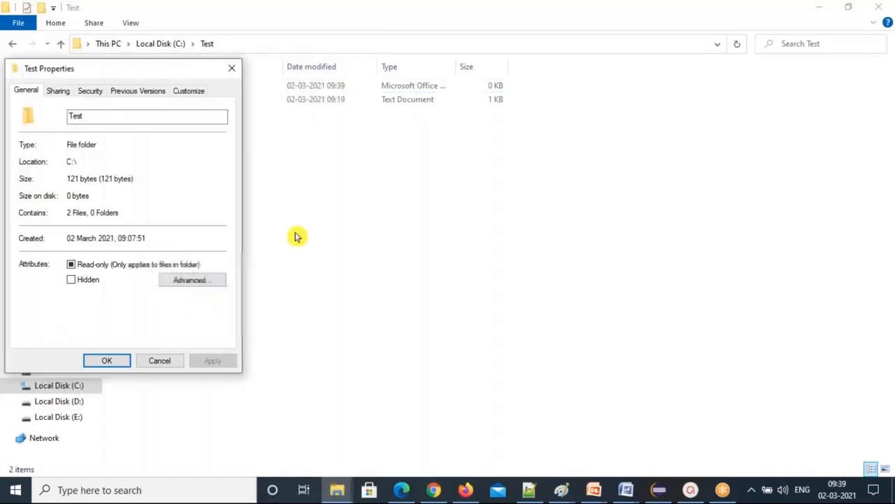
drag(118, 69, 483, 104)
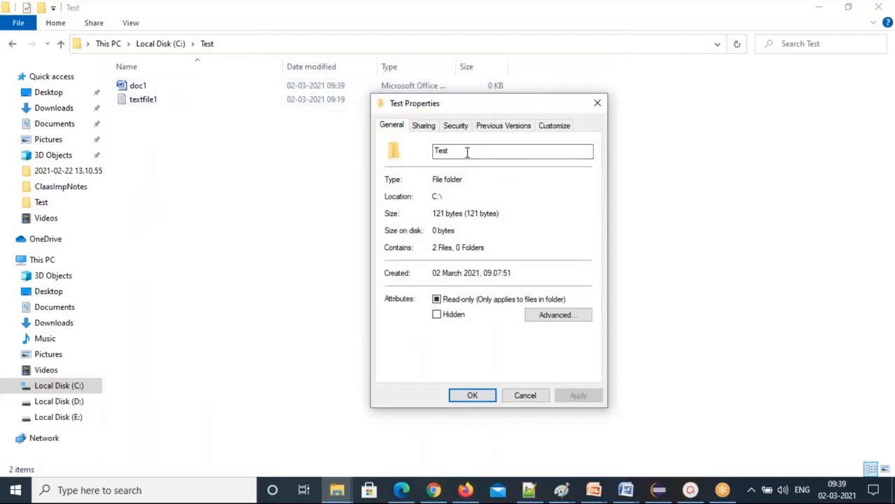
double_click(441, 151)
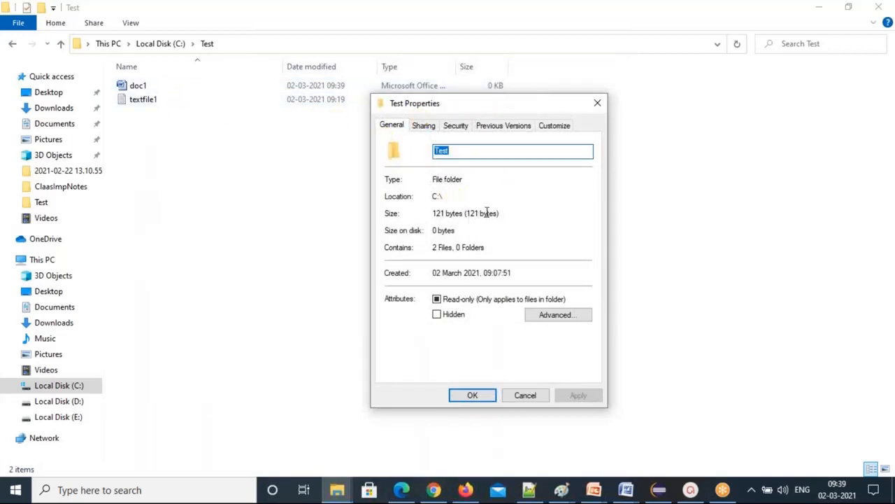
click(525, 396)
click(144, 92)
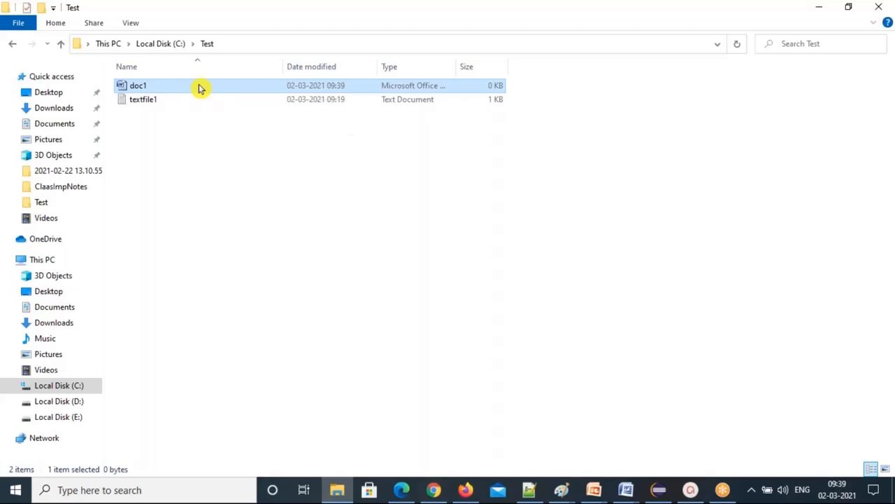
Open doc1's Properties to show it is a 0-byte .docx file in C:\Test.
right_click(199, 88)
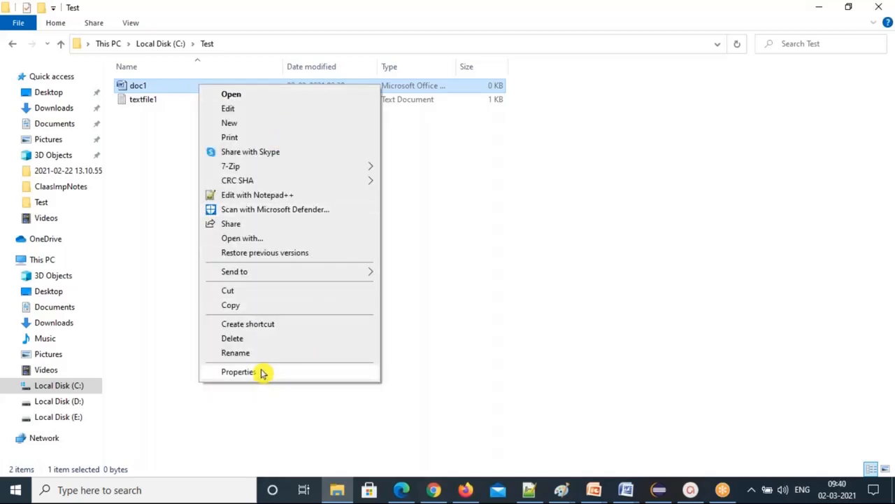
click(245, 371)
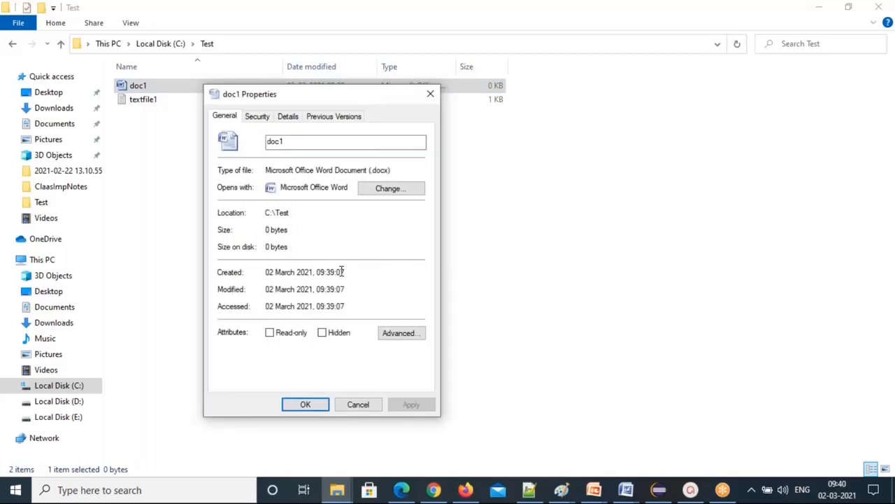
double_click(295, 143)
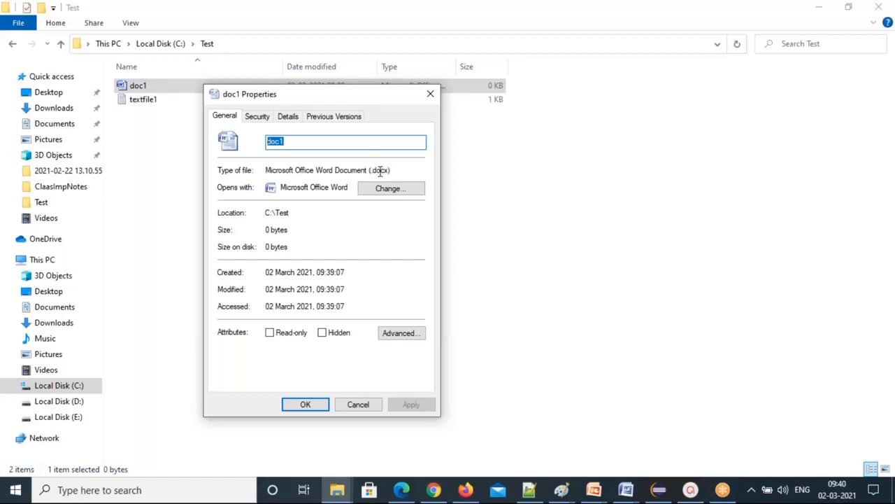
Add the question 'How to Create a microsfot word document?' and paste line 27's right-click steps below it.
click(533, 491)
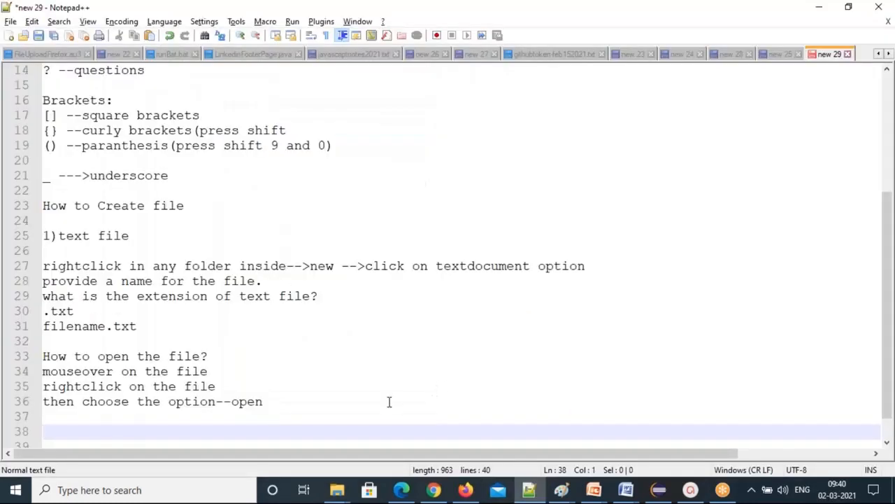
text(How to Create a mic)
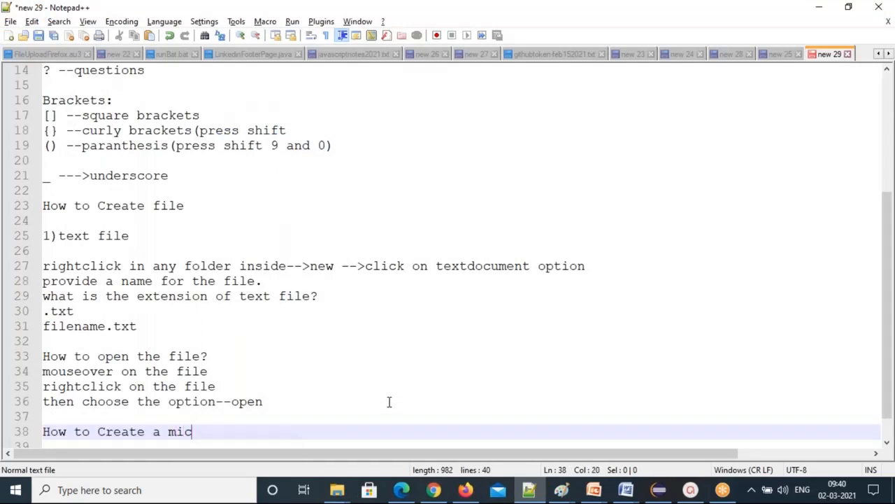
text(rosfot word document?)
key(Return)
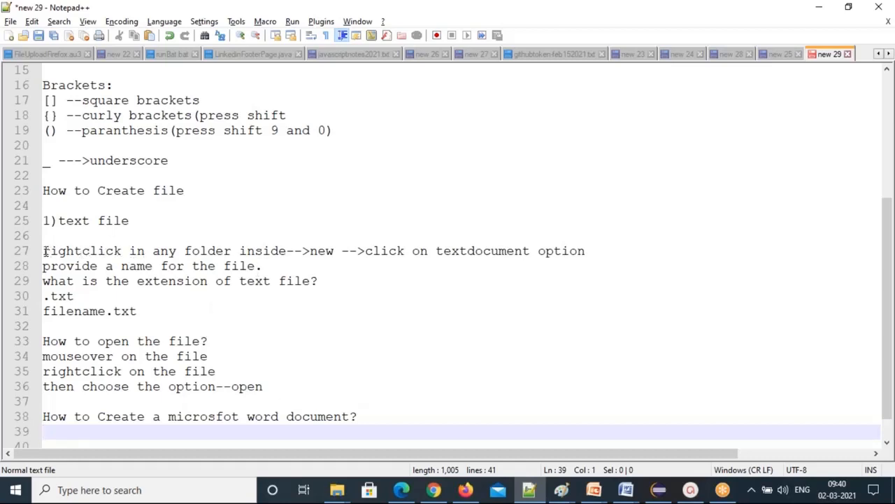
drag(44, 251, 428, 249)
key(ctrl+c)
click(71, 433)
key(ctrl+v)
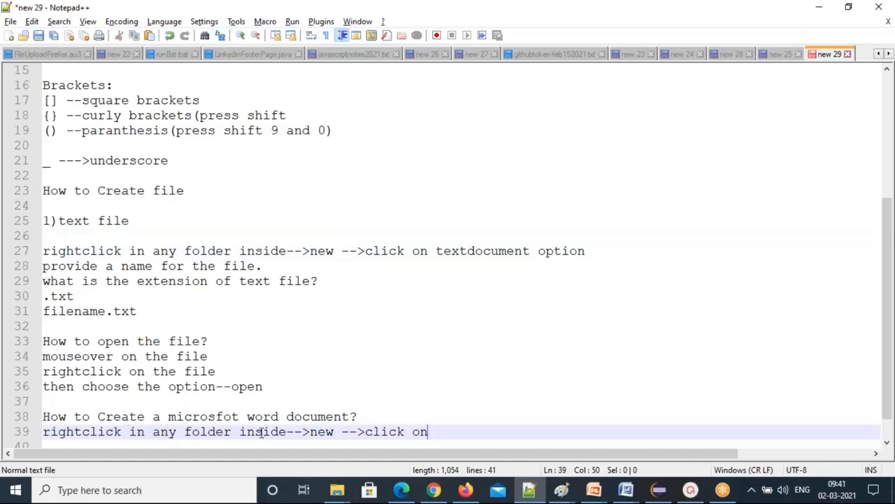
Finish line 39 with 'Microsfot word document' and add the line 'then provide a file name.'.
drag(309, 432, 334, 431)
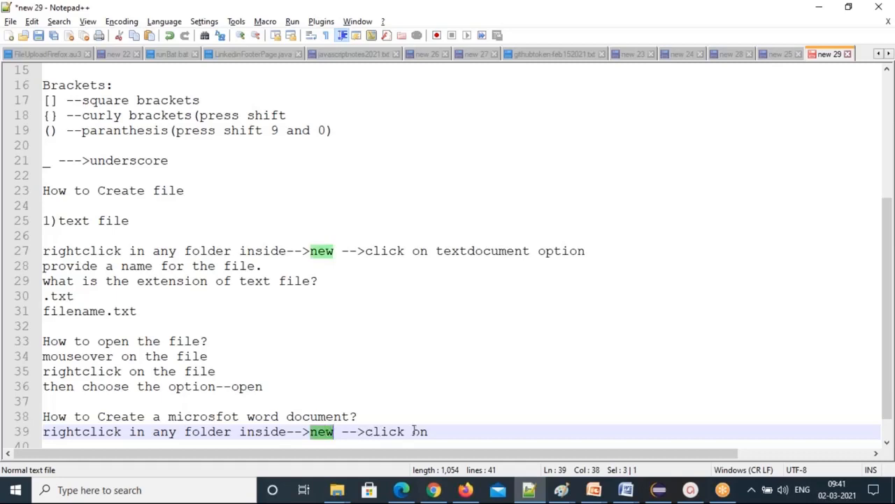
click(439, 431)
text(Microsfot word document)
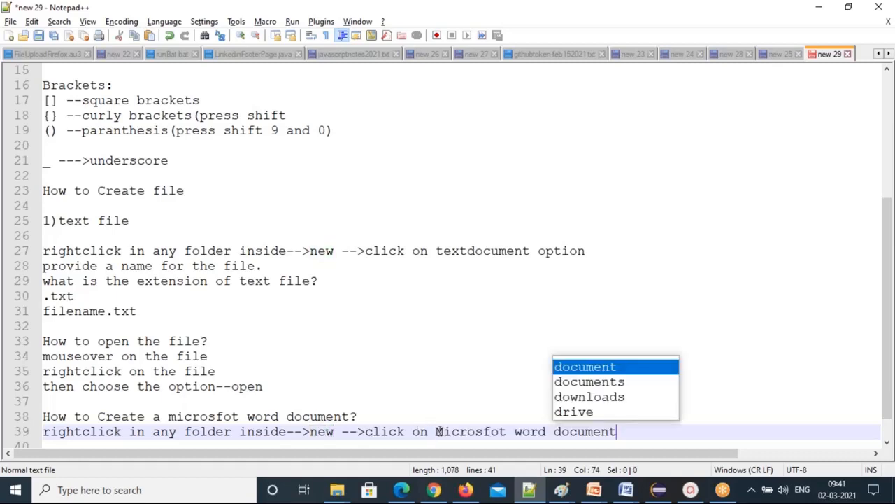
key(Escape)
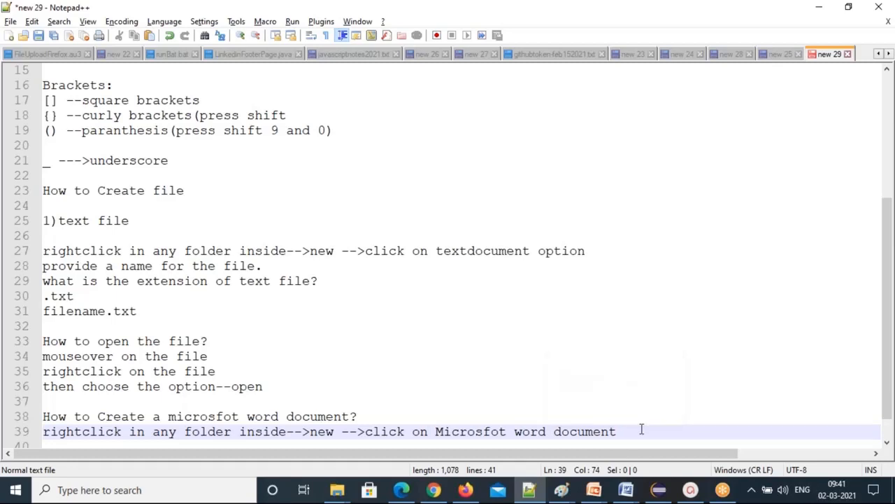
key(Return)
text(the)
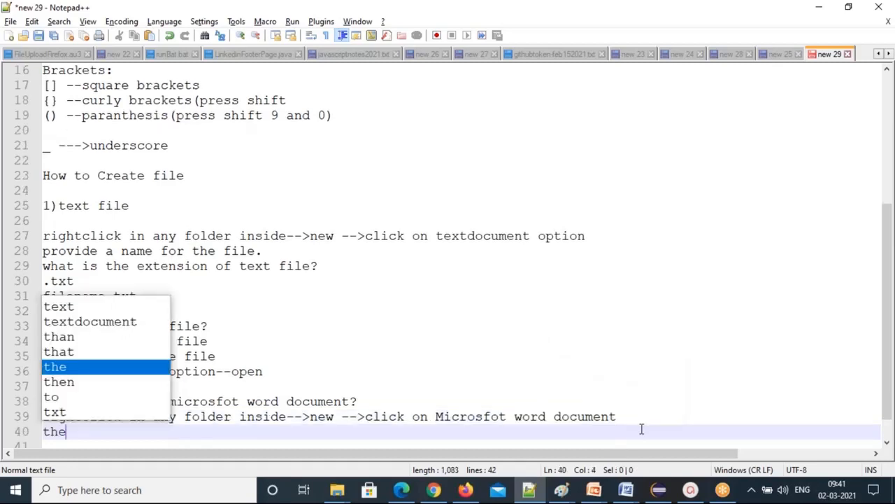
text(n provide a file name)
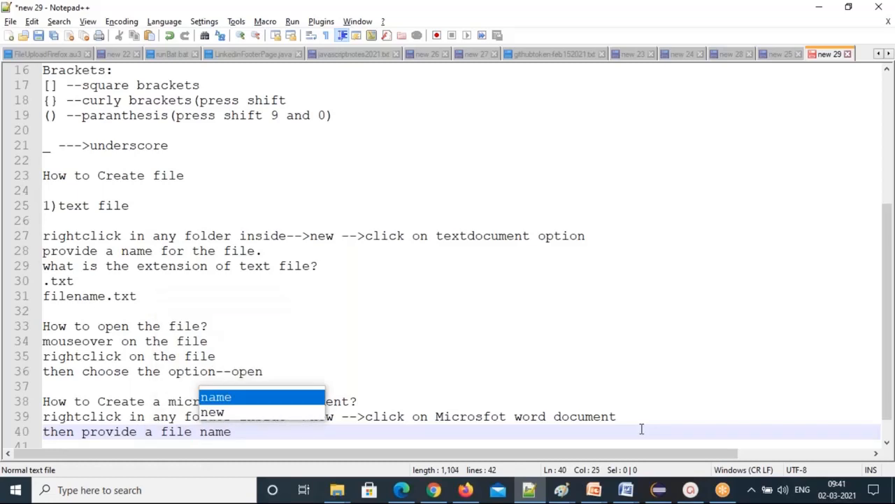
text(.)
Add 'What is the extension of microsoft word document?' and answer it with '.docx'.
key(Return)
text(Wha)
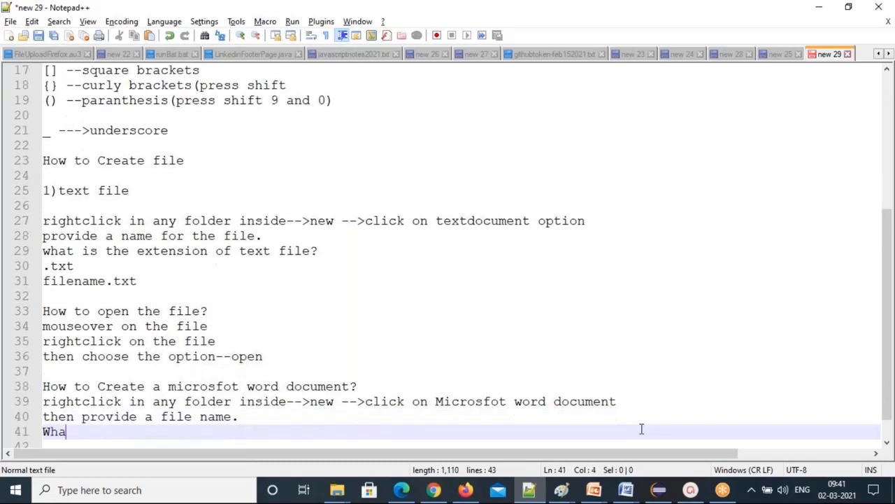
text(t is the extension of microsoft word document?)
key(Return)
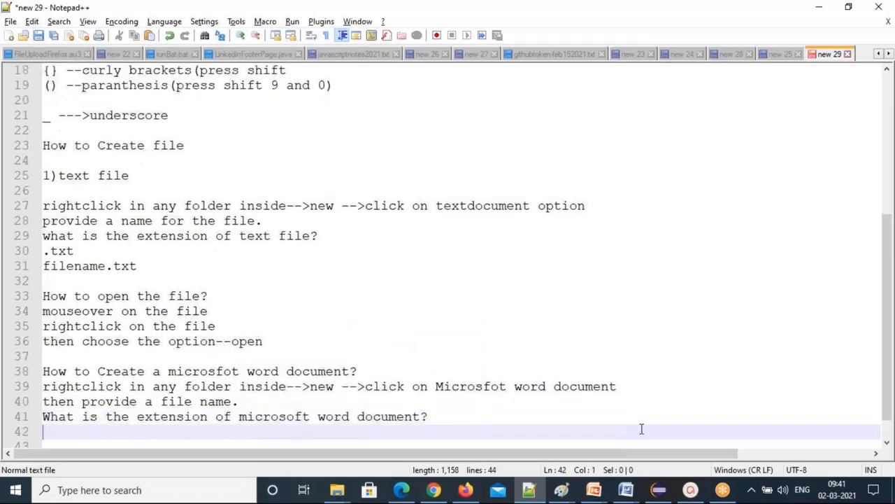
text(.docs)
key(BackSpace)
text(x)
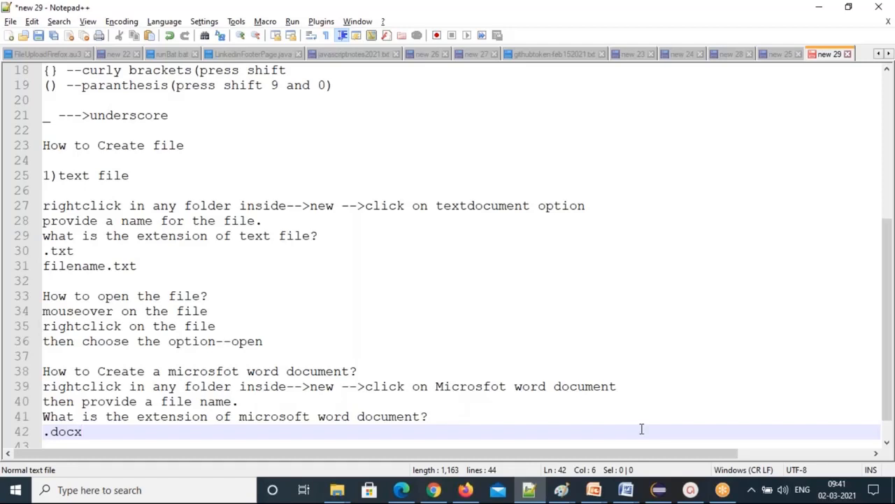
key(Return)
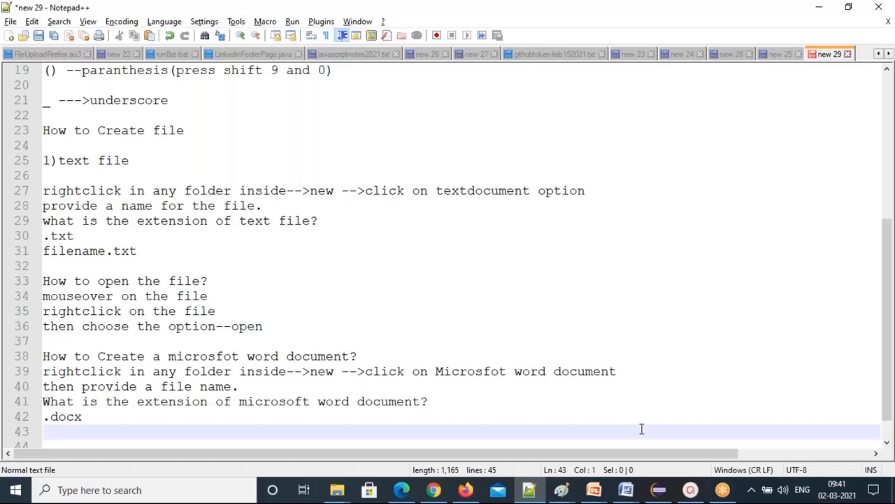
key(alt+Tab)
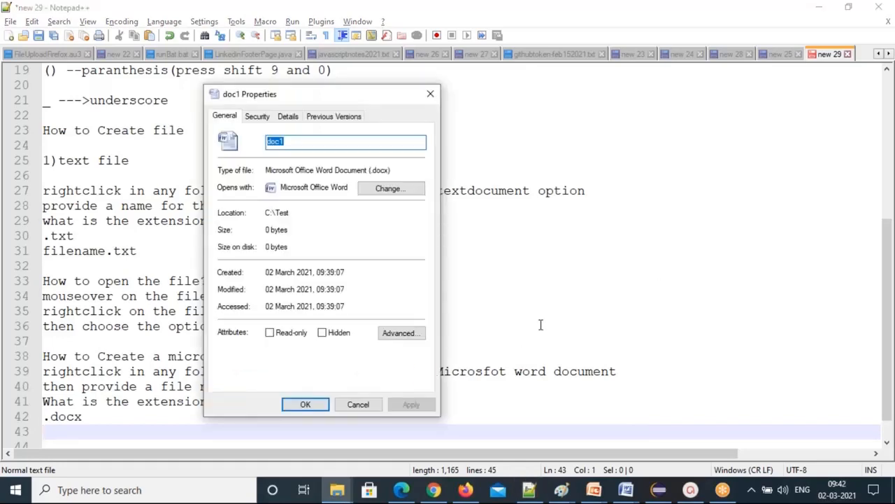
Cancel doc1's Properties dialog and open doc1 in Word from the Test folder.
click(358, 405)
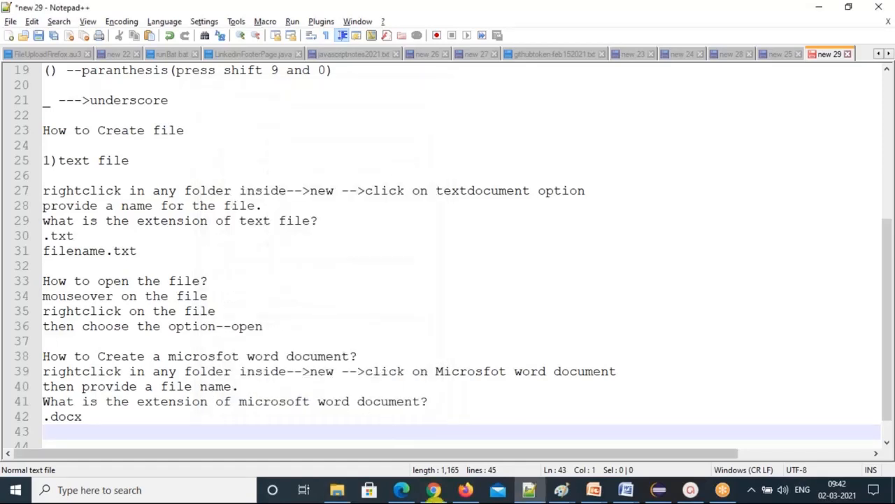
click(332, 490)
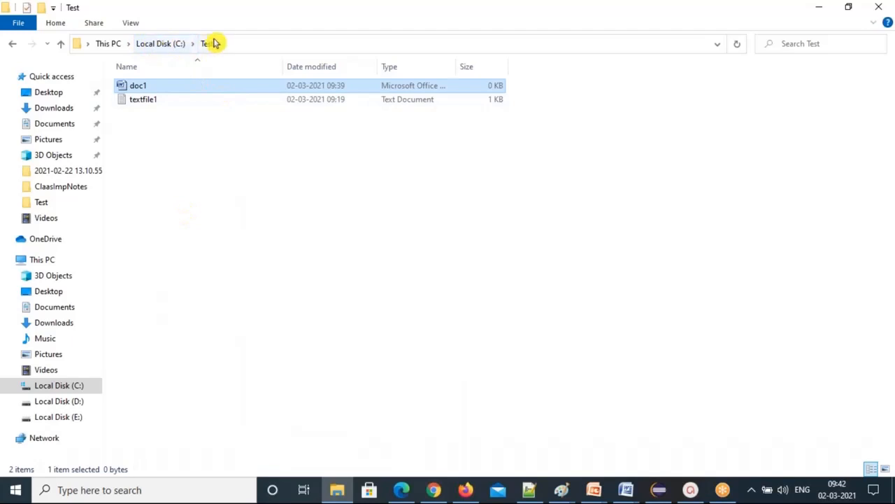
right_click(147, 86)
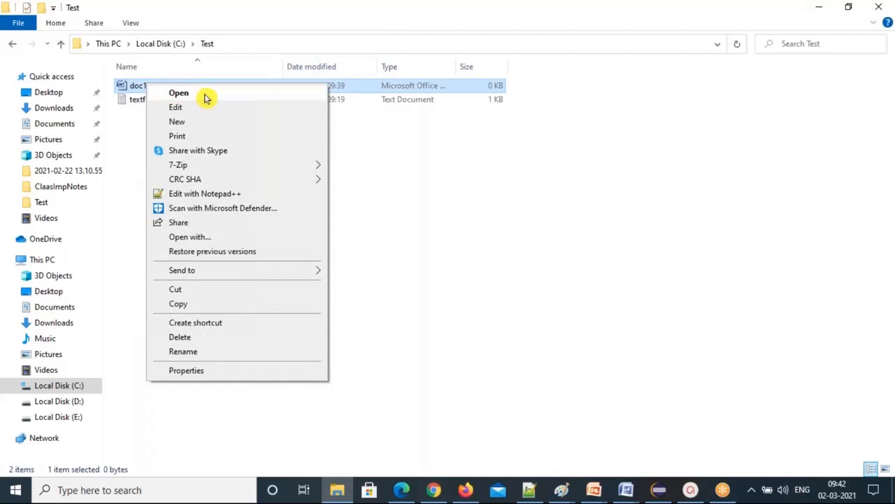
click(206, 98)
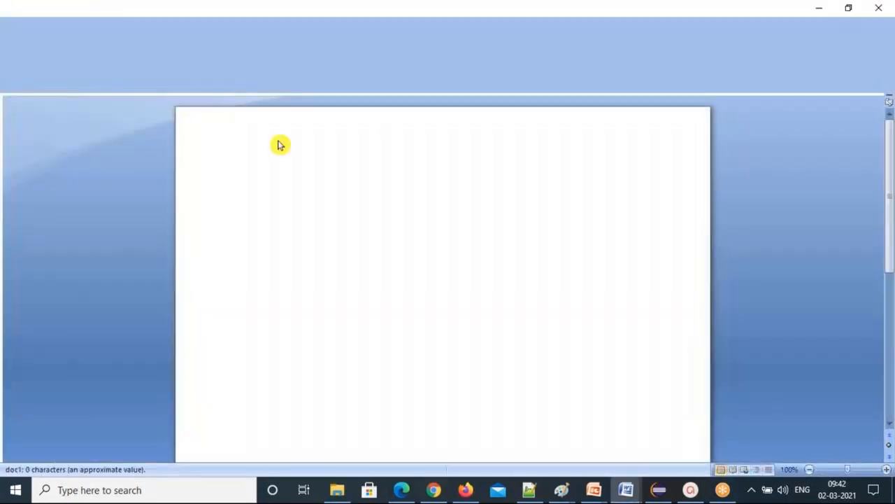
Type 'Learning how to create word document.' on doc1's blank page.
text(Lea)
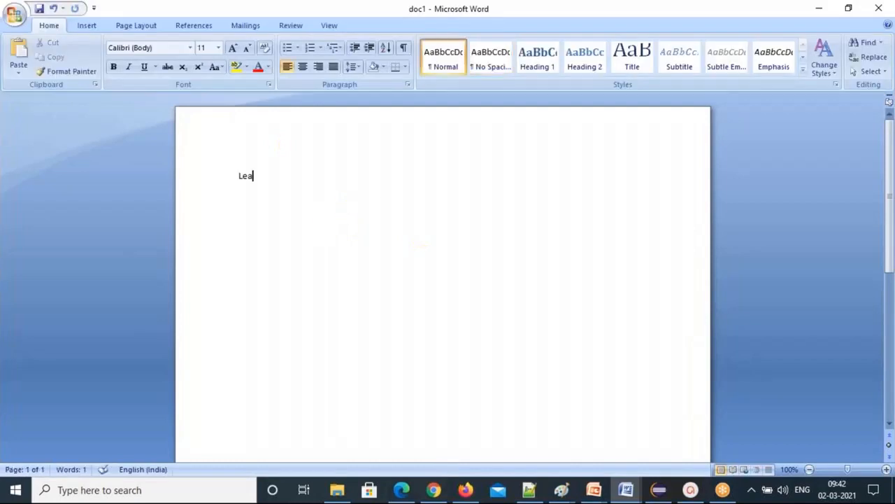
text(rning how to )
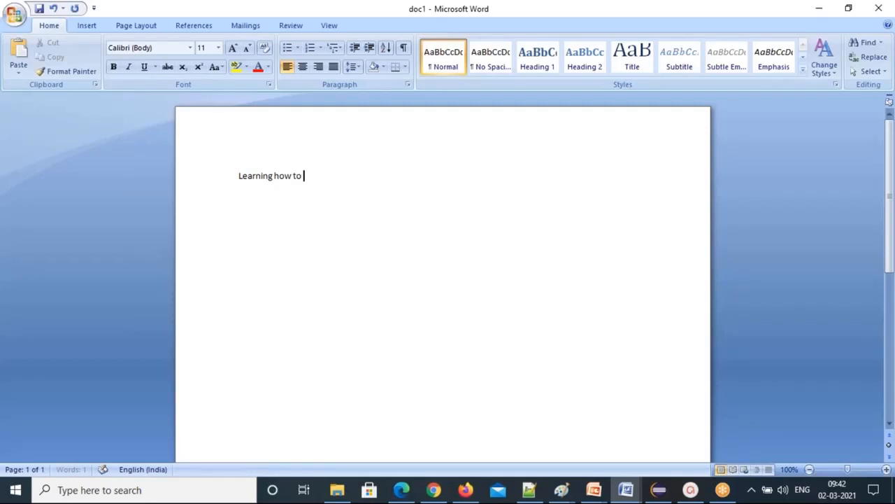
text(create word document)
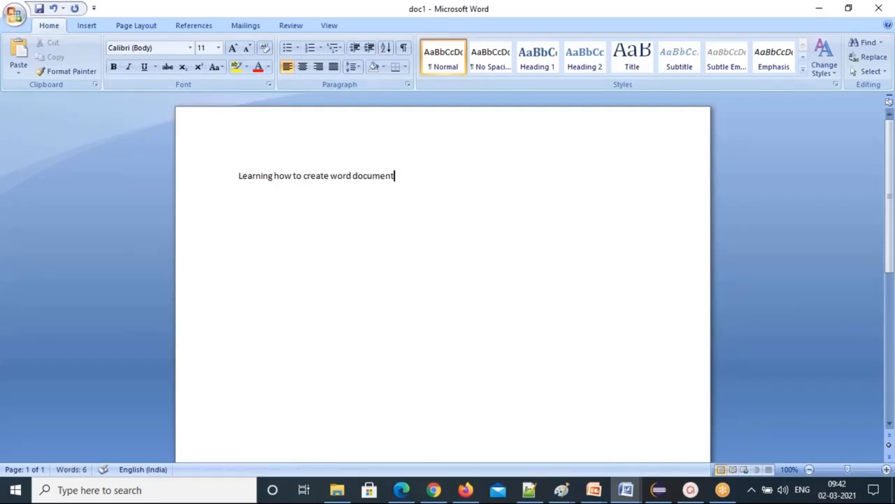
text(.)
click(314, 150)
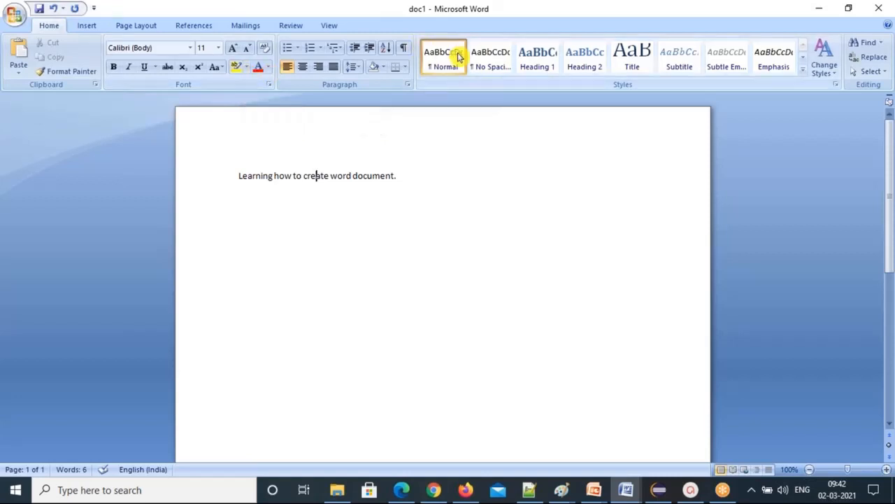
Apply Heading 1 to the title line and set its font size to 20.
click(539, 66)
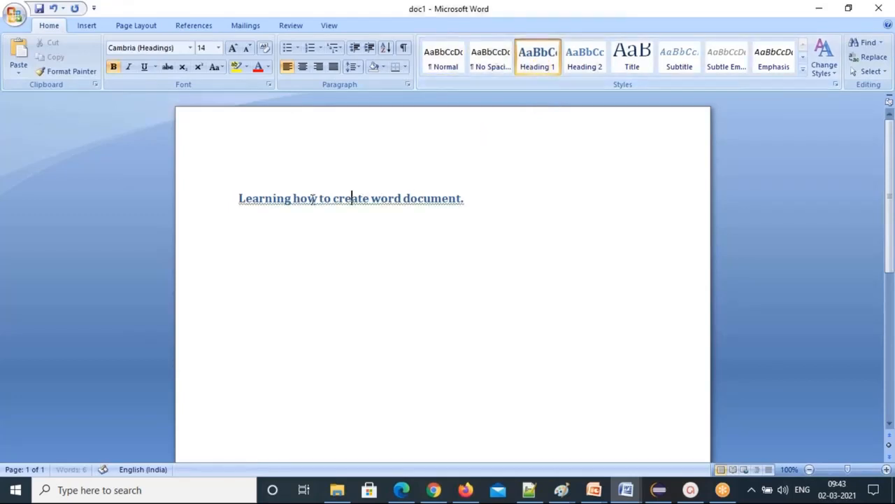
drag(233, 199, 443, 203)
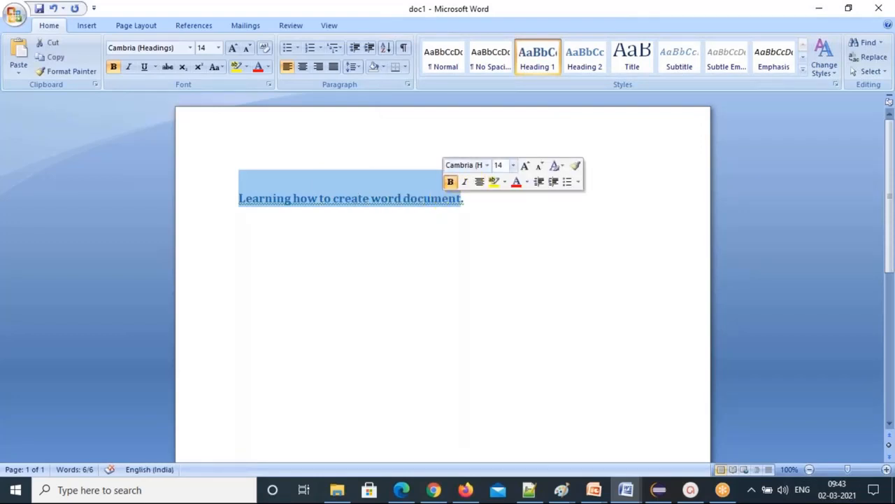
click(514, 167)
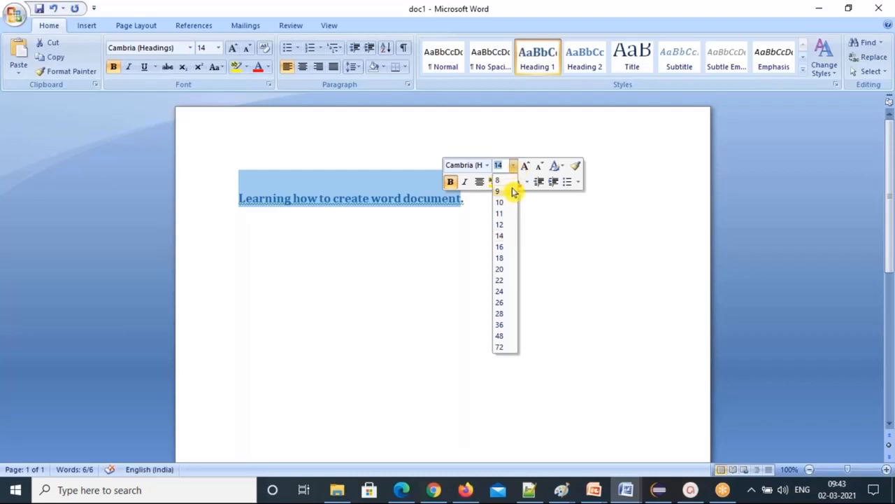
click(504, 270)
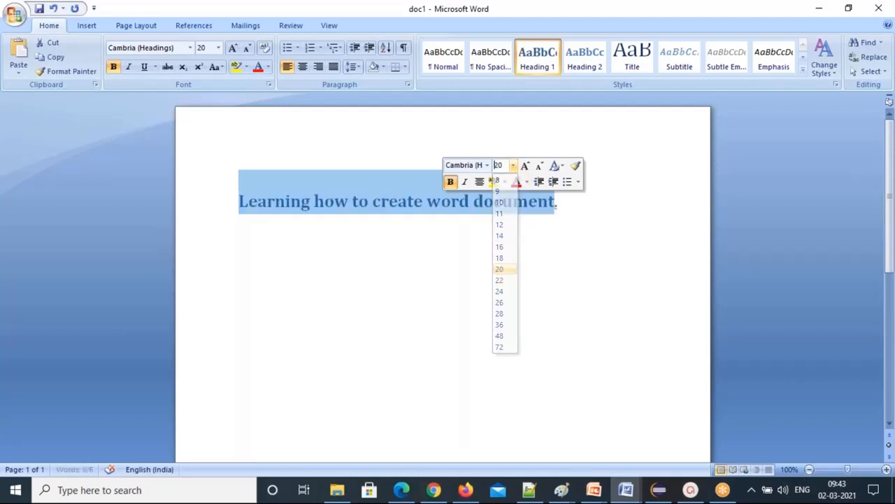
click(302, 204)
Change the heading's font colour to orange and start a new paragraph below it.
drag(554, 200, 201, 216)
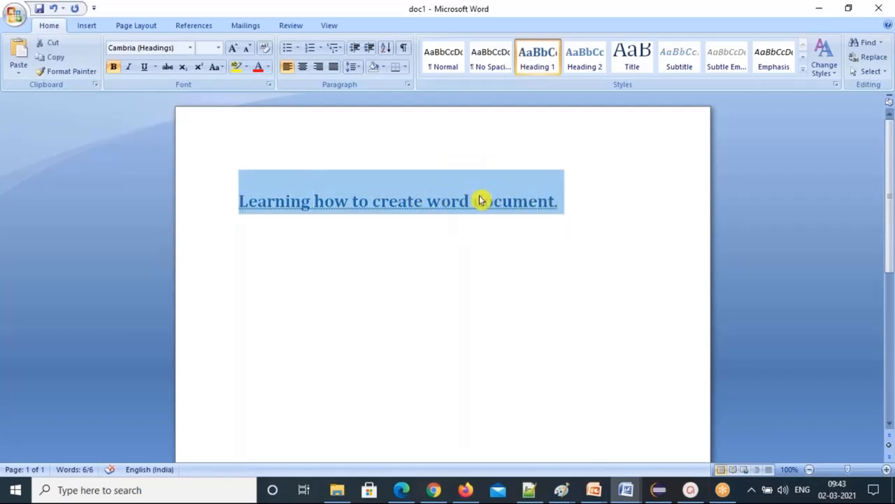
click(258, 70)
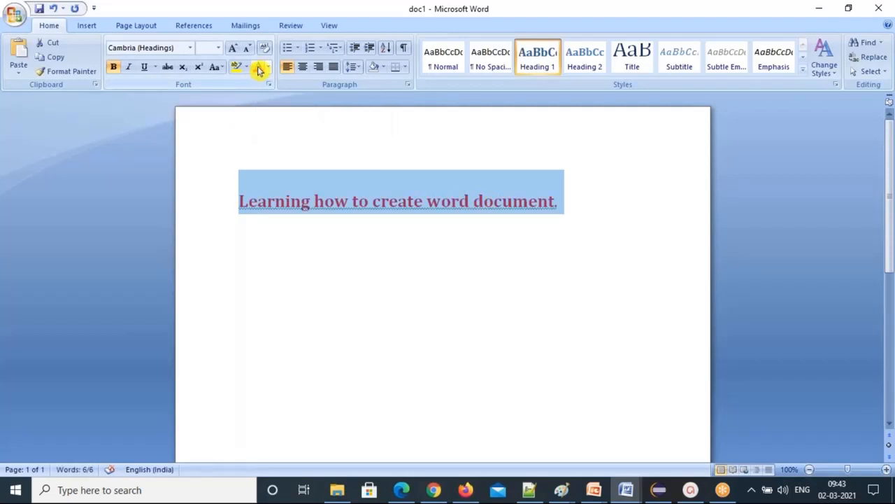
click(340, 236)
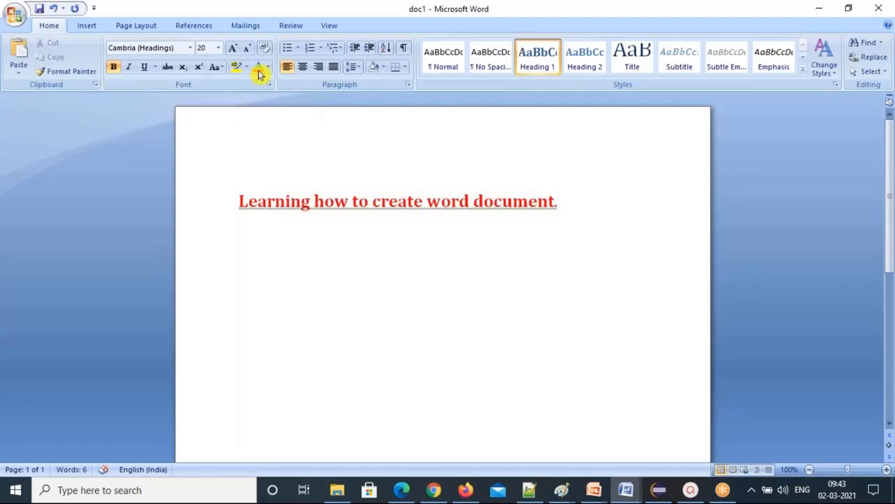
drag(238, 201, 569, 214)
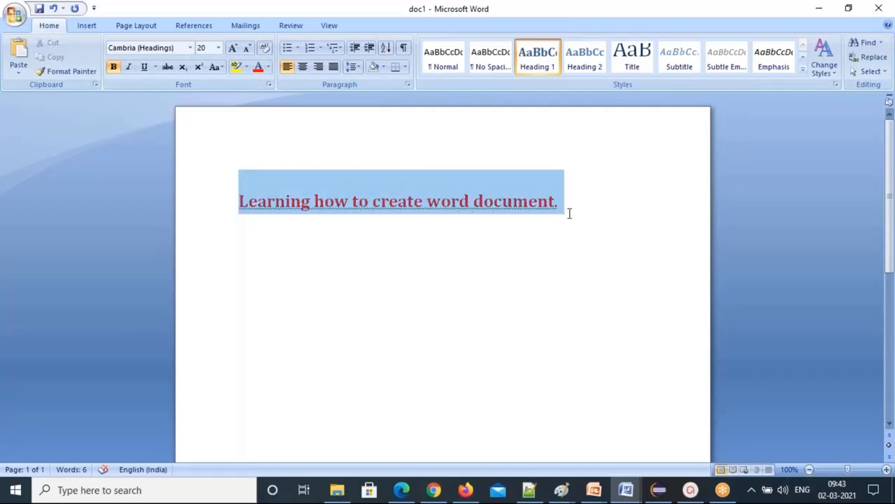
click(269, 68)
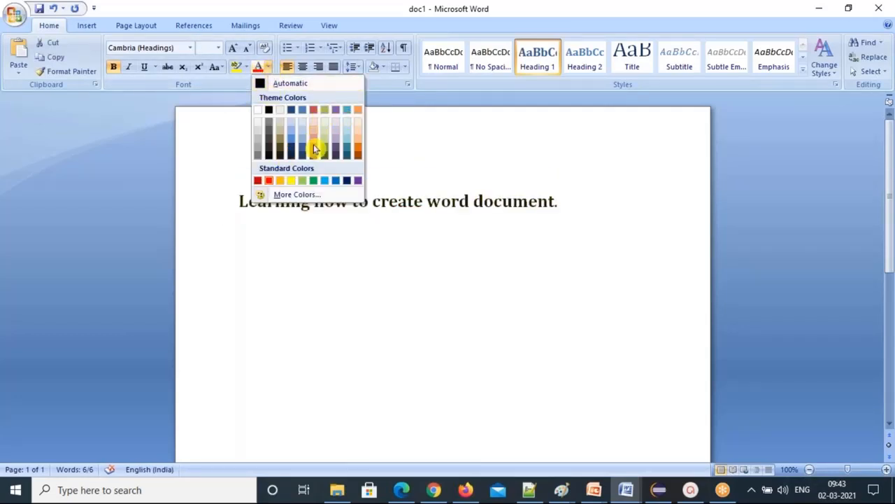
click(359, 151)
click(294, 234)
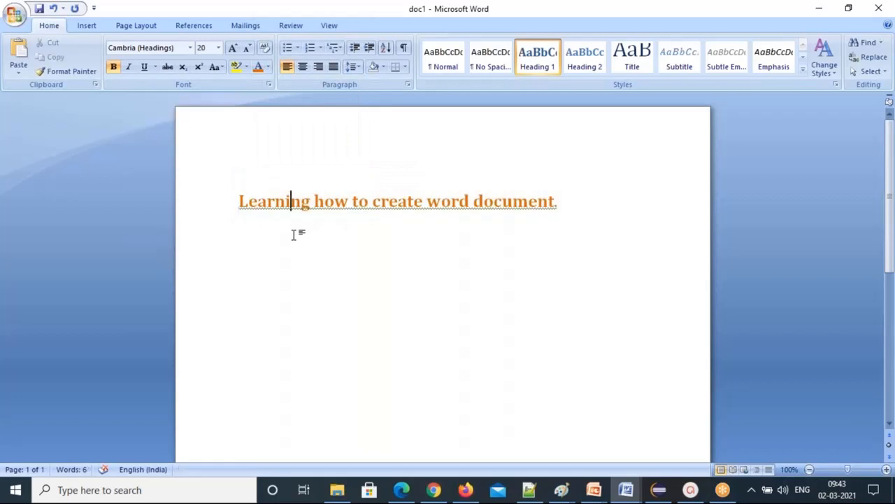
click(563, 203)
key(Return)
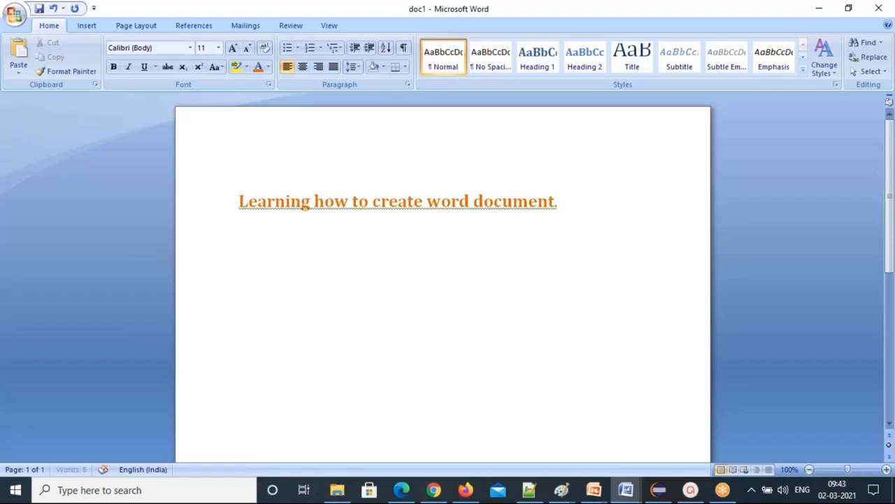
Type the three body lines, correct 'Iam' to 'I am', and remove the blank line.
text(Iam writing more content inside the word document.)
text(One more line)
key(Return)
text(Third line)
key(Return)
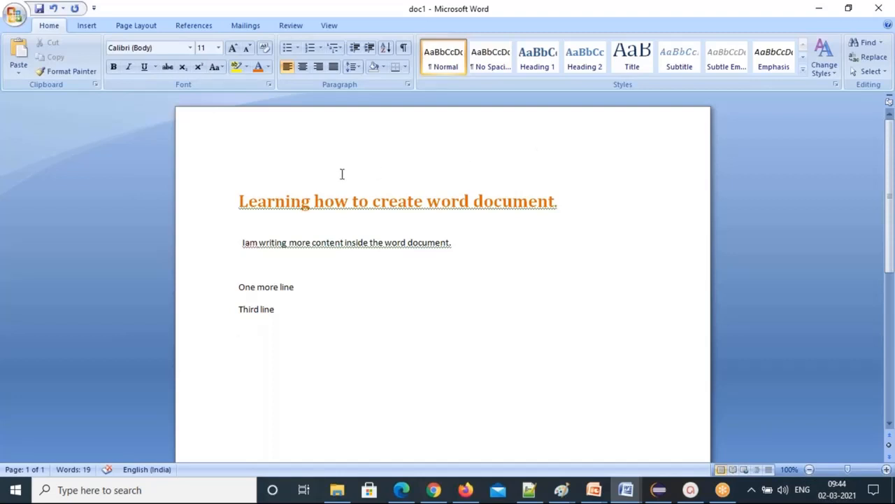
drag(243, 242, 405, 245)
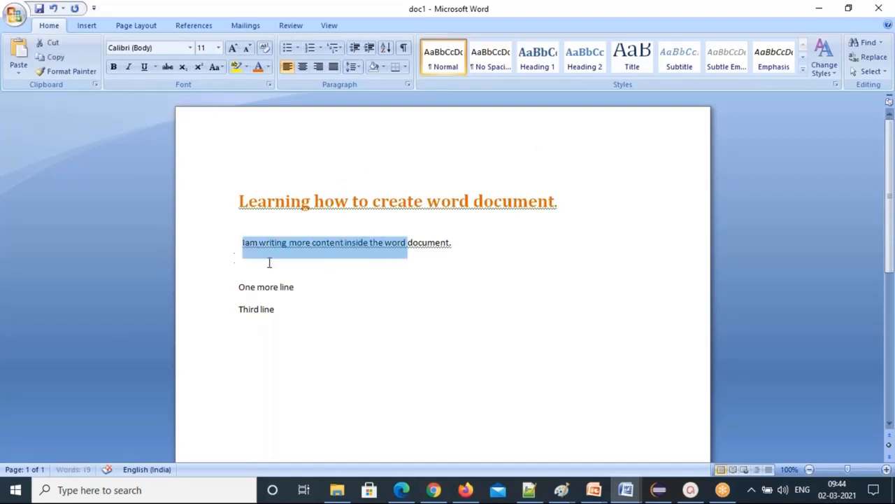
click(252, 248)
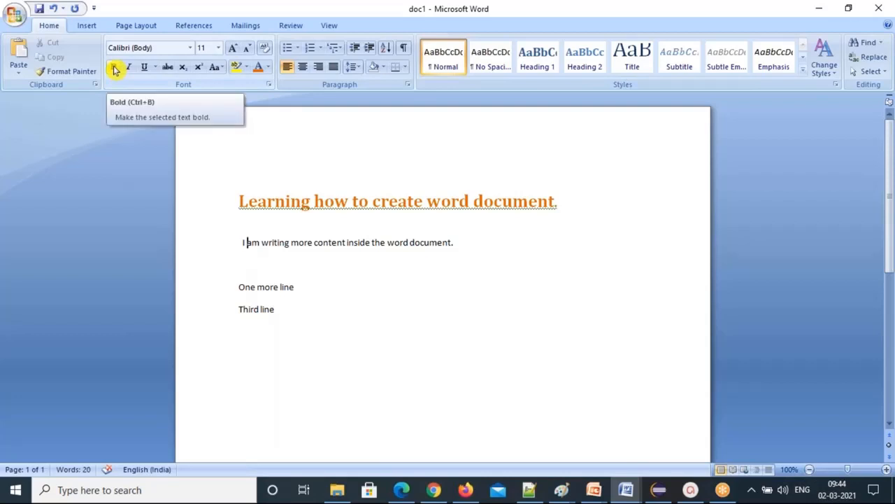
click(244, 263)
key(Delete)
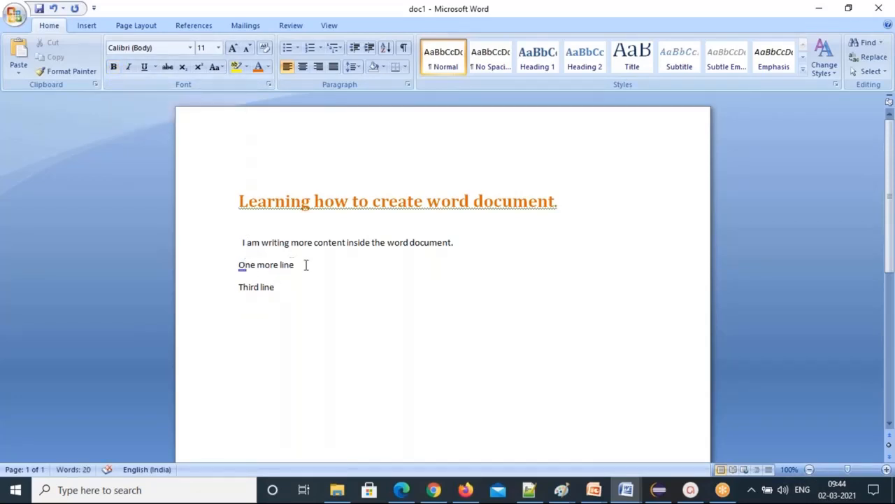
Make 'One more line' bold and 'Third line' italic, then start a new paragraph below.
drag(308, 265, 240, 264)
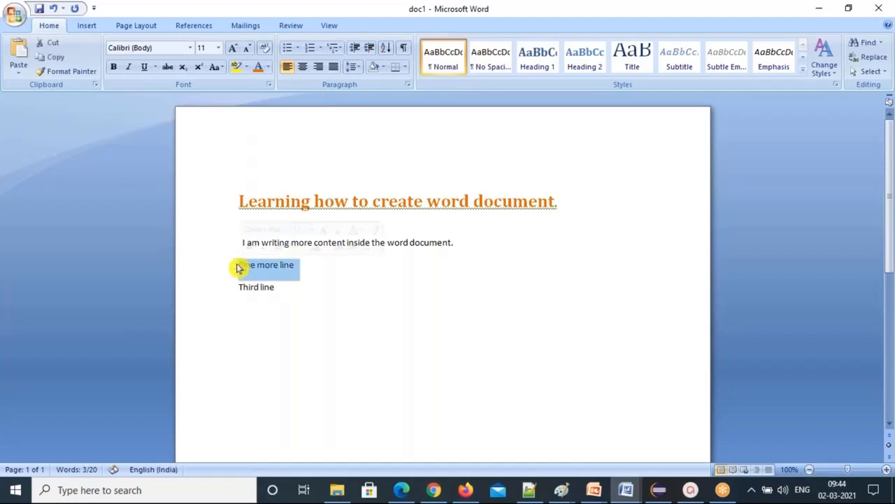
click(116, 70)
click(290, 265)
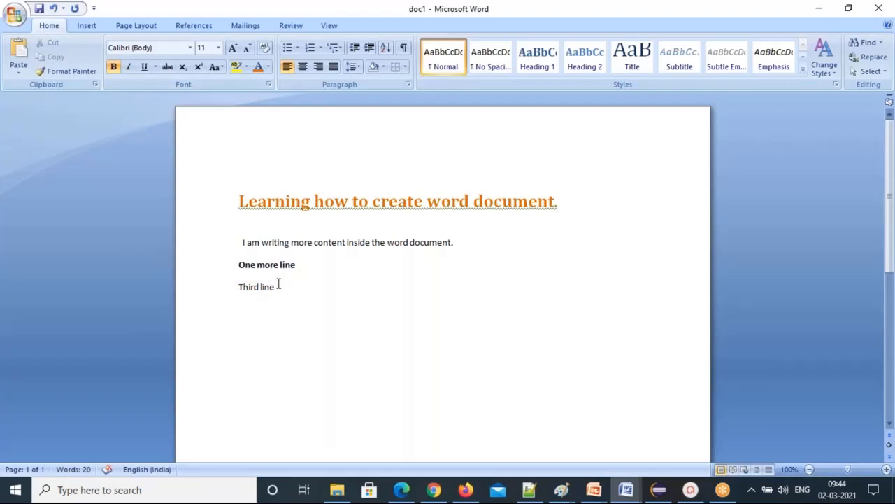
drag(279, 286, 230, 289)
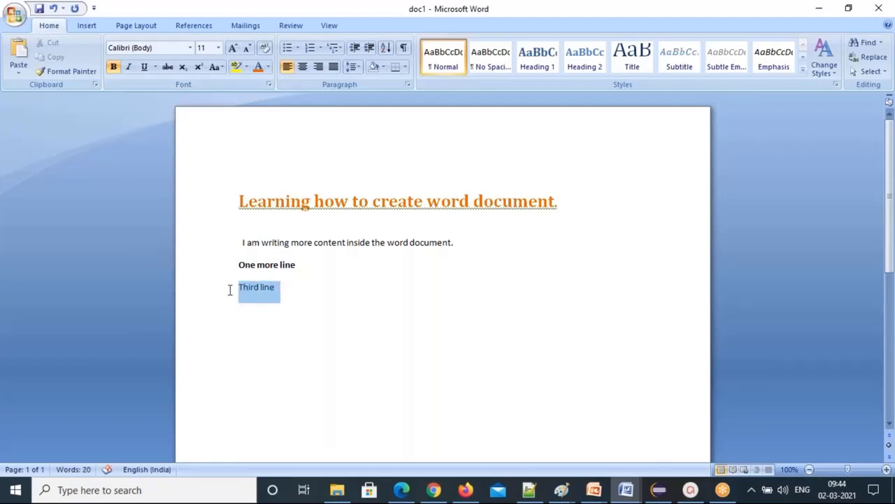
click(128, 68)
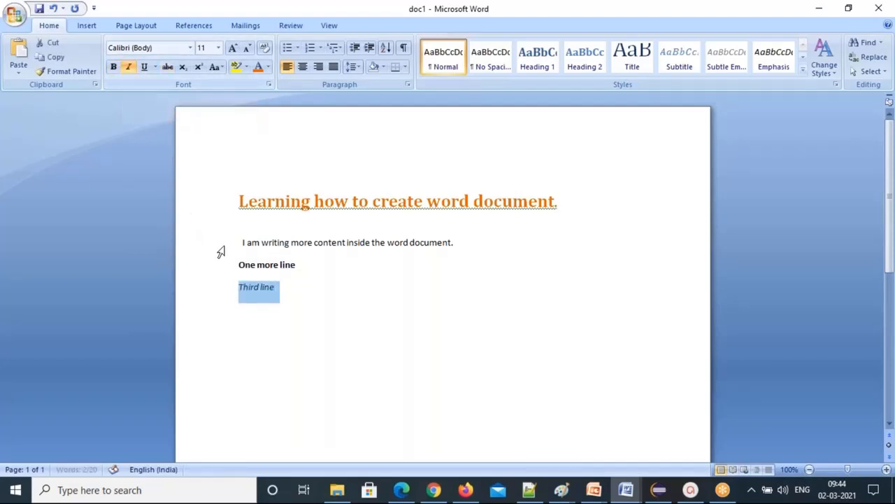
click(283, 288)
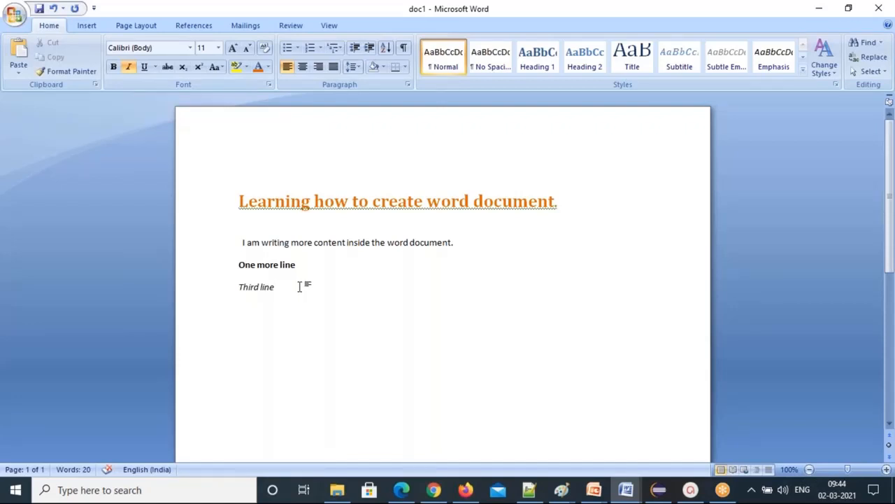
key(Return)
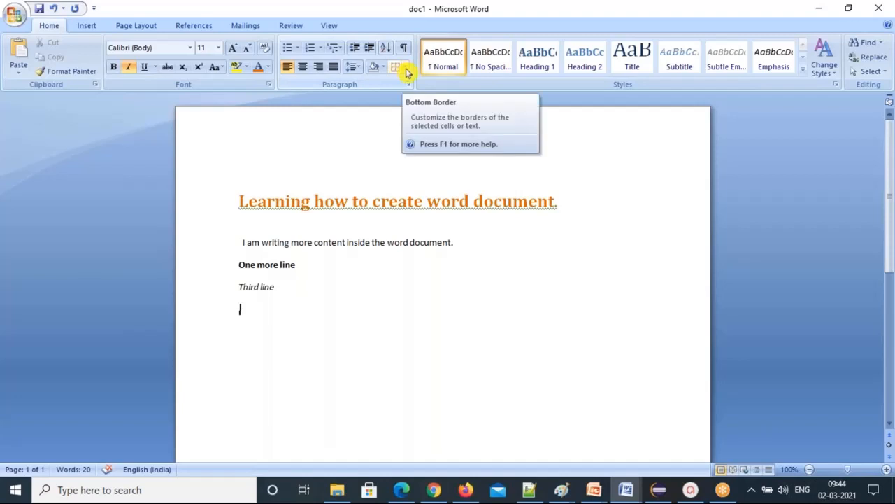
Border the empty paragraph below Third line and type 'This is a sample box' inside it.
click(407, 69)
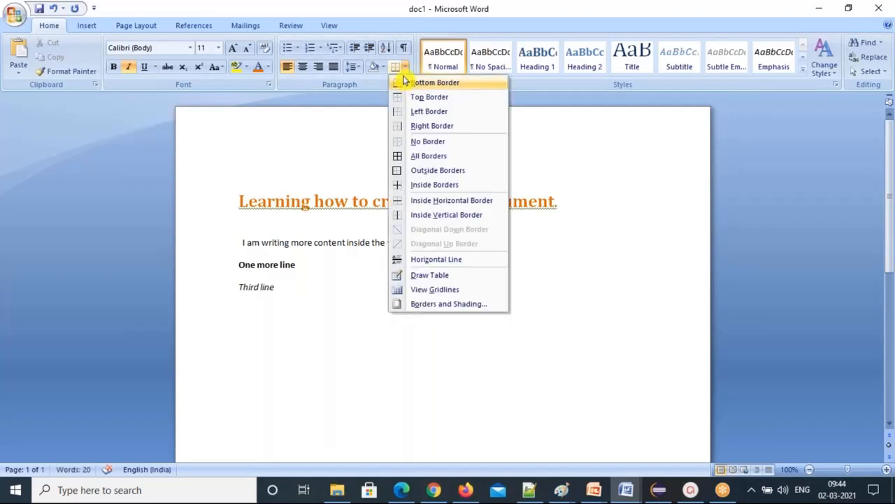
click(448, 156)
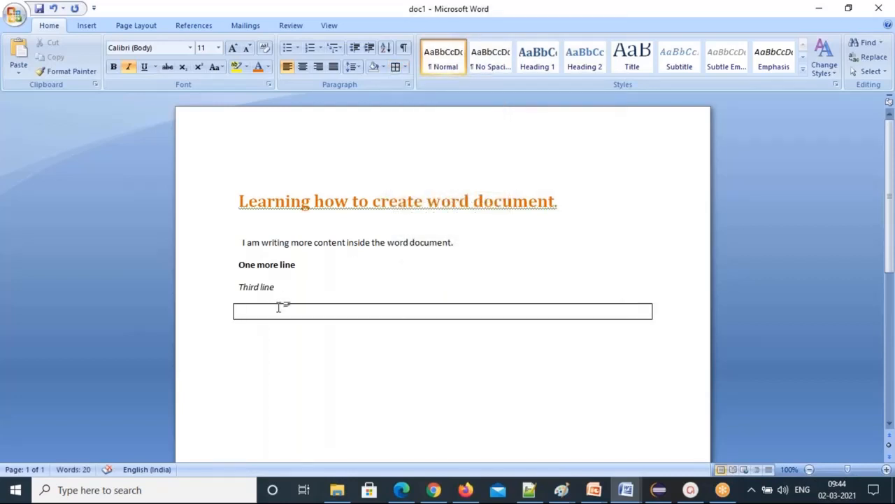
click(407, 70)
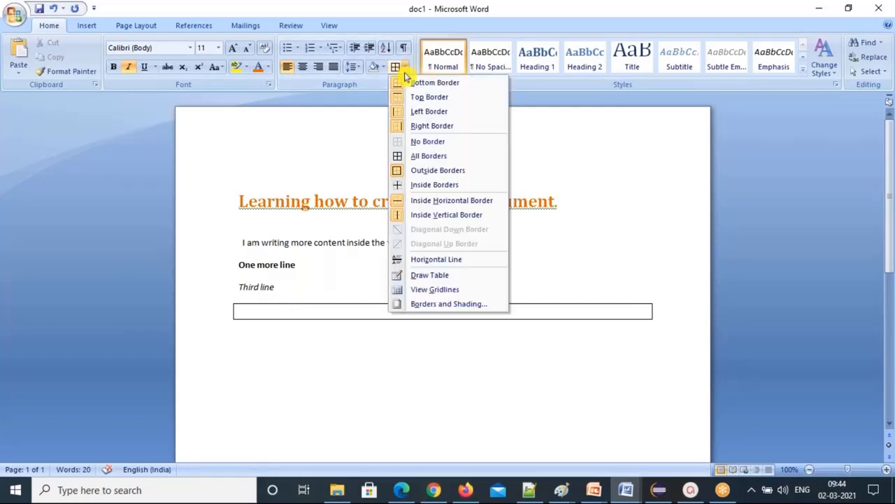
click(420, 258)
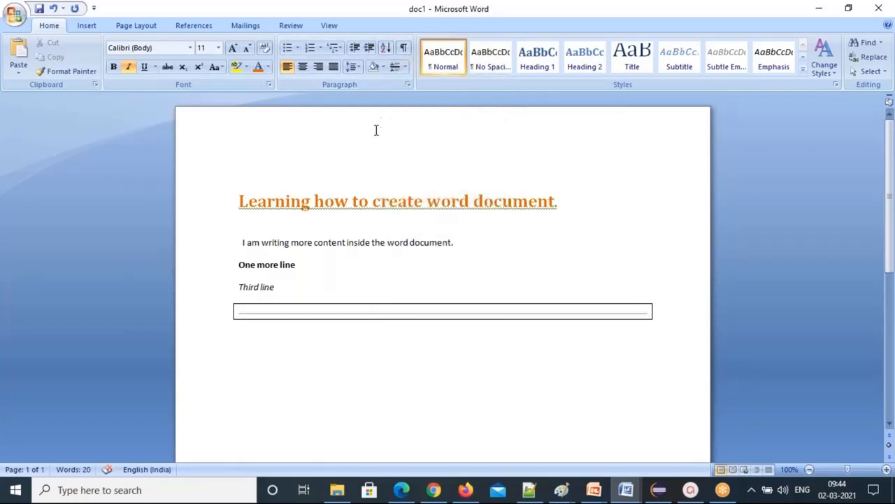
click(404, 68)
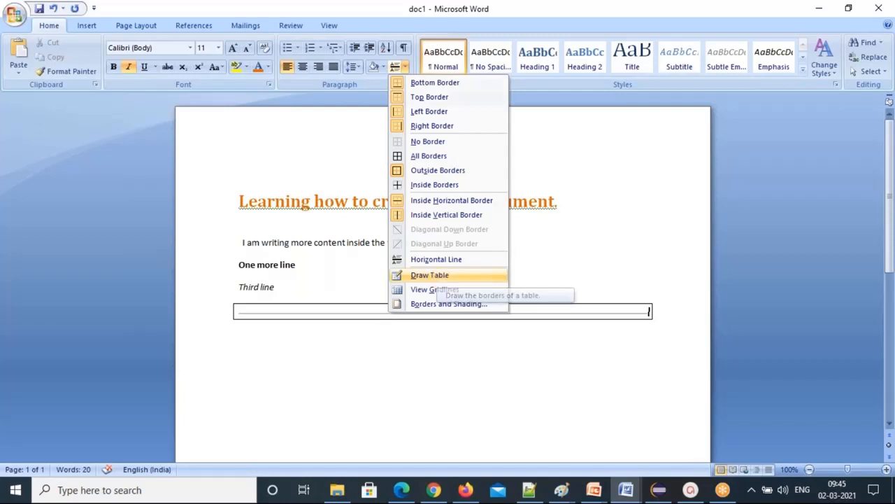
click(438, 276)
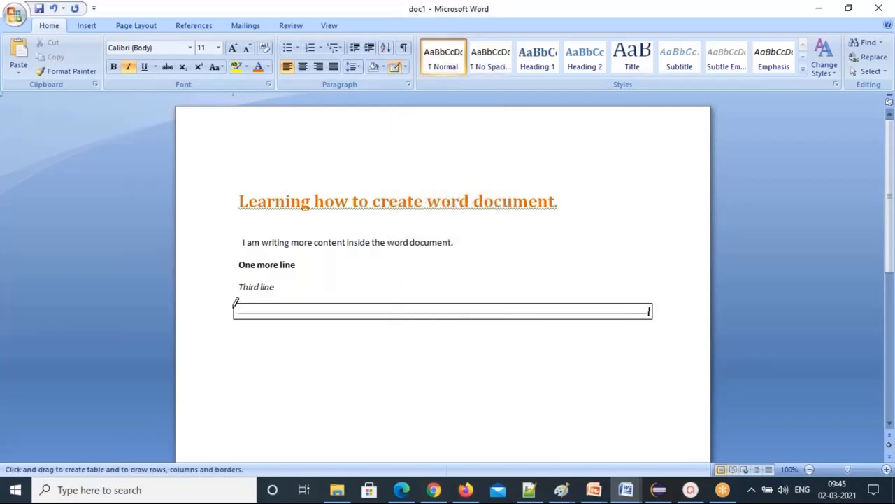
mouse_move(233, 343)
mouse_down()
mouse_move(235, 307)
mouse_move(249, 310)
mouse_up()
text(This is a )
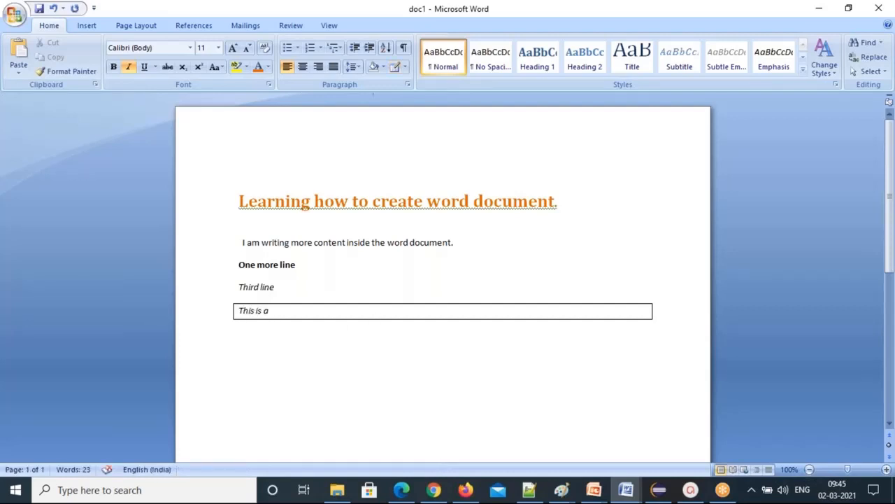
text(sample box)
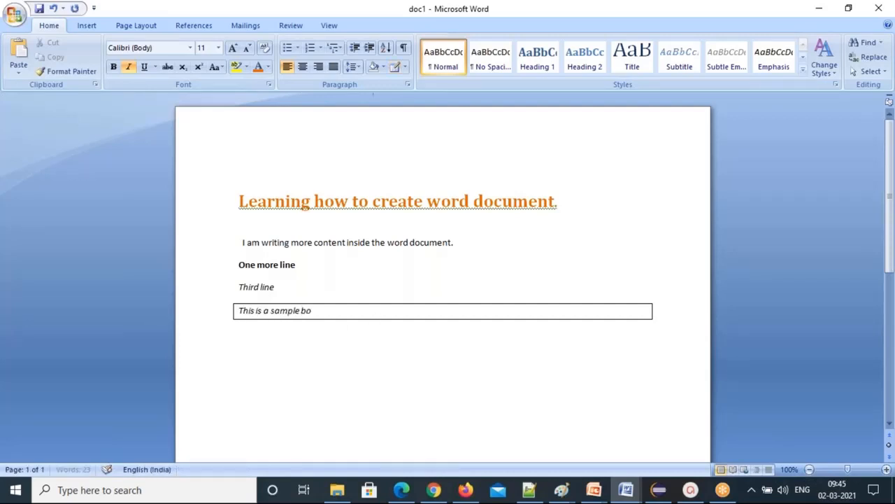
click(251, 340)
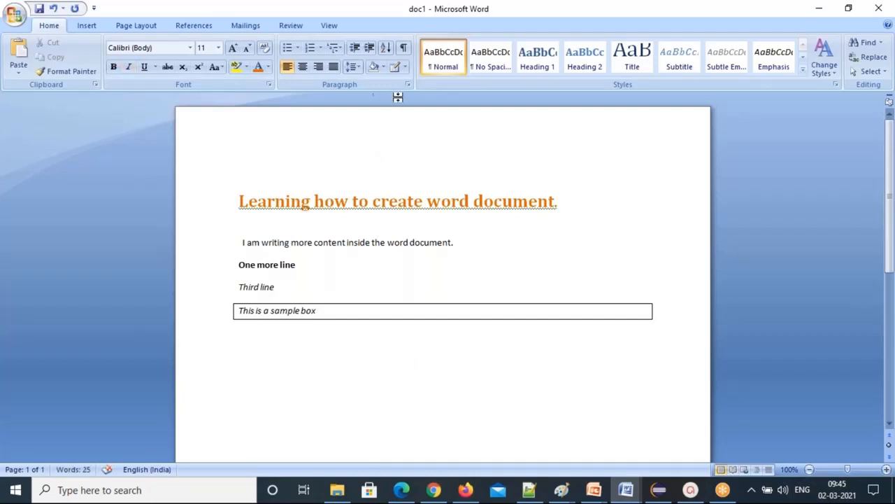
click(404, 70)
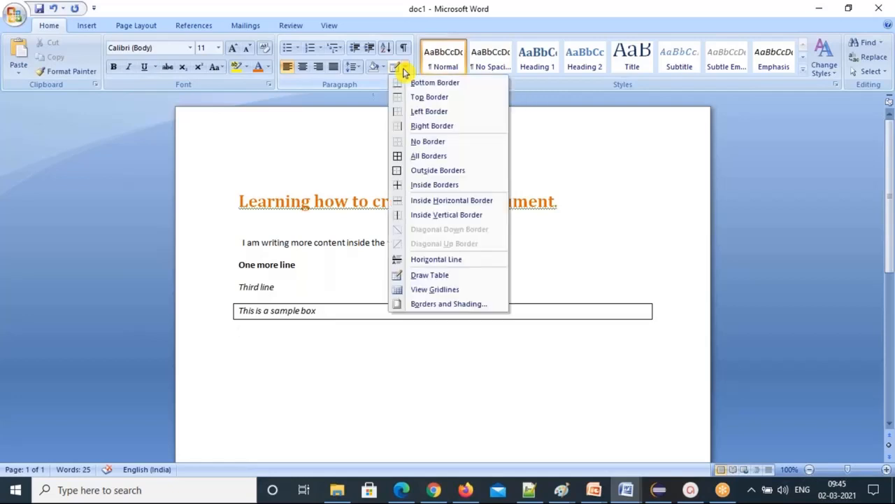
Draw a table below the sample box, adding vertical dividers to make six columns.
click(450, 276)
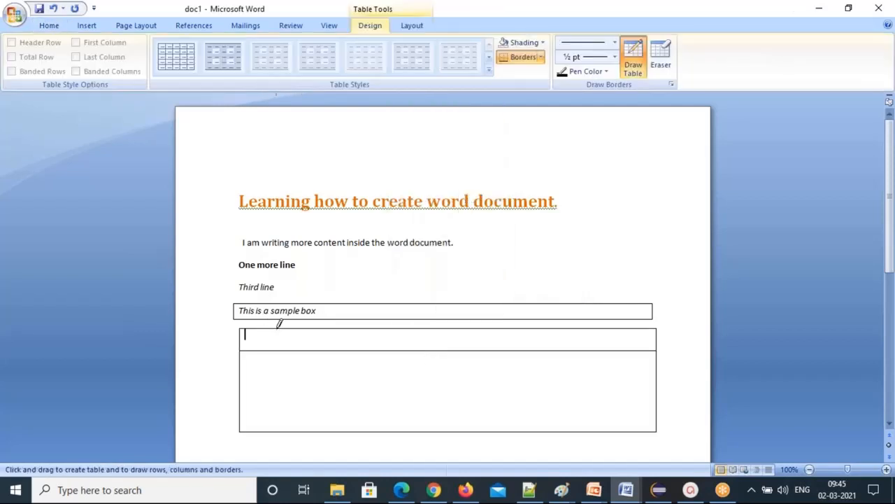
drag(279, 323, 279, 431)
drag(347, 323, 348, 430)
drag(438, 324, 441, 384)
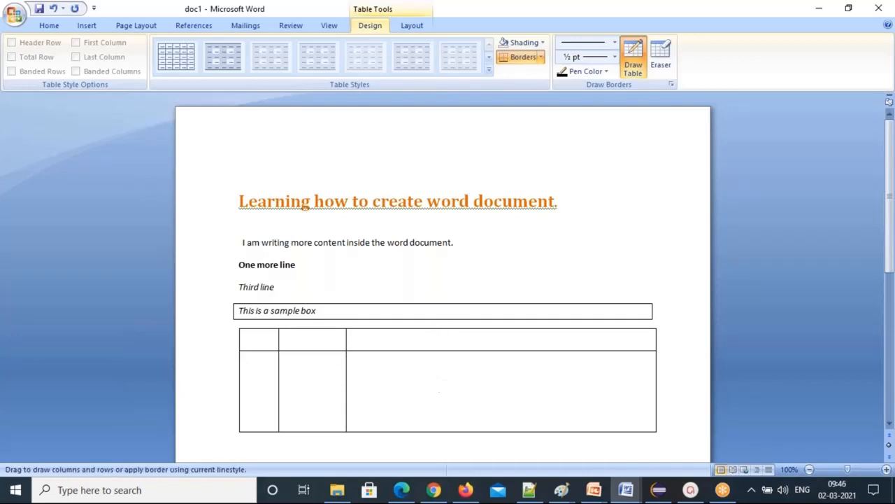
drag(494, 327, 496, 432)
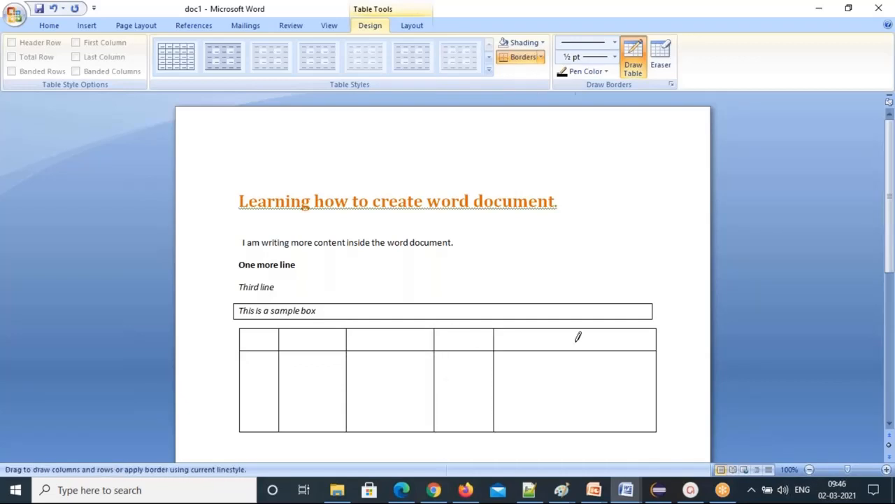
drag(577, 324, 577, 431)
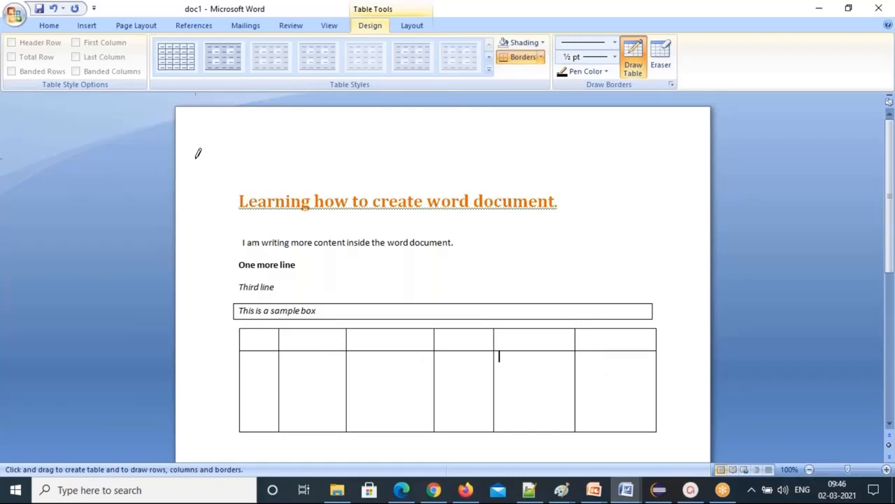
key(Escape)
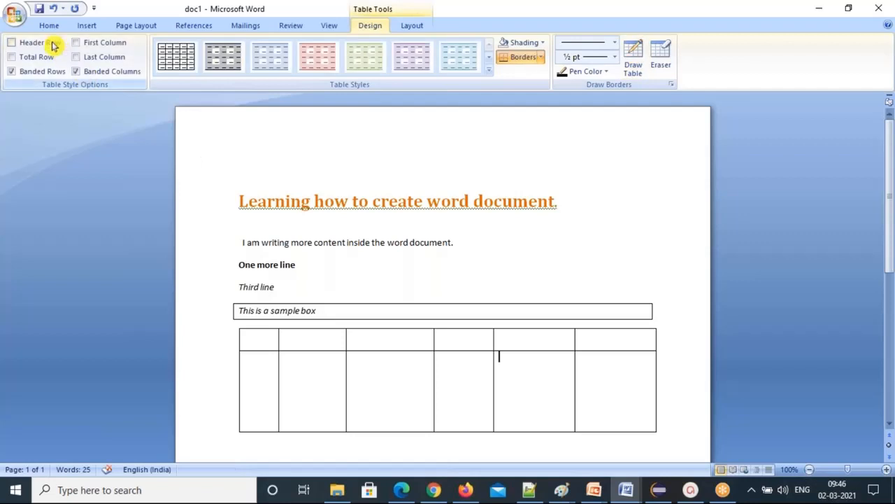
click(48, 25)
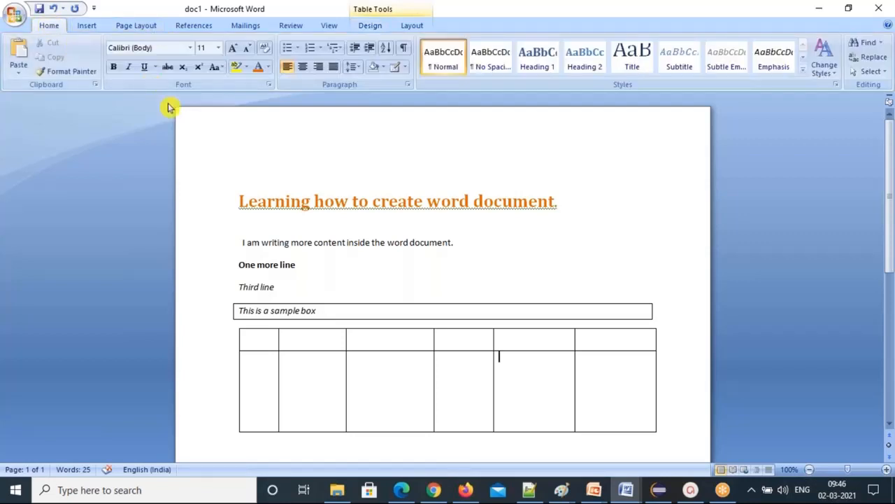
Enter header labels Sno, Firstname, lastName, email, phonenumber and City in the first row.
click(241, 335)
click(250, 337)
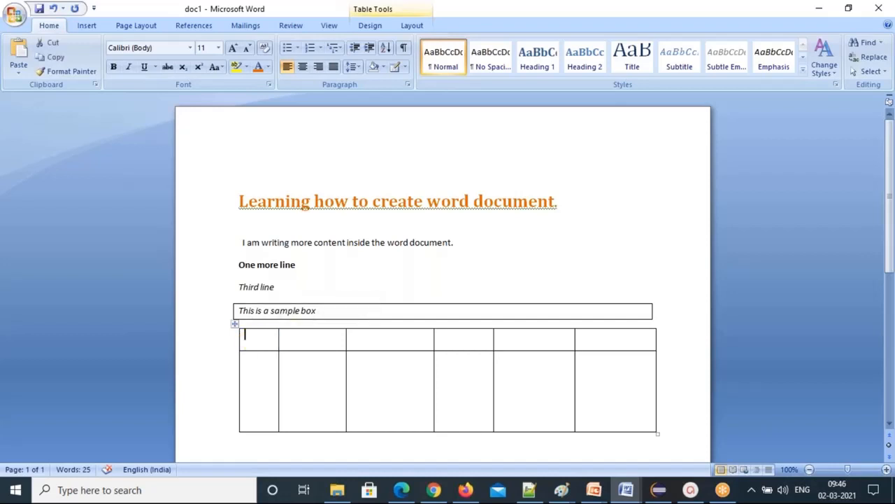
text(Sno)
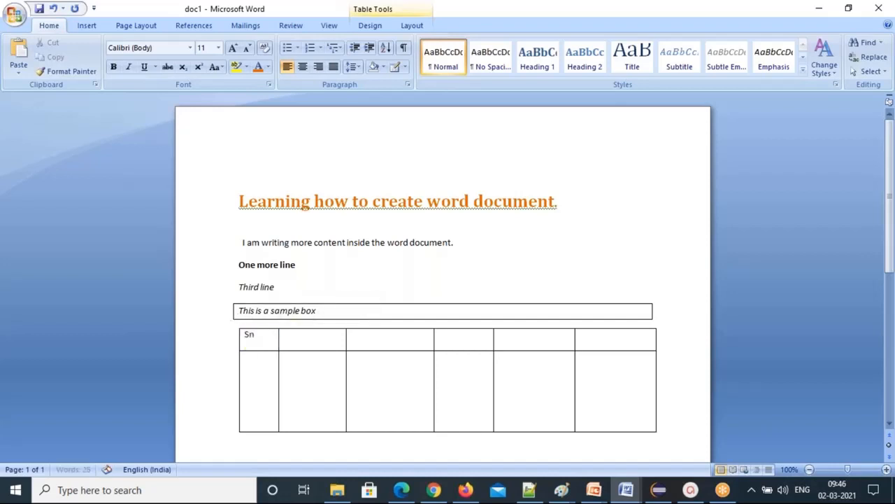
click(300, 336)
text(Firstname)
click(367, 340)
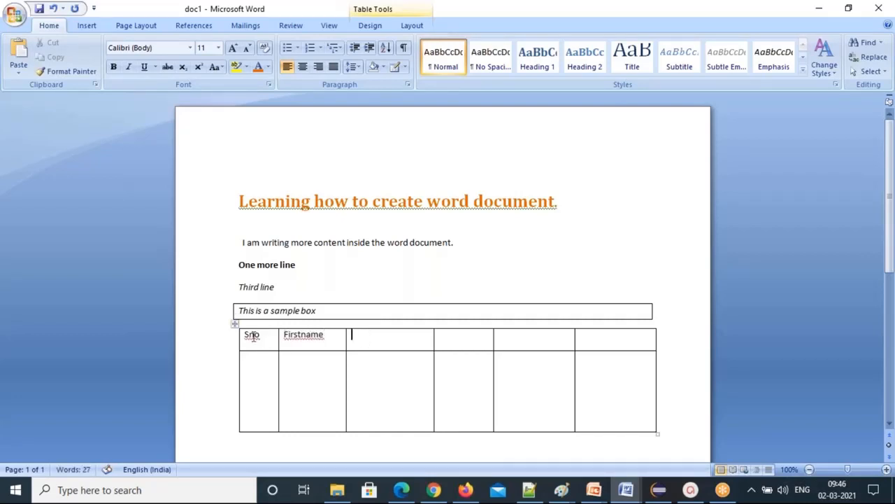
text(lastName)
click(462, 336)
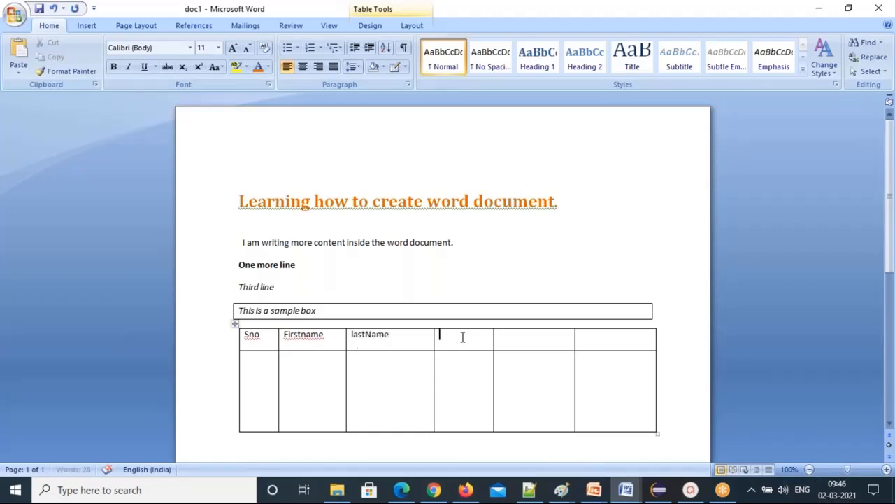
text(email)
click(520, 338)
text(phone)
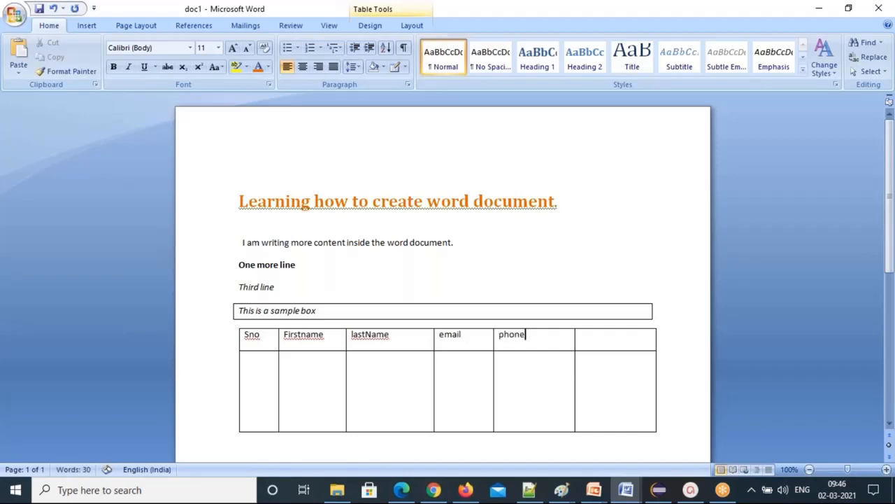
text(number)
click(604, 336)
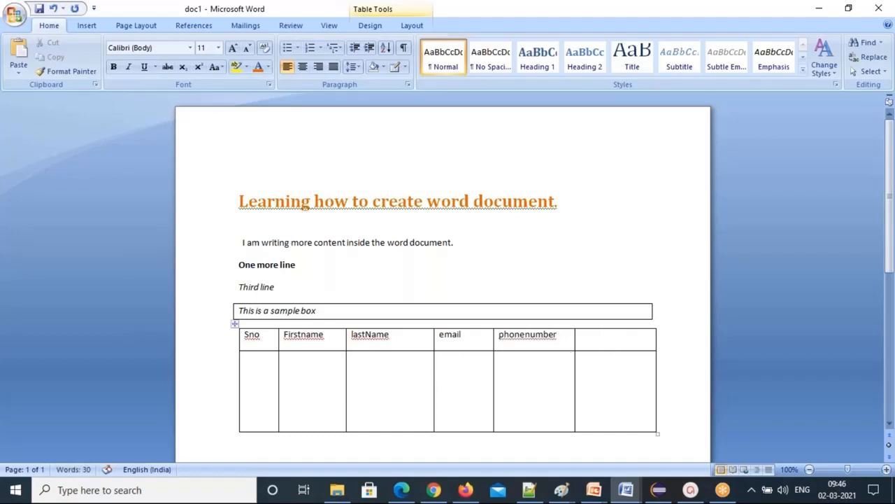
text(City)
Draw two horizontal lines across the table body to make three body rows.
click(268, 372)
click(396, 68)
drag(243, 378, 600, 374)
drag(244, 407, 591, 407)
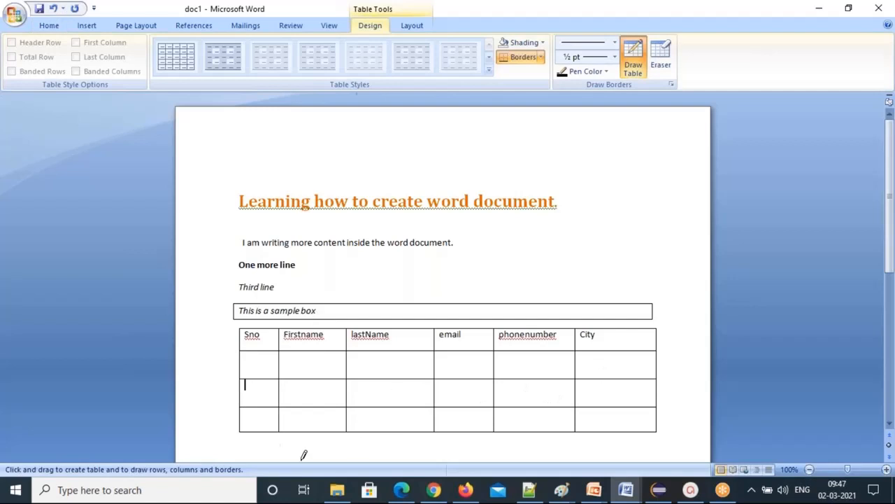
Number the three body rows 1, 2 and 3 in the Sno column.
click(253, 362)
text(1)
key(Down)
text(2)
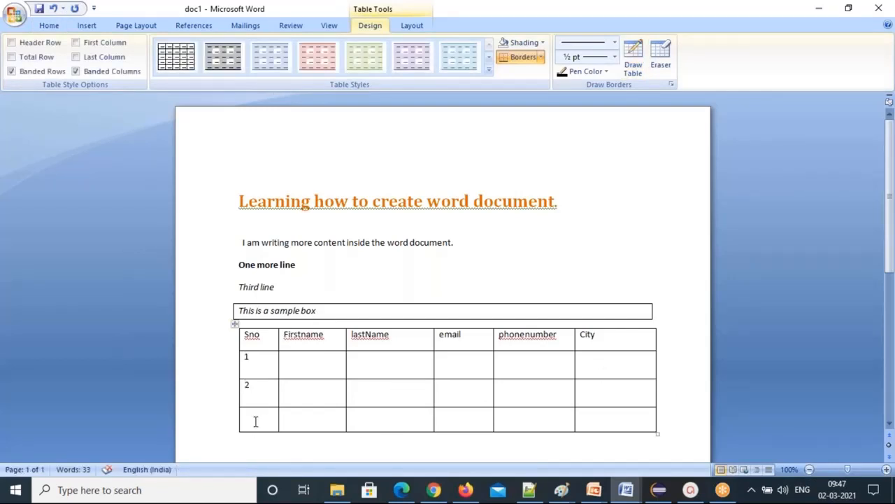
click(256, 421)
text(3)
Fill in the first contact's first name, last name, e-mail, phone number and city.
click(292, 361)
text(Ch)
click(355, 363)
text(rames)
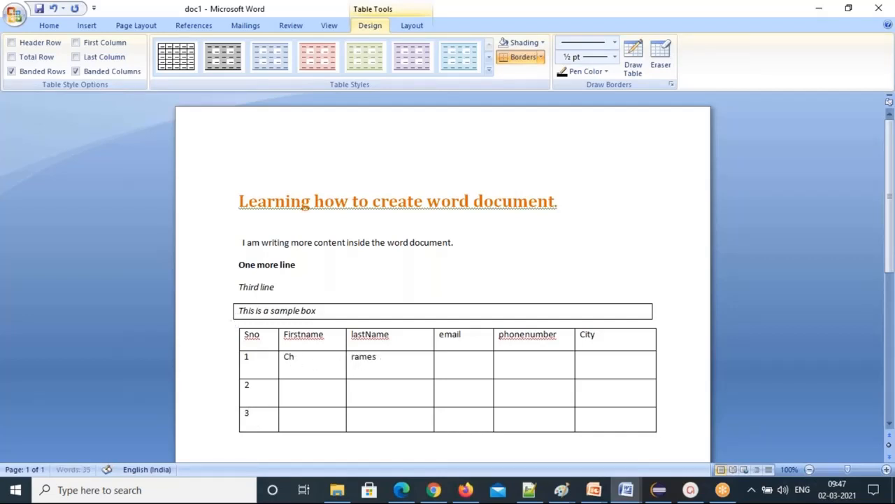
text(h)
click(464, 361)
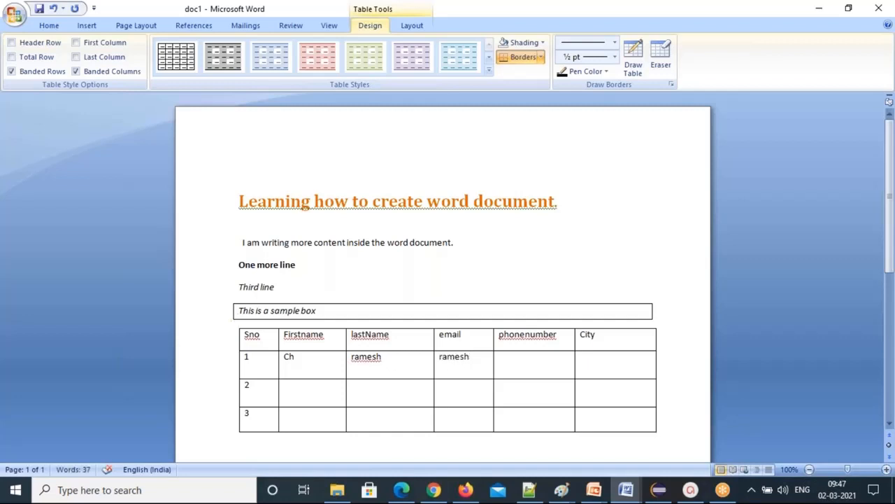
click(524, 360)
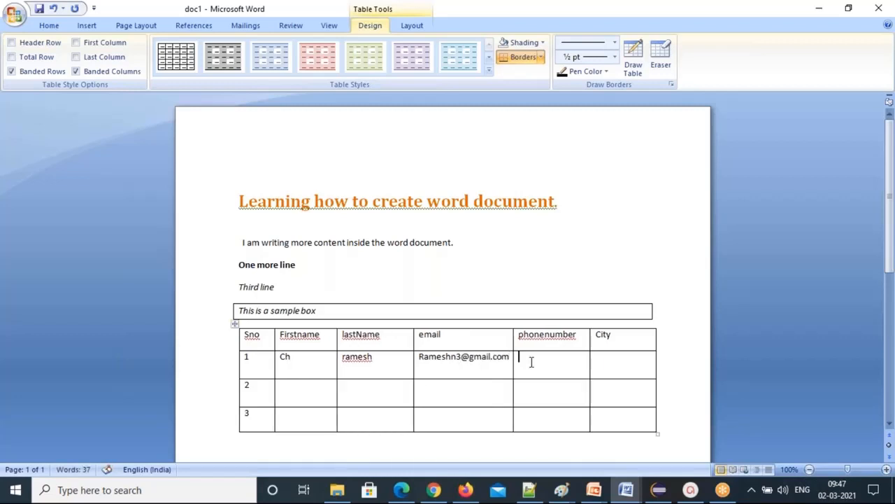
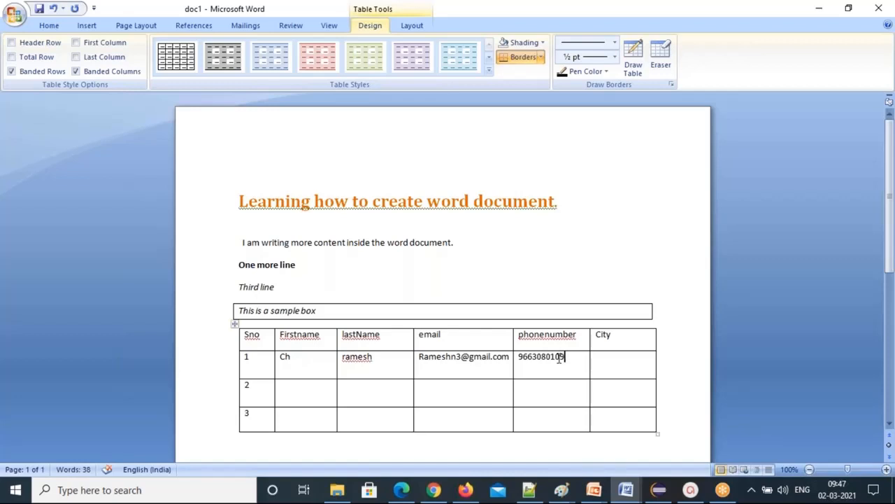
click(600, 359)
text(Bengalore)
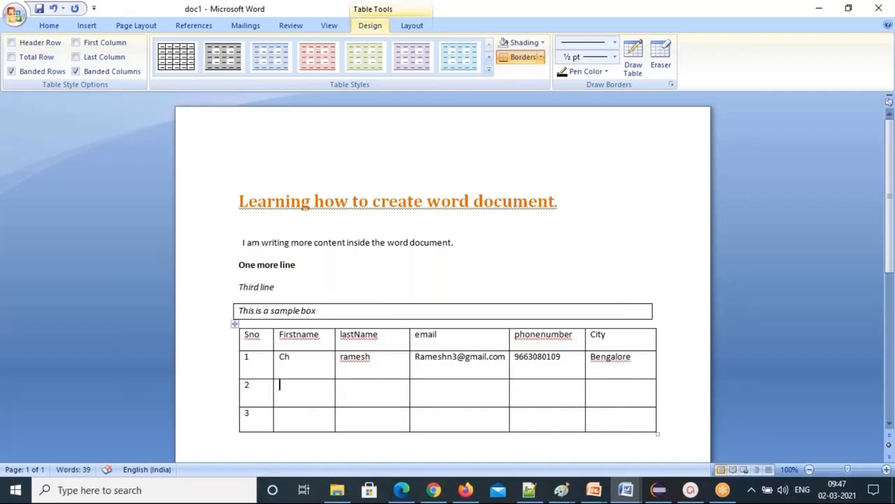
text(preethi)
Fill in the second contact's last name, e-mail, phone number and city.
click(356, 389)
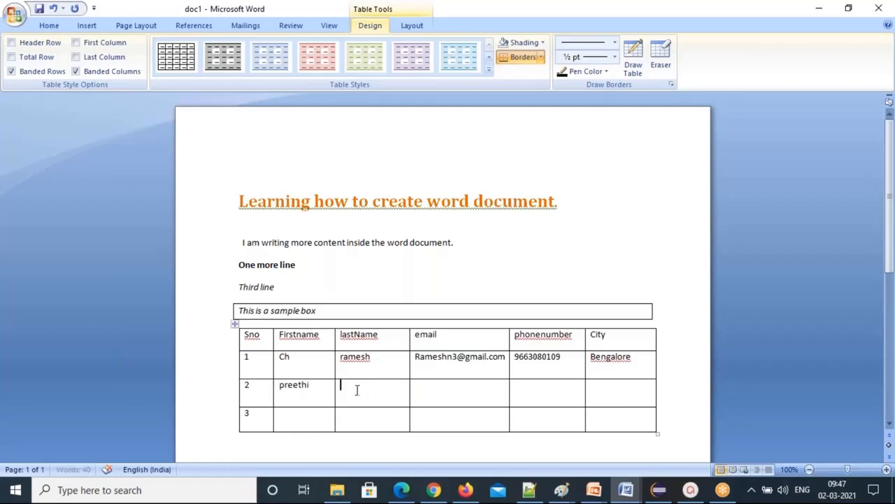
text(P)
key(Tab)
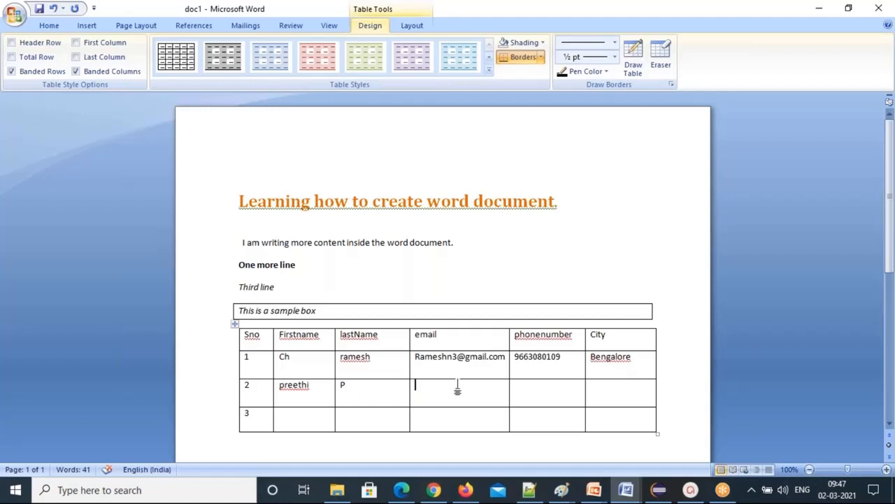
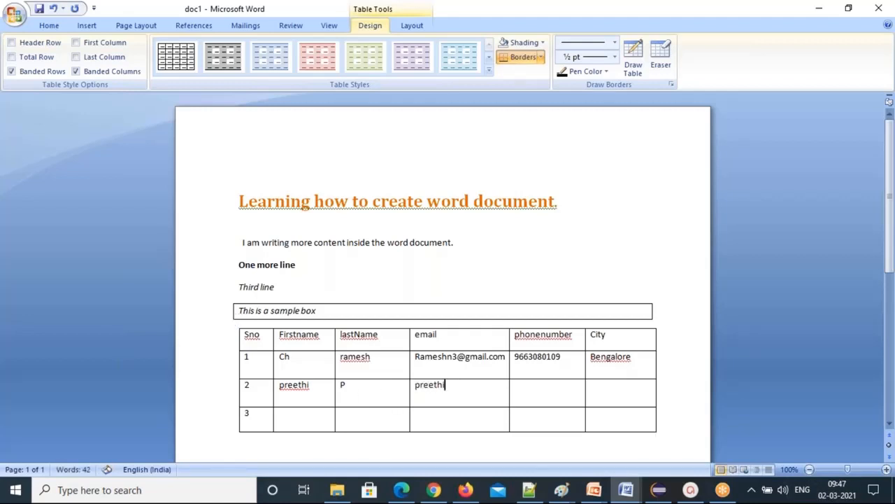
key(Tab)
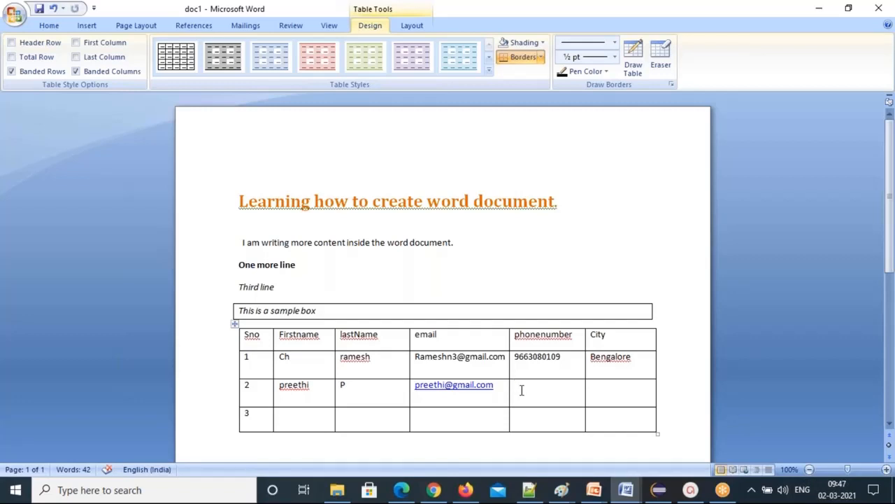
click(592, 389)
text(US)
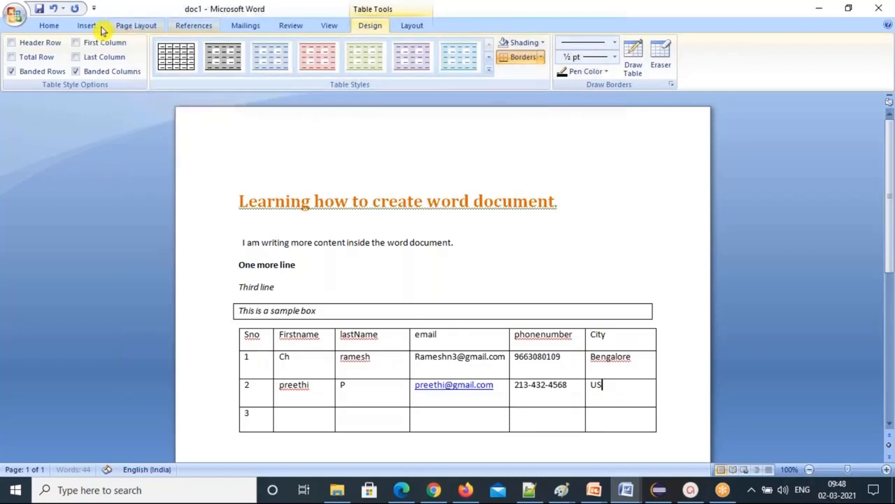
click(48, 28)
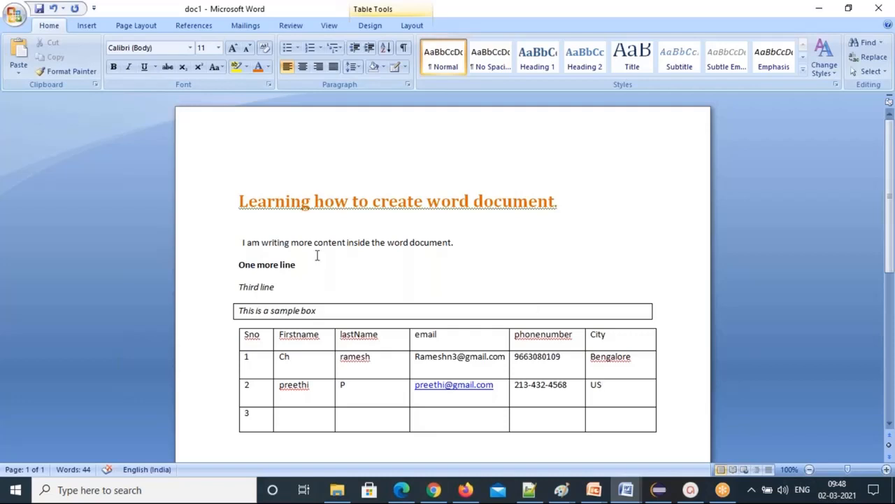
Save doc1 from the Office button menu, close its window, and return to the Test folder.
click(16, 13)
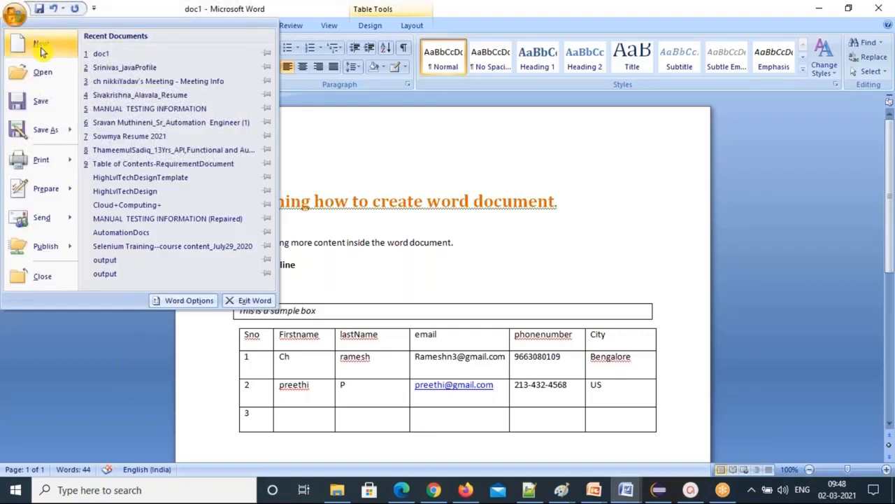
click(46, 104)
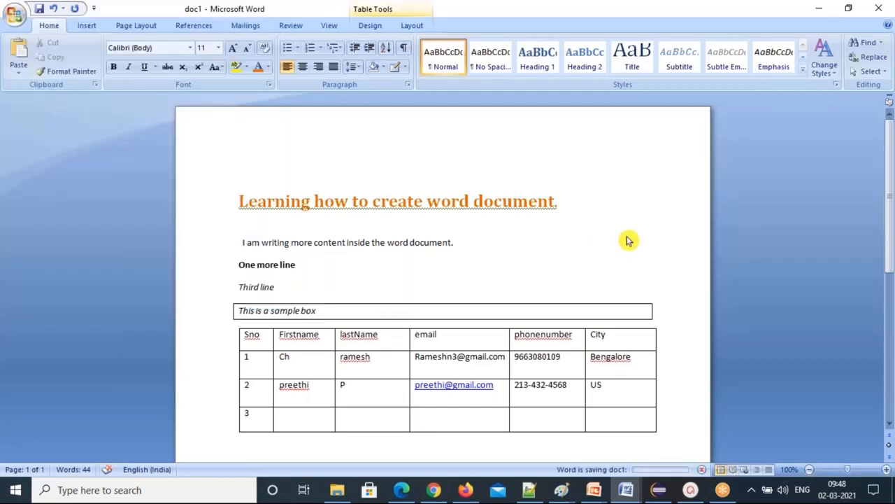
drag(158, 14, 150, 83)
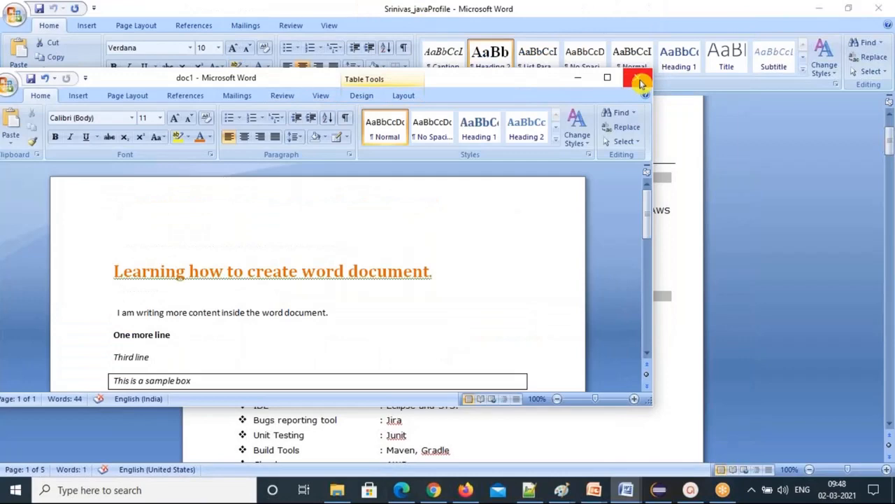
click(642, 84)
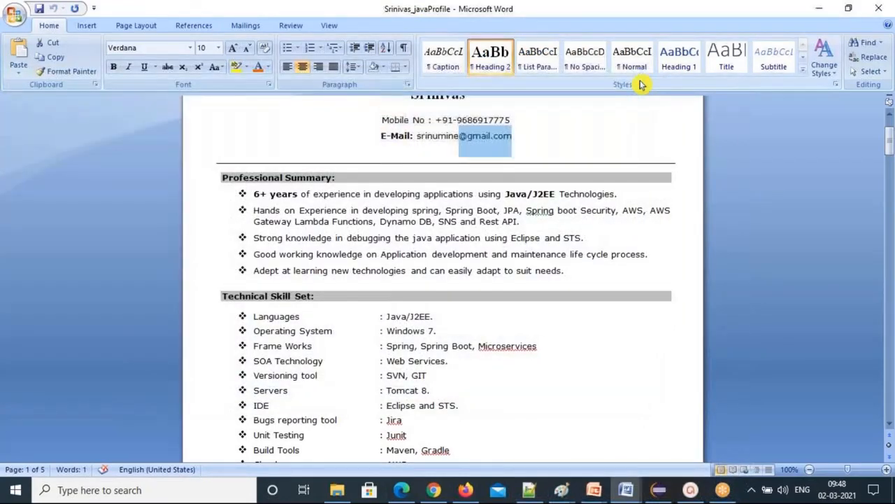
click(337, 493)
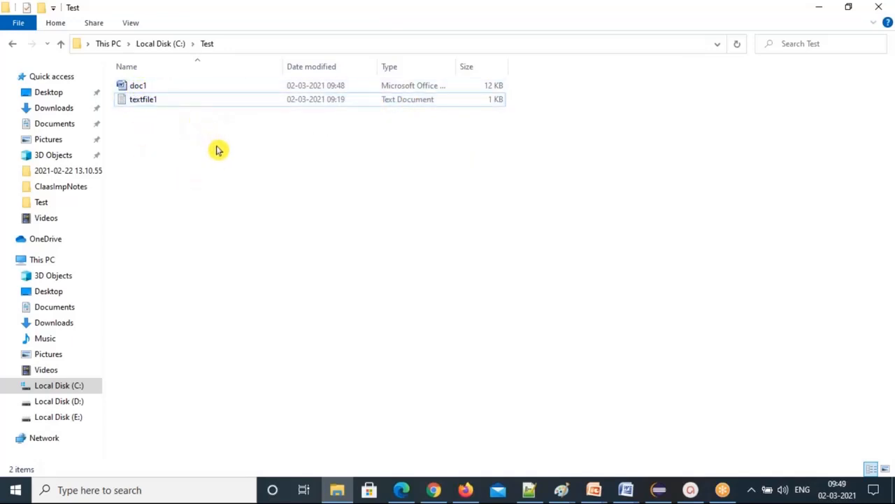
Add a new Microsoft Office Word Document to the Test folder, name it doc2, and open it.
click(532, 491)
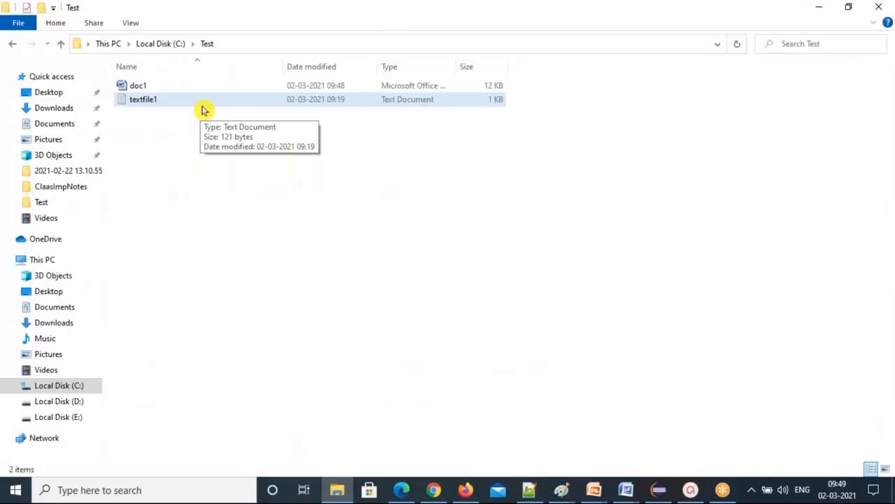
right_click(294, 158)
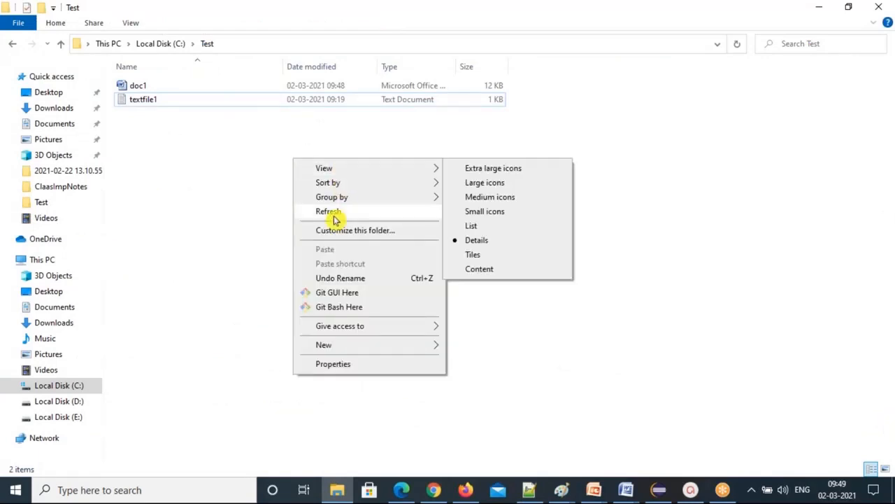
mouse_move(328, 344)
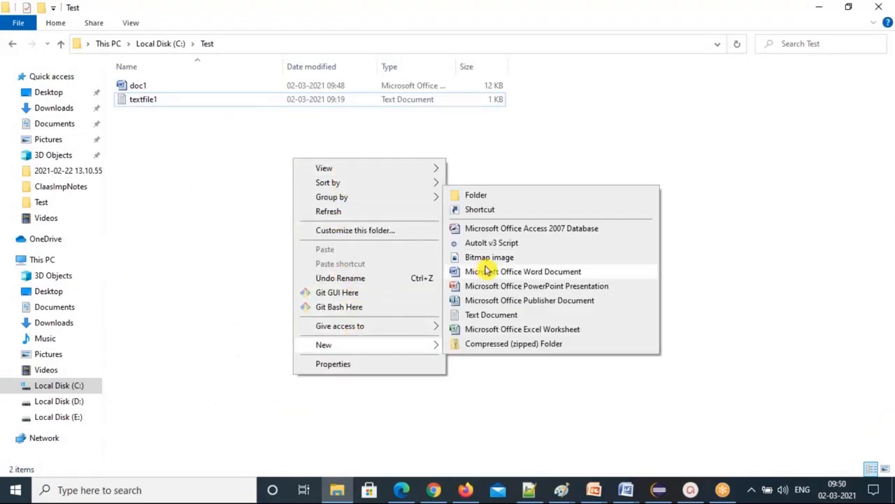
click(494, 258)
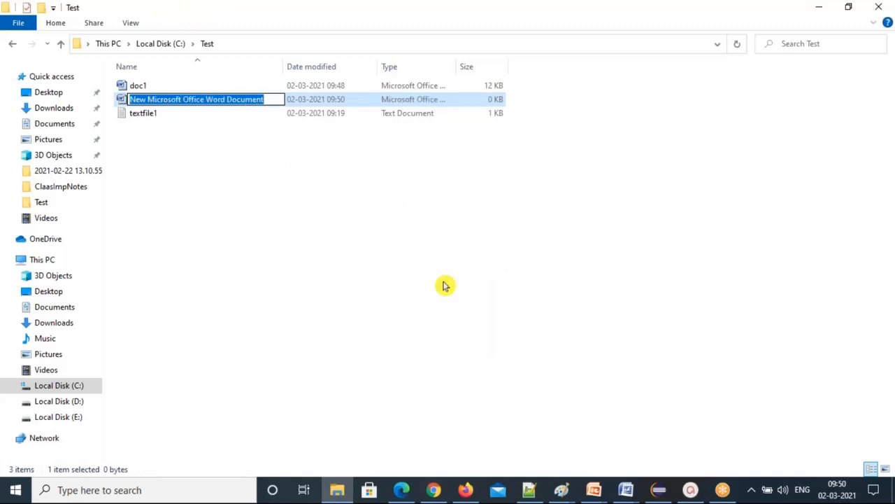
text(do)
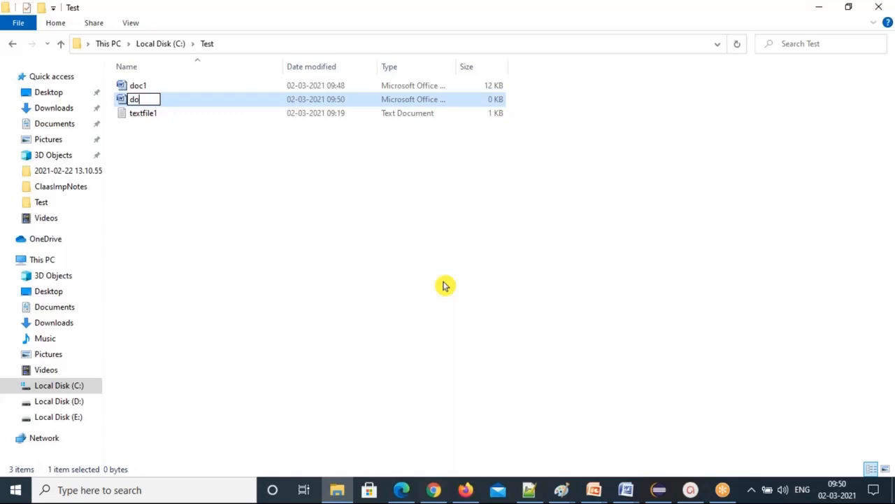
text(c2)
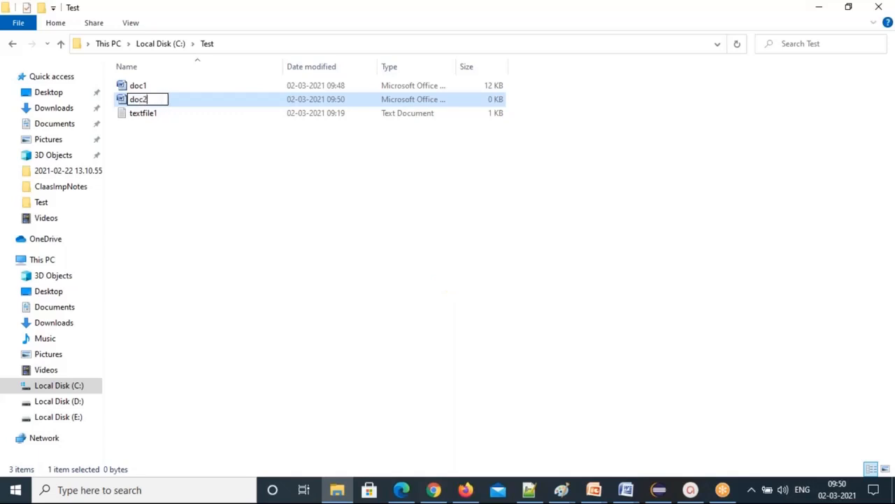
key(Return)
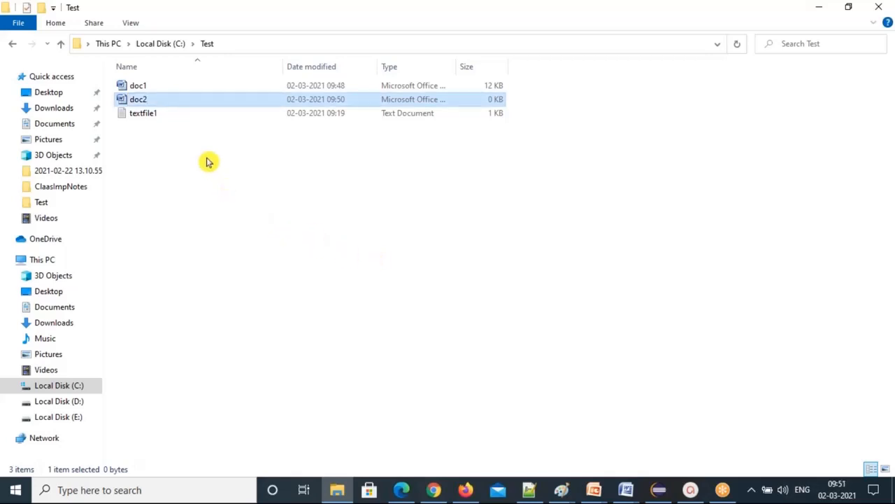
key(F2)
double_click(205, 103)
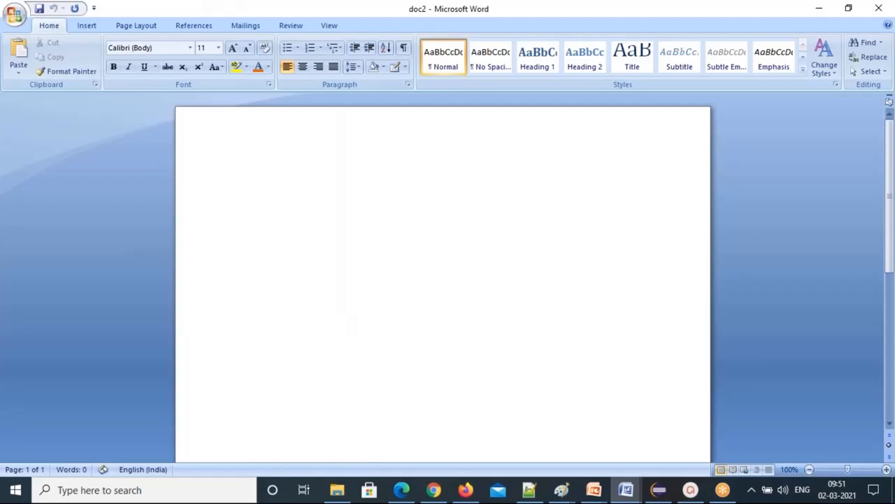
text(Doc2Title)
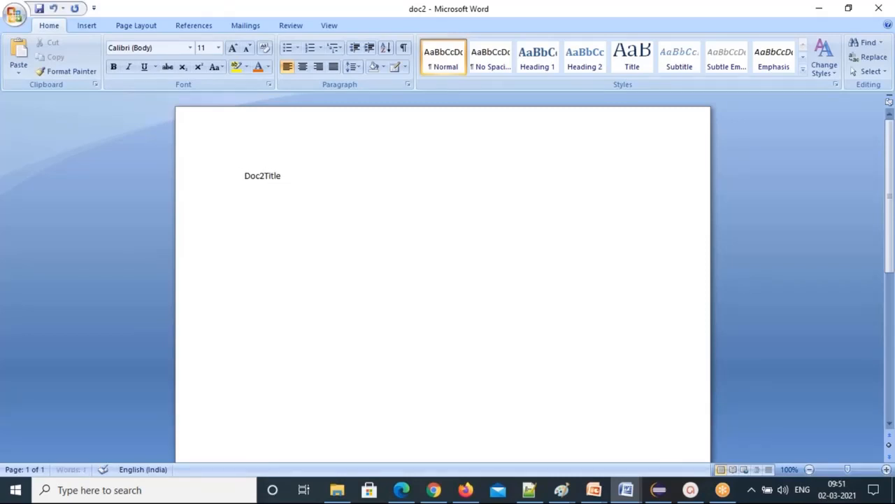
key(Return)
key(Return)
text(content1)
key(Return)
text(1234567890)
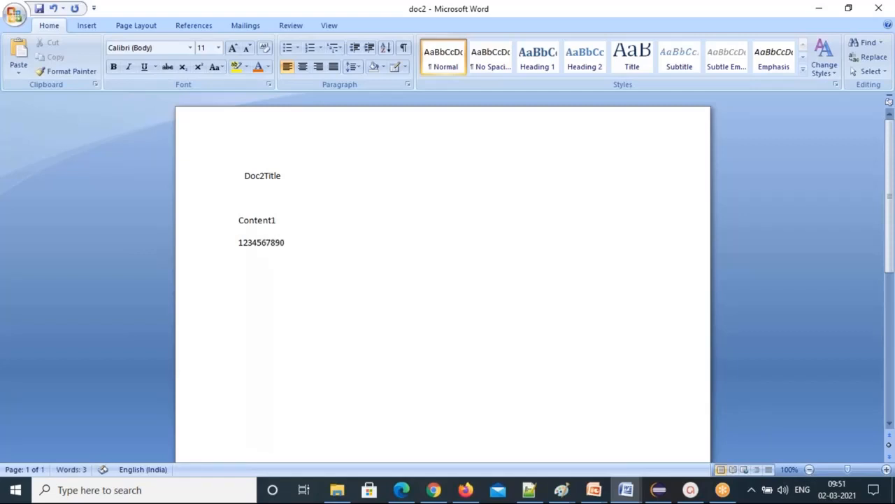
key(Return)
Make Doc2Title a Heading 1 and add a Heading 2 line Title2 below it.
drag(245, 176, 312, 178)
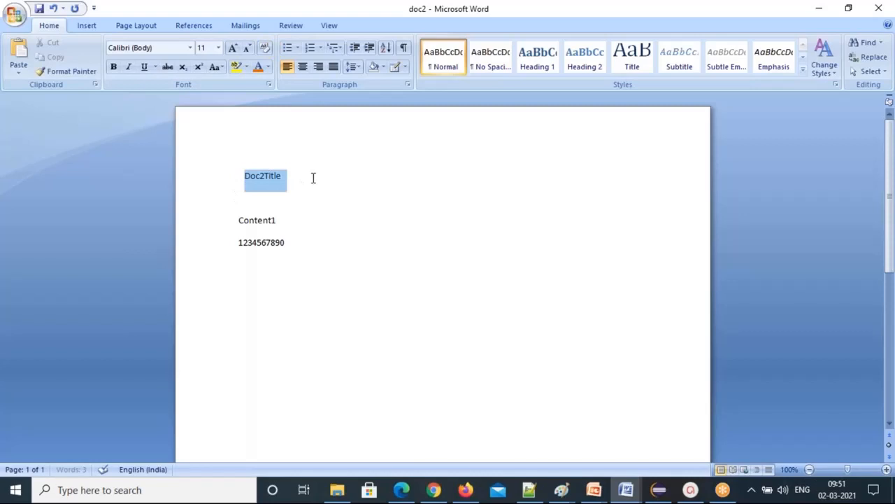
click(536, 64)
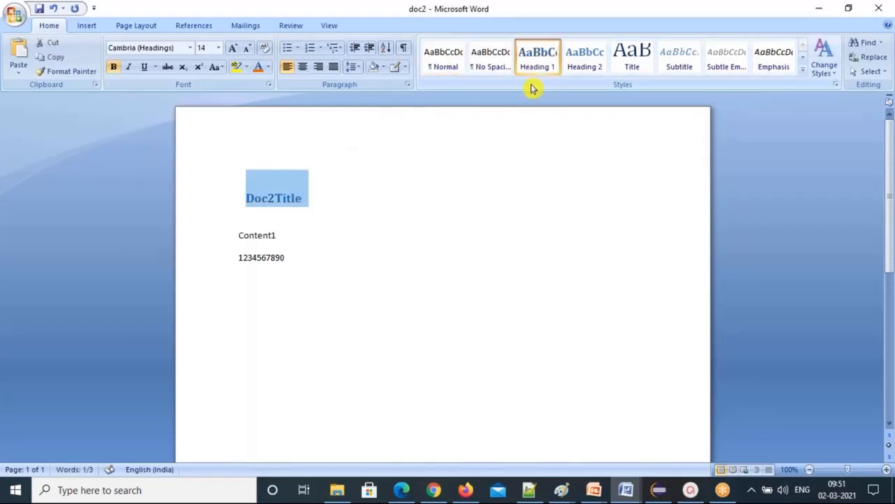
click(313, 207)
text(t)
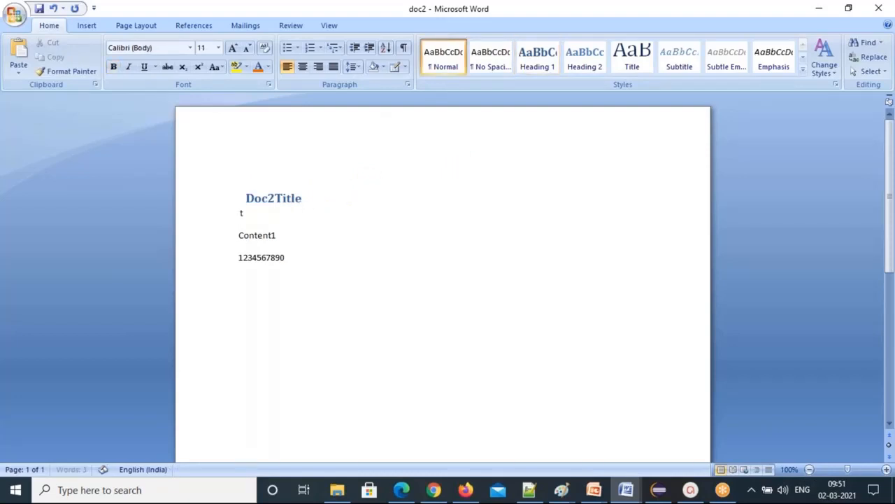
text(itle2)
drag(268, 212, 239, 214)
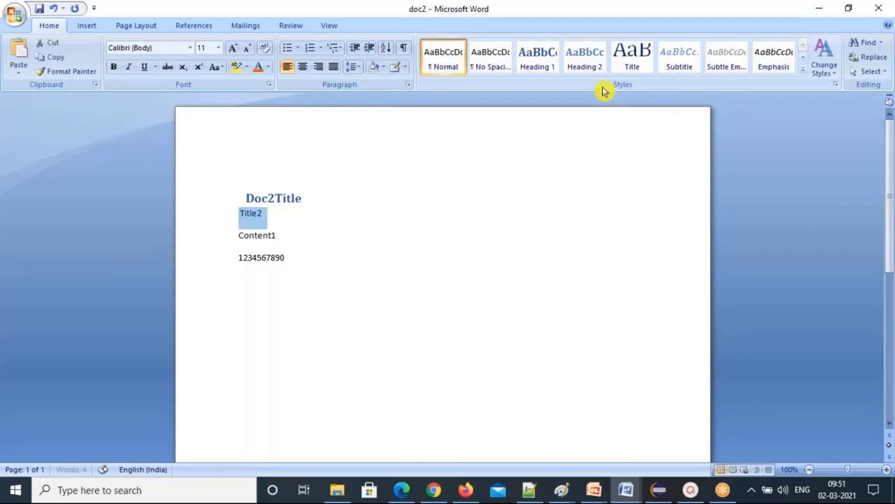
click(587, 60)
click(587, 60)
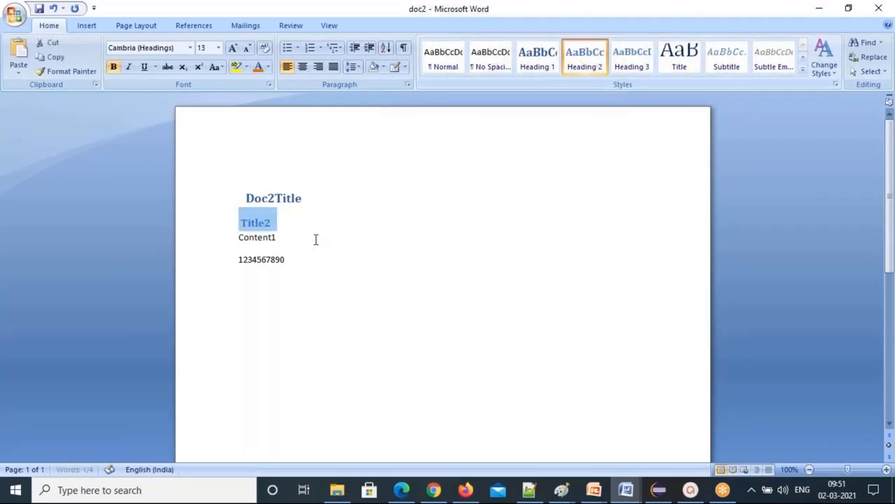
click(276, 225)
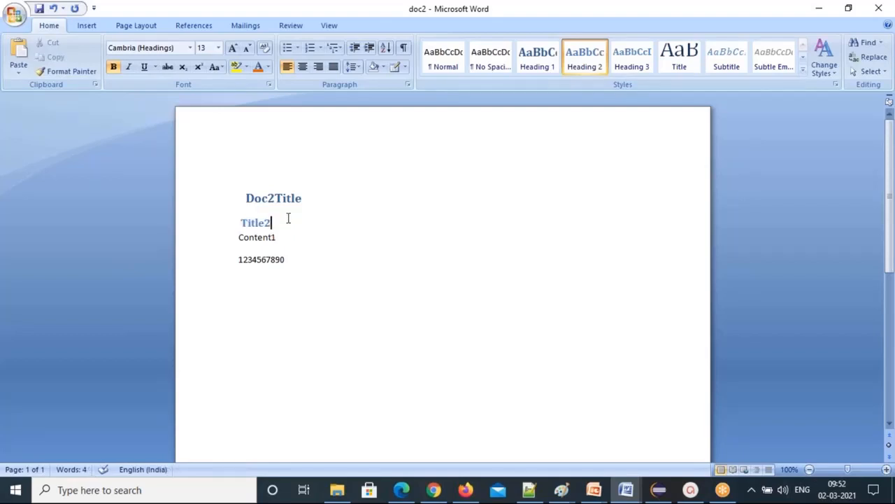
key(Return)
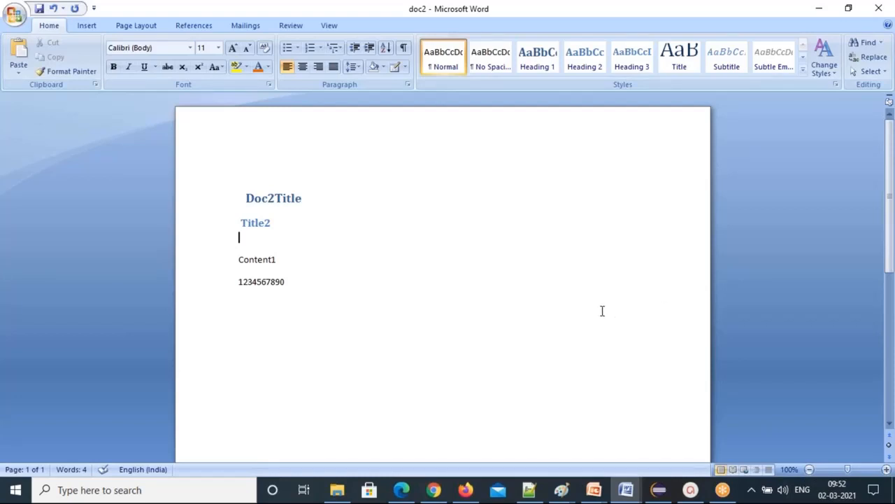
Save doc2 from the Office button menu and close the document.
click(10, 16)
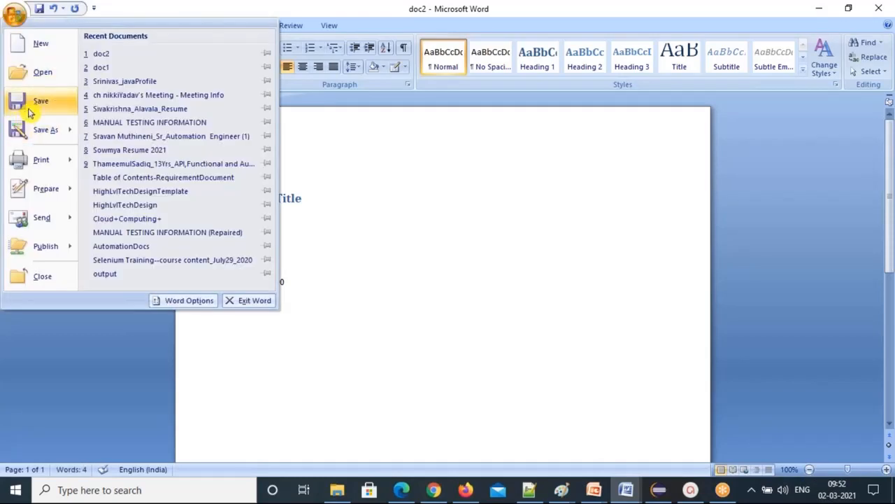
click(30, 112)
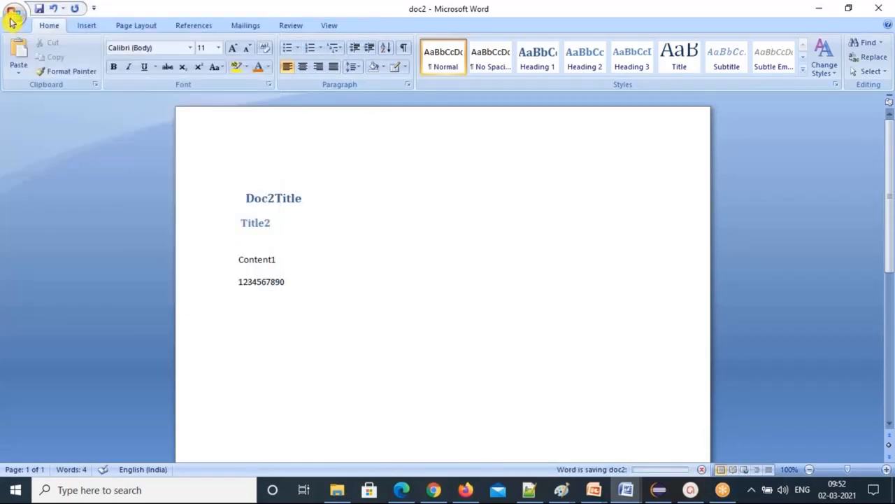
click(10, 21)
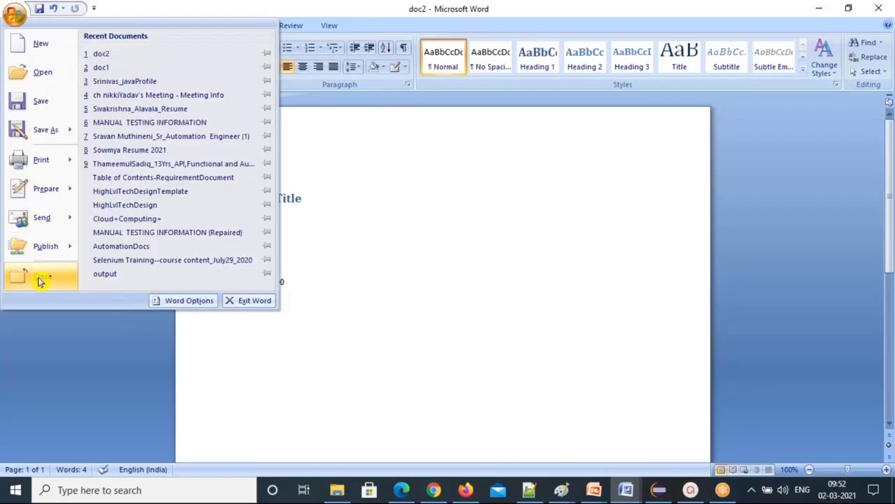
click(40, 280)
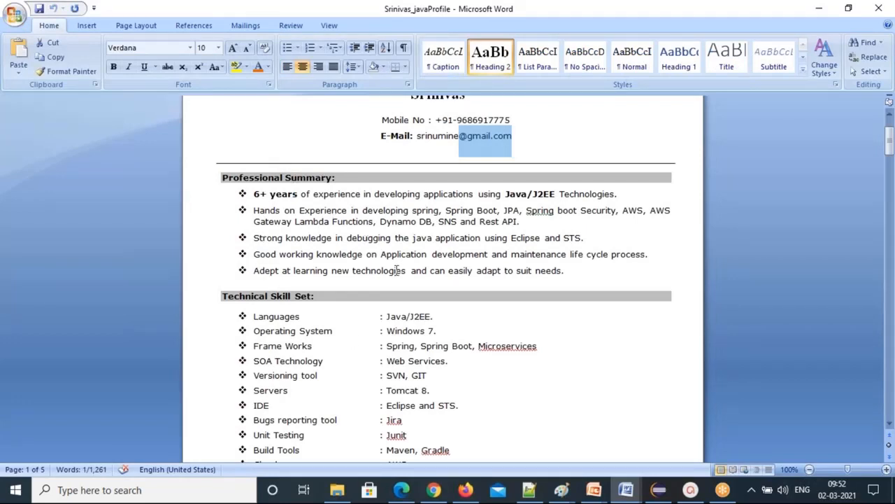
scroll(397, 270, up, 3)
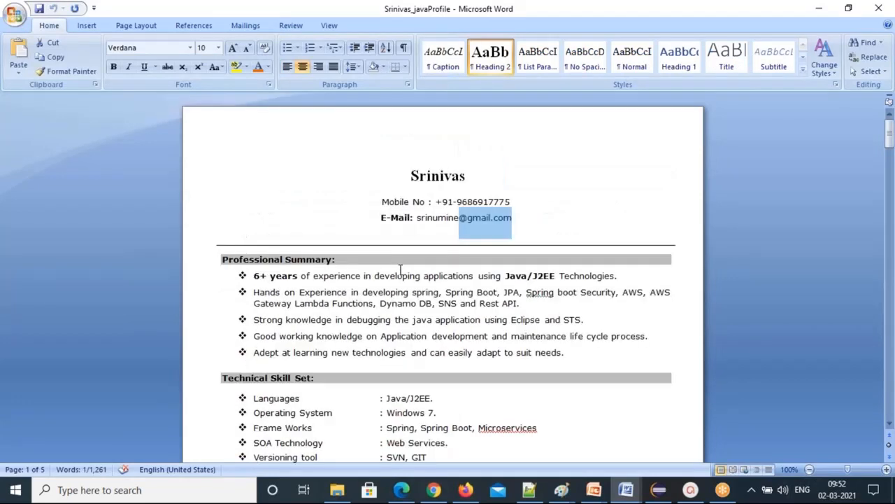
Return to the Test folder in File Explorer, now listing doc2 at 11 KB.
click(435, 491)
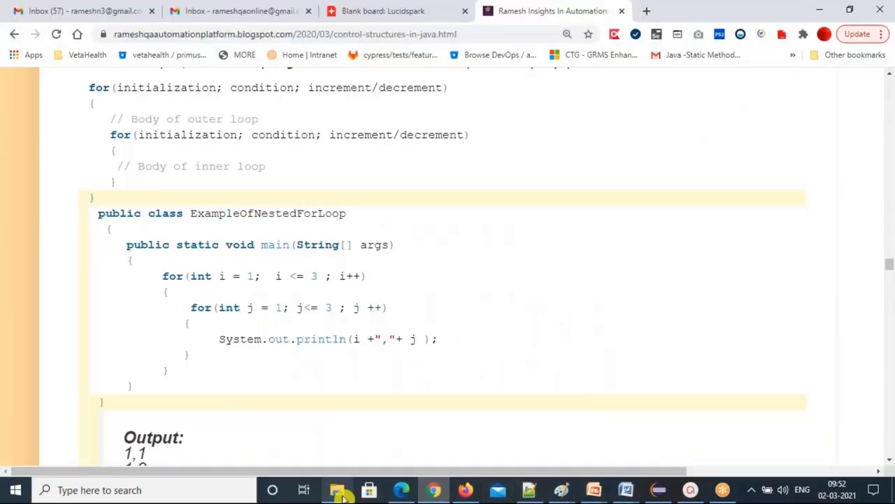
click(342, 493)
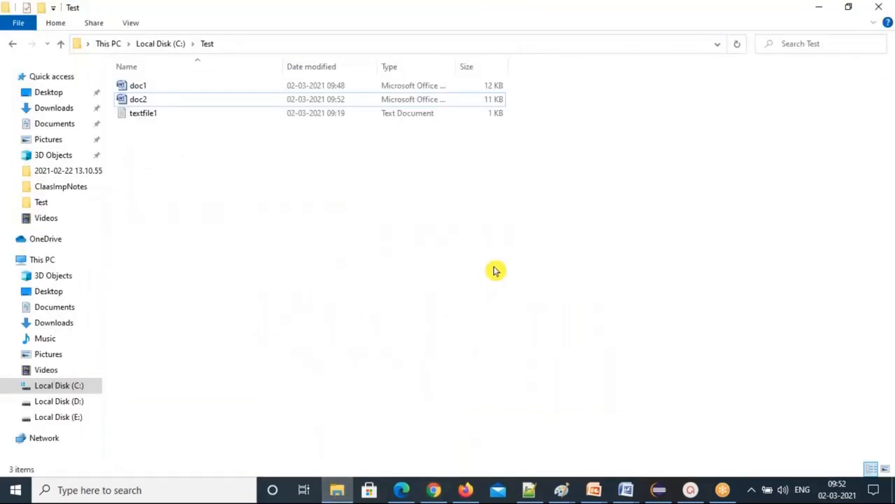
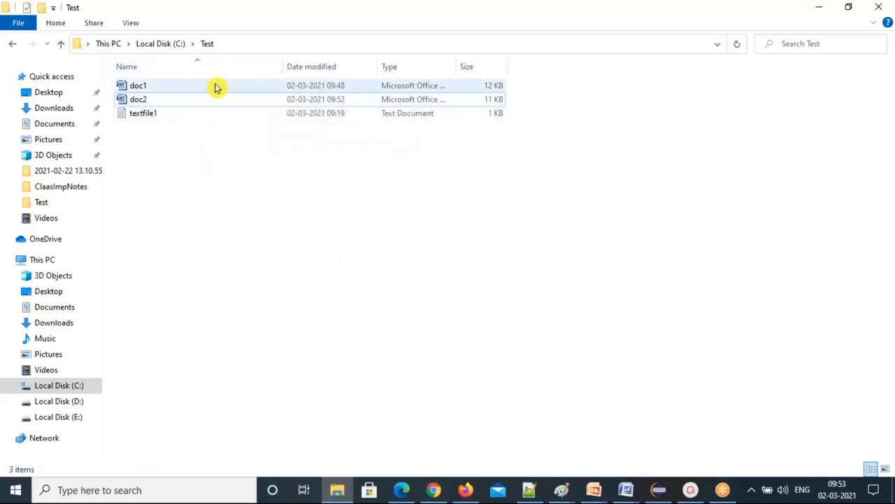
Create a new Microsoft Office Excel Worksheet in the Test folder.
right_click(211, 156)
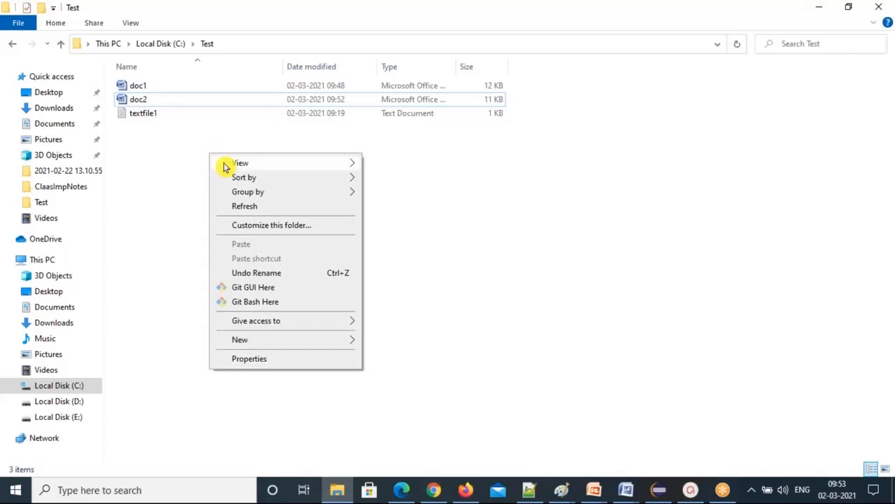
mouse_move(297, 344)
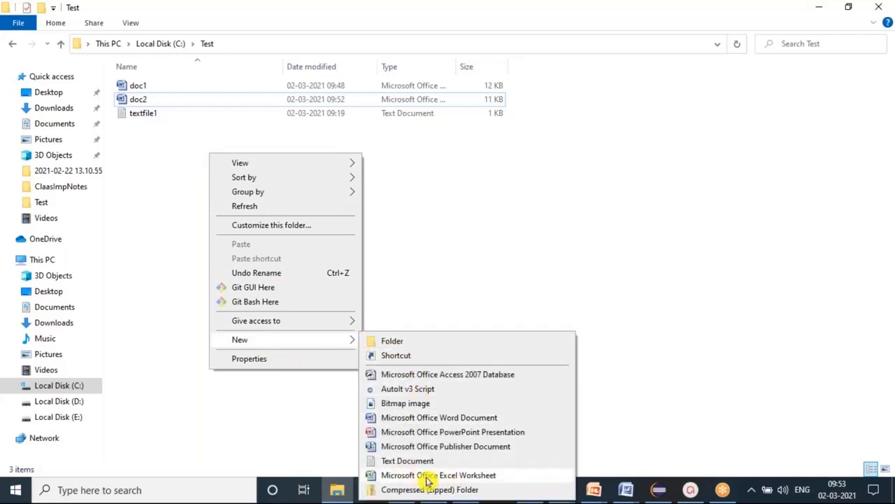
click(482, 475)
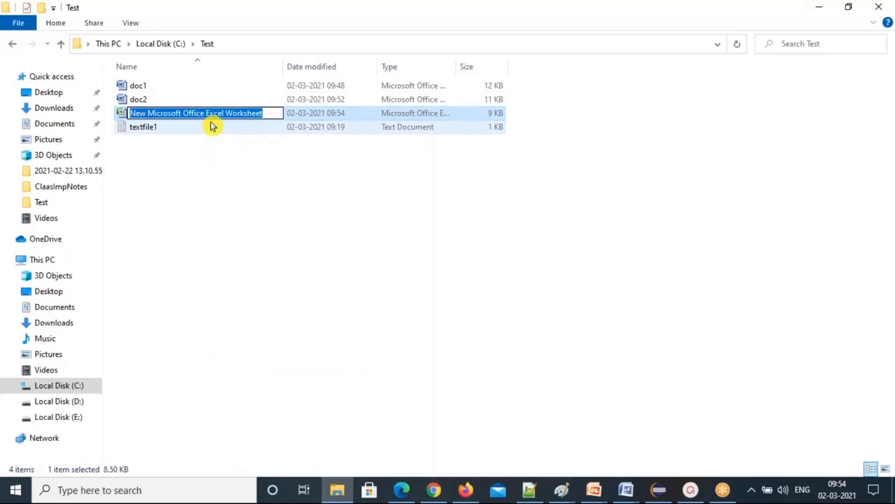
click(256, 139)
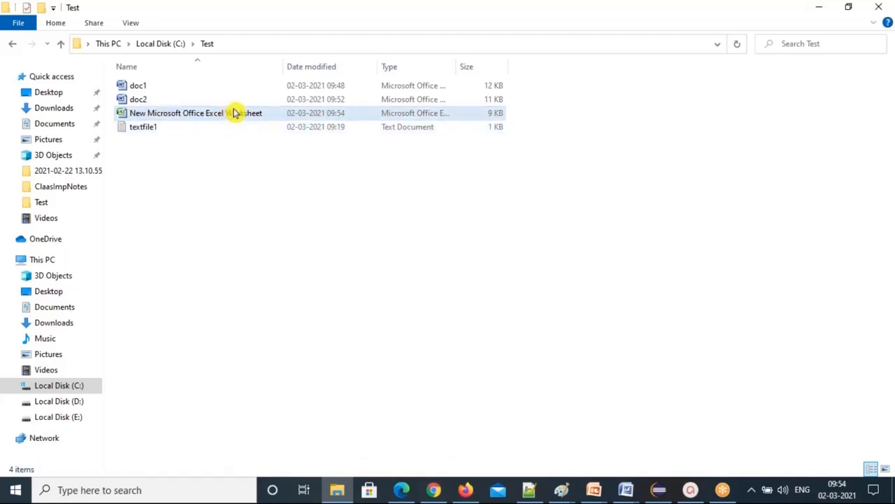
Rename the new worksheet to excel1.
click(230, 115)
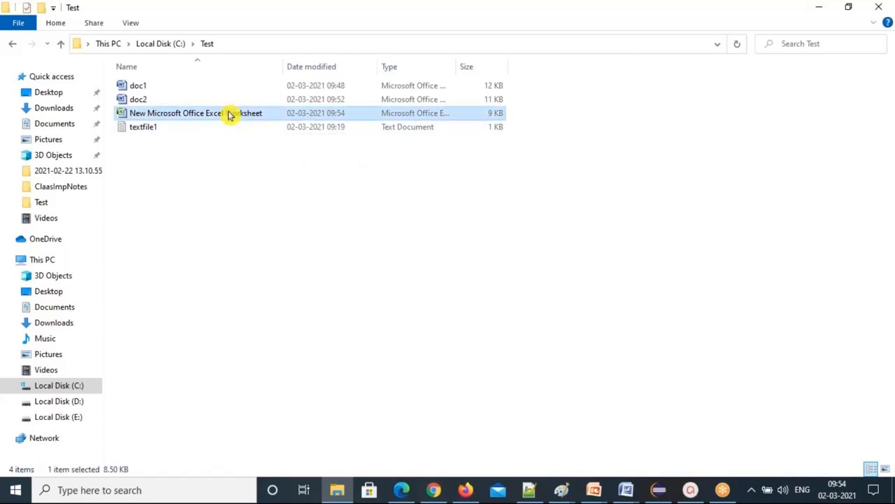
right_click(229, 114)
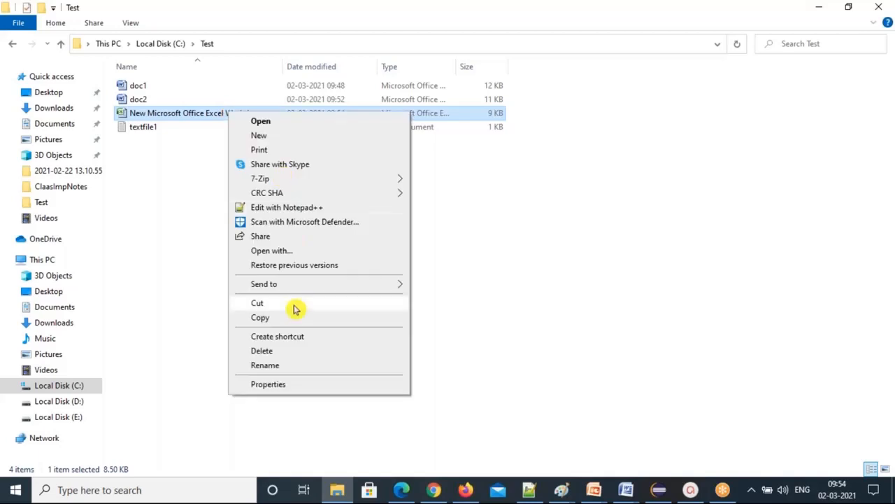
click(271, 366)
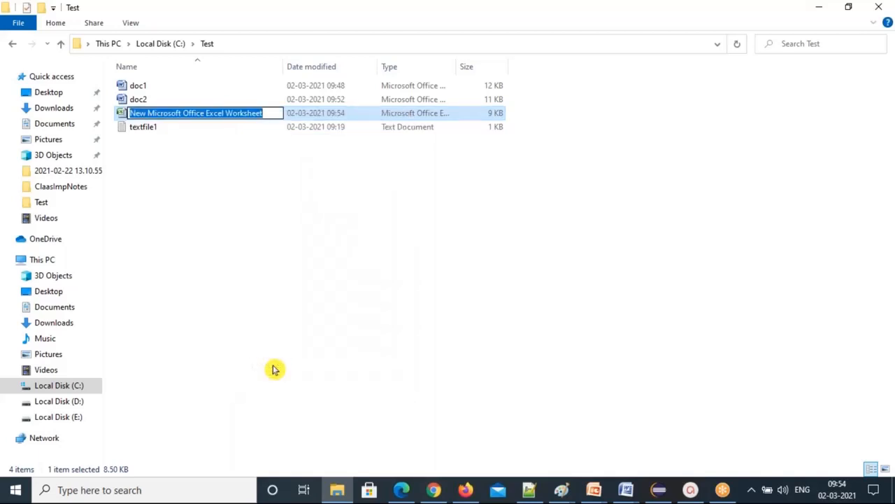
text(excel1)
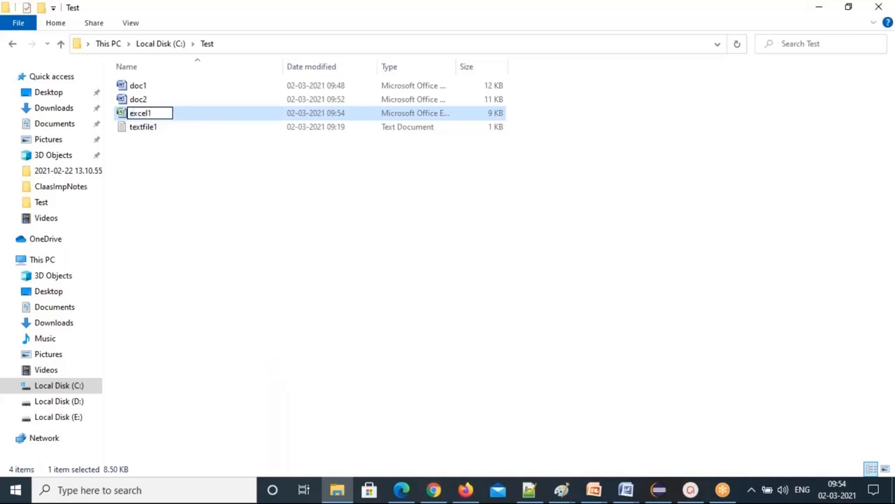
key(Return)
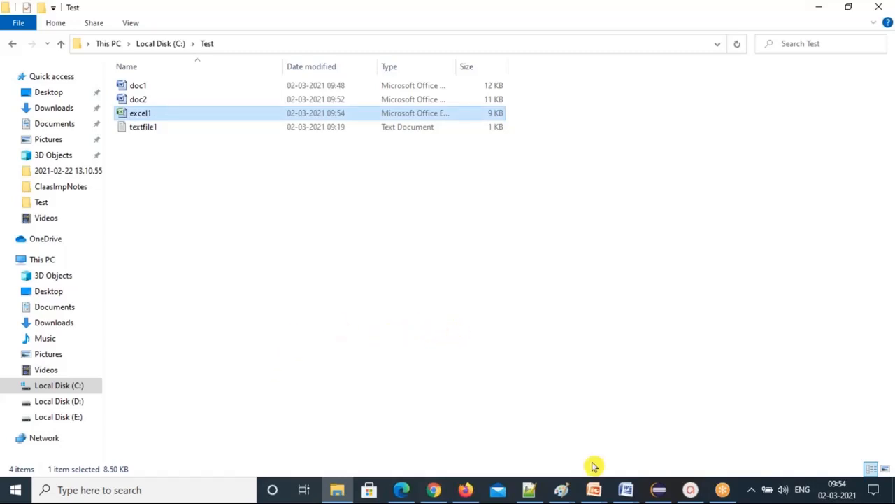
Add the heading 'How to Create an excelsheet in particular folder.?' and the line 'navigate to the folder'.
click(530, 493)
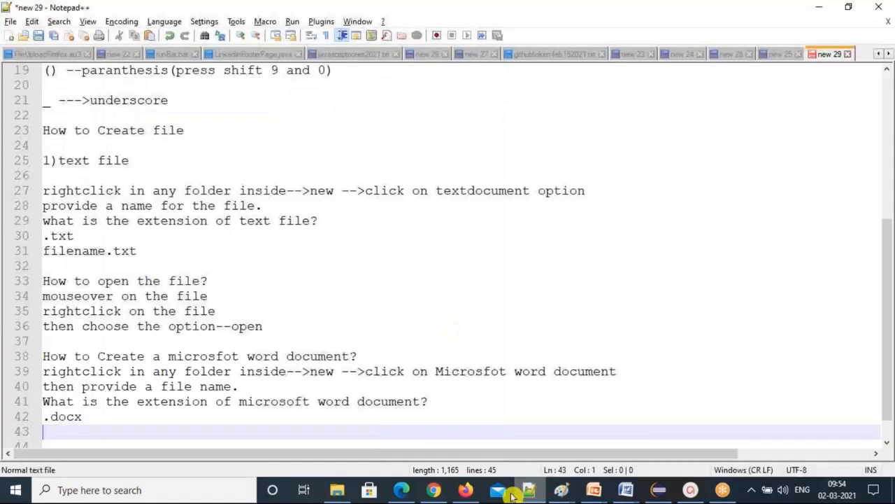
key(Return)
text(Ho)
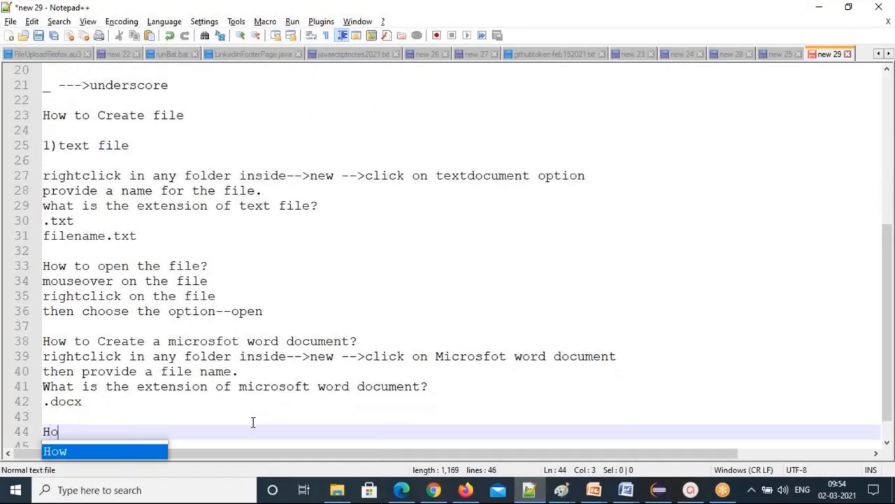
text(w to Create an e)
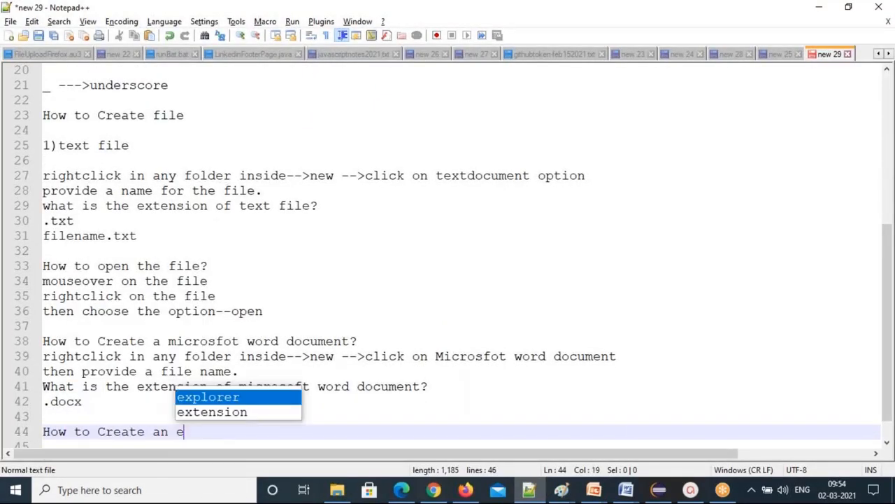
text(xcelsheet in particular folder.)
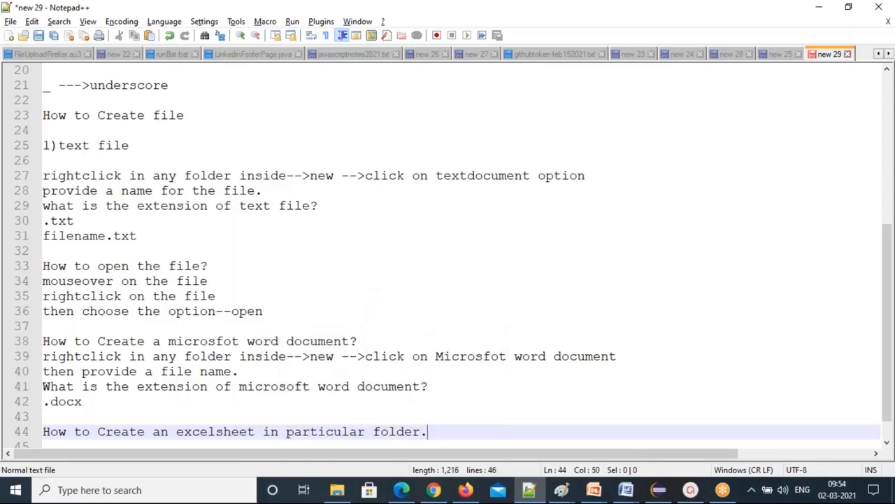
text(?)
key(Return)
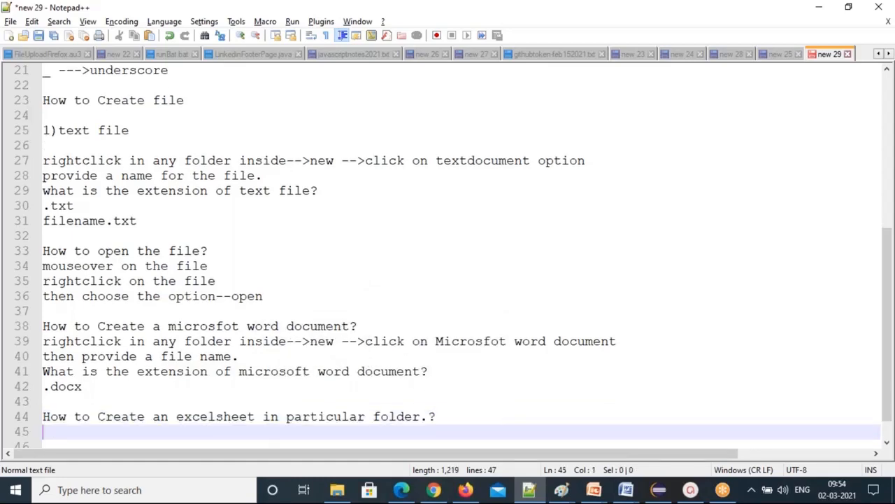
text(navigate to the folder)
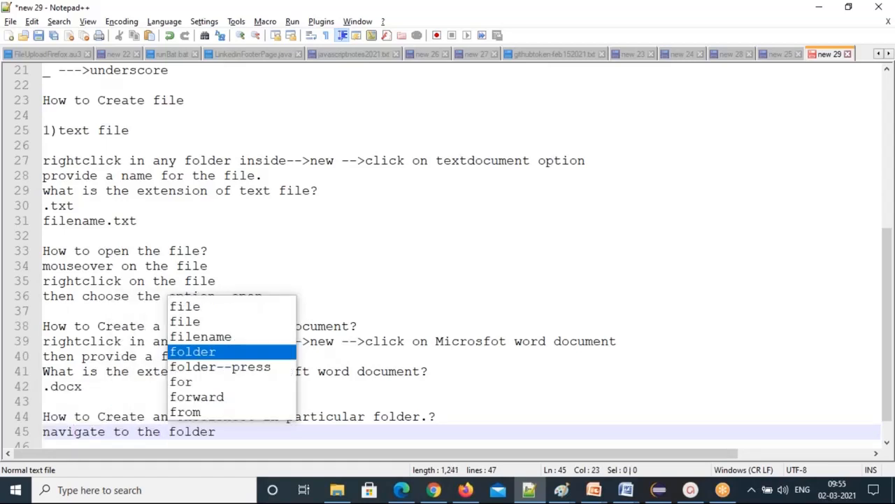
key(Escape)
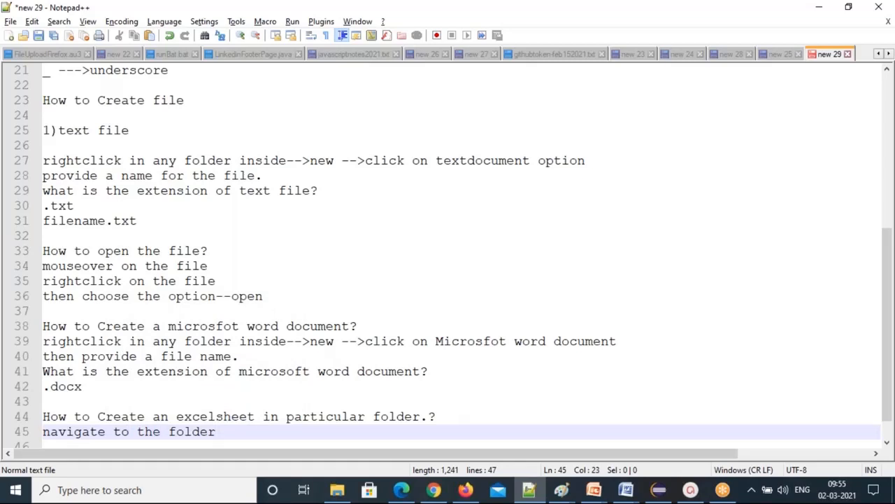
key(Return)
Add the line 'rightclick in the folder-->new -->microsoft excel work'.
text(right)
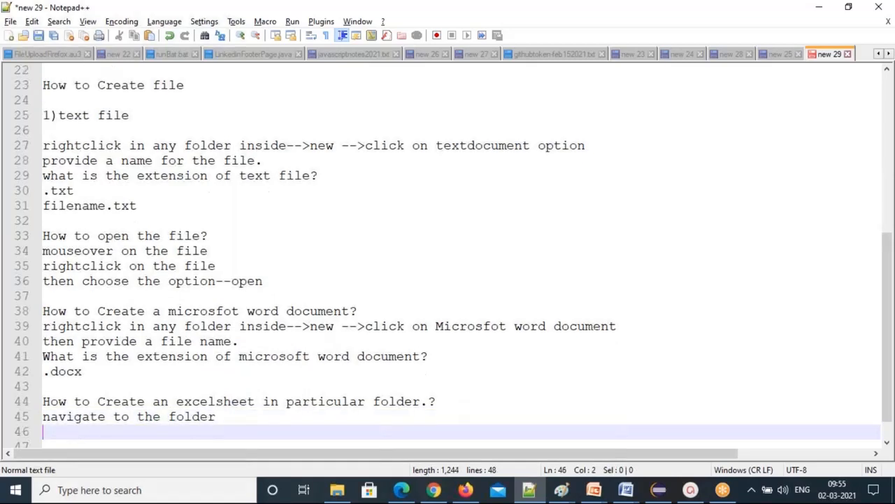
key(Down)
key(Return)
text(ightclick)
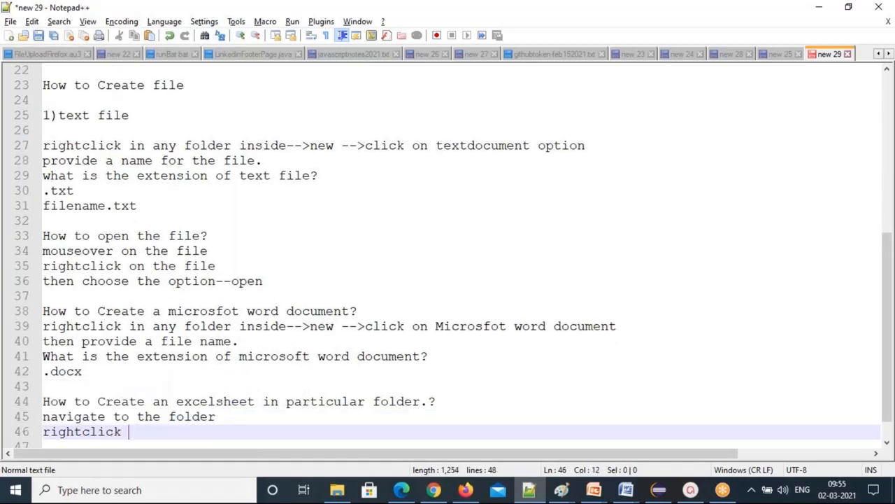
text(in)
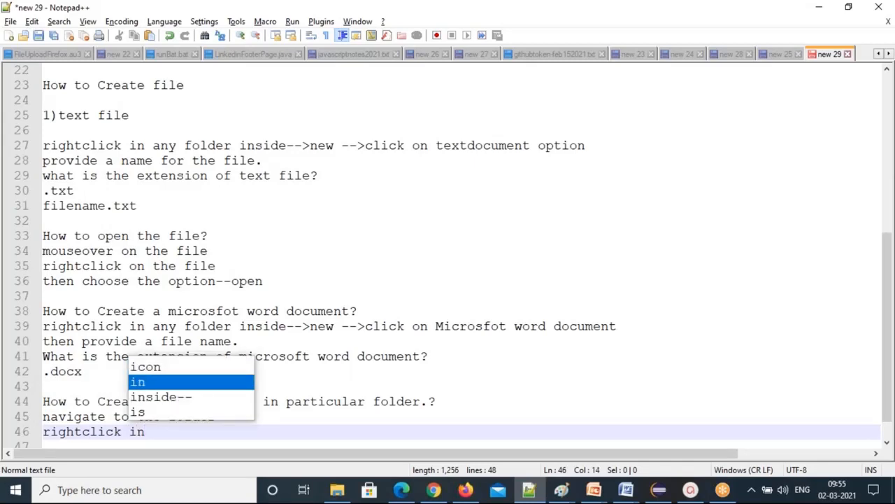
text( the folder)
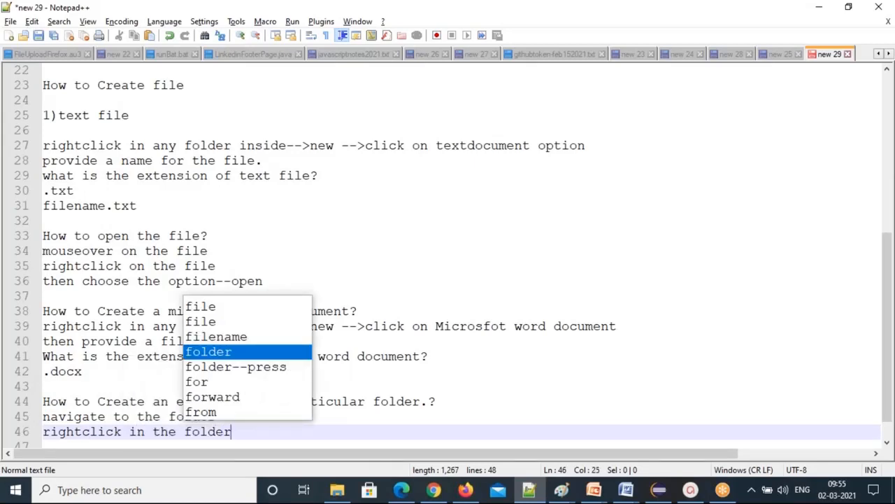
text(-->new -->)
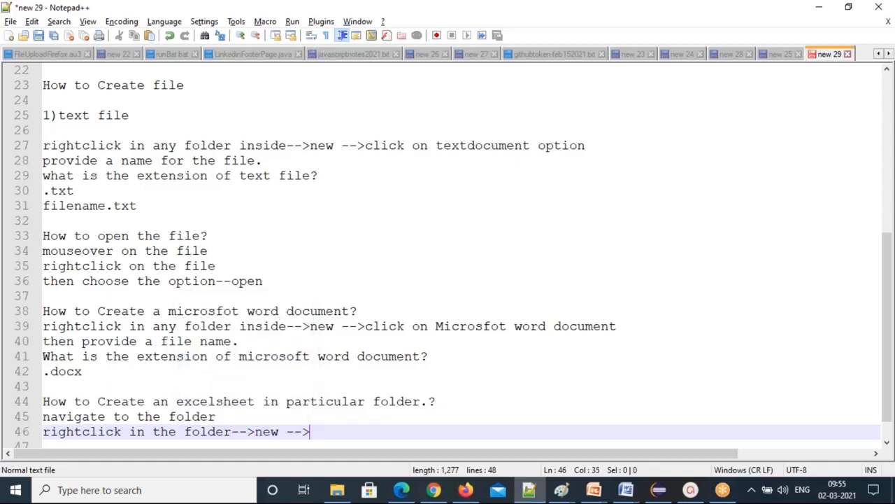
text(microsoft excel work)
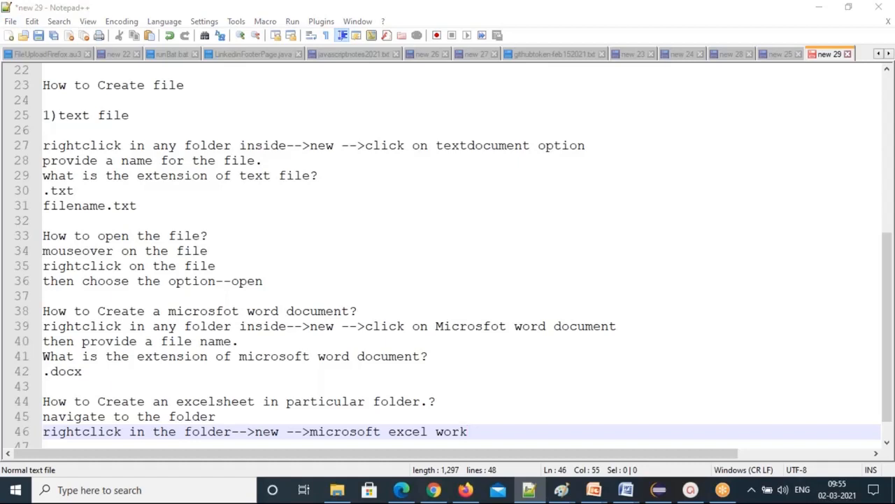
Check the Test folder's New menu for the item's wording, then return to line 46 in the notes.
click(337, 490)
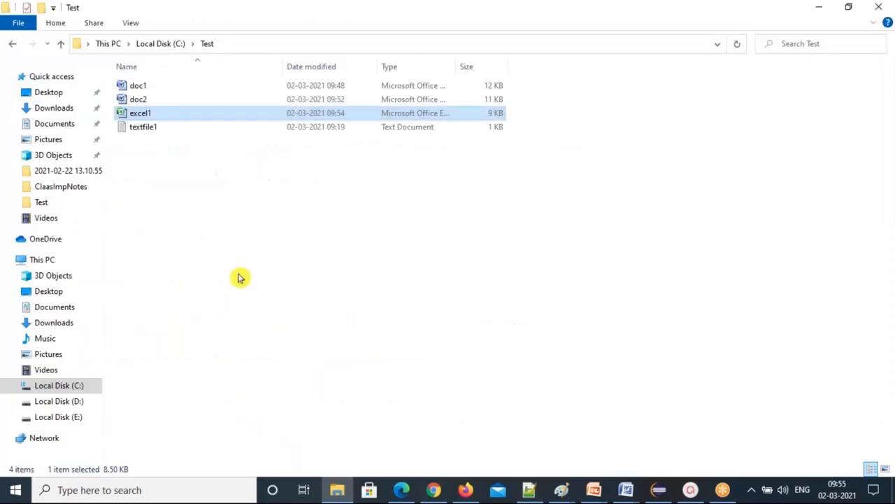
right_click(286, 242)
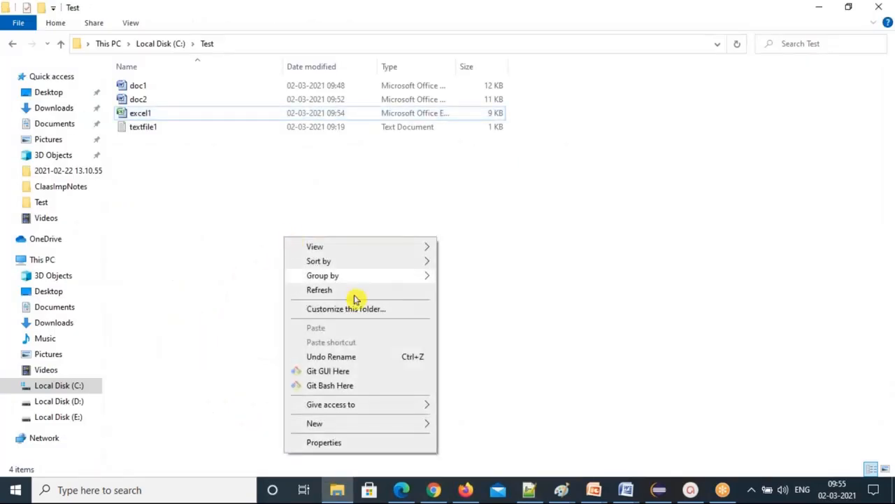
mouse_move(405, 427)
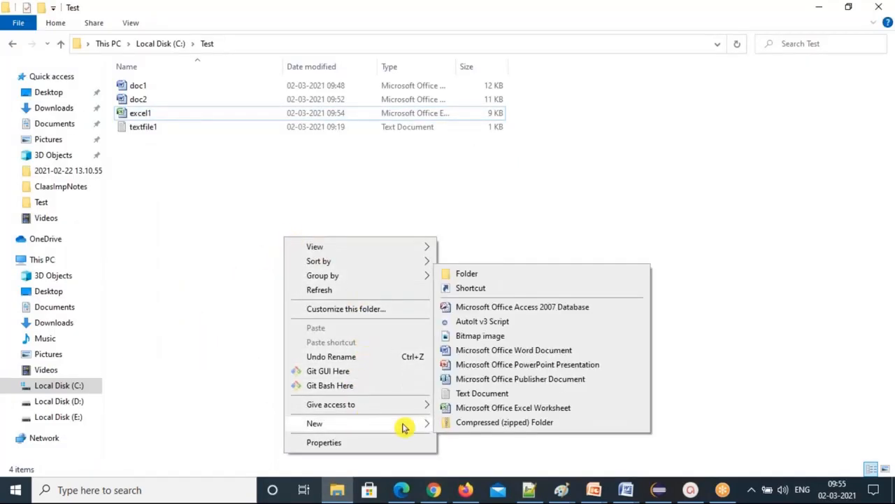
key(Escape)
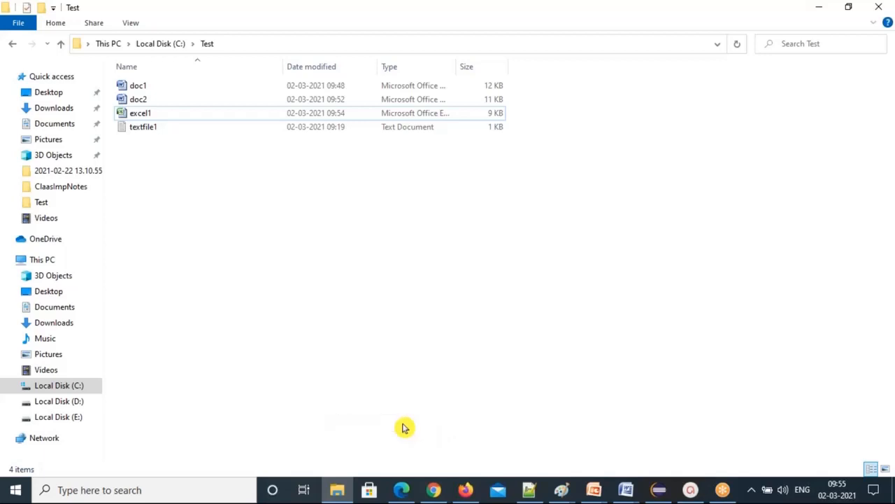
key(alt+Tab)
click(389, 431)
Insert 'office' into the Excel item names on lines 46 and 39, and complete 'worksheet'.
text(office excel work)
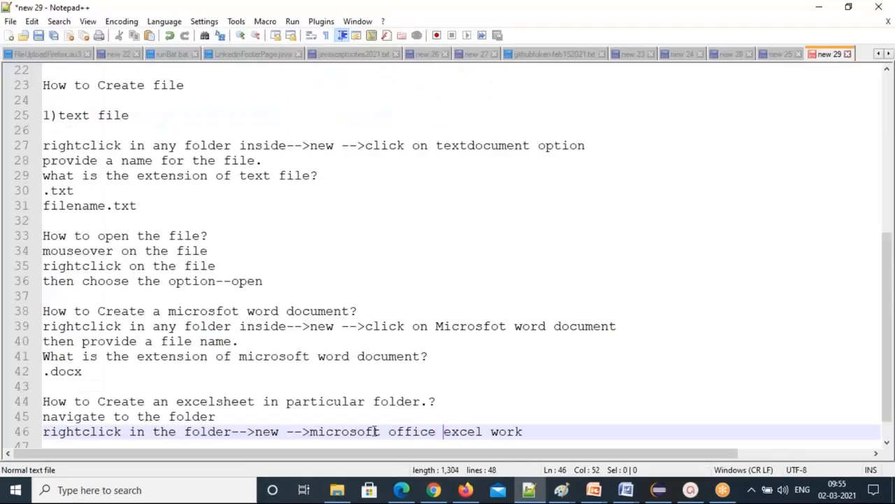
click(510, 326)
text(off)
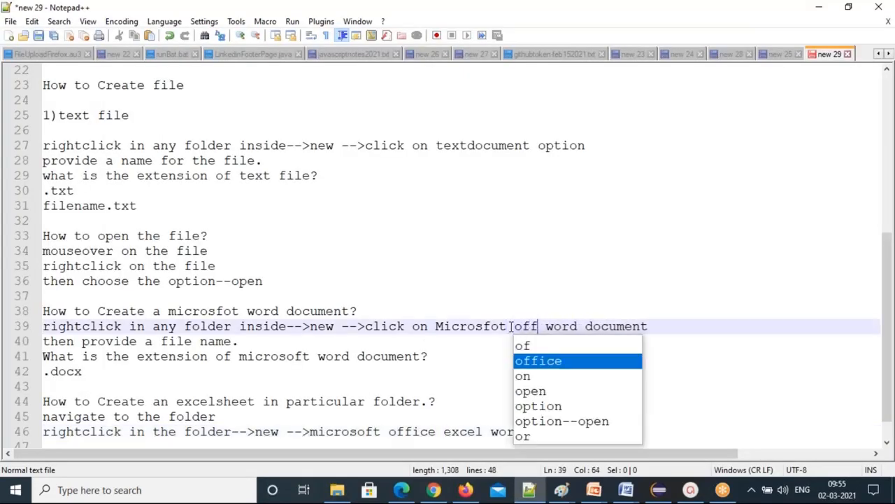
key(Return)
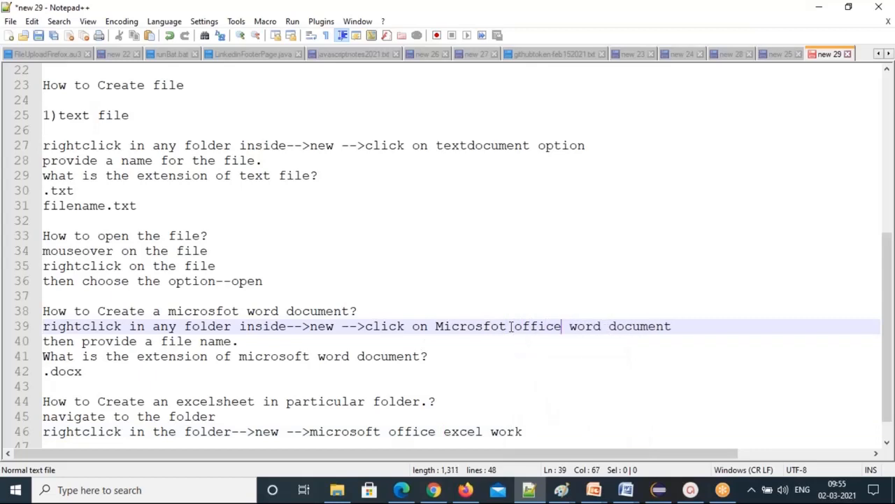
click(531, 432)
text(sheet)
Add the line 'provide a name for excel sheet.'.
scroll(621, 390, down, 1)
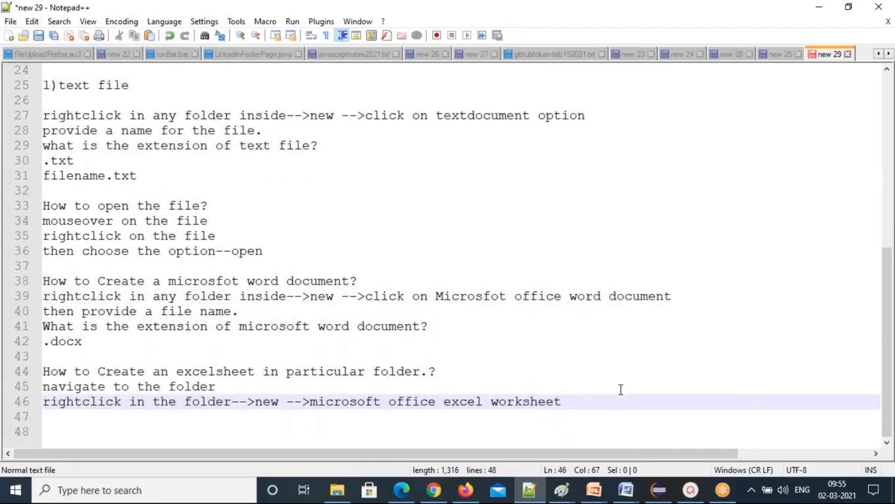
key(Return)
text(provide a name for )
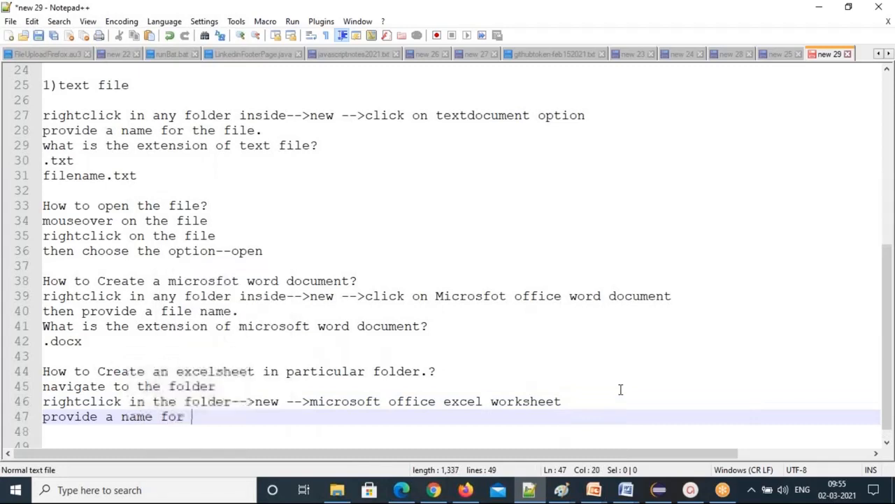
text(excel sheet.)
key(Return)
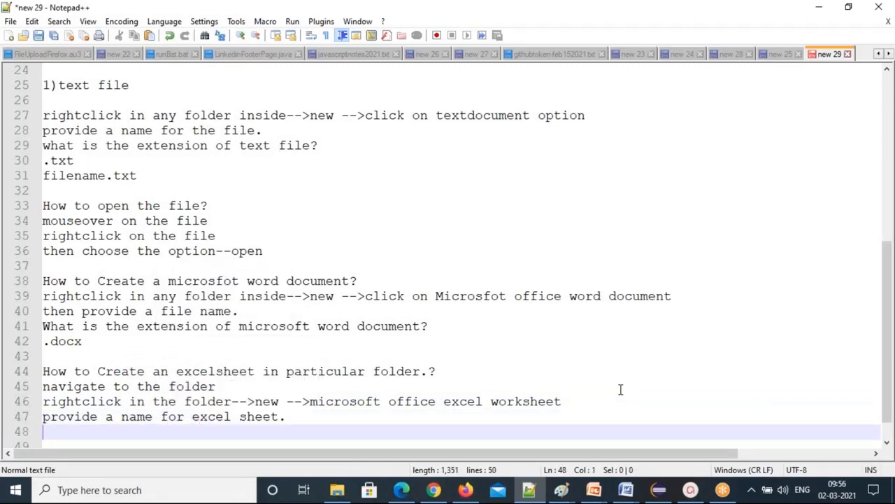
Add the question 'what is the extension of excel sheet?' with the answer '.xlsx'.
text(what is he)
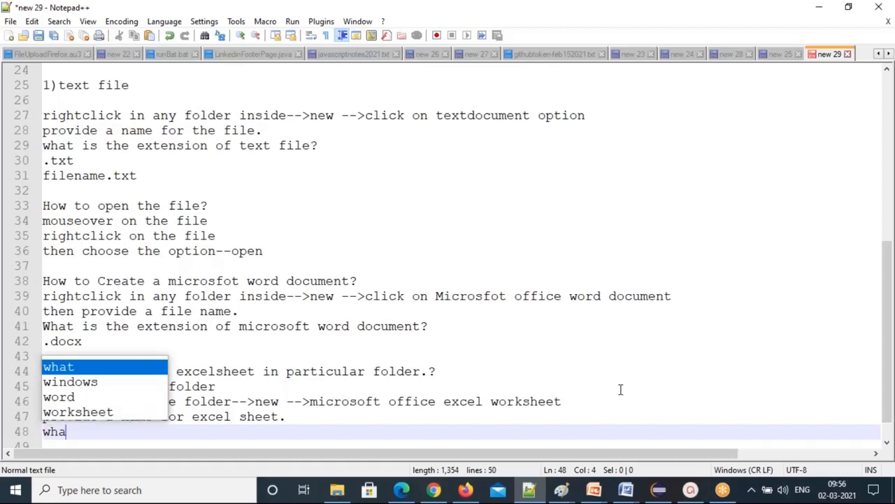
key(BackSpace)
key(BackSpace)
key(BackSpace)
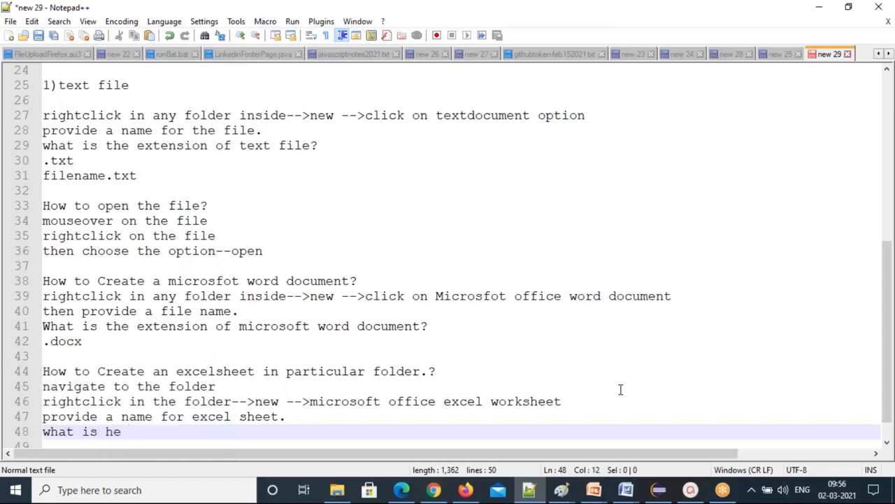
text(the exten)
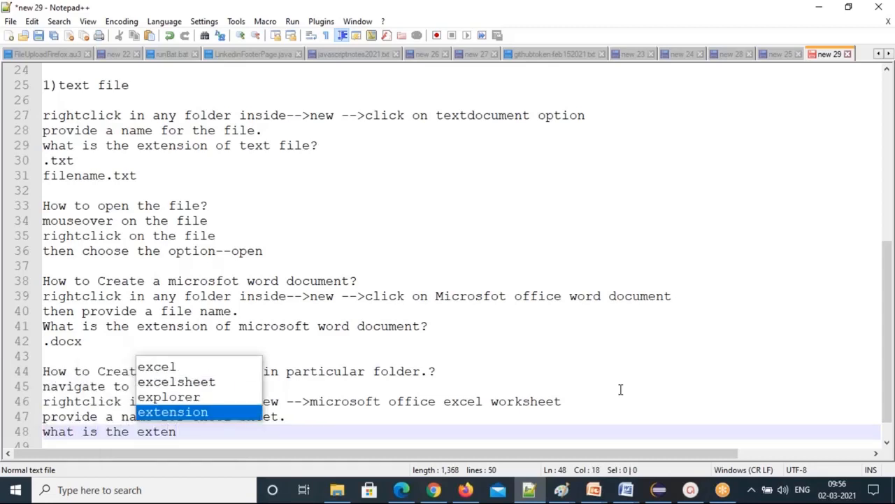
text(sion of excel sheet?)
key(Return)
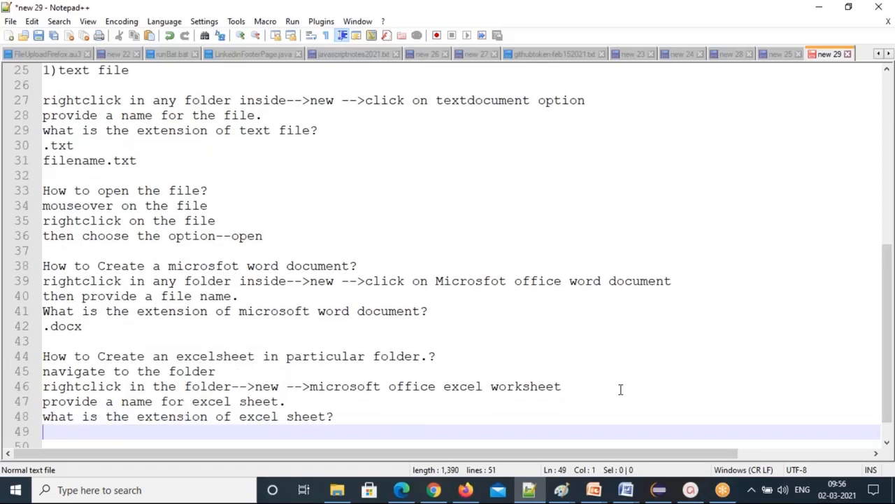
text(.xlsx)
key(alt+Tab)
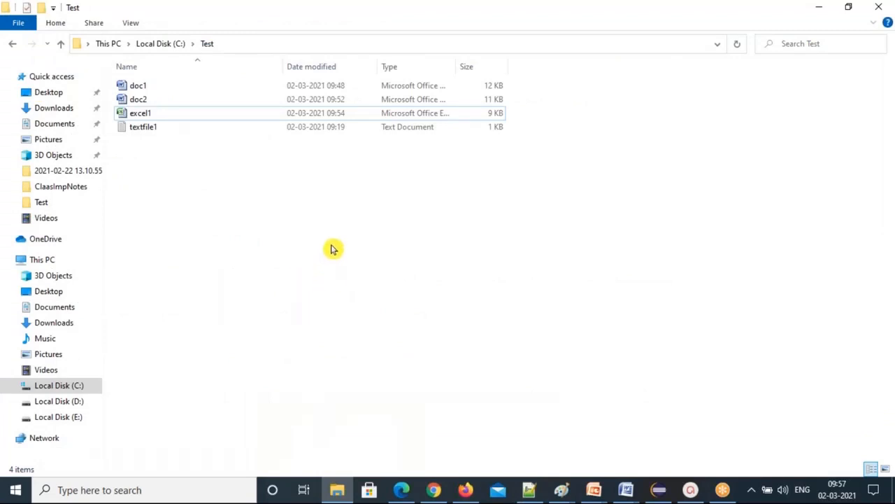
Create a new Excel worksheet named exl2 in the Test folder and open it in Excel.
right_click(327, 240)
mouse_move(410, 426)
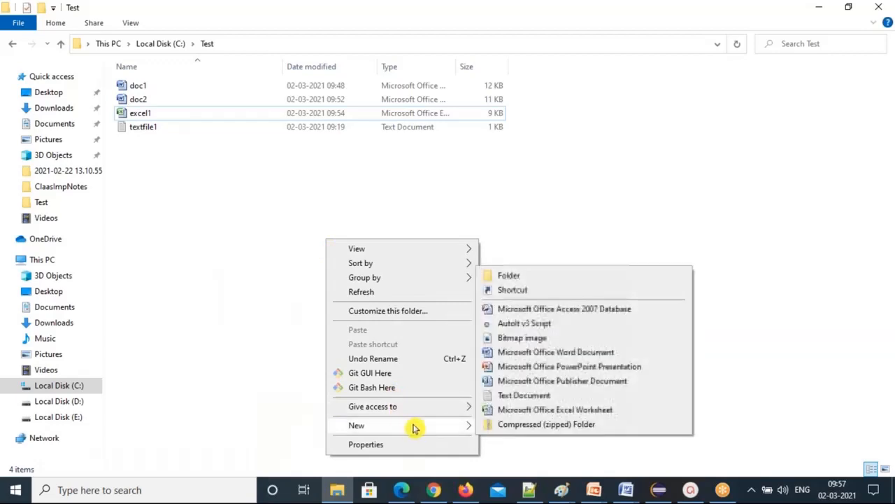
click(539, 409)
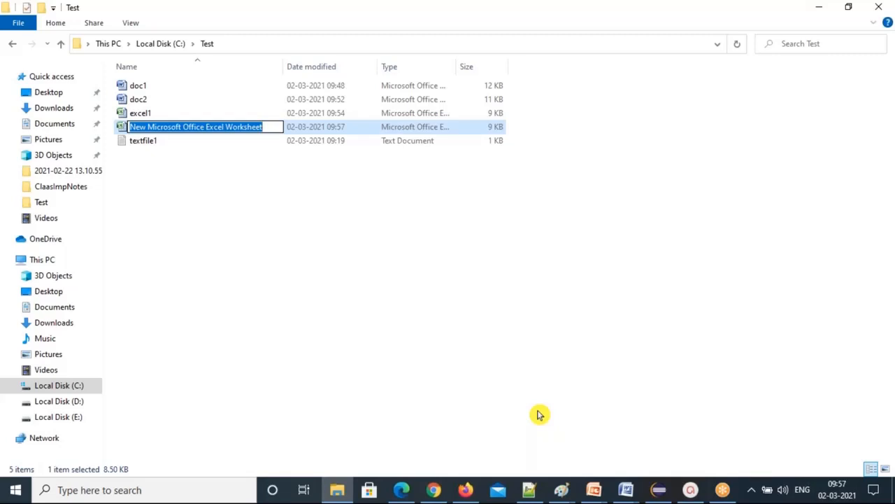
text(e)
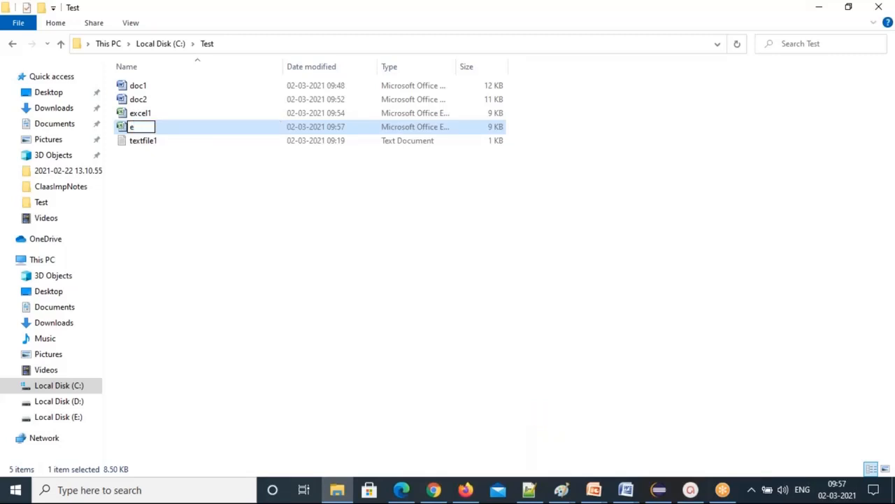
text(xl2)
key(Return)
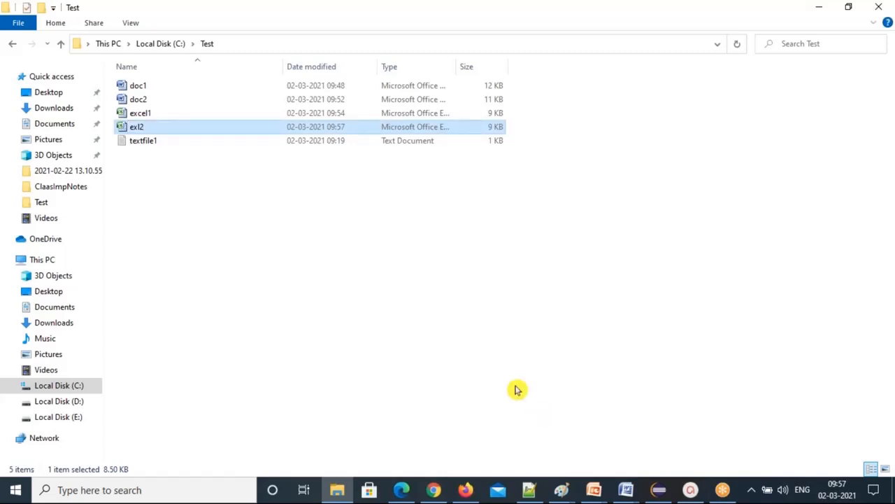
key(Return)
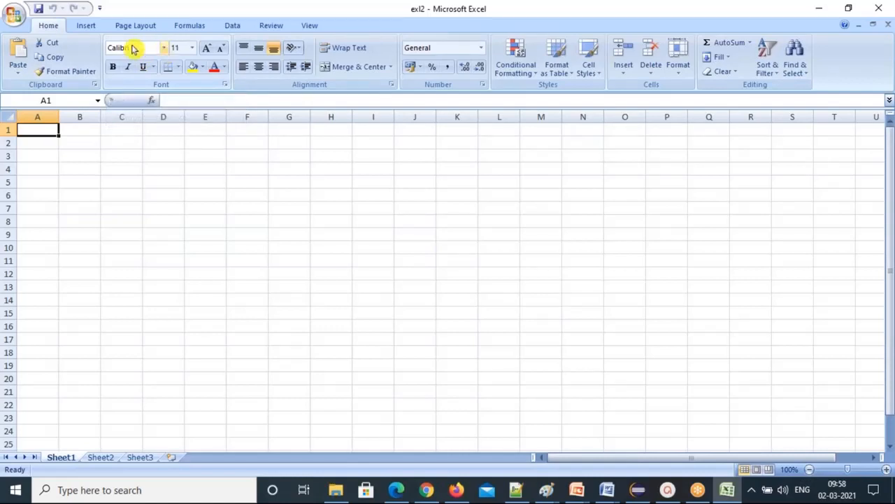
Try Arial Narrow, preview fonts down to Copperplate Gothic Bold, then settle on Arial.
click(180, 50)
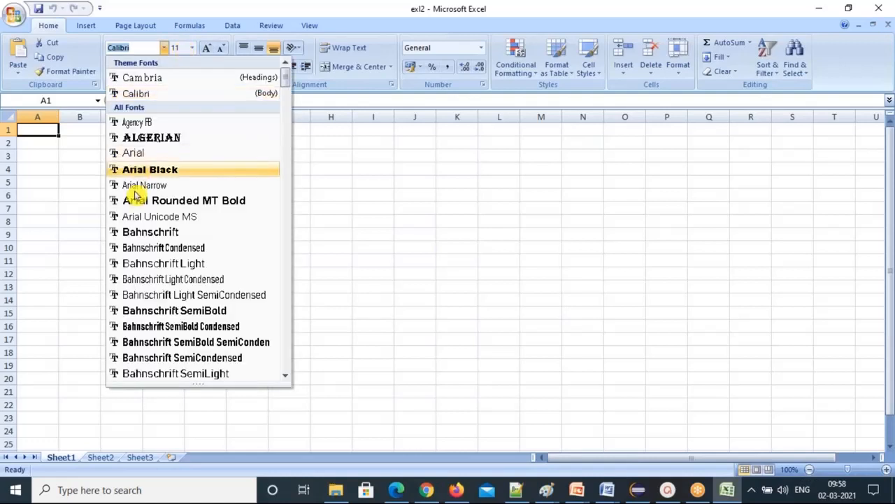
click(138, 186)
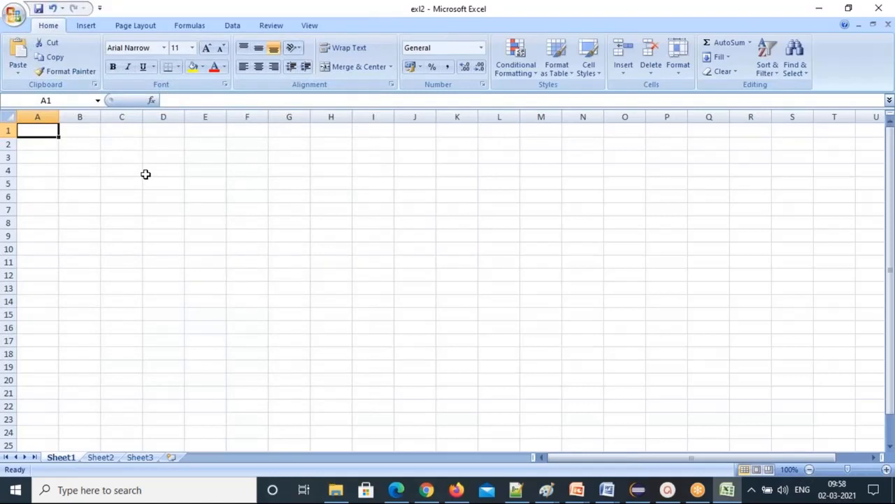
click(165, 48)
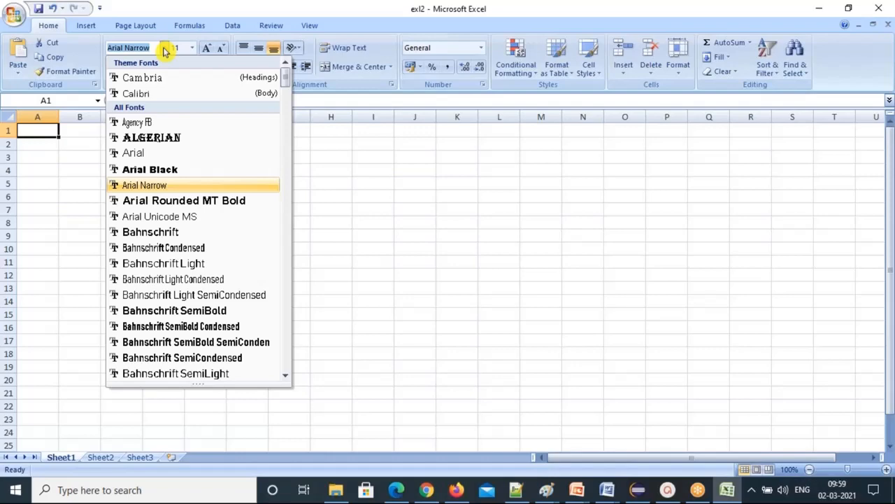
key(Down)
key(Down)
key(Down)
key(Down)
key(Down)
key(Down)
key(Down)
key(Down)
key(Down)
key(Down)
key(Down)
key(Down)
key(Down)
key(Down)
key(Down)
key(Down)
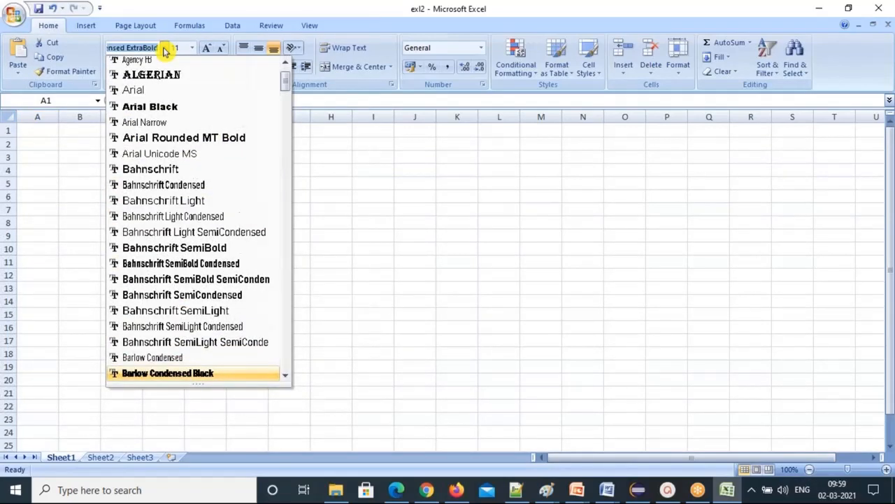
key(Down)
key(Down)
key(Down)
key(Down)
key(Down)
key(Down)
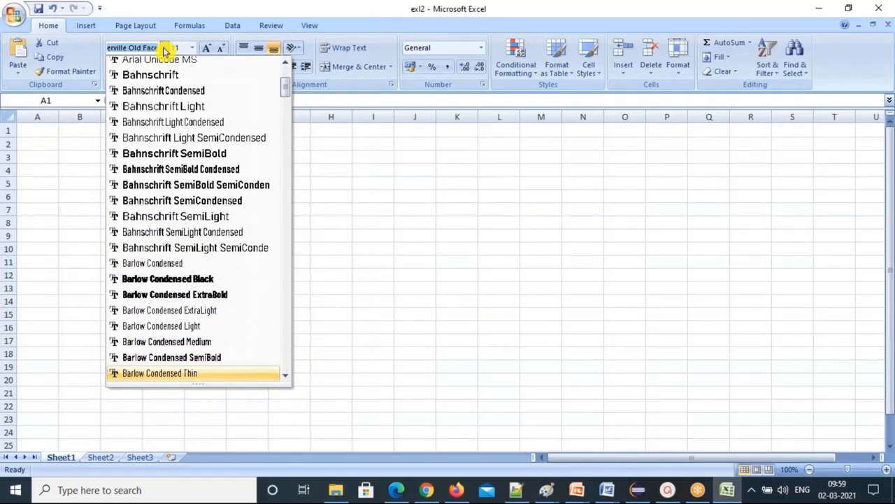
key(Down)
key(Down)
key(Down)
key(Down)
key(Down)
key(Down)
key(Down)
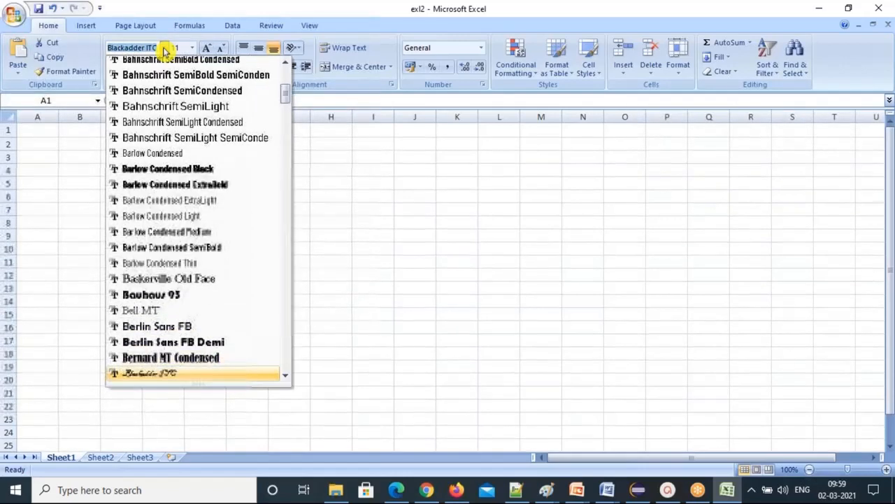
key(Down)
key(Down)
key(Down)
key(Down)
key(Down)
key(Down)
key(Down)
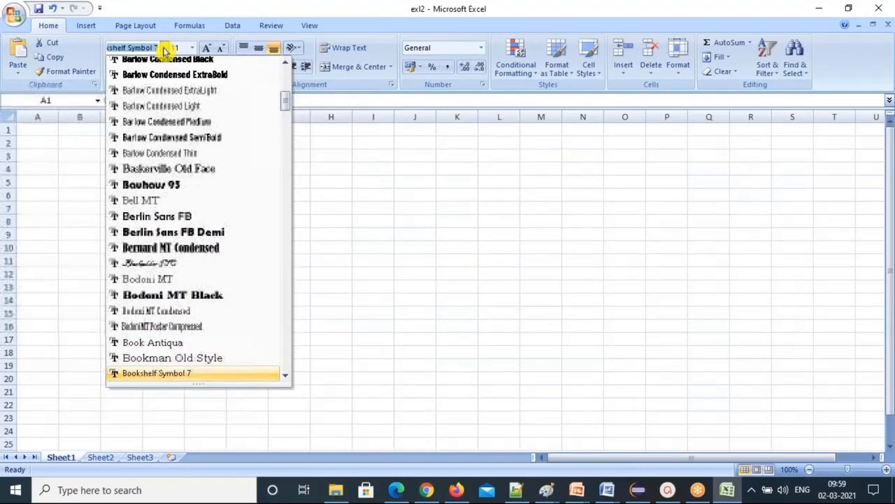
key(Down)
key(Down)
key(Down)
key(Down)
key(Down)
key(Down)
key(Down)
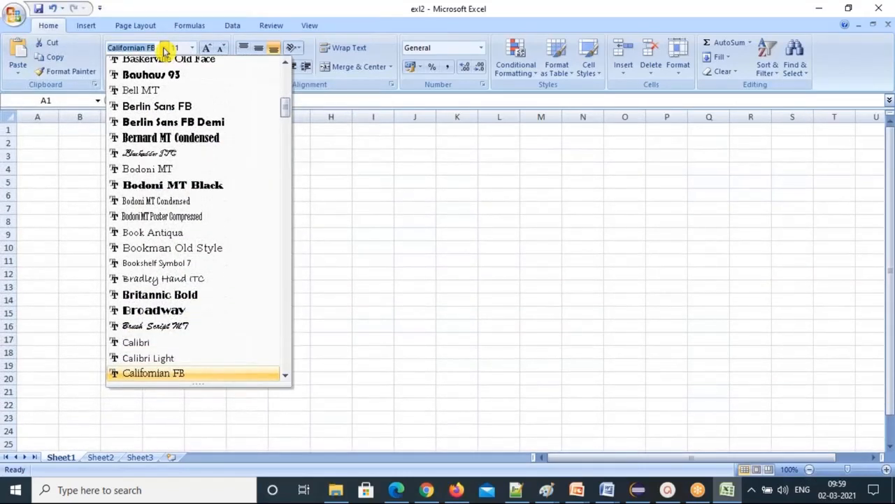
key(Down)
key(Down)
key(Down)
key(Down)
key(Down)
key(Down)
key(Down)
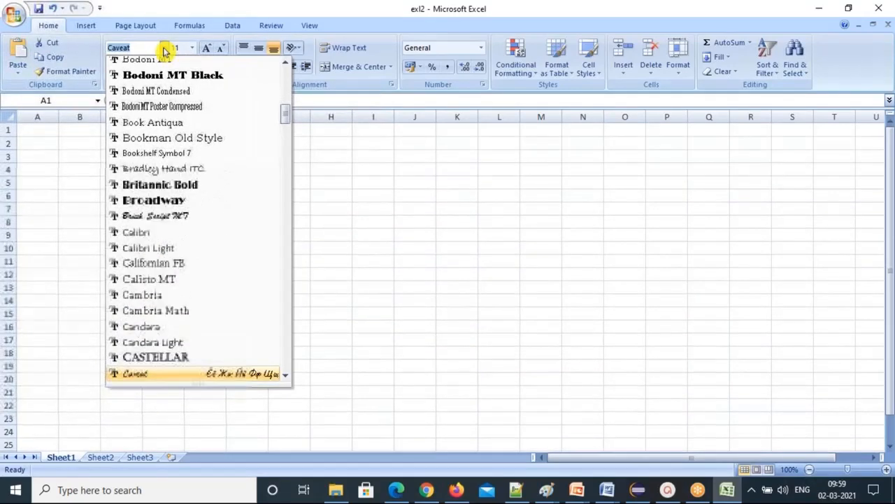
key(Down)
key(Down)
key(Down)
key(Down)
key(Down)
key(Down)
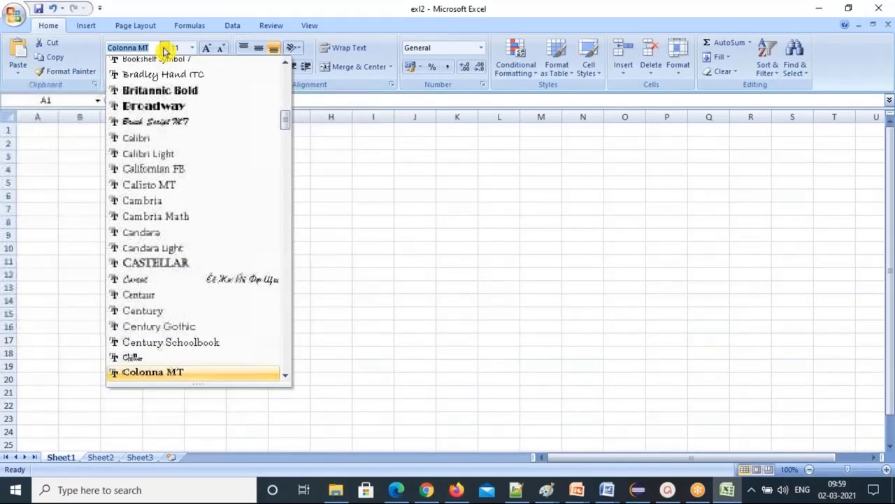
key(Down)
key(Down)
key(Down)
key(Down)
key(Down)
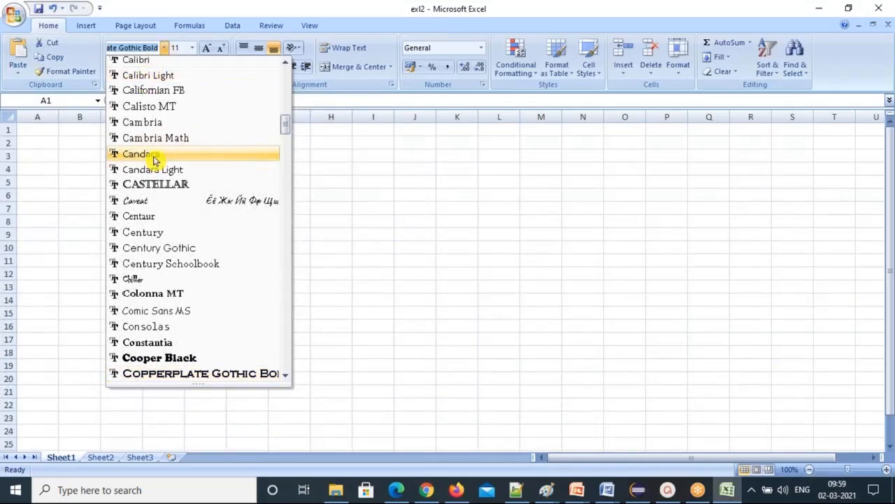
scroll(149, 158, up, 7)
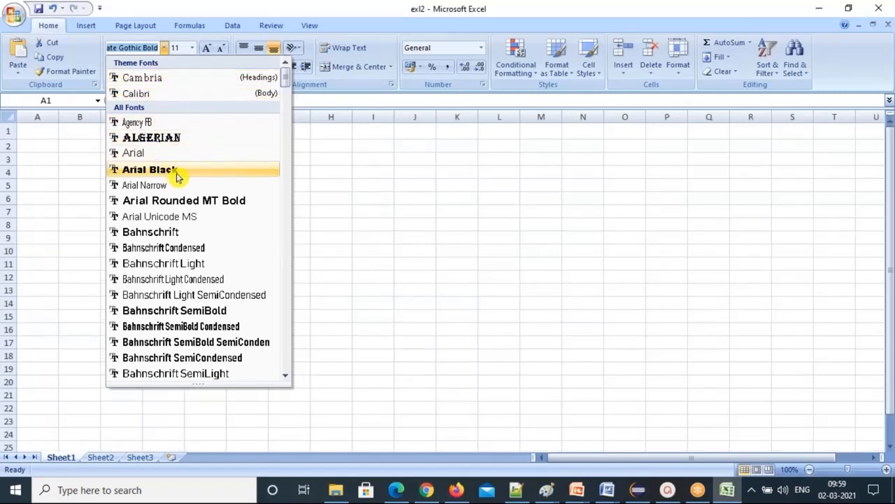
click(156, 158)
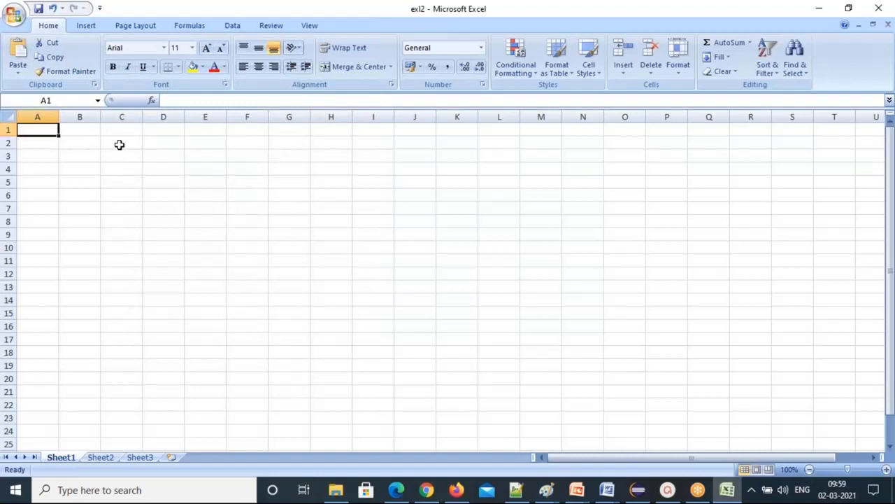
click(72, 130)
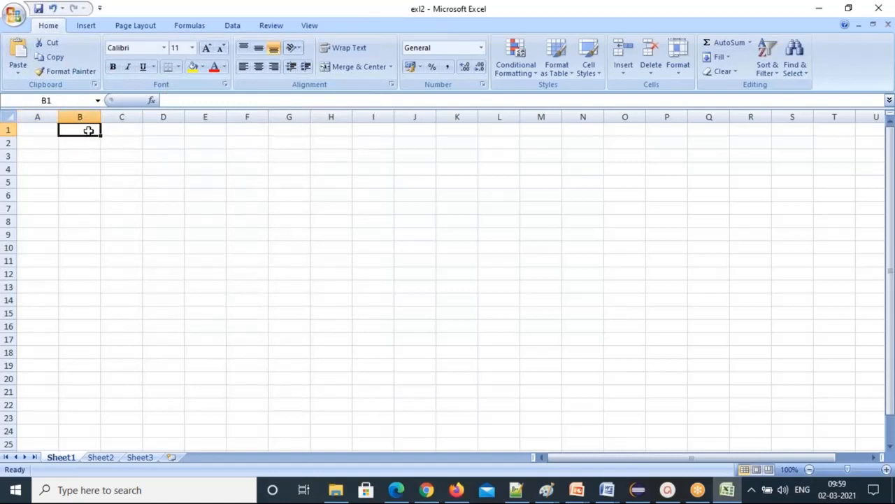
click(37, 130)
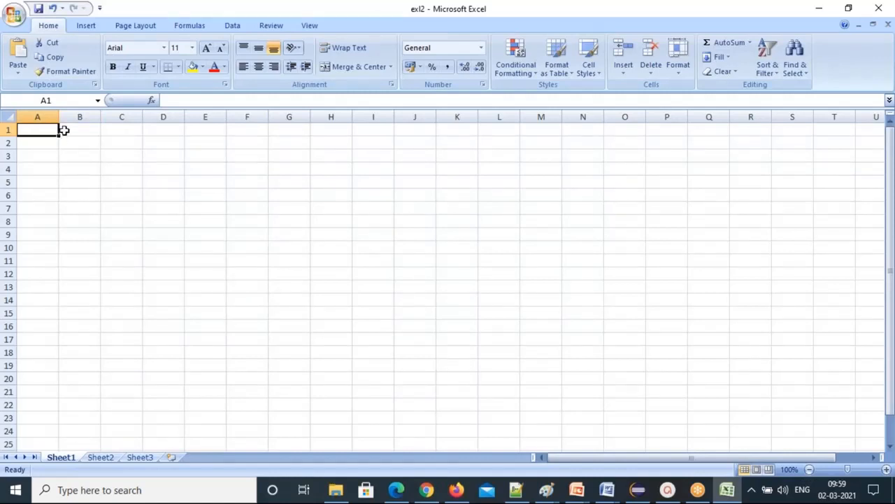
click(74, 130)
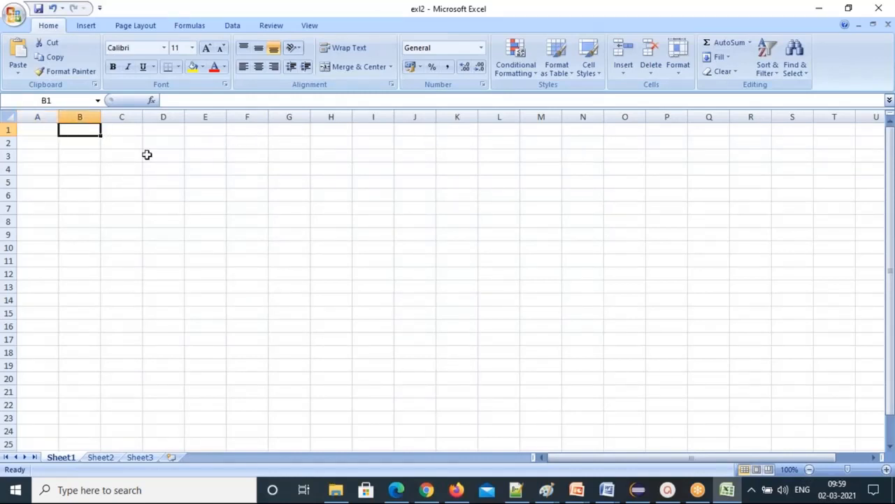
click(31, 142)
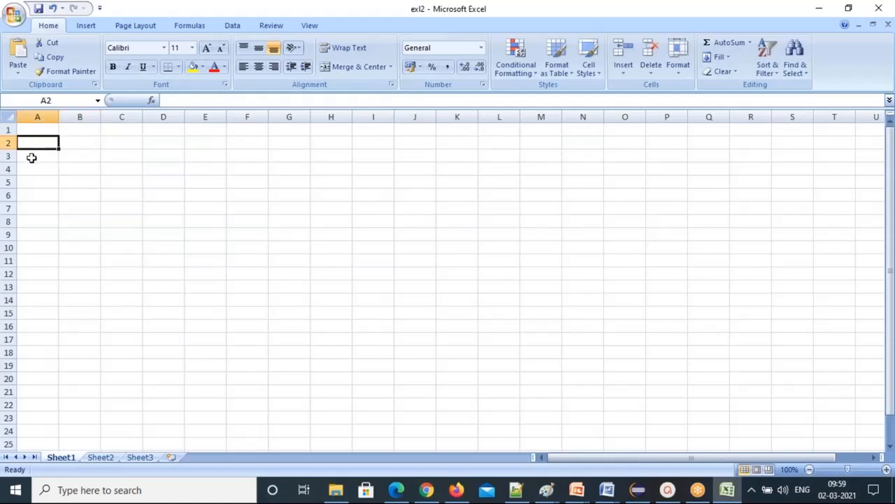
click(32, 156)
key(Down)
key(Down)
key(Down)
key(Down)
key(Down)
key(Down)
key(Down)
key(Down)
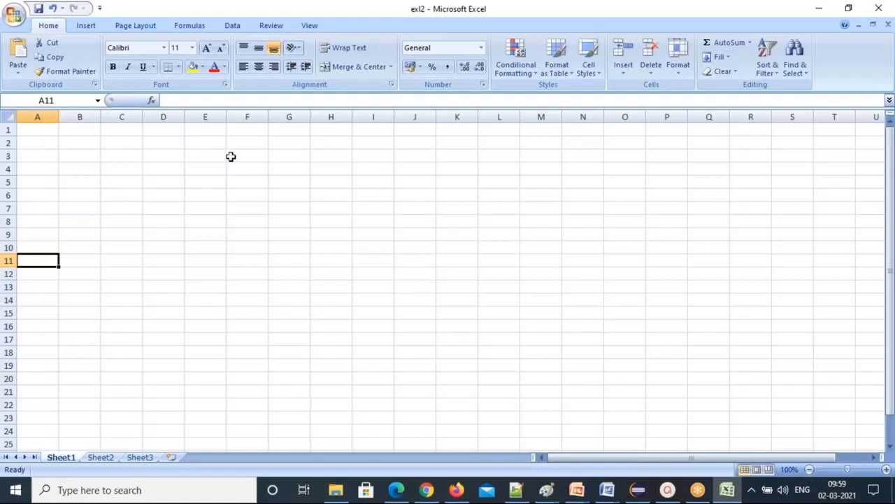
Enter the headers col1, col2 and col3 in cells A1 through C1.
click(39, 131)
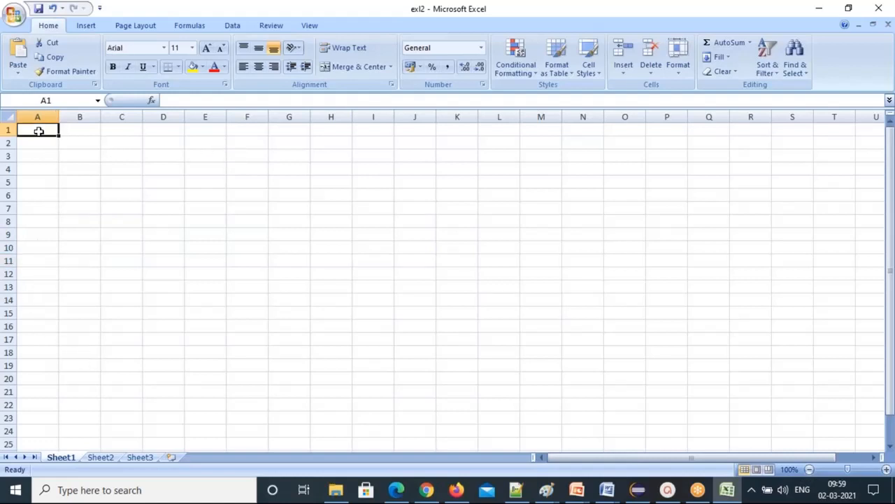
text(col1)
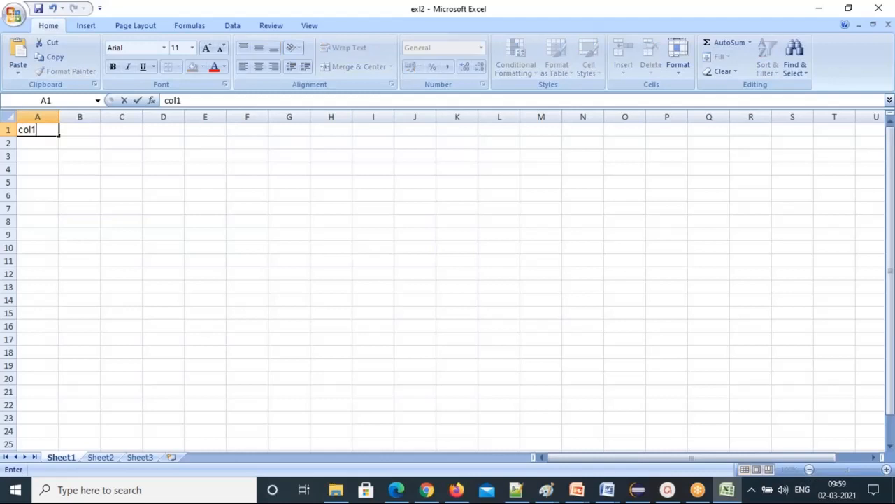
key(Tab)
text(col)
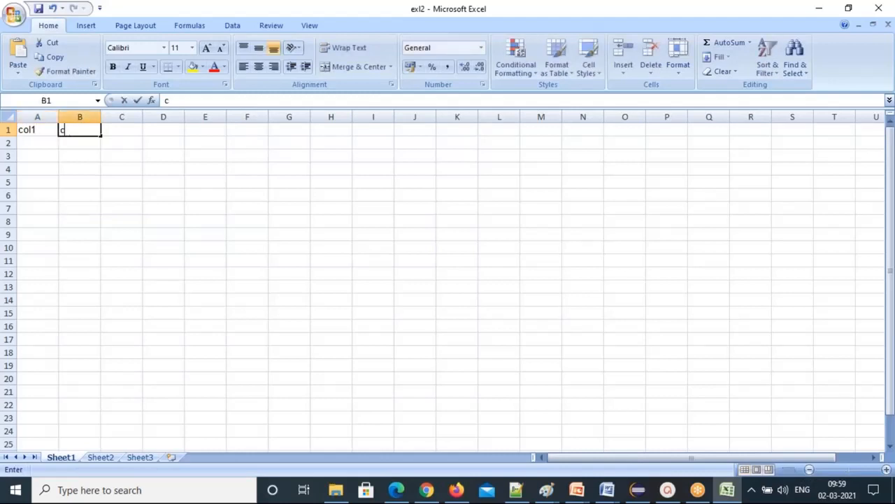
key(Tab)
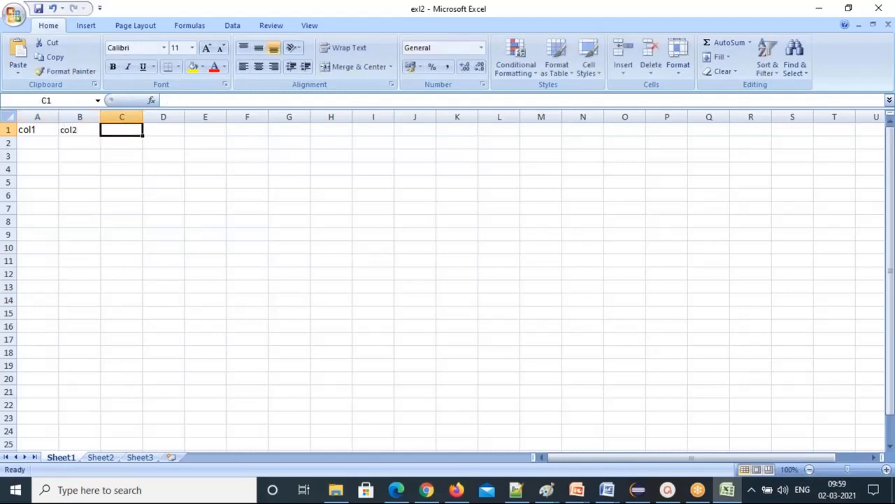
text(col)
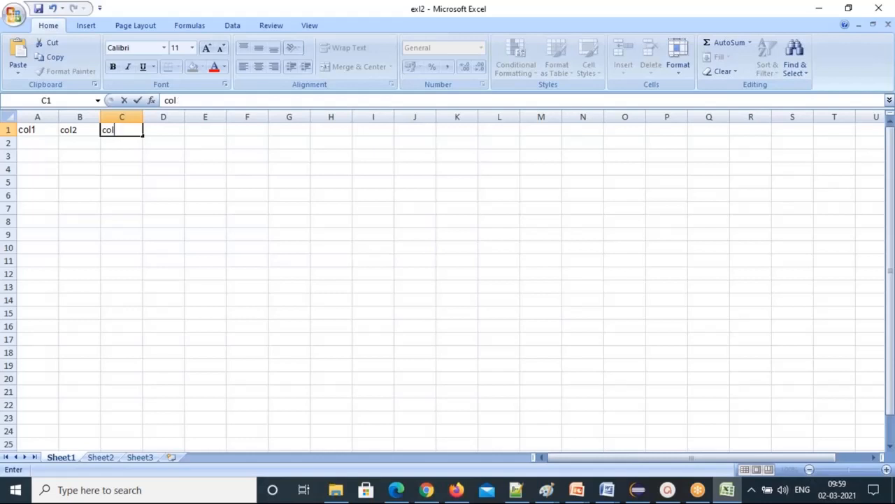
text(23)
key(Return)
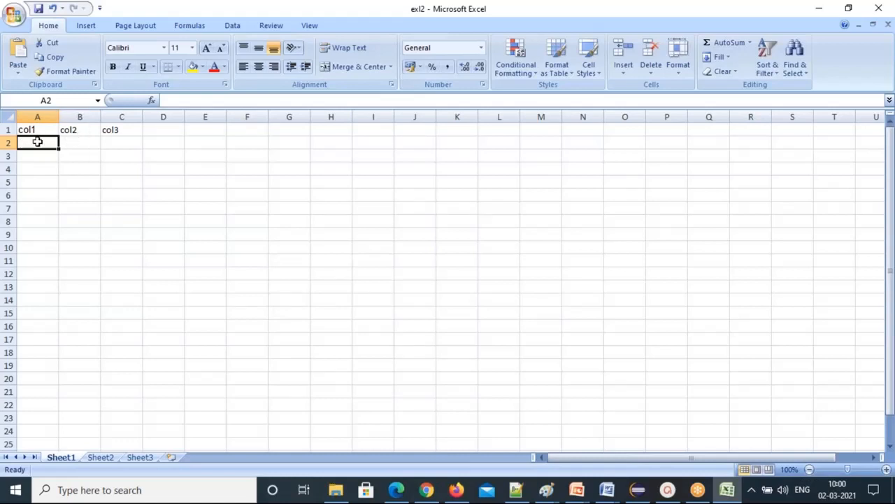
Enter 1, 2 and 3 across A2:C2.
text(1)
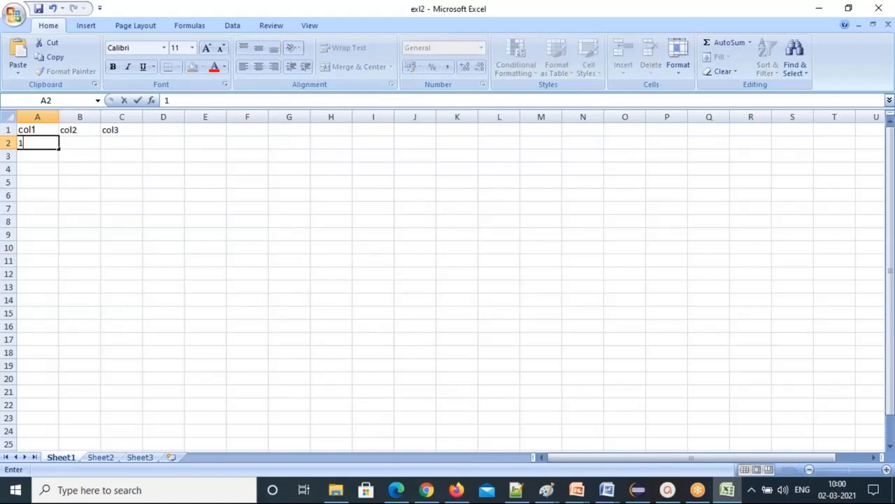
key(Tab)
text(2)
key(Tab)
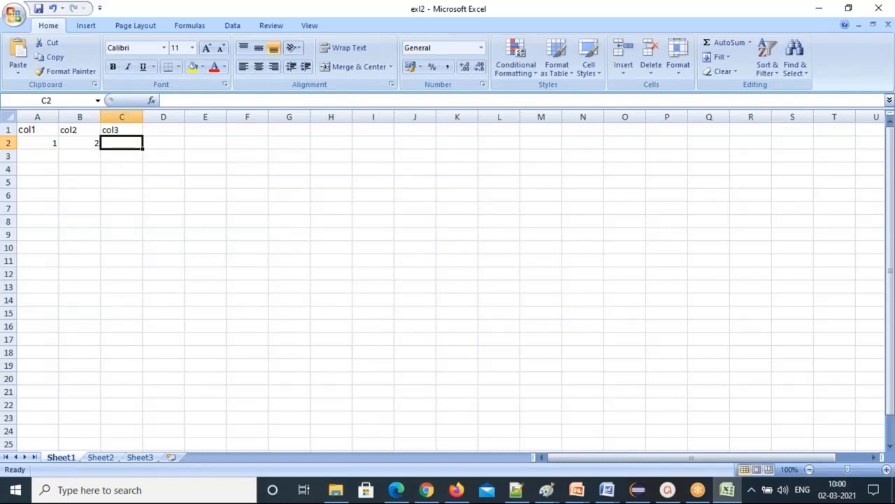
text(3)
key(Left)
key(Left)
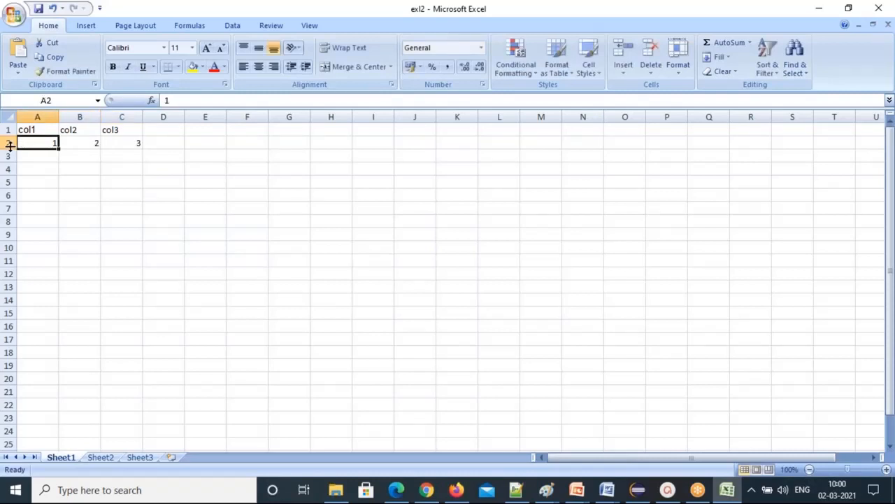
Fill row 3 with Ch, a sample first name, and M in A3:C3.
double_click(51, 143)
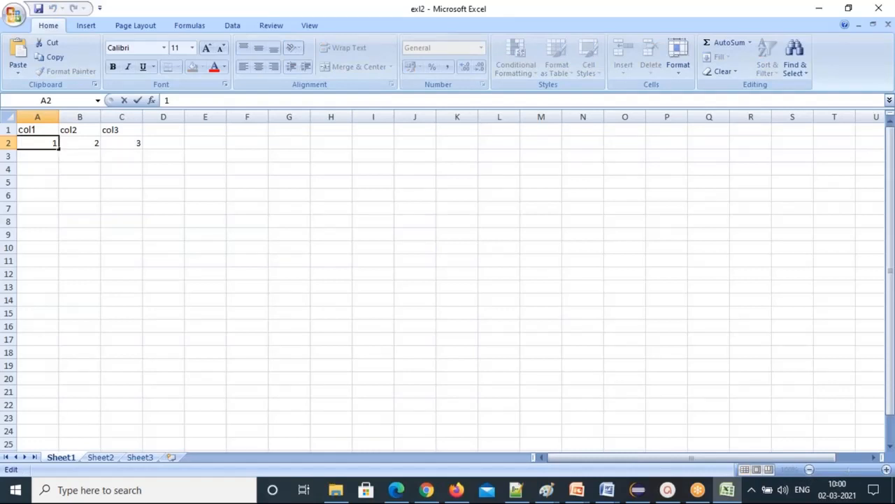
double_click(52, 143)
click(55, 142)
key(Return)
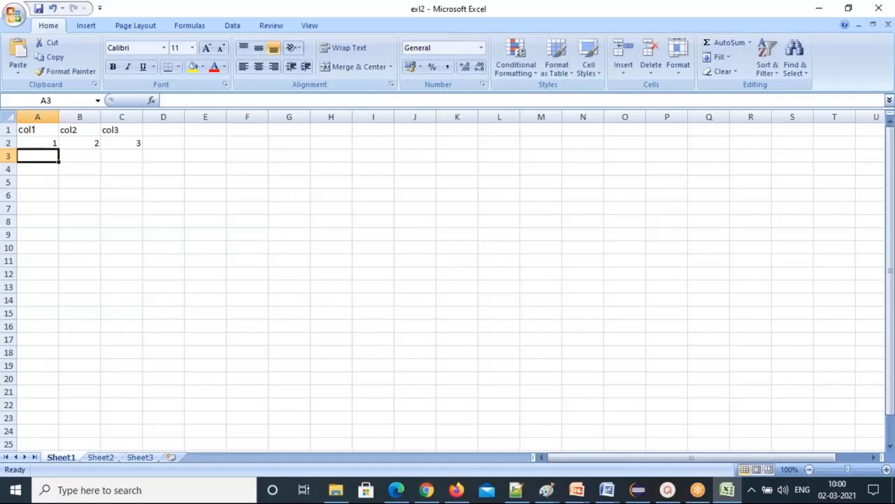
key(BackSpace)
key(BackSpace)
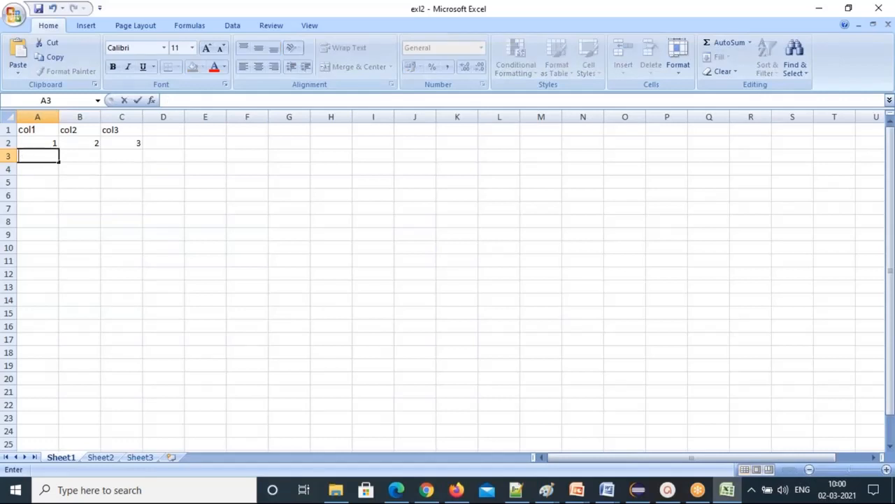
key(Tab)
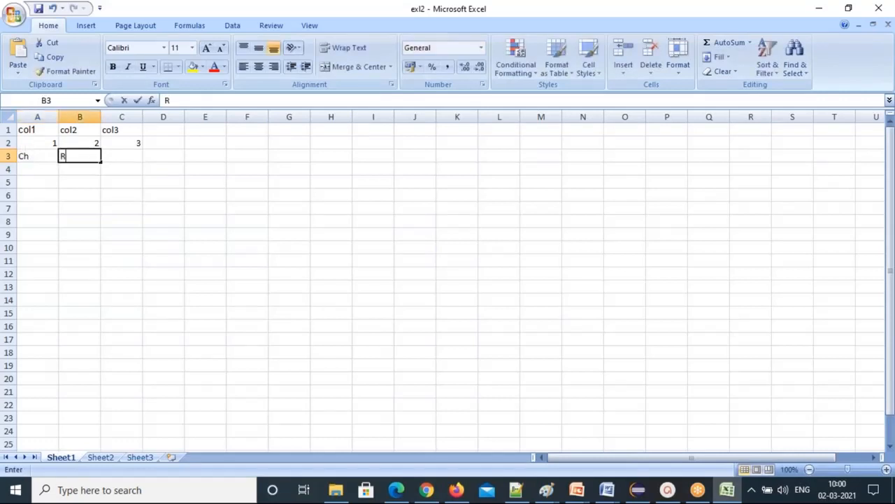
key(Tab)
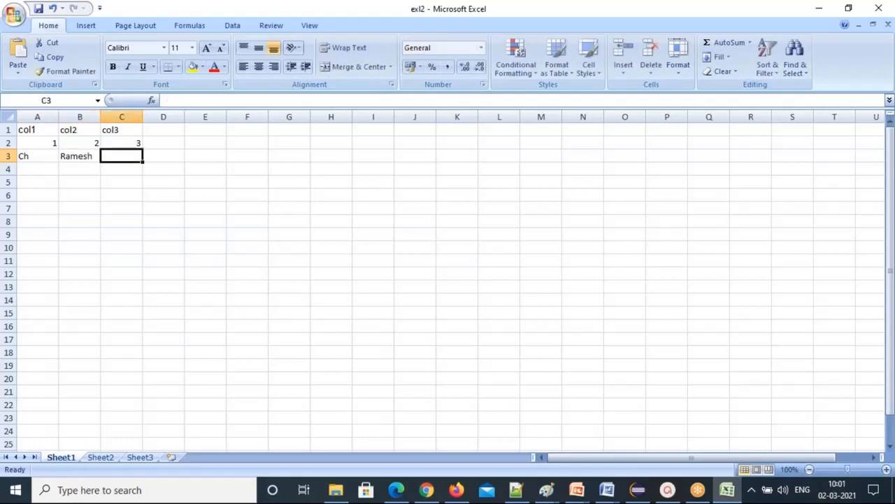
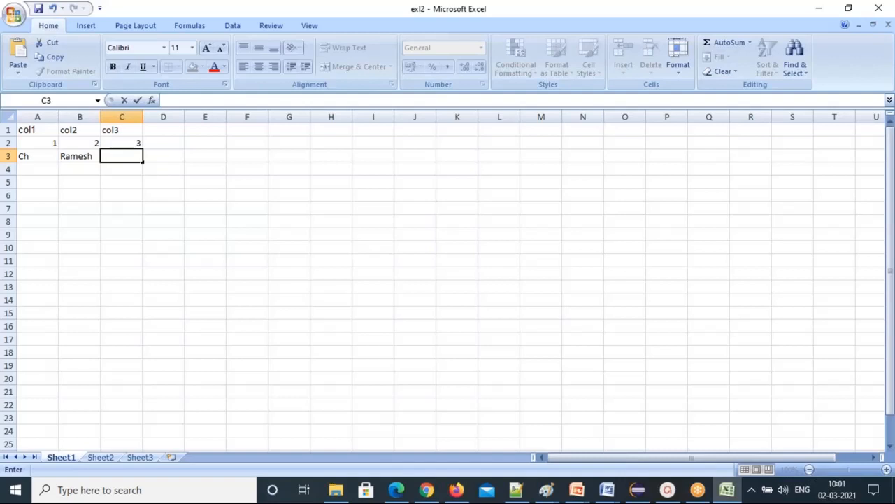
click(31, 170)
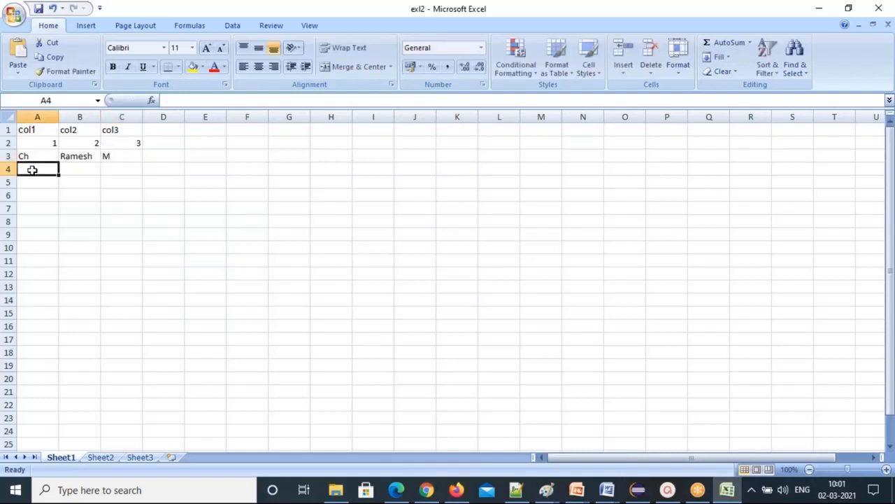
Overwrite the A1 and B1 headers with sNo and Firstname.
click(26, 132)
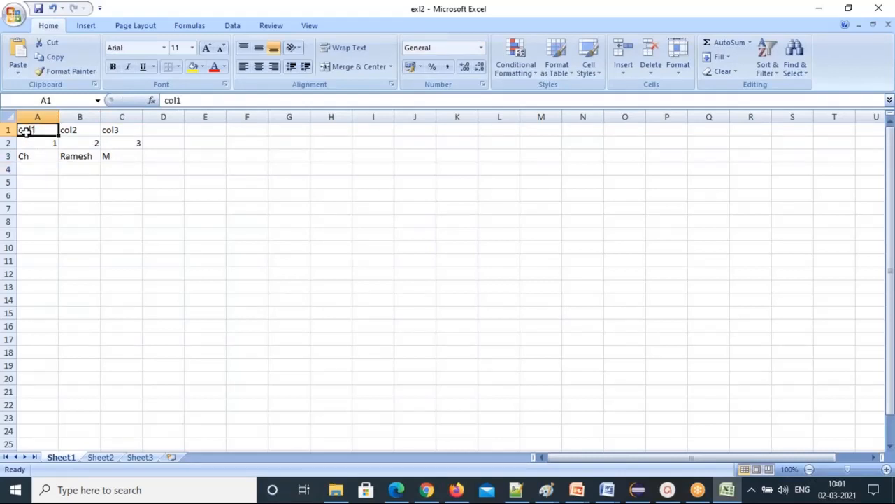
text(sNo)
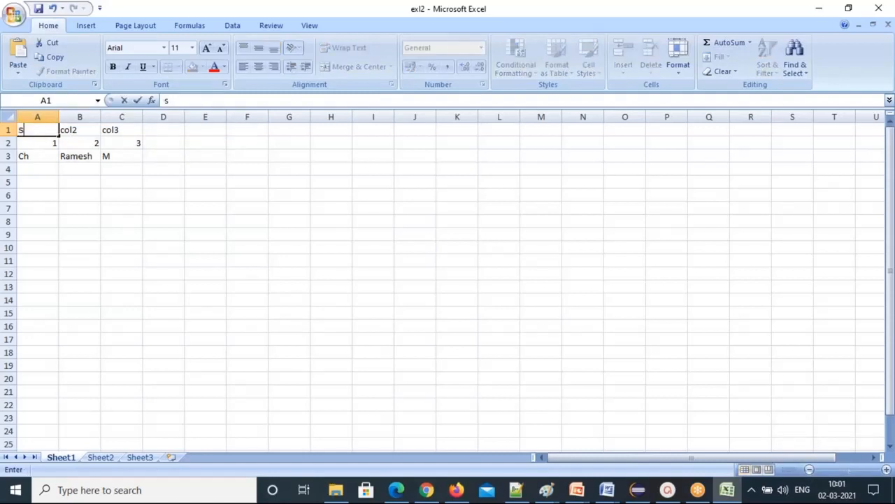
click(75, 130)
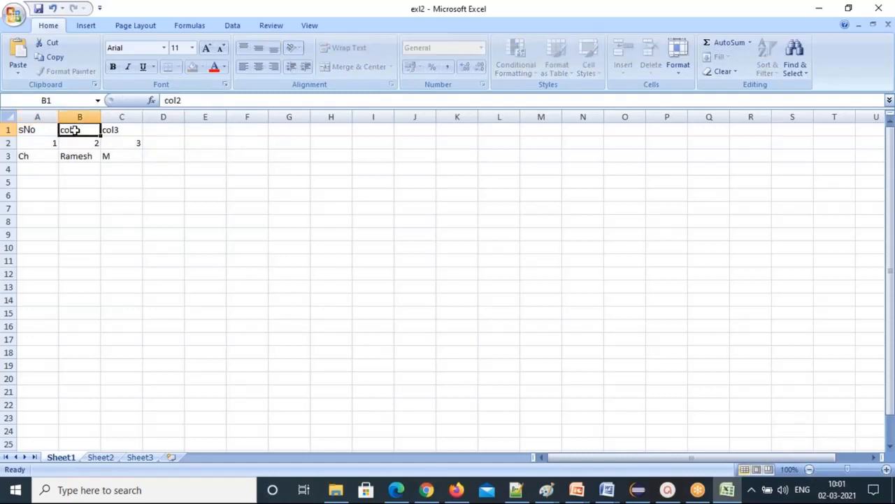
text(First)
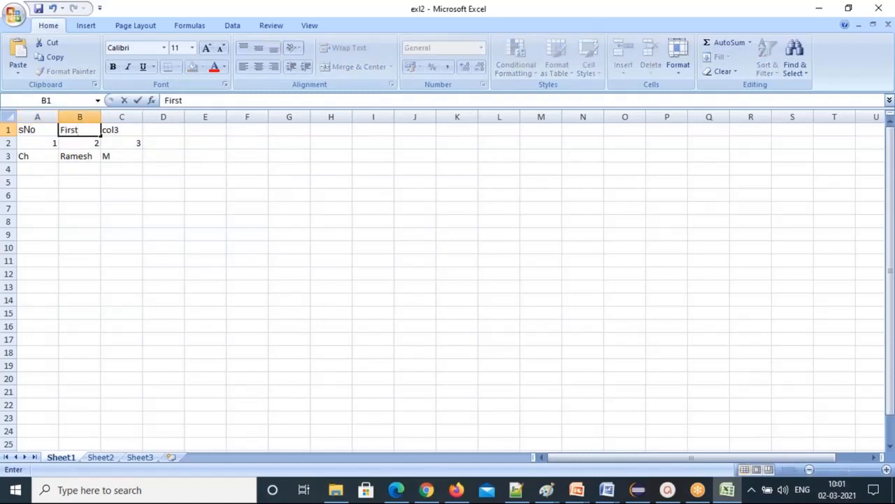
text(name)
click(120, 154)
Select the sample values in rows 2 and 3 and clear the 1 from A2.
click(119, 130)
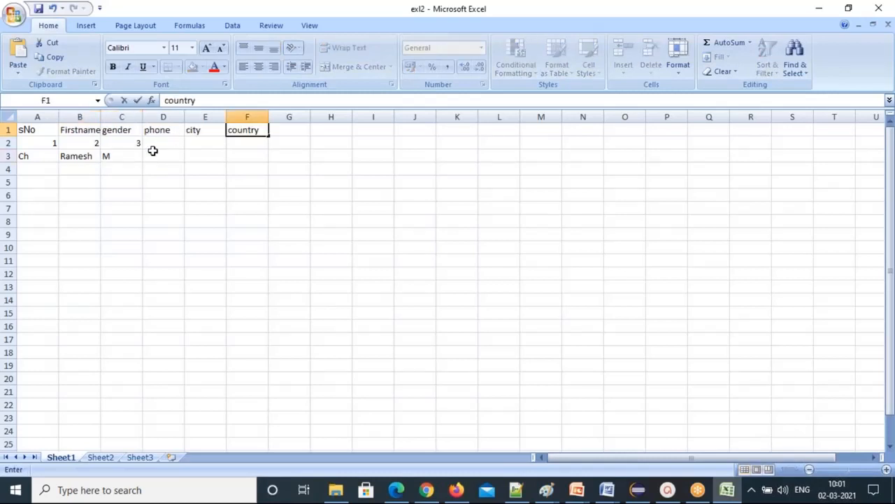
drag(34, 142, 207, 148)
key(BackSpace)
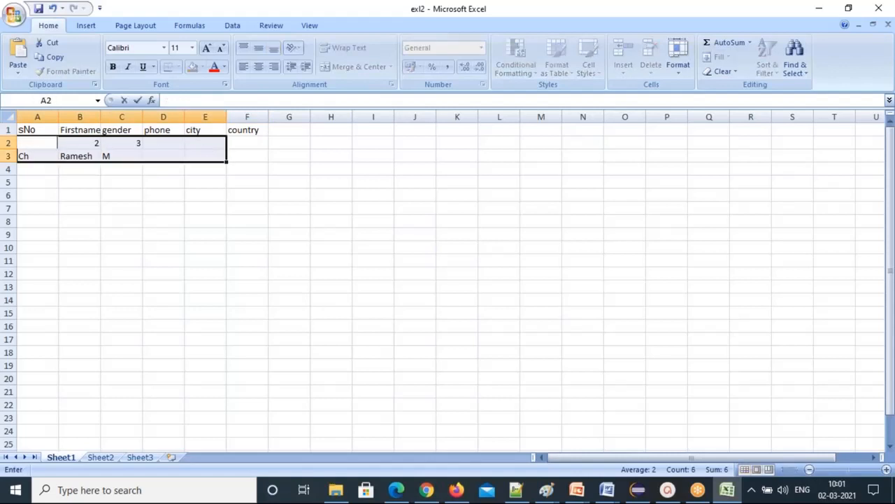
click(165, 154)
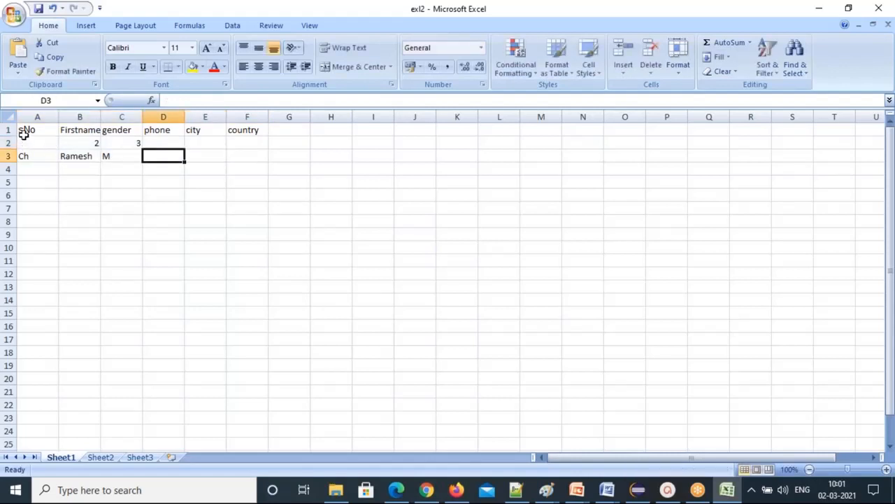
Apply All Borders to the range A1:F15.
drag(23, 134, 259, 314)
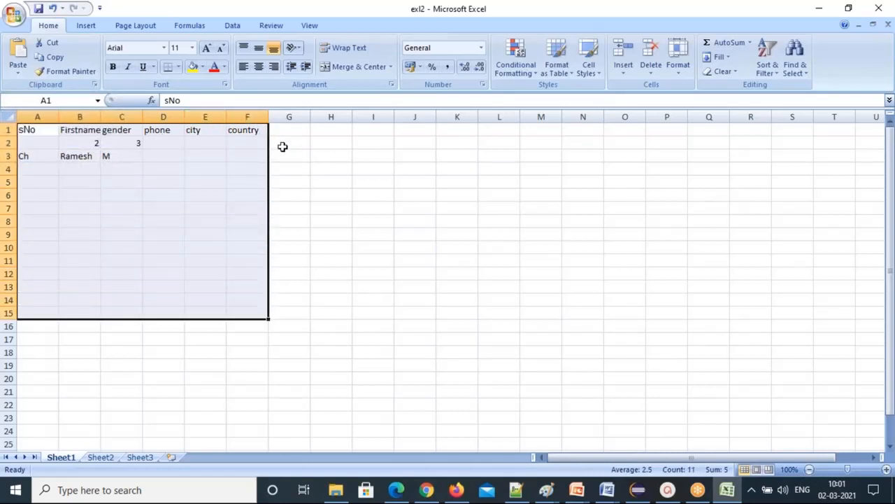
click(179, 67)
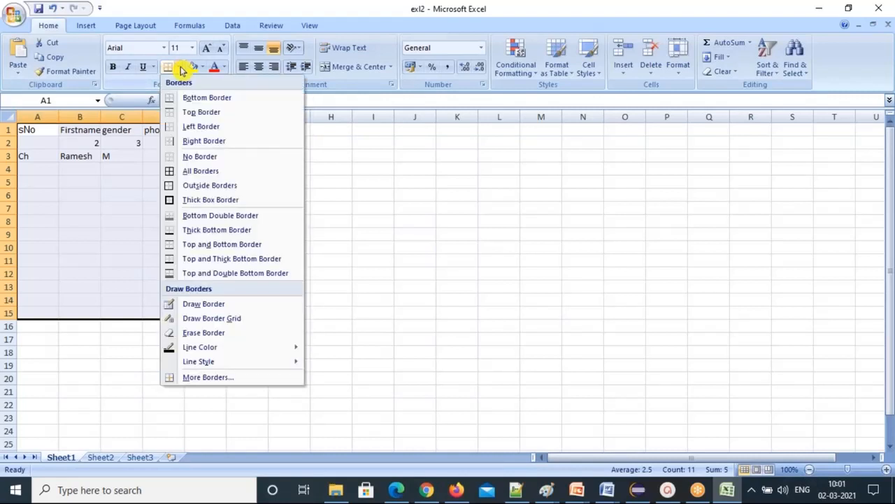
click(199, 171)
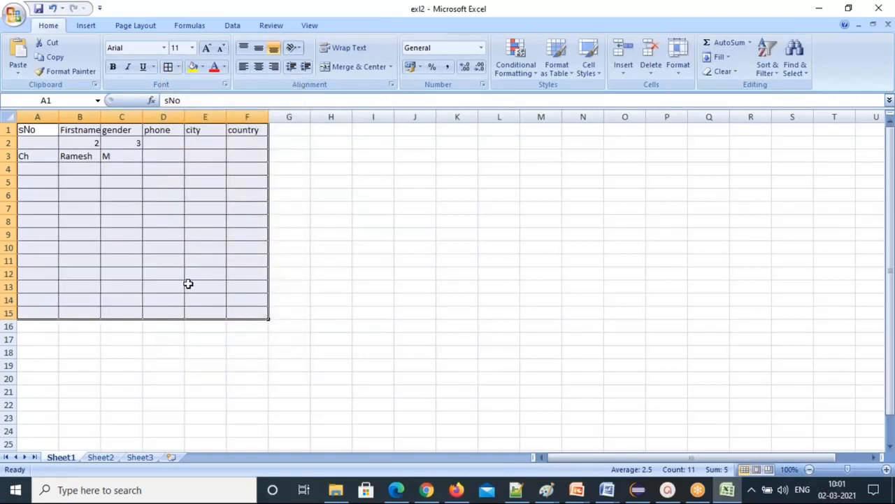
click(188, 283)
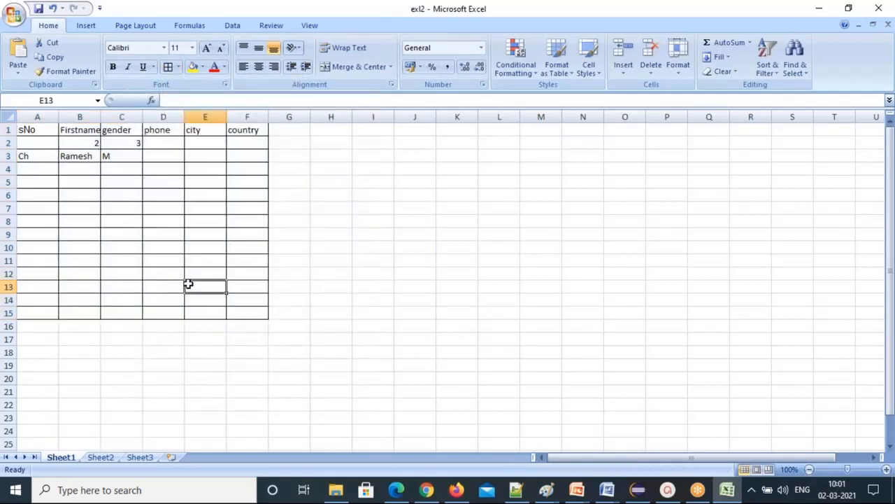
Clear B2, then enter serial number 1 in A2 and a sample first name in B2.
click(33, 143)
click(72, 143)
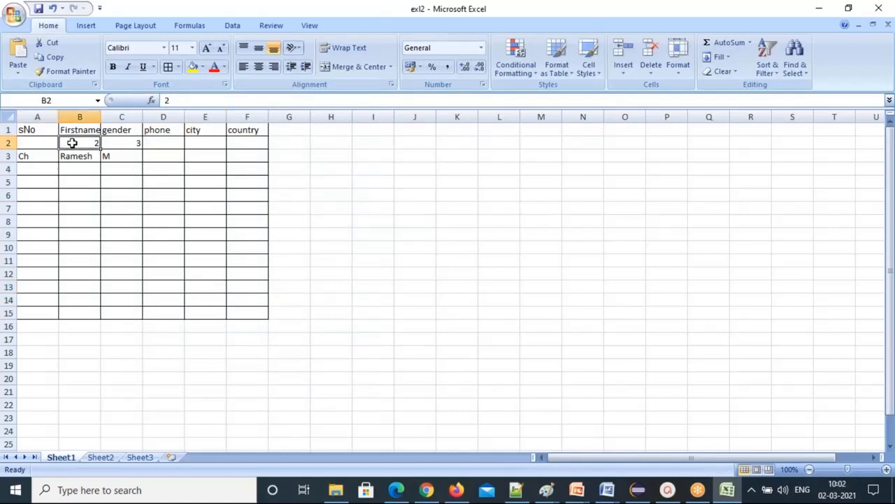
key(Delete)
key(Right)
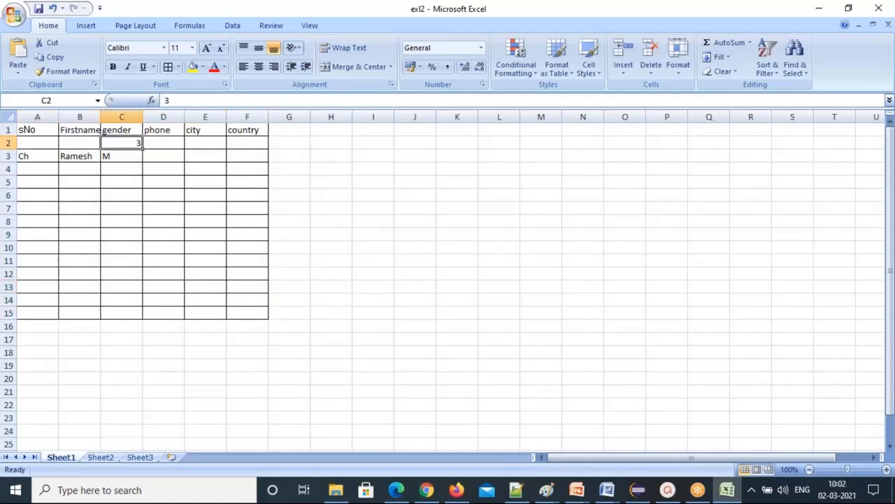
click(33, 142)
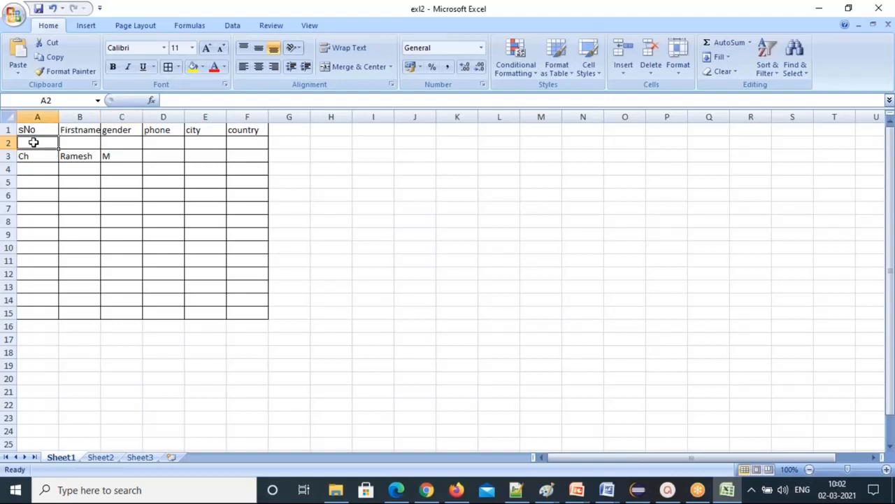
text(1)
click(70, 144)
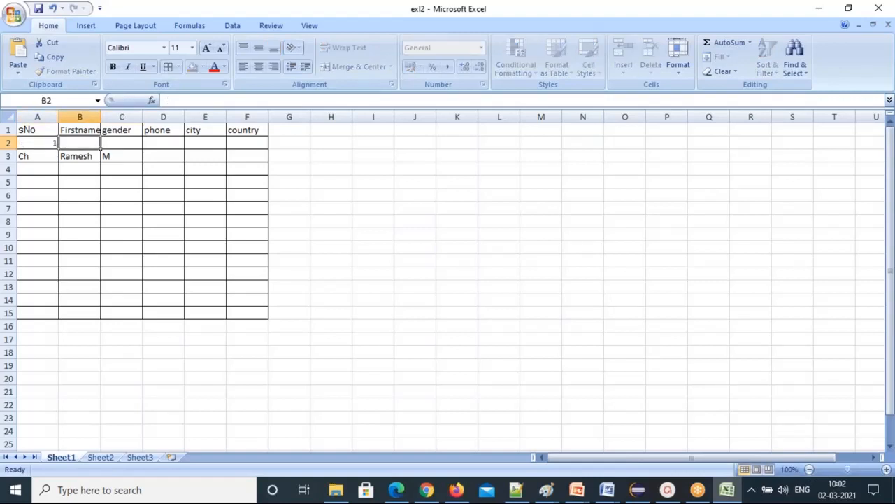
text(Ramesh)
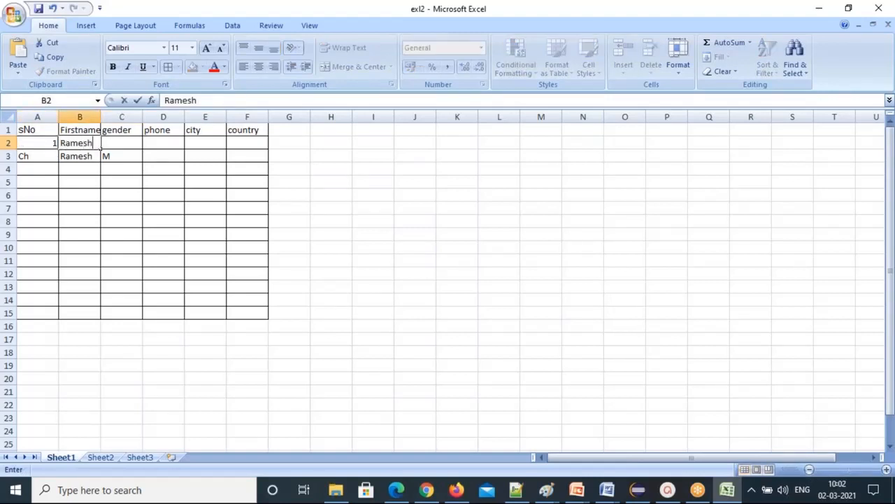
click(33, 156)
Enter serial number 2 in A3 and replace B3 with a different sample first name.
text(2)
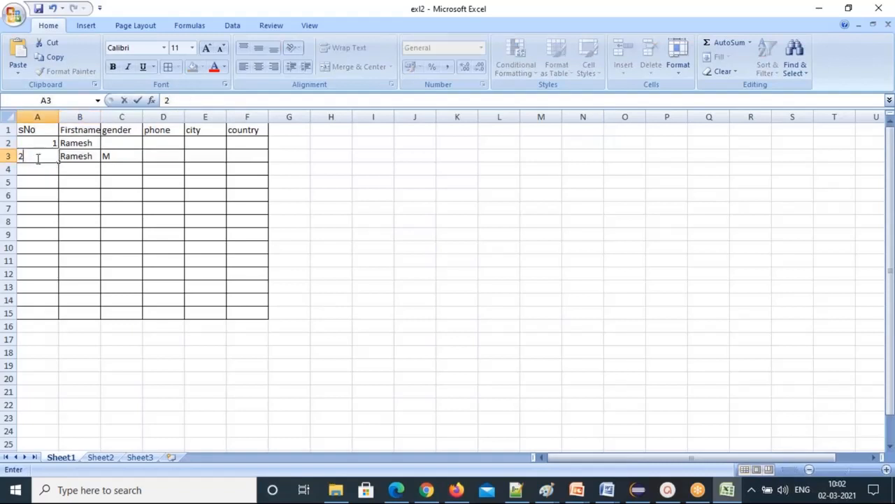
click(81, 156)
double_click(89, 156)
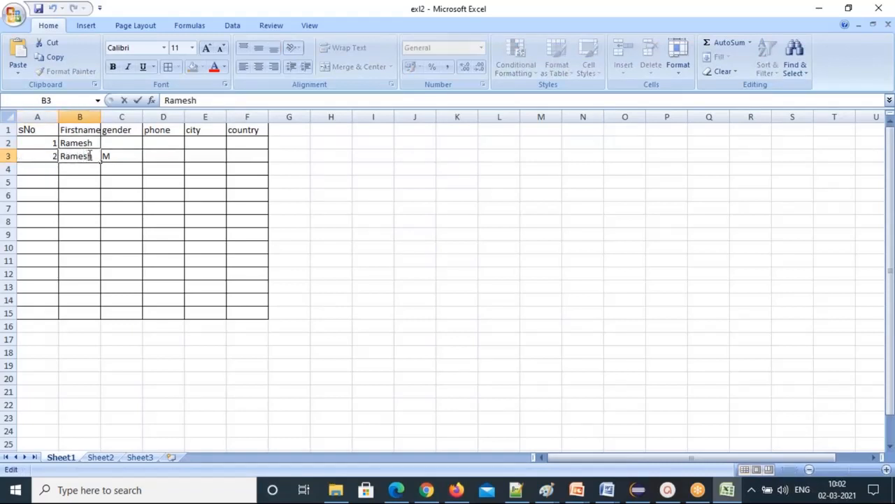
double_click(77, 156)
text(preethi)
Fill in genders M in C2 and F in C3.
click(110, 143)
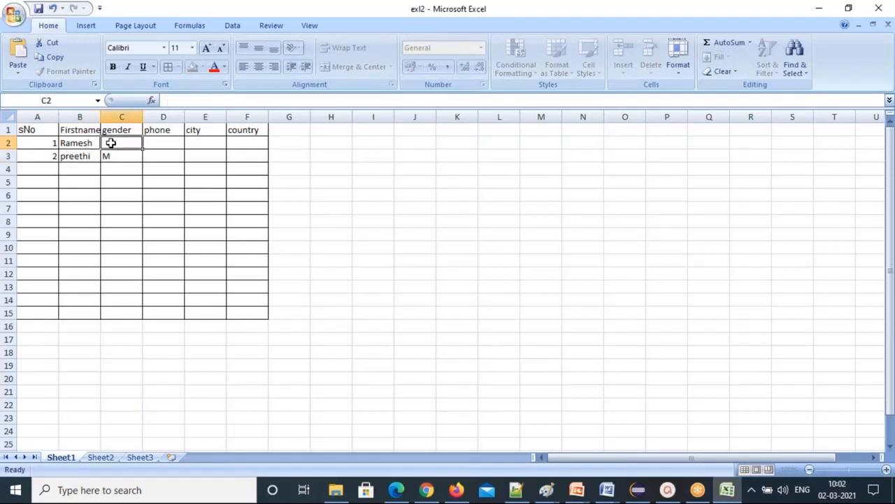
text(M)
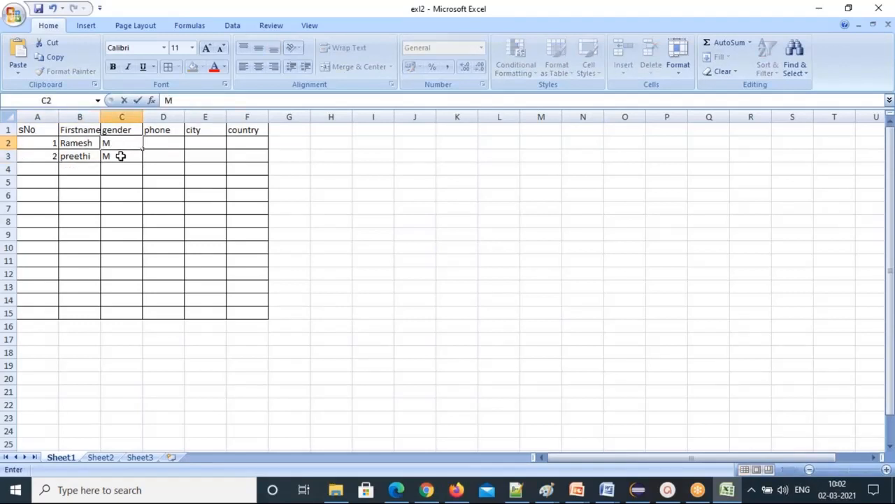
click(121, 156)
text(F)
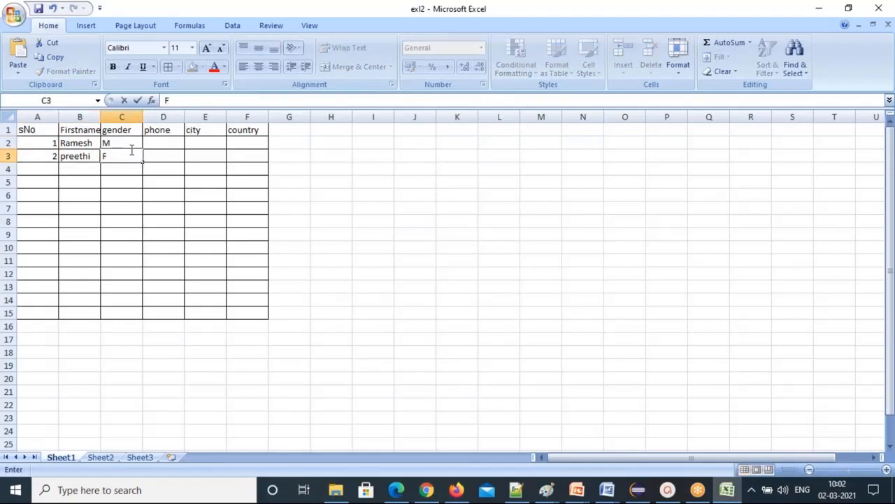
click(163, 144)
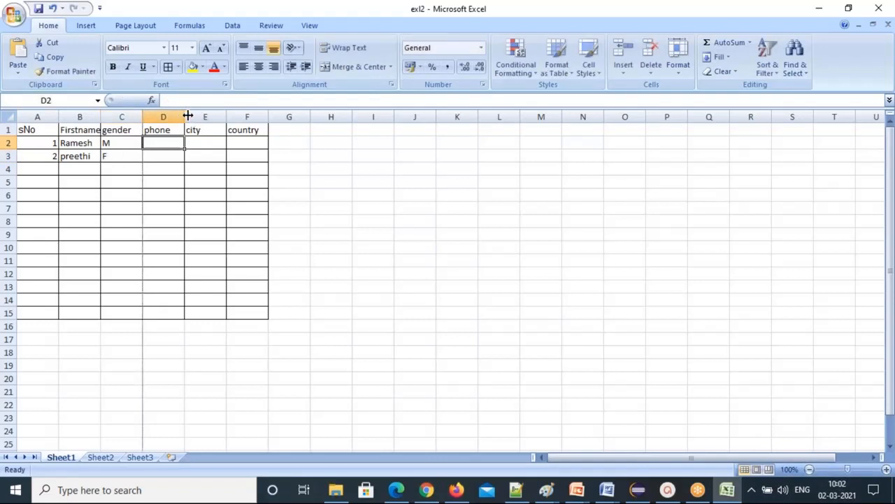
Widen columns D, E and F, bringing the country column to 17.57.
drag(185, 116, 214, 116)
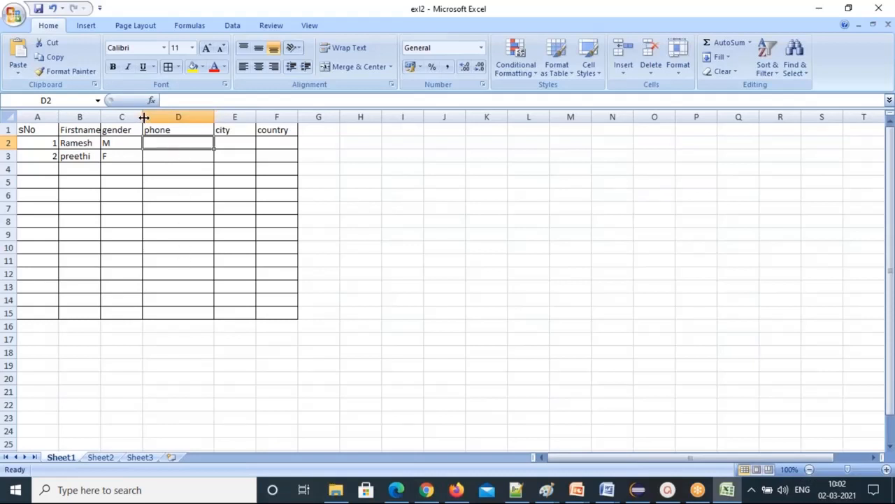
drag(256, 116, 287, 118)
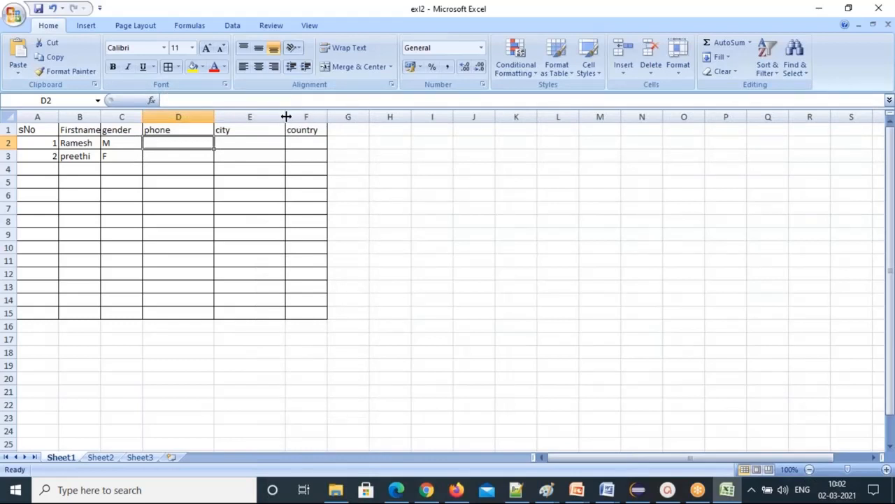
drag(286, 116, 376, 115)
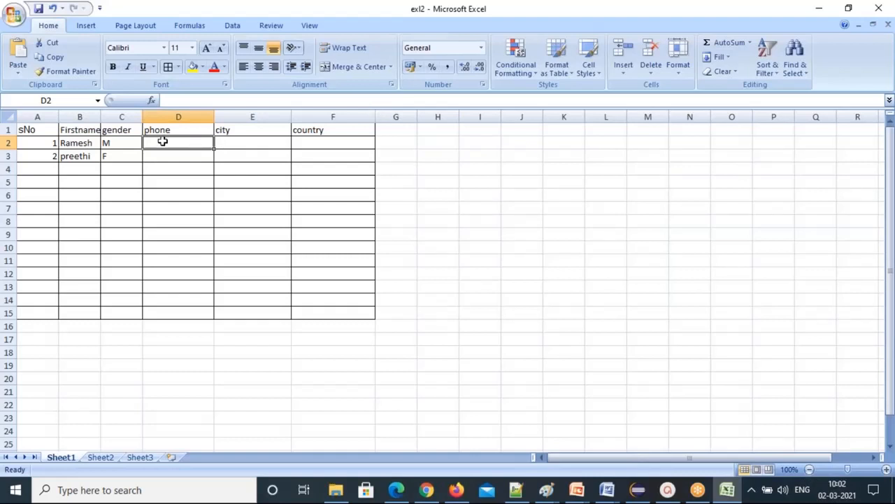
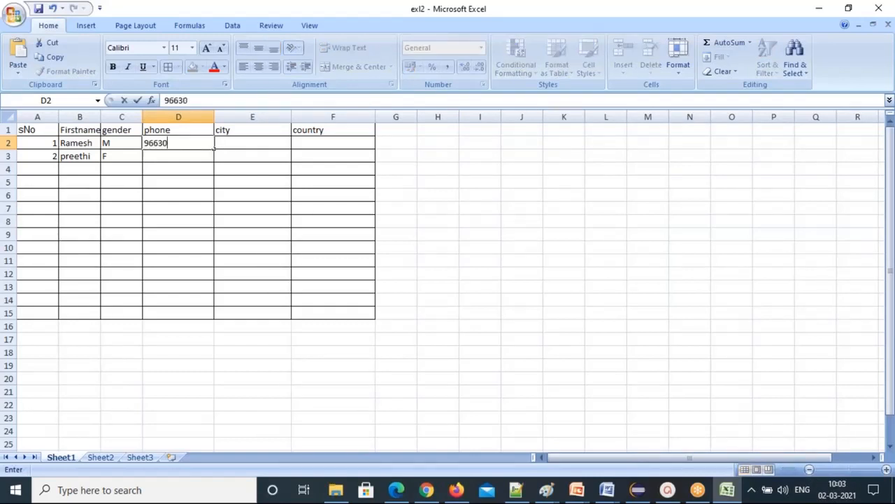
Fill in the first record's phone number, city Bengalore and country India.
key(Tab)
text(Bengalore)
key(Tab)
text(India)
key(Return)
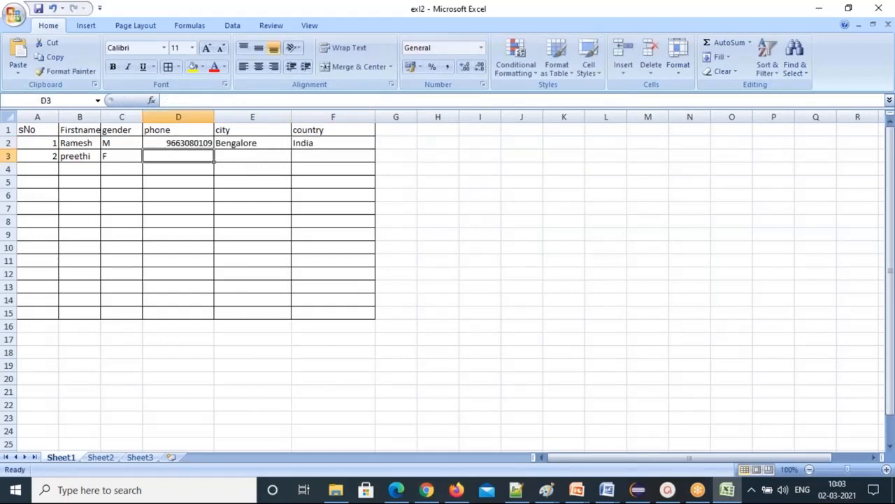
Fill in the second record's phone number, city Texas and country US.
key(Tab)
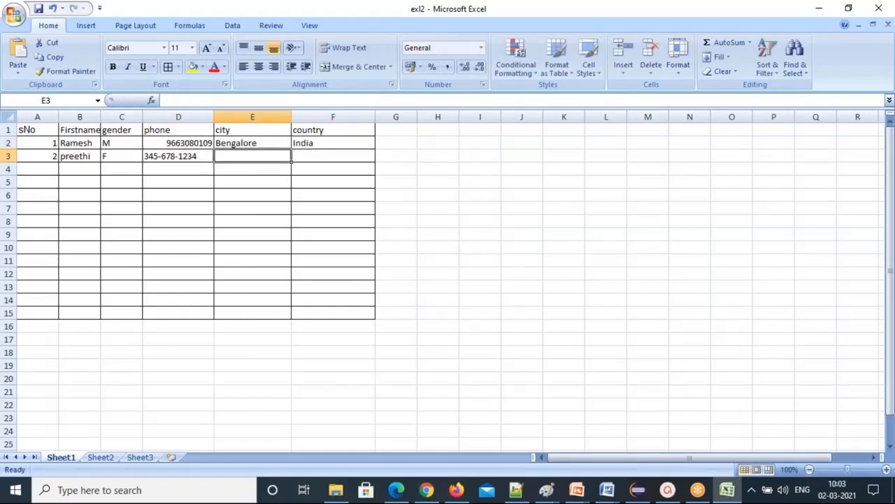
key(BackSpace)
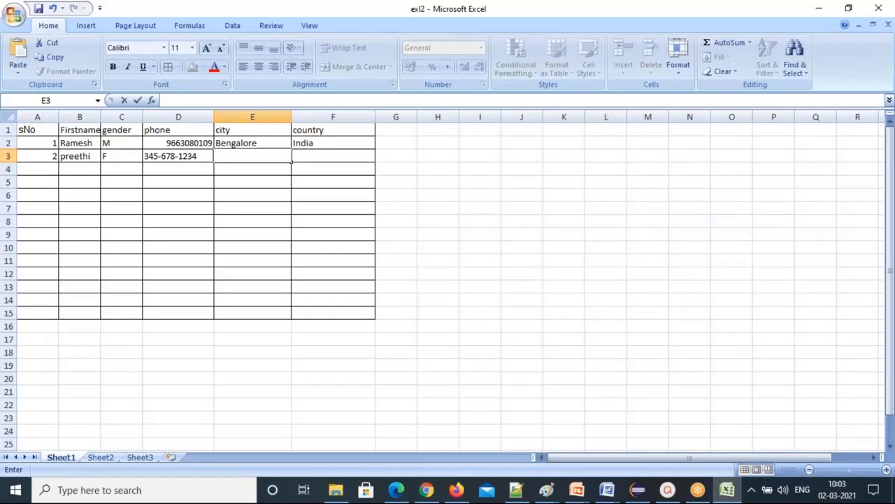
click(326, 157)
text(US)
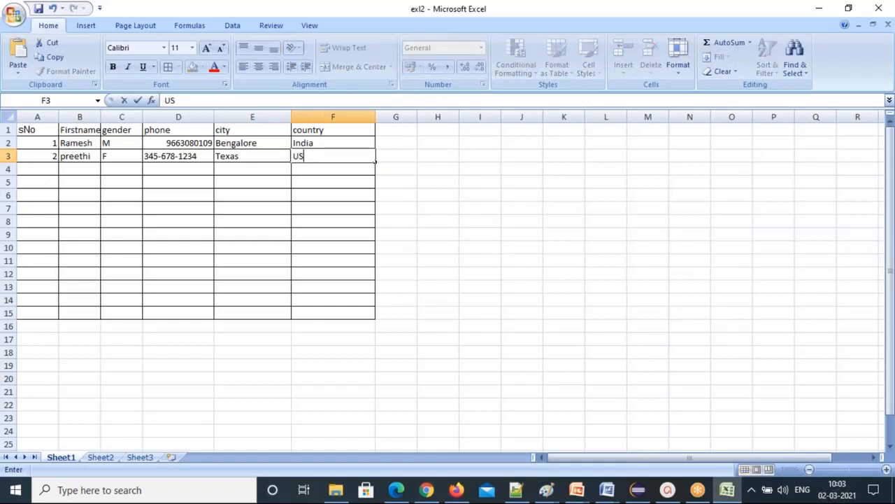
click(128, 169)
Enter serial number 3 in A4 and select the header row A1:F1.
click(46, 168)
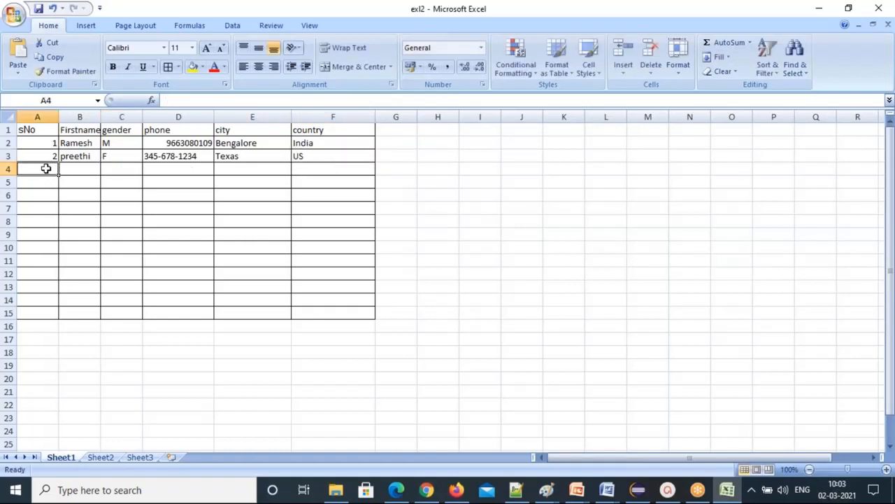
text(3)
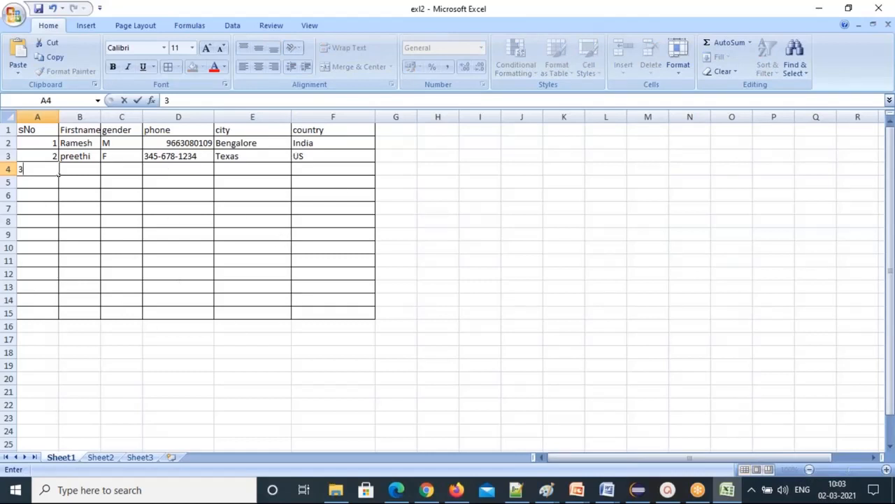
click(28, 131)
key(shift+Right)
key(shift+Right)
key(shift+Right)
key(shift+Right)
key(shift+Right)
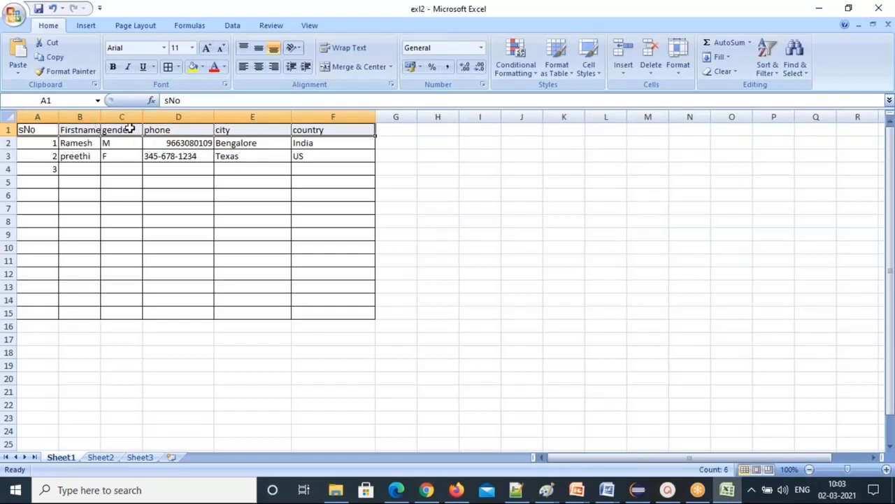
Fill the header row with Blue, Accent 1 and make its headings bold and italic.
click(202, 68)
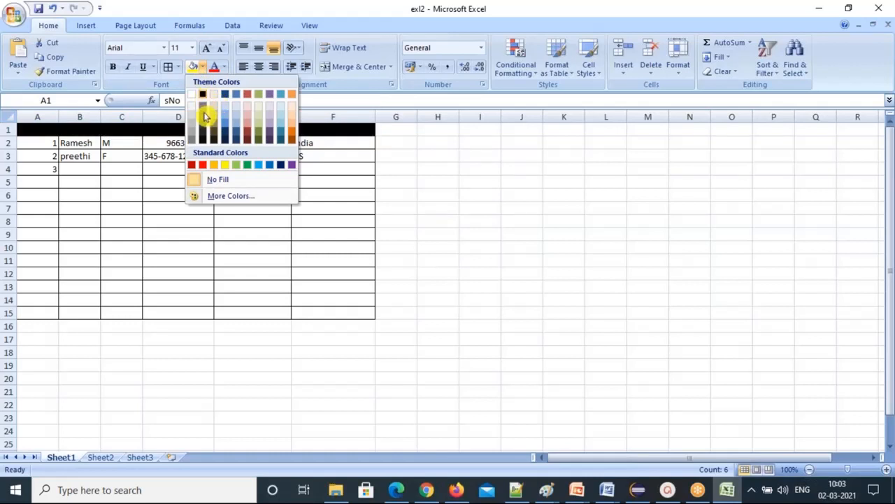
click(237, 95)
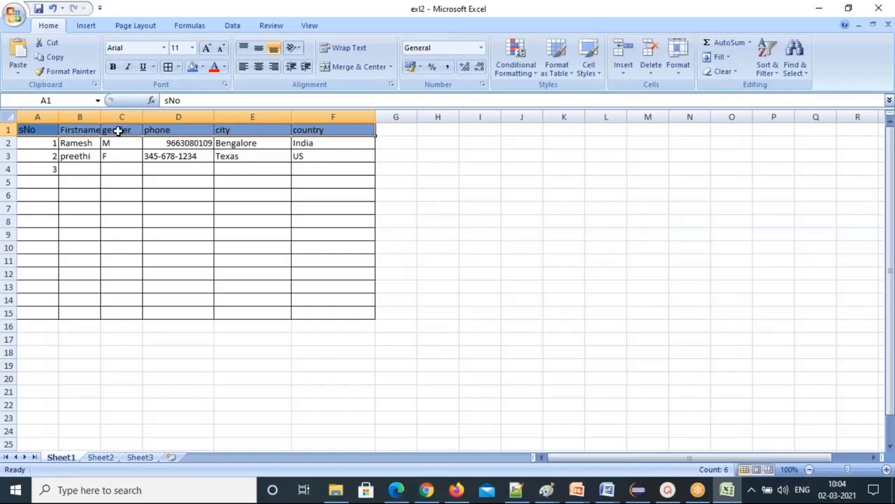
click(113, 70)
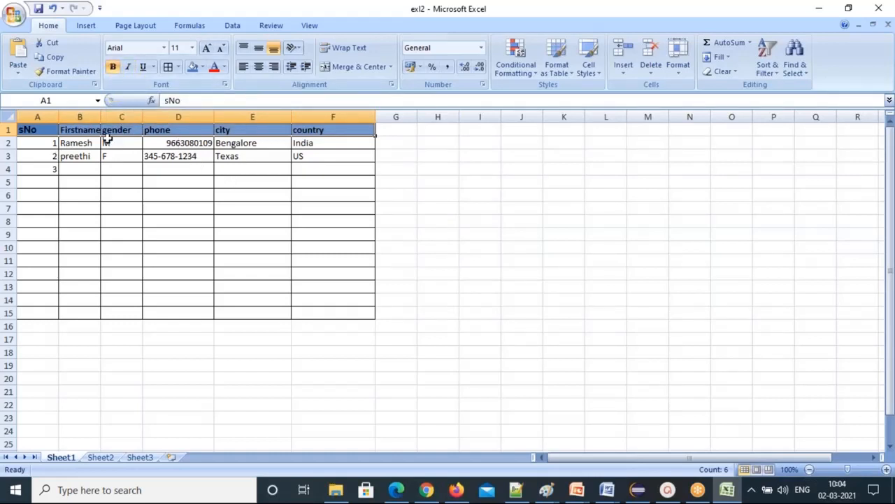
click(131, 68)
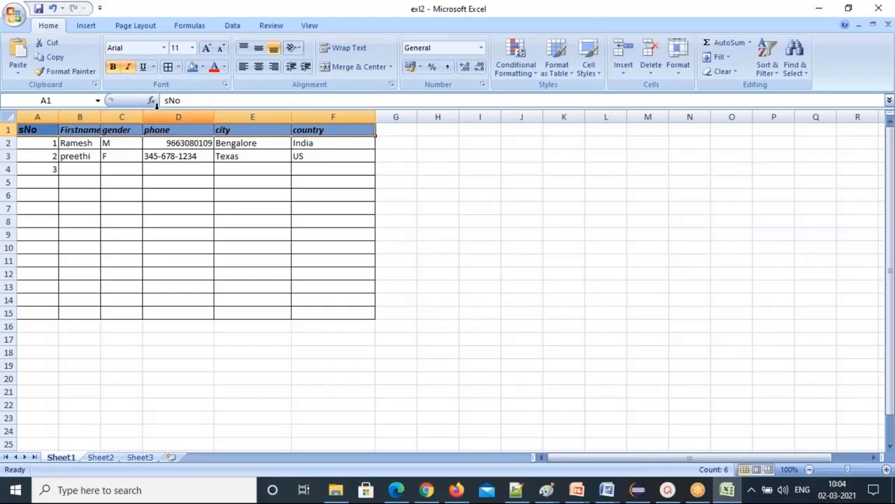
click(222, 168)
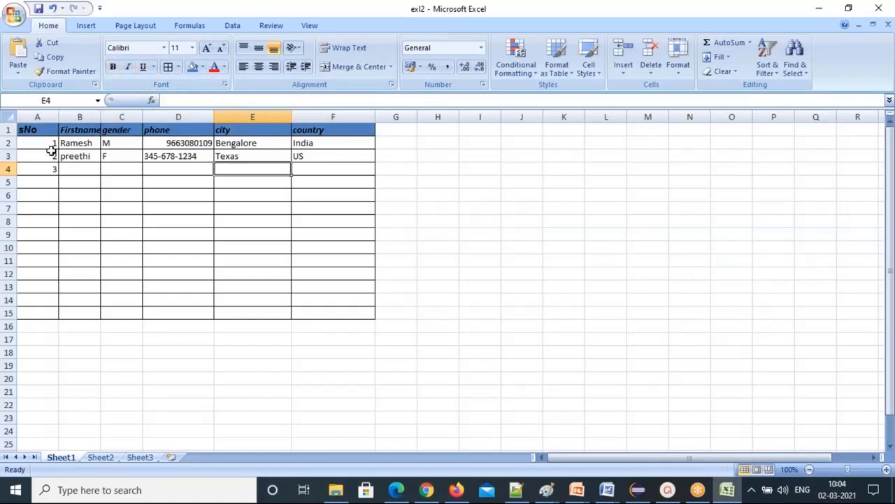
Briefly turn both data rows red, then colour the first record's text olive green.
drag(28, 143, 358, 156)
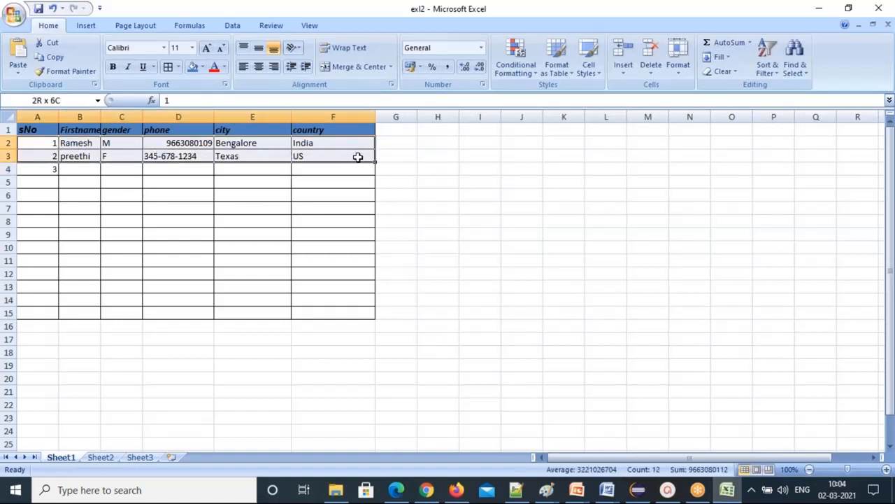
click(214, 67)
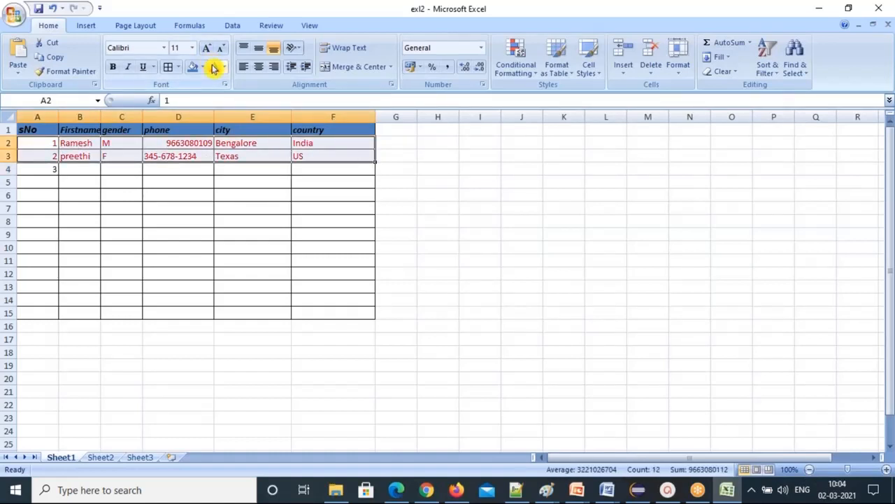
click(162, 205)
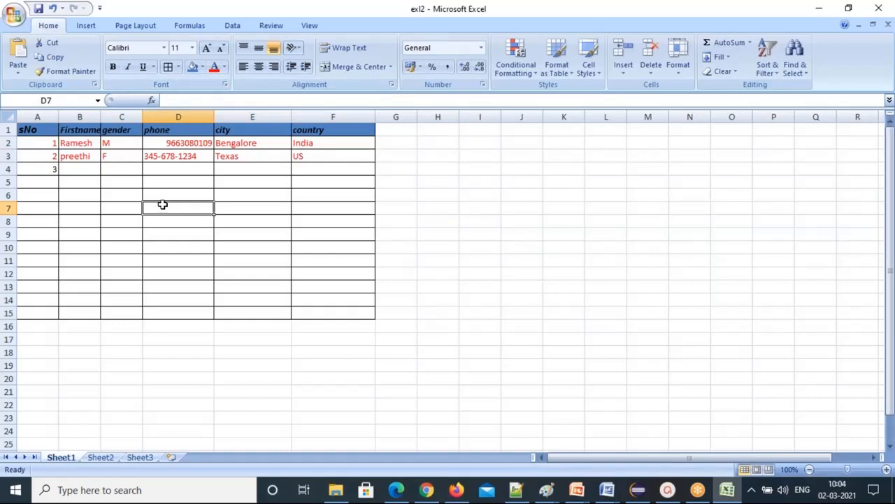
drag(30, 144, 353, 148)
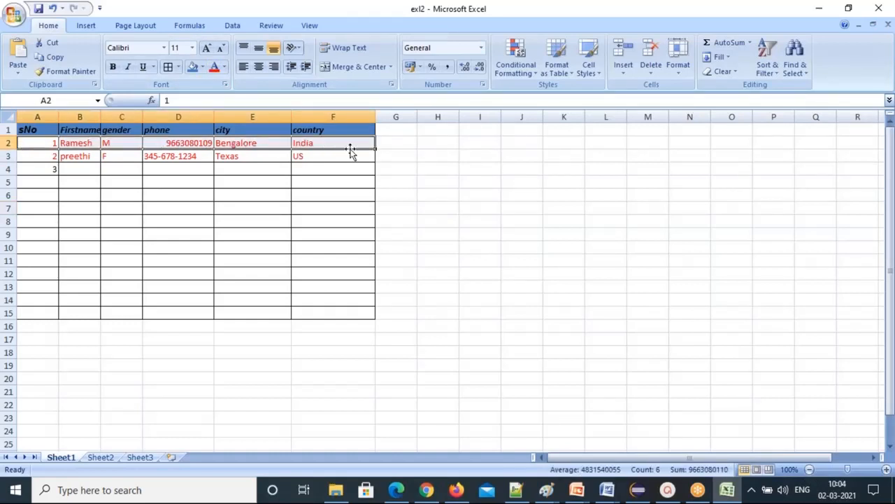
click(226, 68)
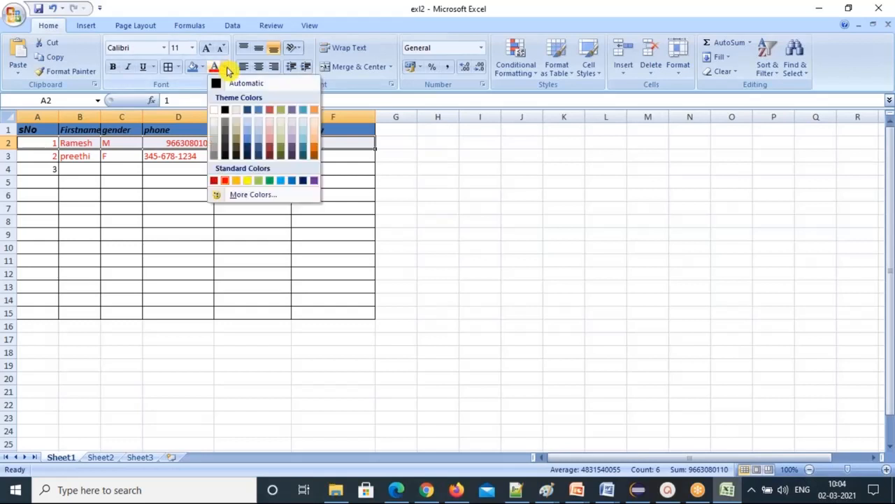
click(282, 112)
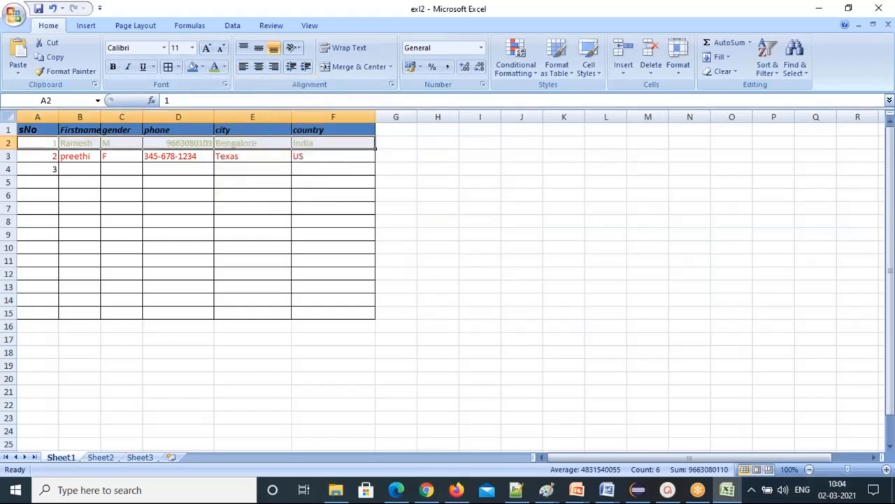
Colour the second record's text in row 3 orange.
drag(25, 156, 347, 161)
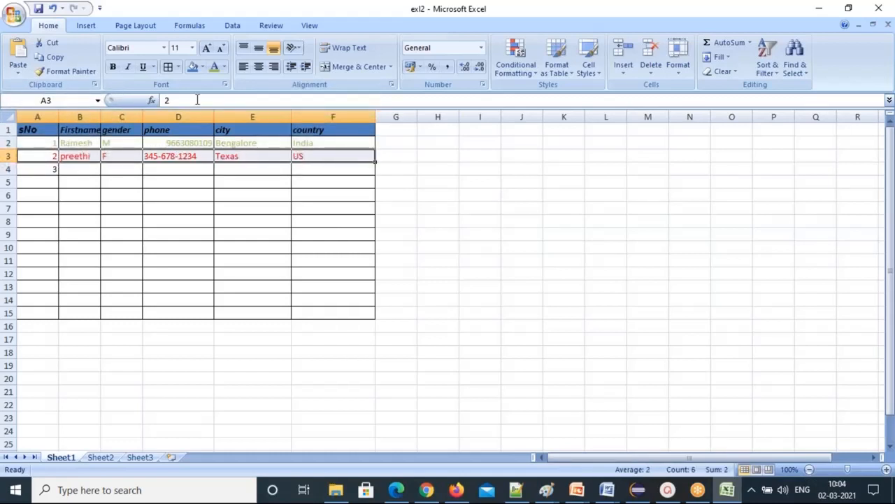
click(224, 68)
click(314, 146)
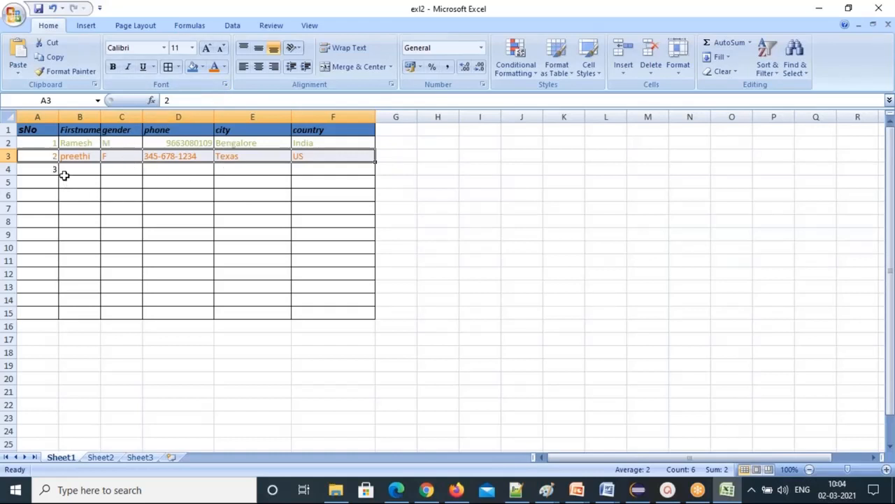
Save the exl2 workbook and restore the Excel window down from full screen.
click(13, 19)
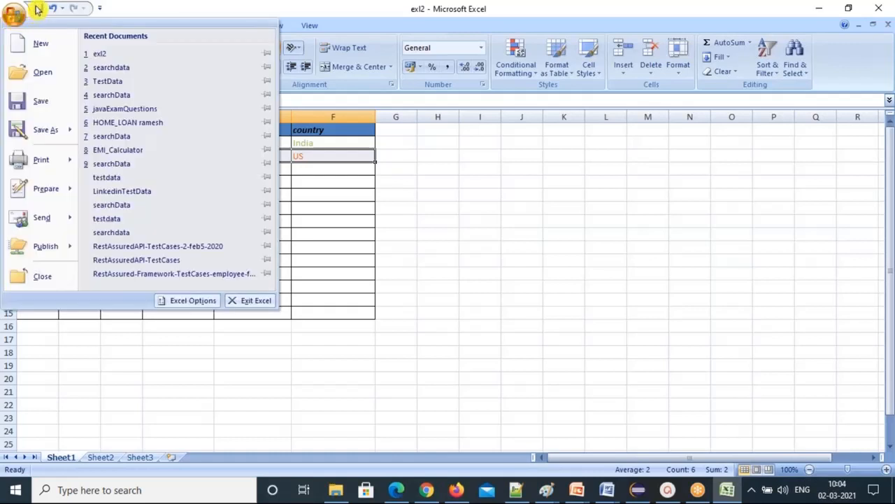
click(34, 102)
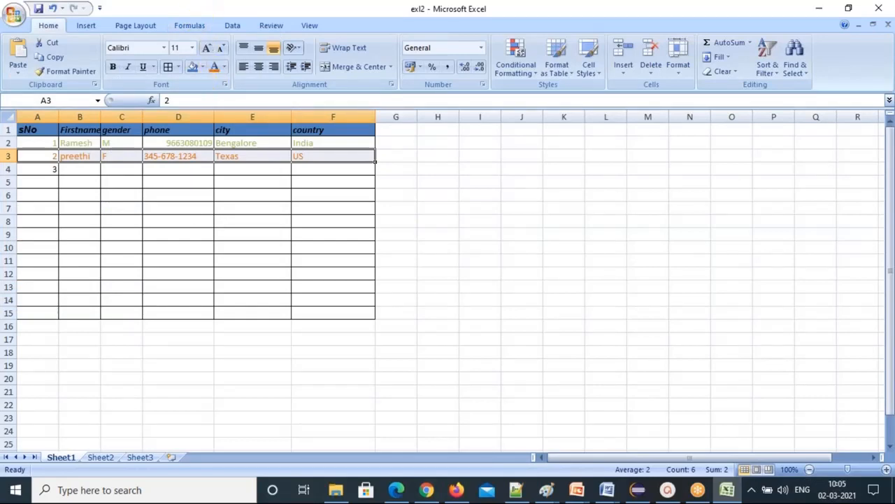
double_click(172, 7)
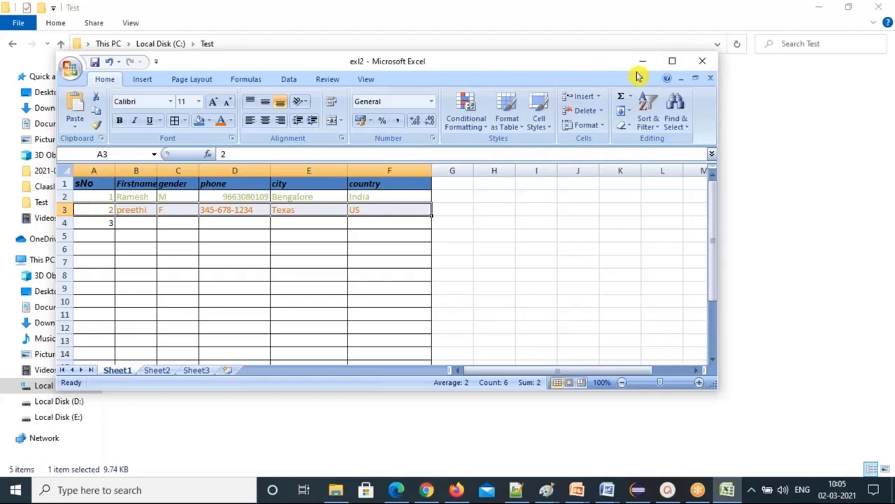
click(706, 63)
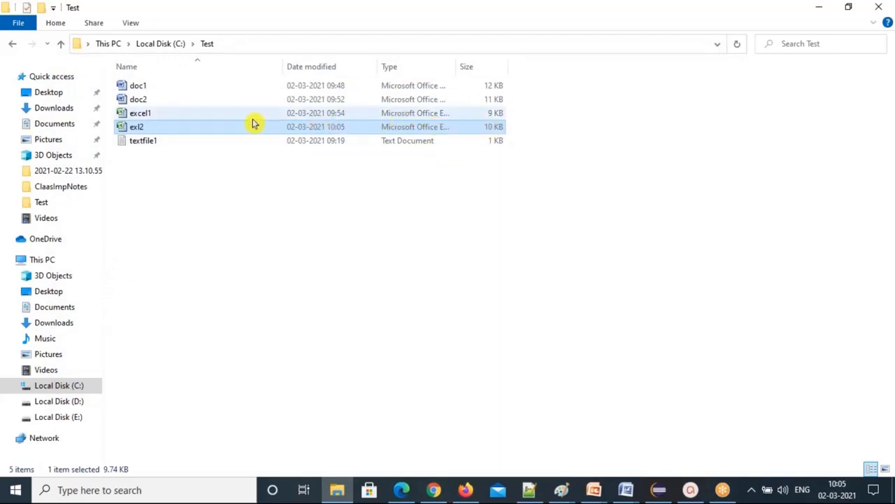
right_click(170, 129)
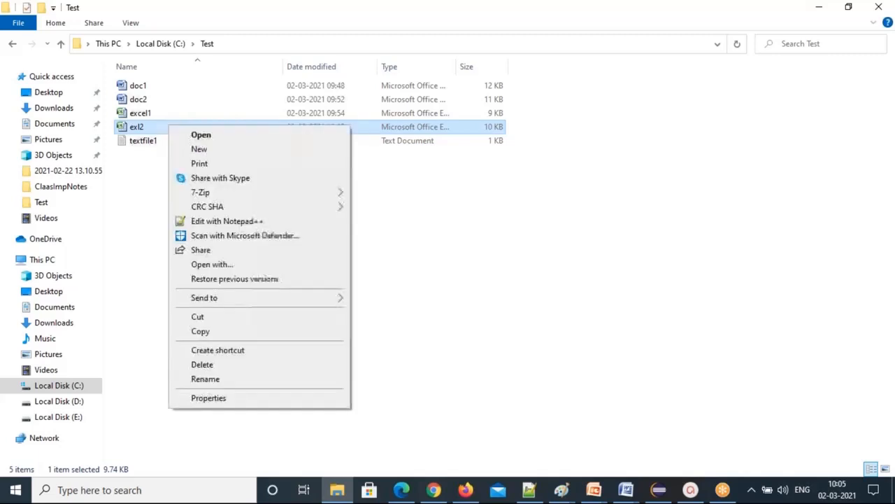
click(218, 319)
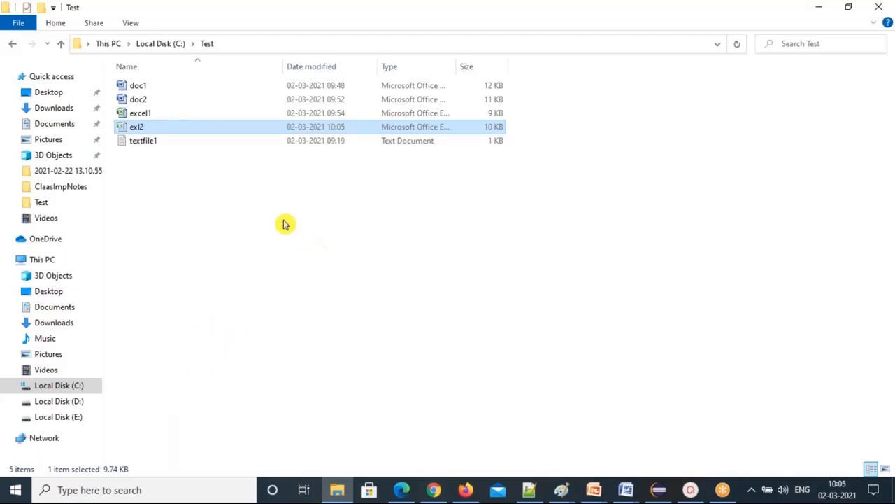
right_click(230, 129)
click(261, 398)
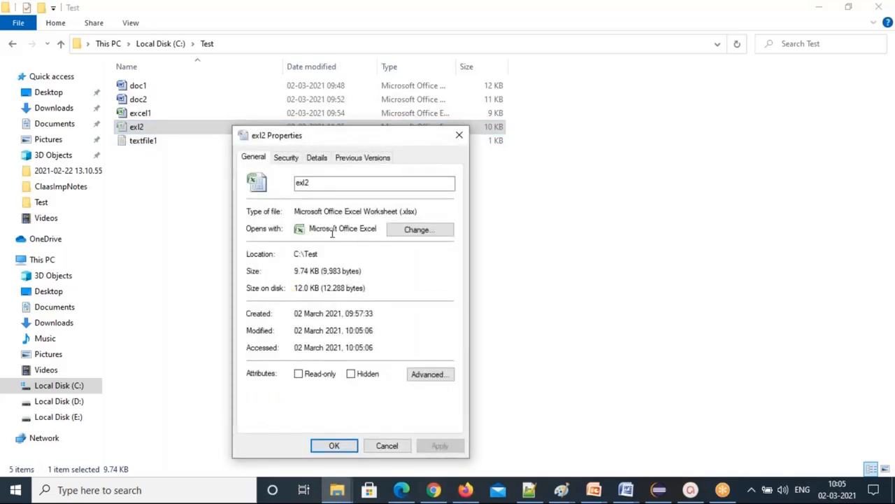
drag(401, 210, 421, 210)
click(315, 184)
drag(315, 184, 286, 184)
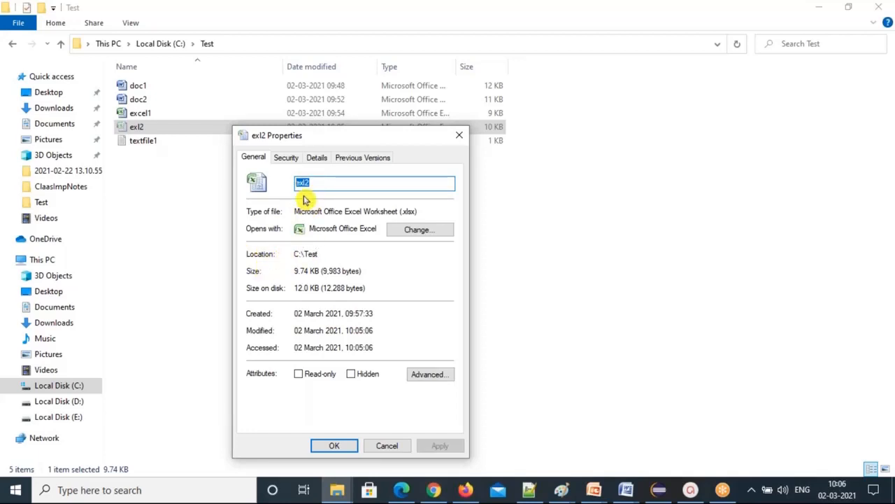
click(389, 448)
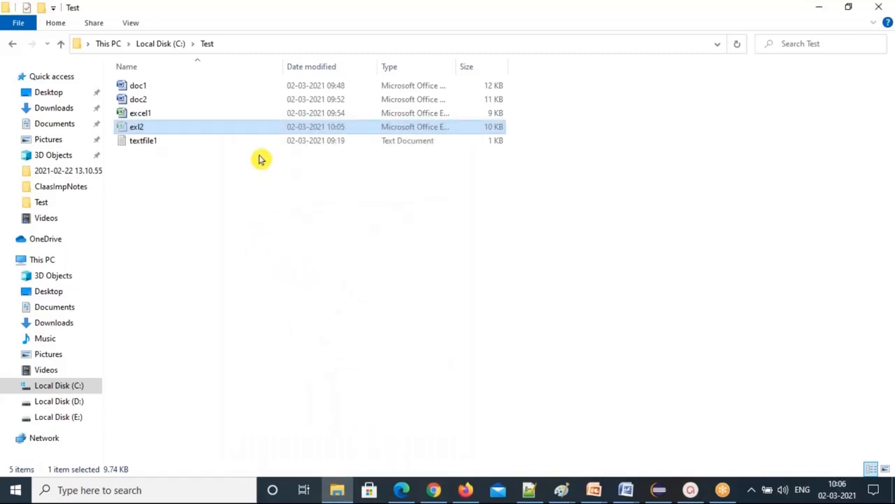
Create a new bitmap image in the Test folder named picture.
click(205, 206)
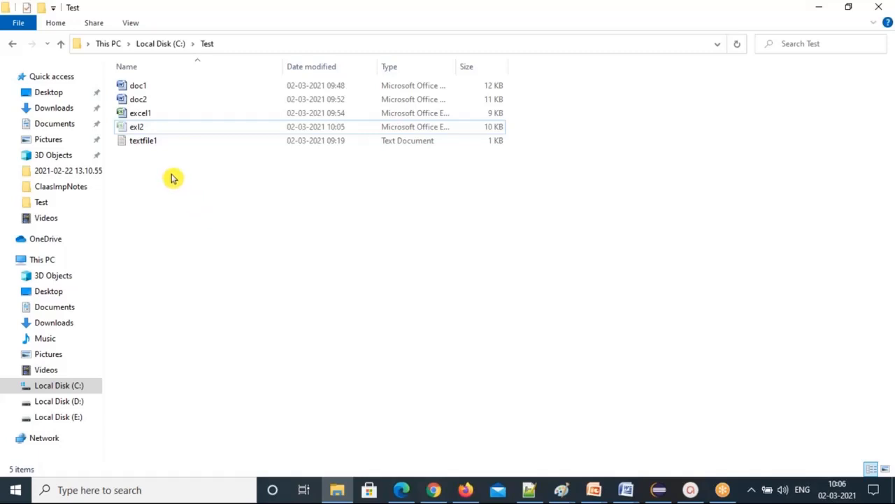
right_click(173, 177)
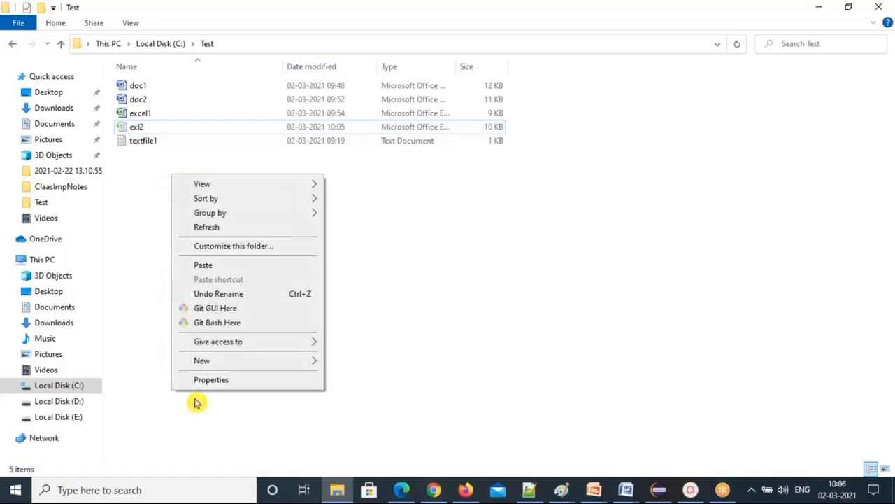
mouse_move(266, 360)
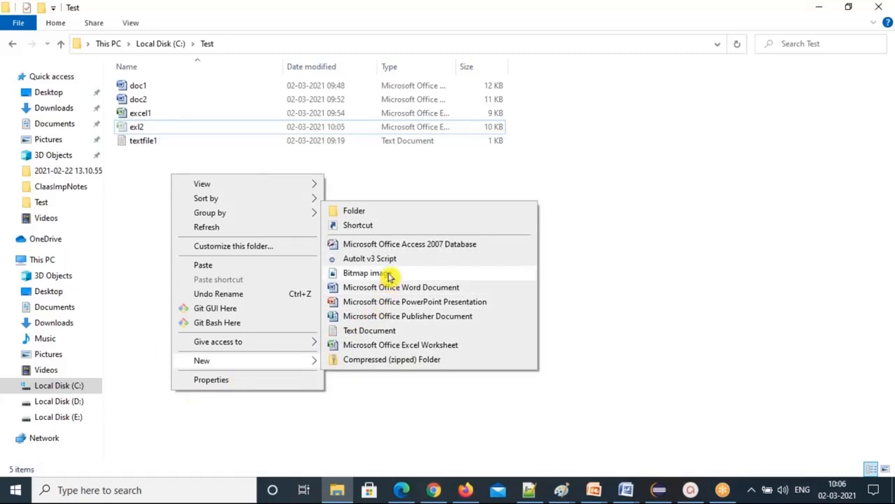
click(389, 273)
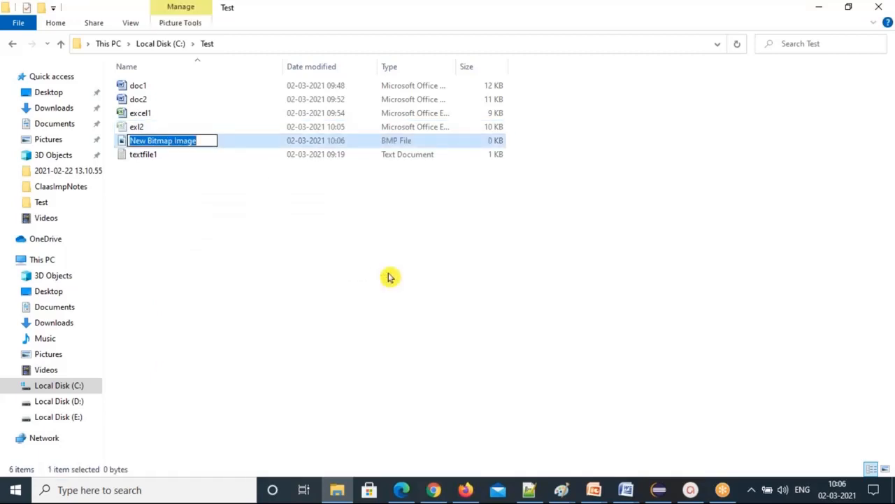
mouse_move(532, 491)
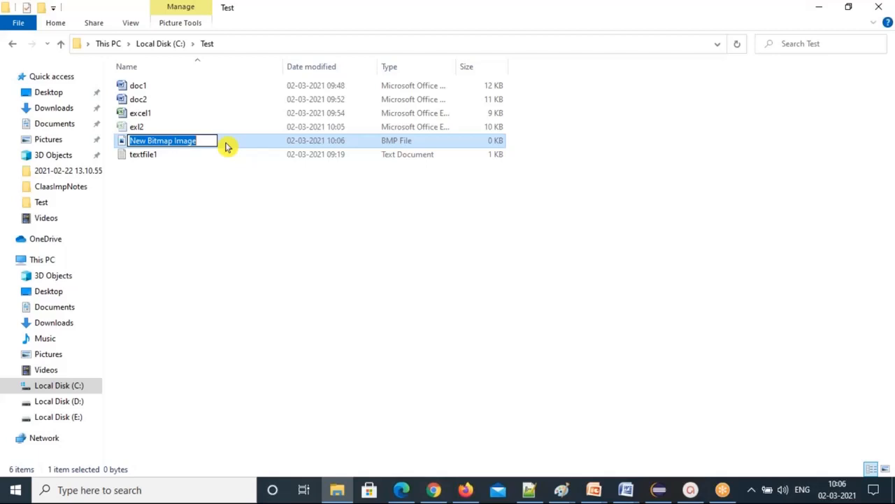
text(picture)
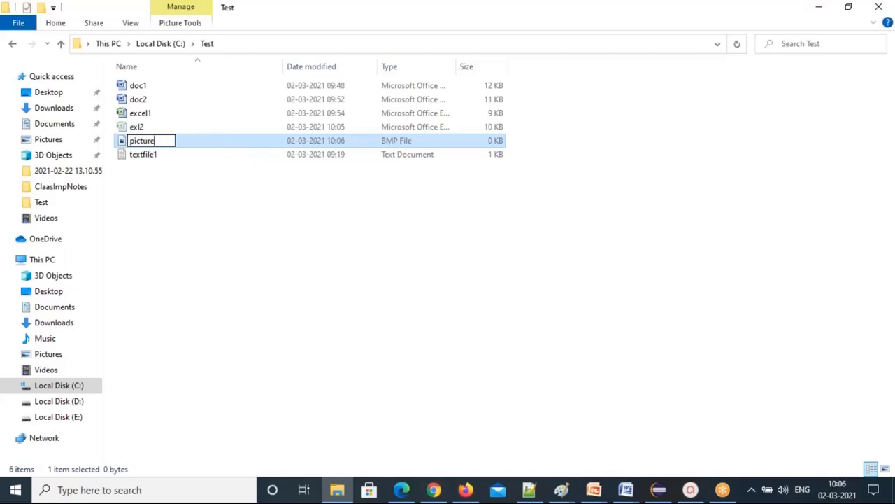
key(Return)
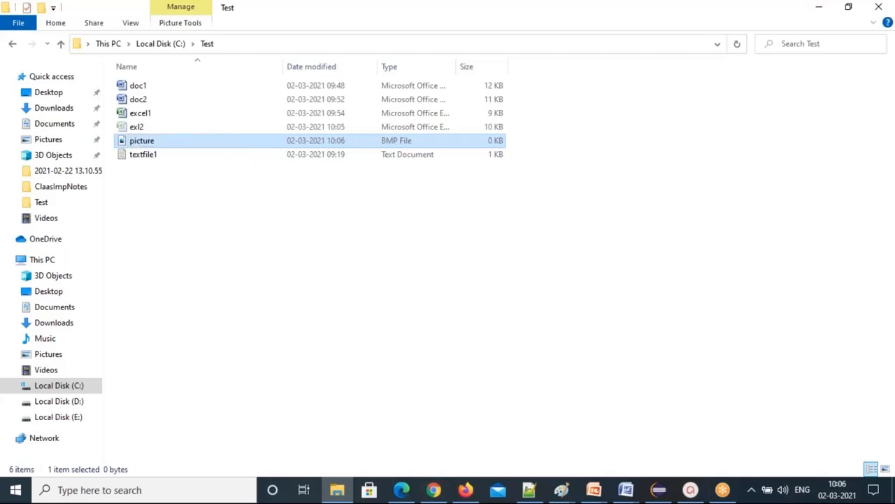
right_click(216, 142)
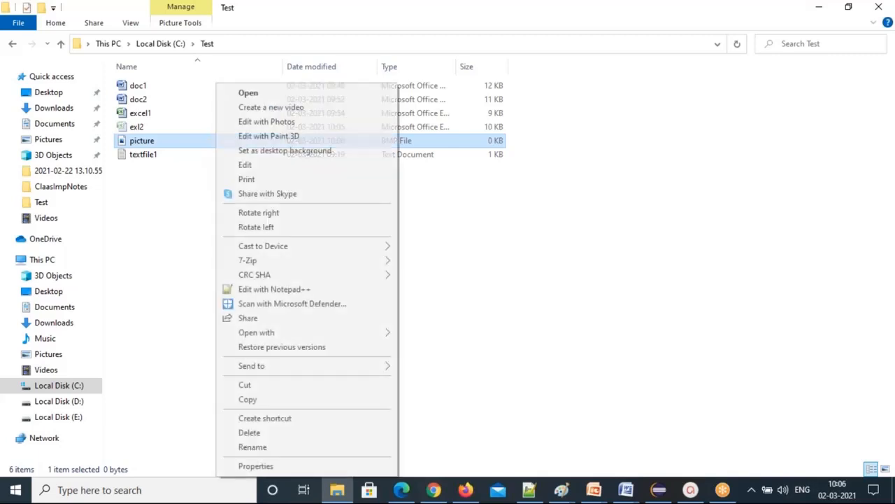
click(255, 466)
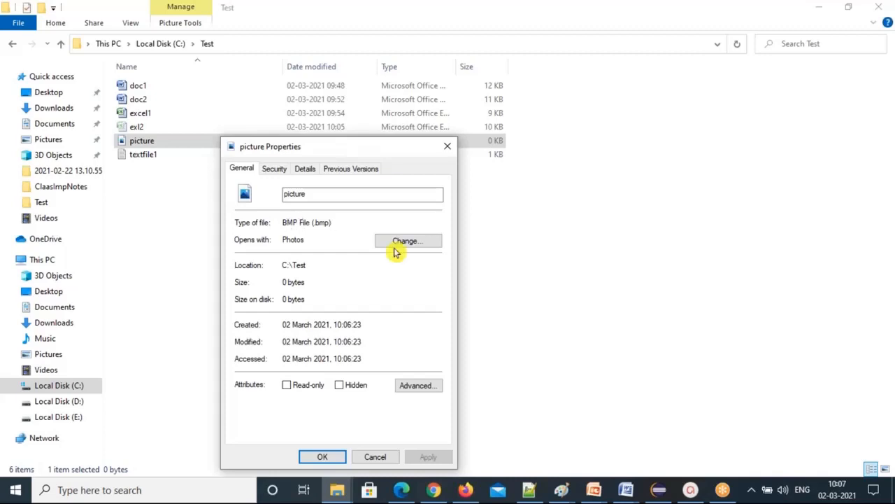
click(416, 242)
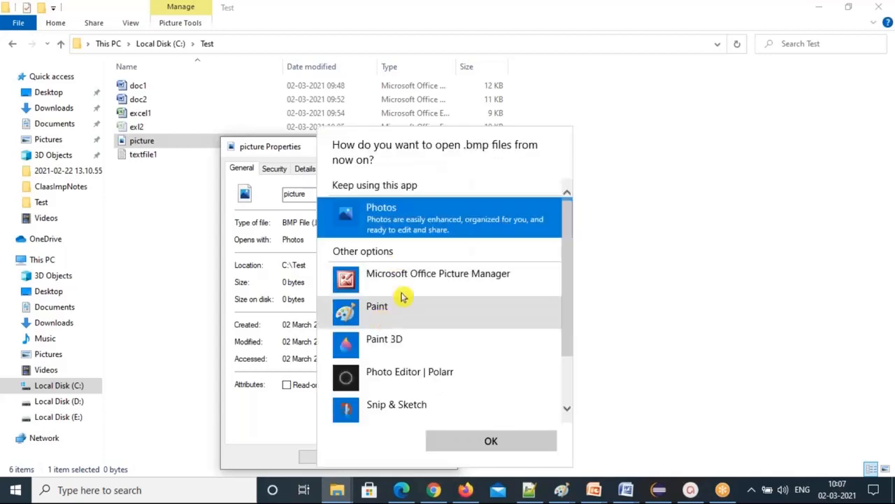
click(510, 446)
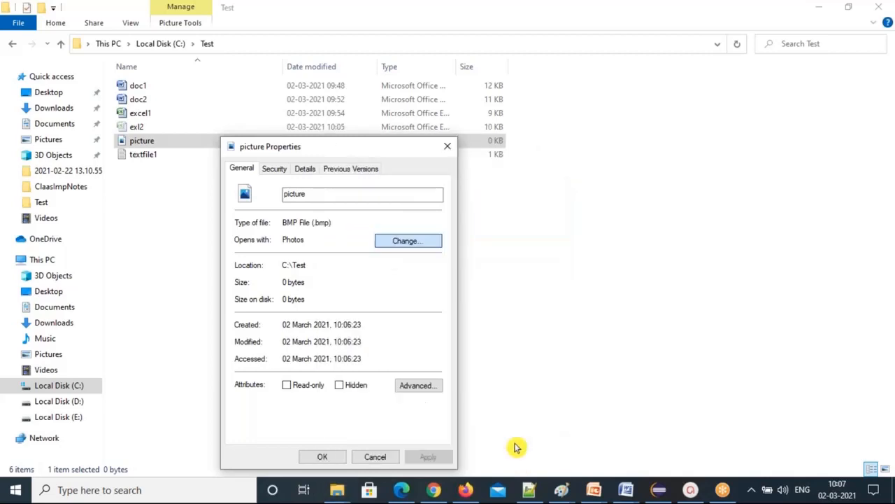
click(408, 241)
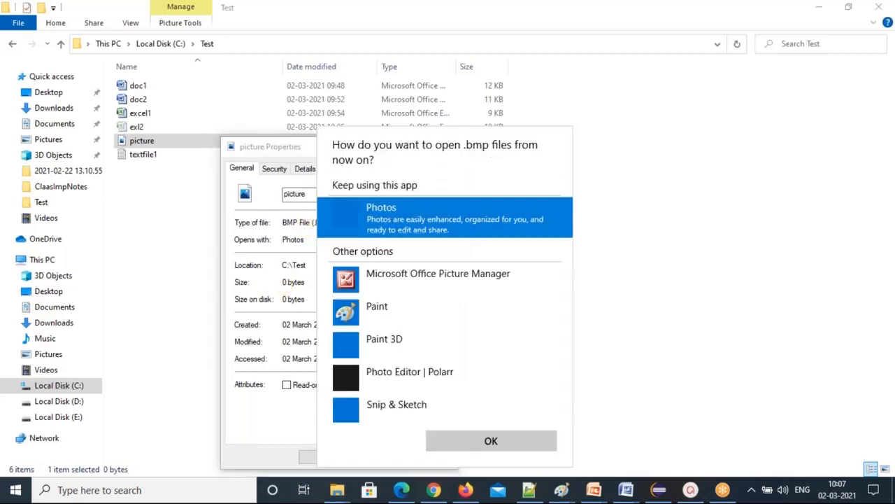
click(478, 442)
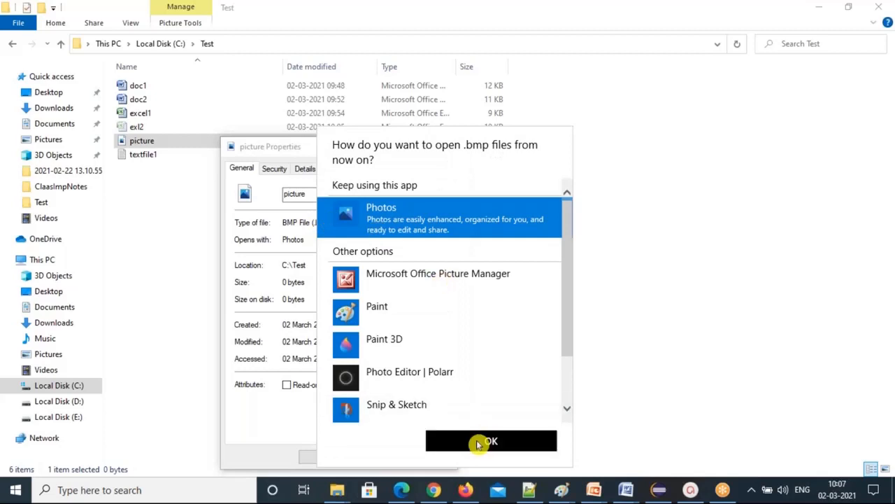
click(375, 457)
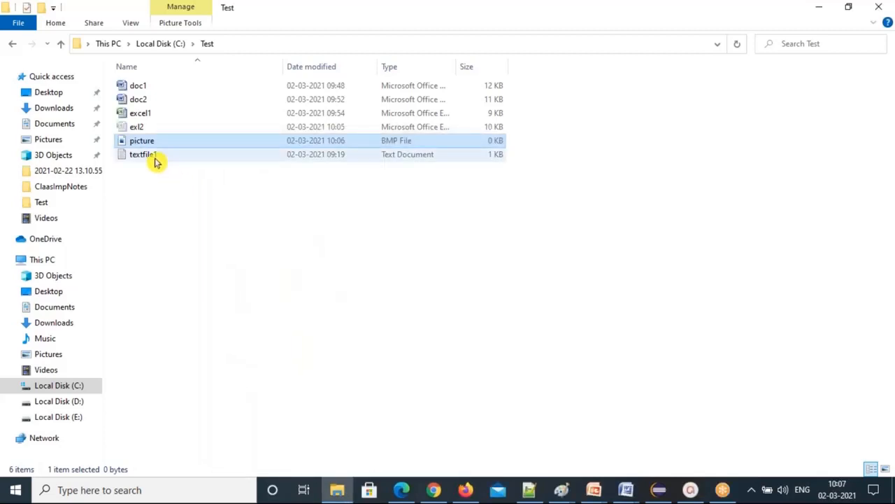
click(448, 356)
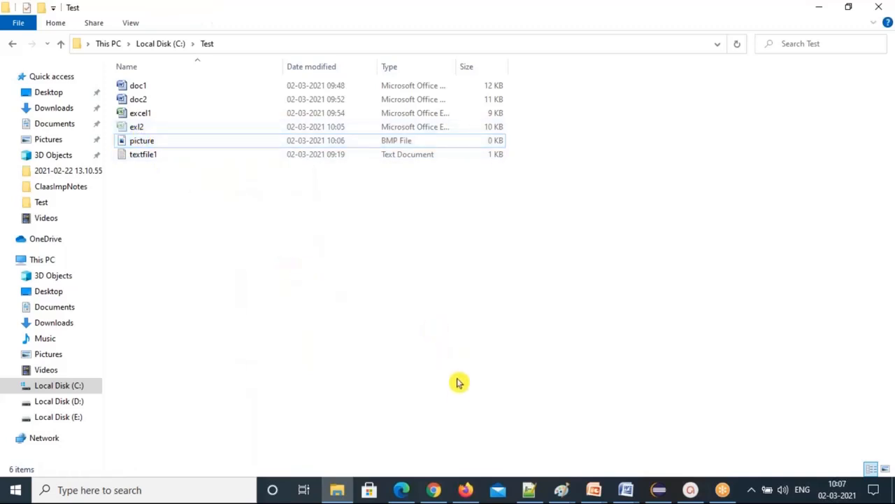
click(433, 492)
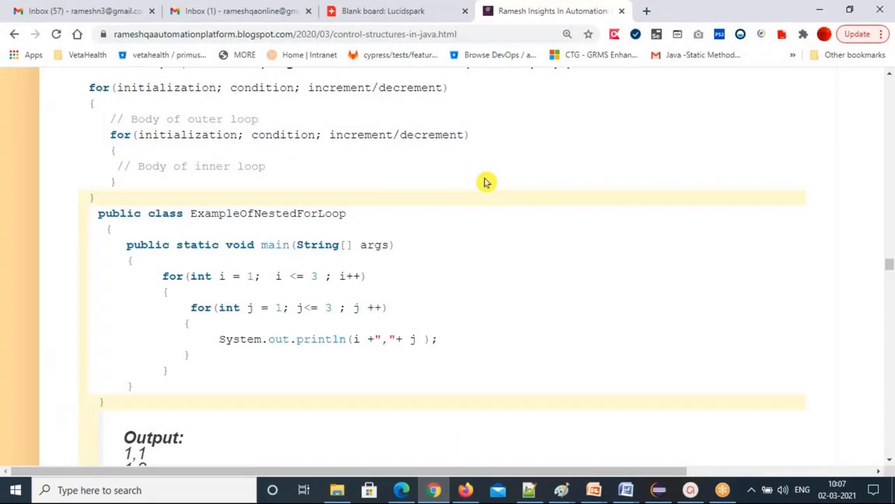
key(alt+Tab)
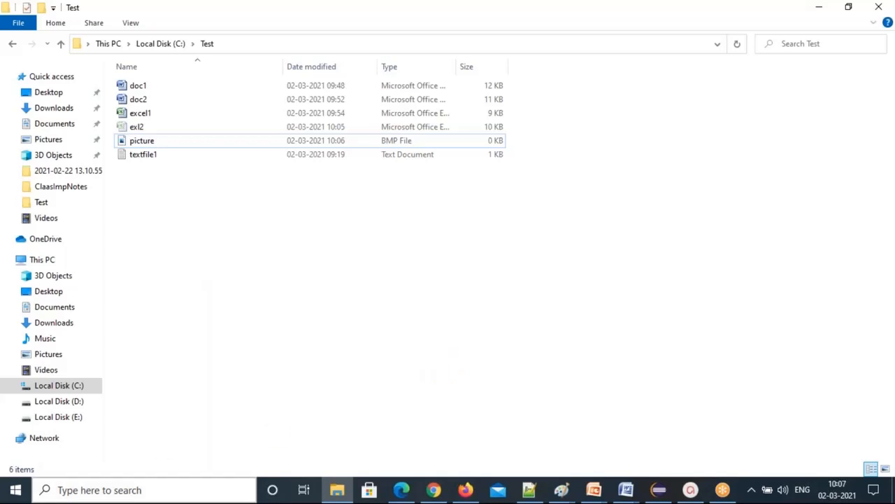
Add the heading 'How to Create a image file?' at the end of the notes.
click(535, 487)
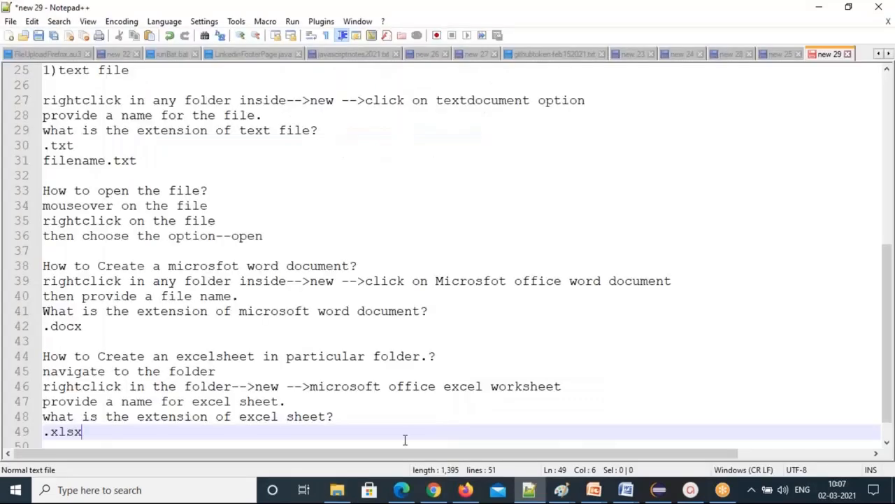
scroll(404, 439, down, 1)
key(Return)
text(How )
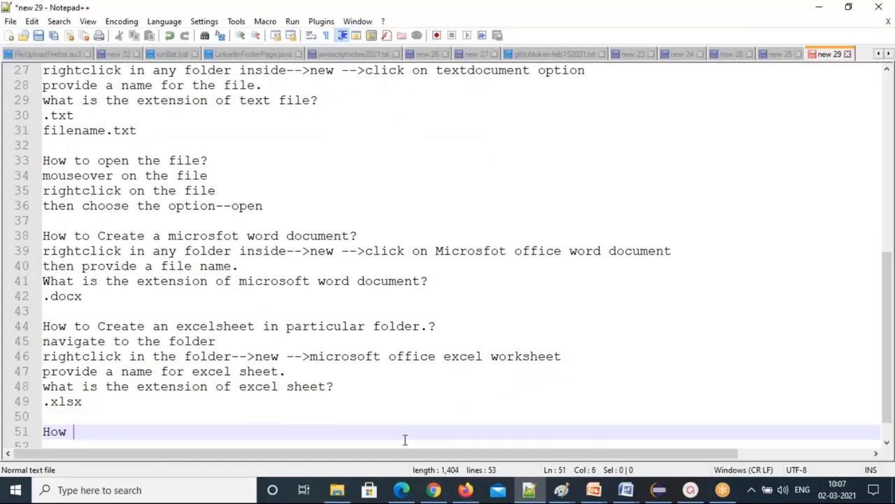
text(to Create )
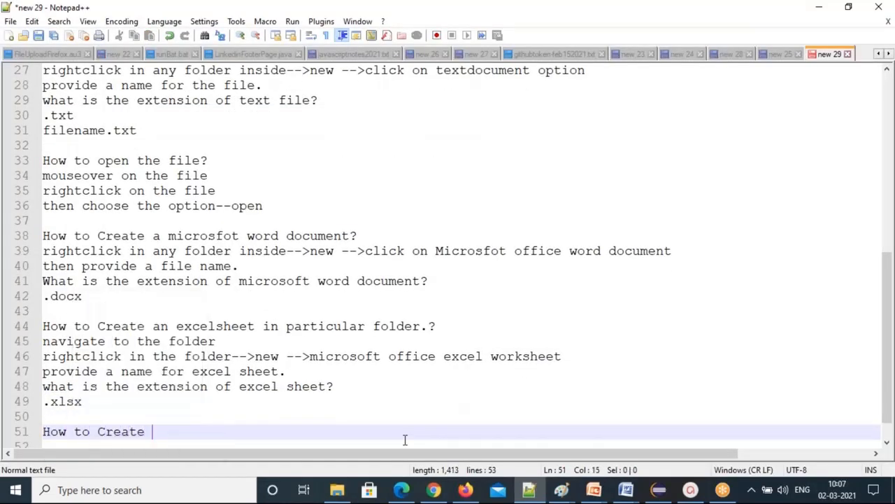
text(a imge file)
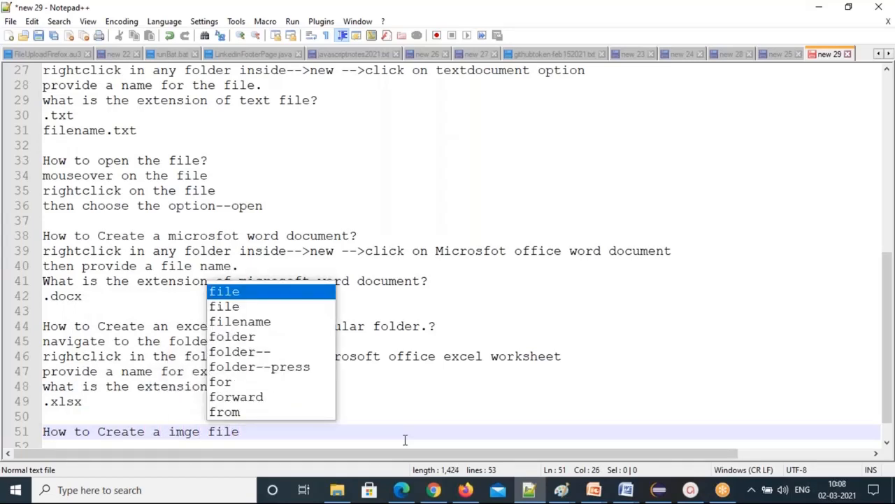
key(Left)
key(Left)
key(Left)
key(Left)
key(Left)
key(Left)
key(Left)
text(a)
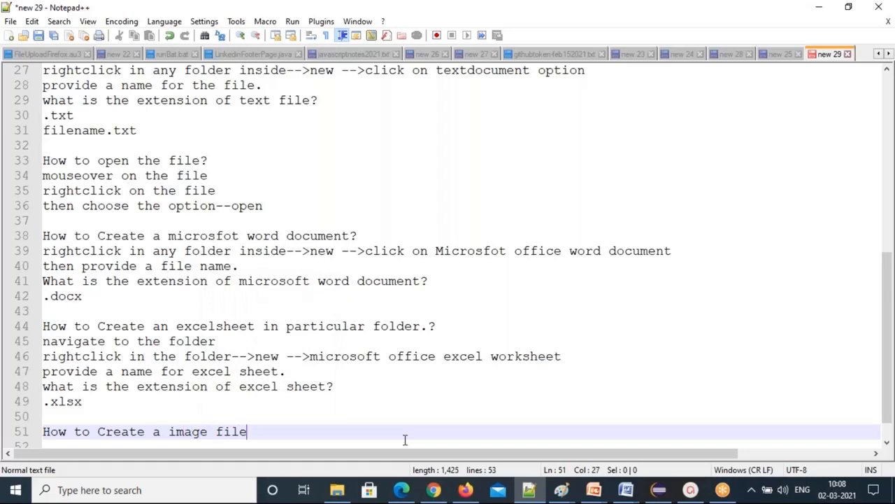
scroll(405, 439, down, 1)
text(?)
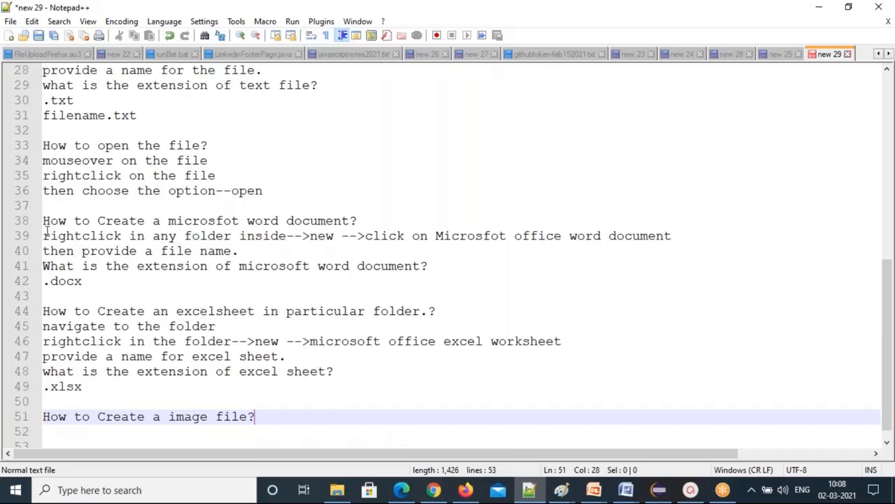
Reuse the right-click steps from line 39 on line 52.
drag(44, 235, 427, 235)
key(ctrl+c)
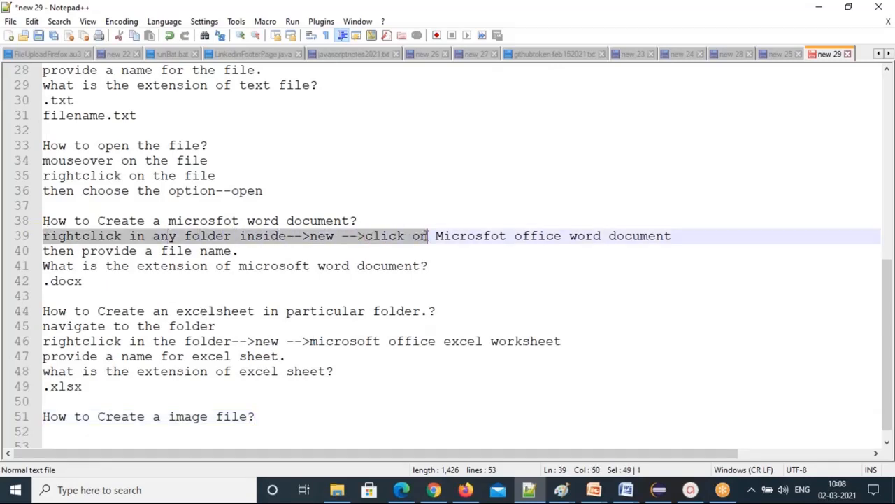
click(48, 437)
key(ctrl+v)
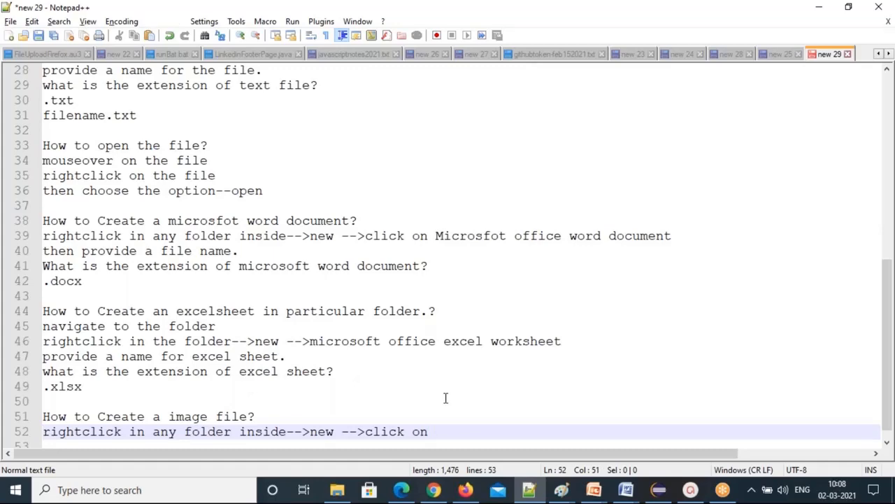
Check that the Test folder's New menu offers Bitmap image, then return to the notes.
key(alt+Tab)
right_click(334, 245)
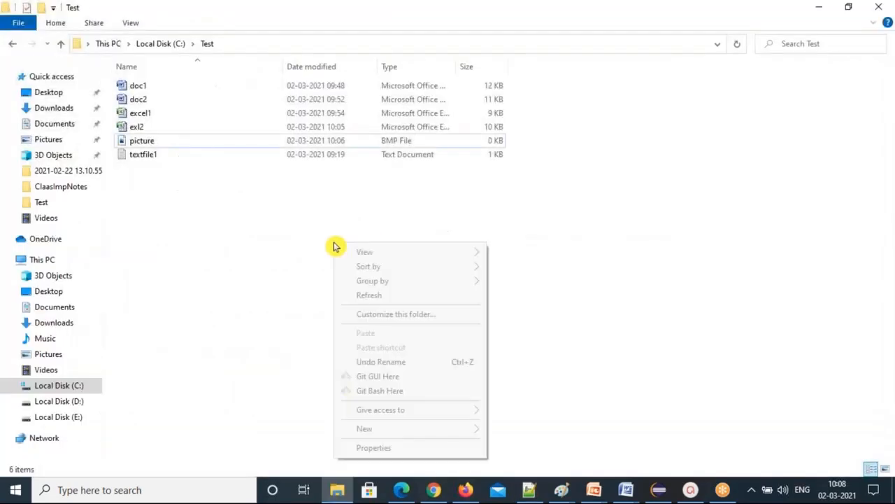
mouse_move(454, 429)
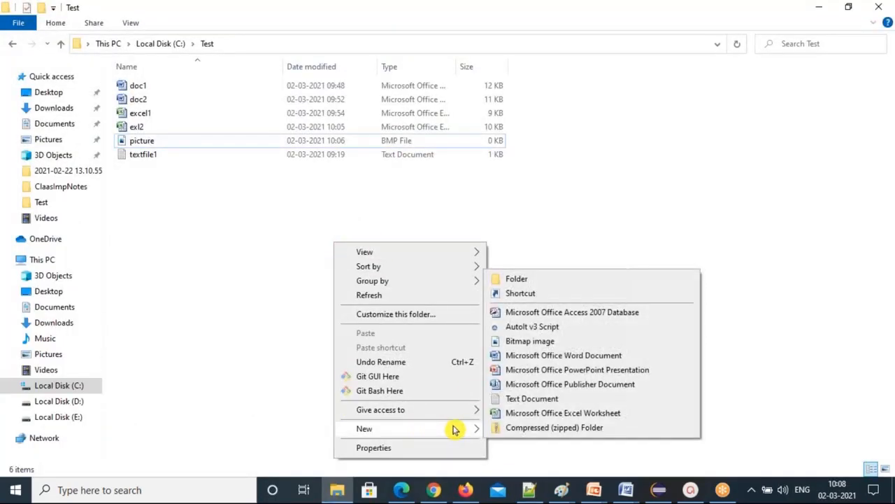
key(Escape)
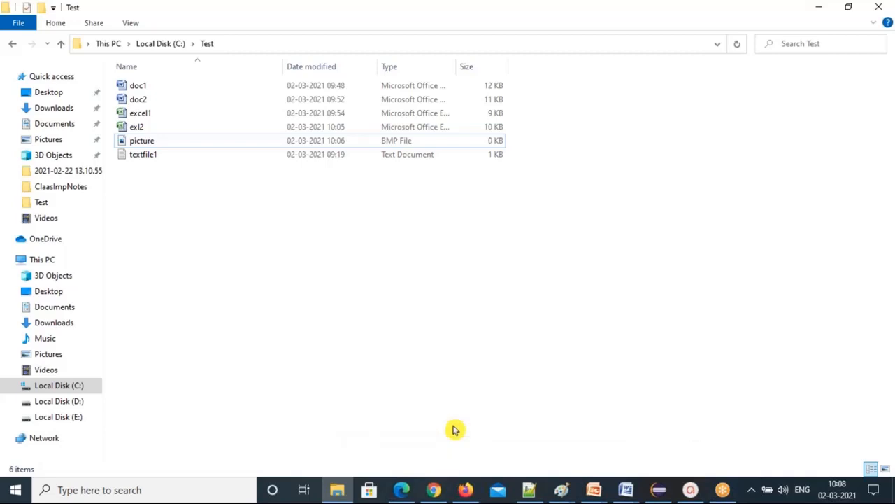
key(alt+Tab)
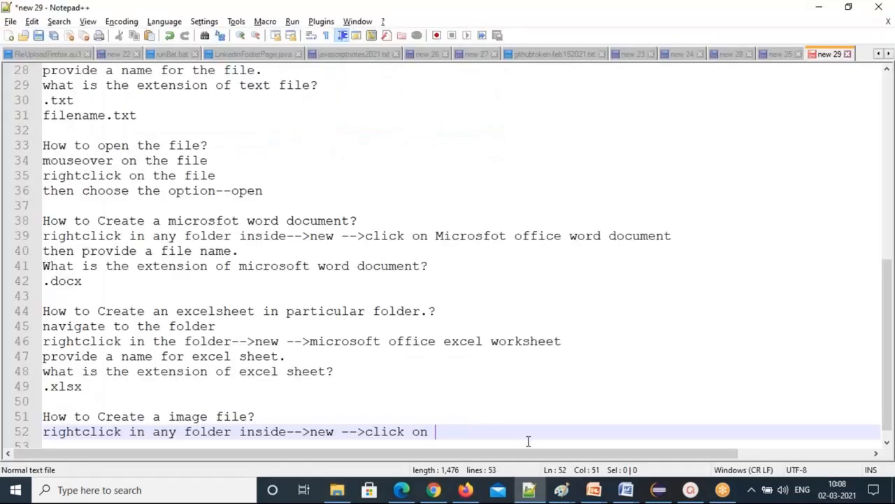
Finish the steps with 'bitmap image.' and 'Then provide a name.'.
text(bitmap ima)
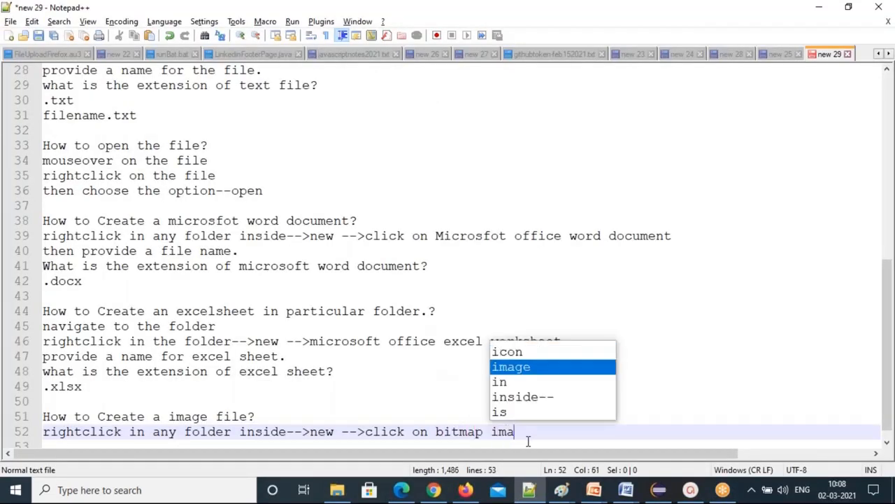
text(ge.)
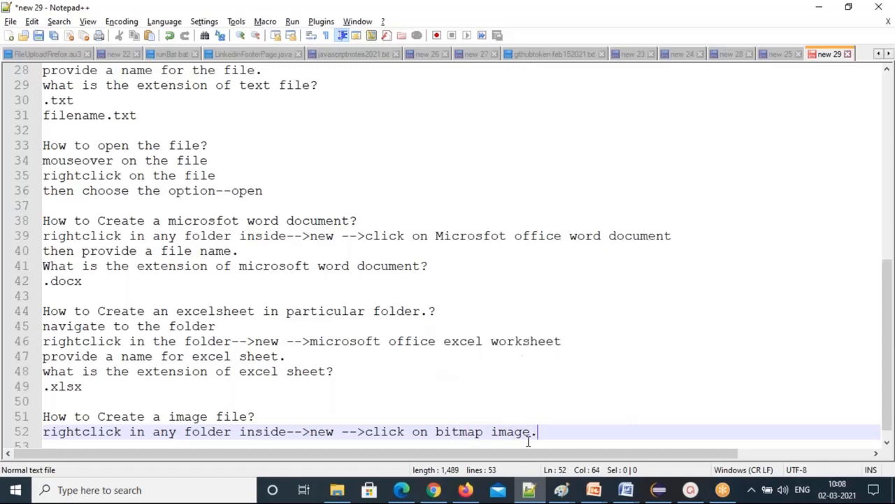
key(Return)
text(Then )
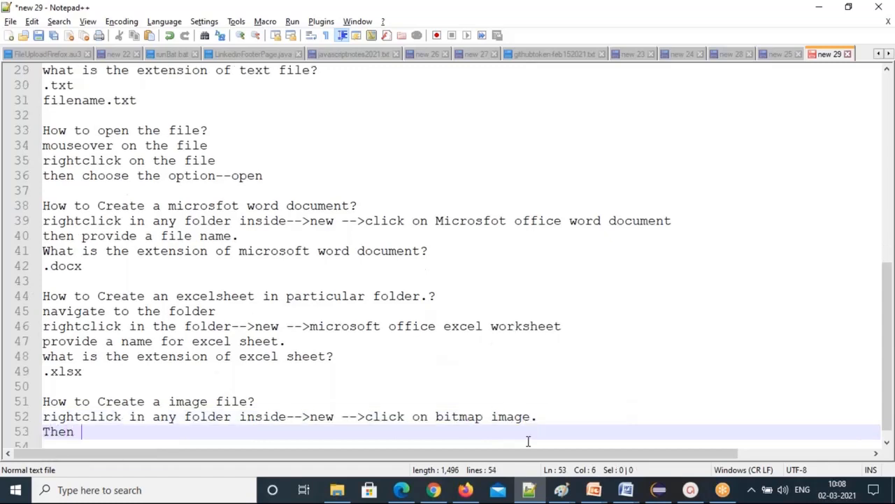
text(provide a )
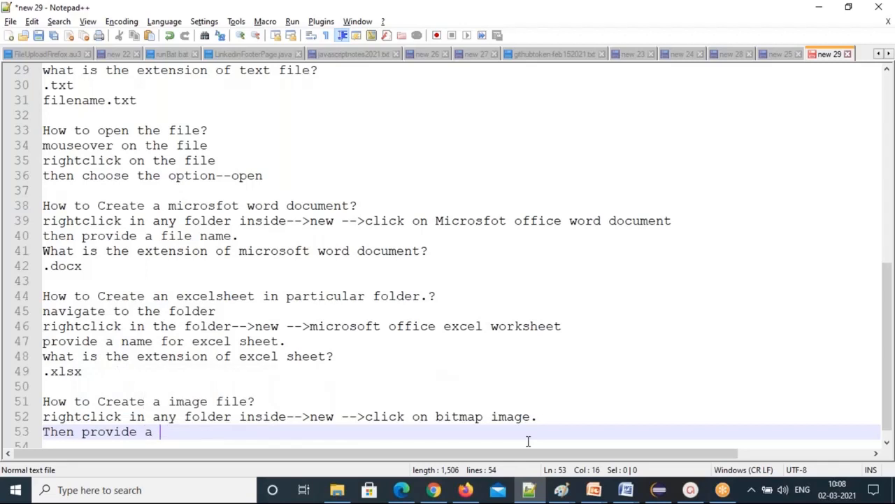
text(name.)
key(Return)
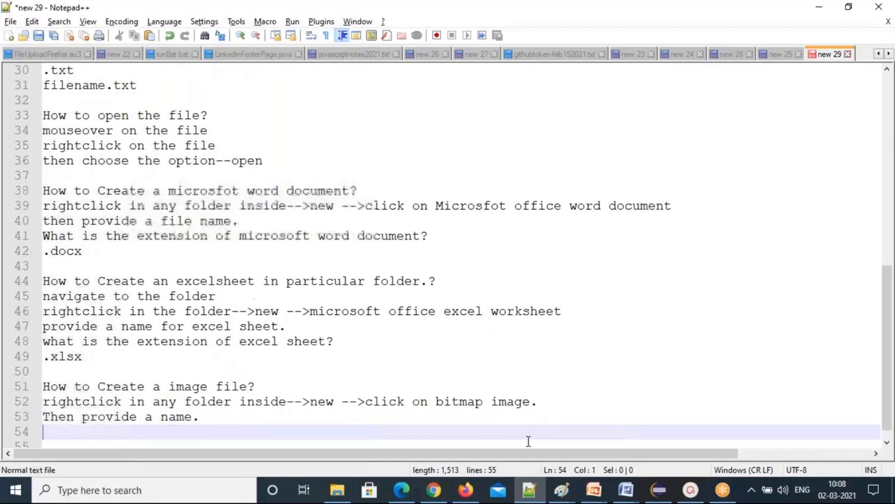
key(Return)
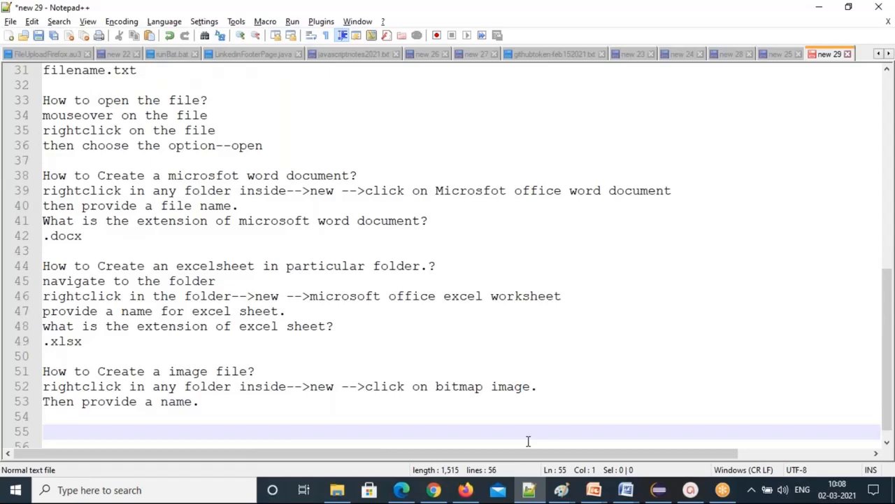
Ask 'what are different image file extensions?' and list .png and .jpeg or jpg.
text(what are)
text(different image file extensions?)
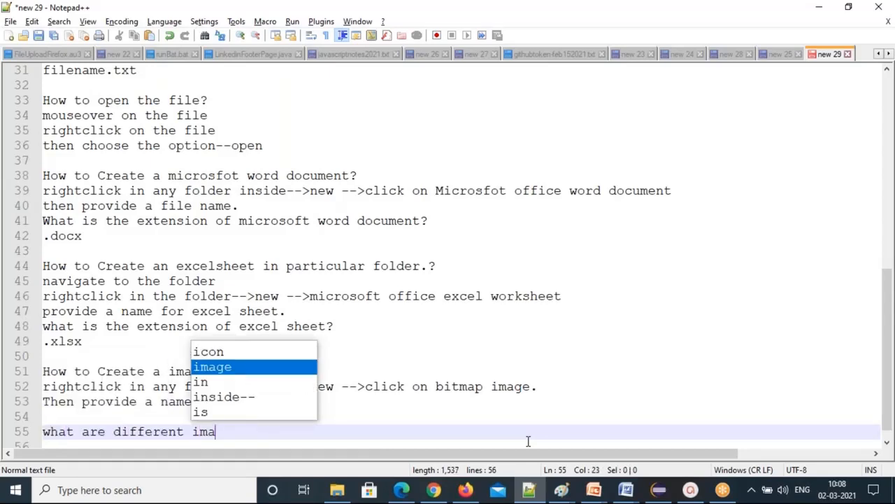
key(Return)
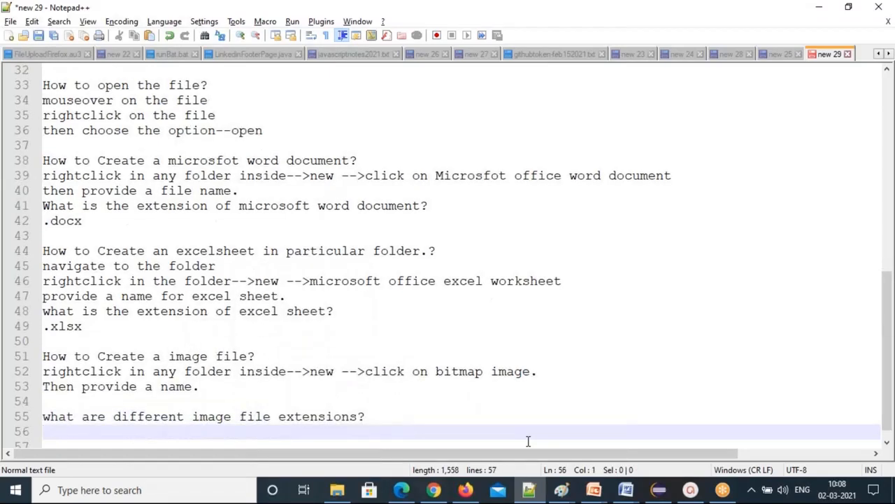
text(.png)
key(Return)
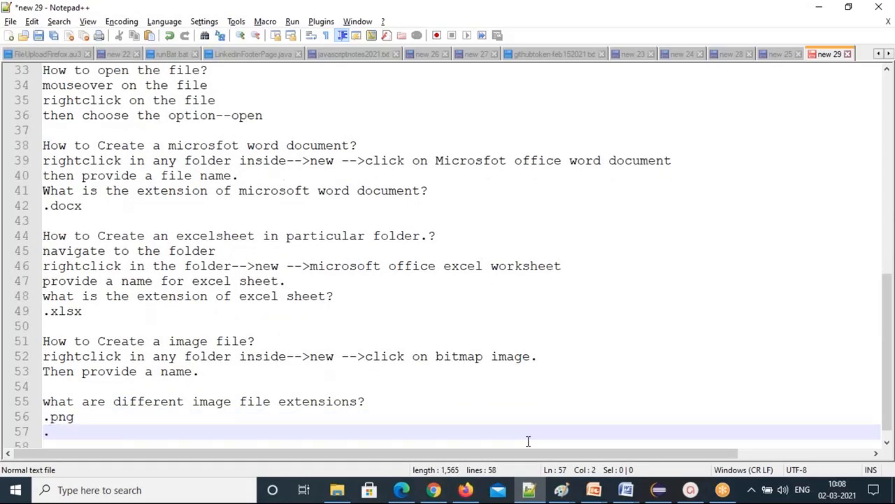
text(.jpeg)
key(Return)
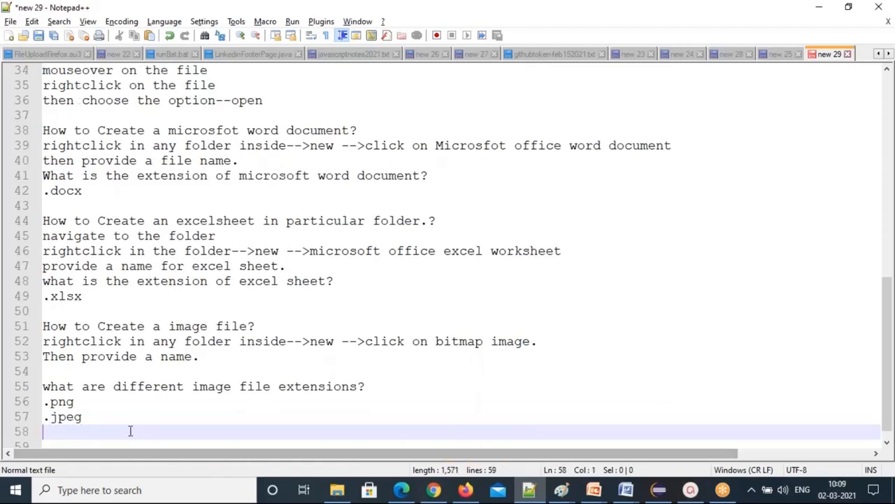
drag(93, 419, 16, 396)
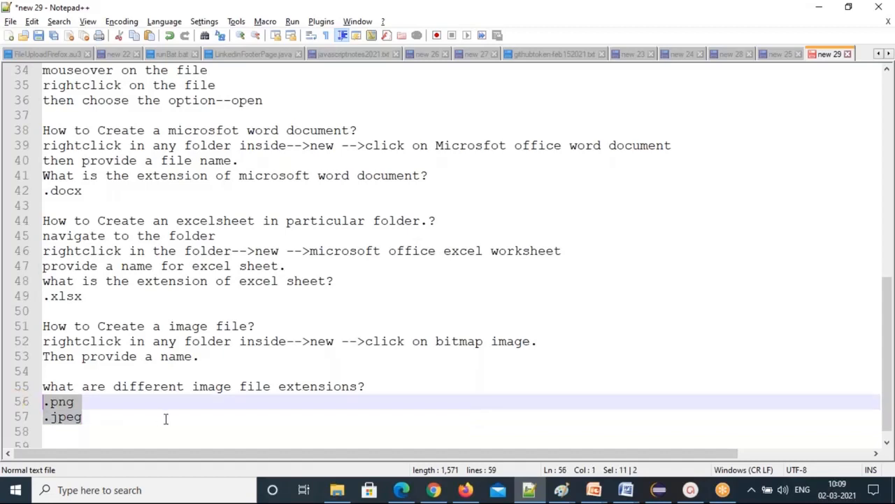
click(110, 422)
text(or j)
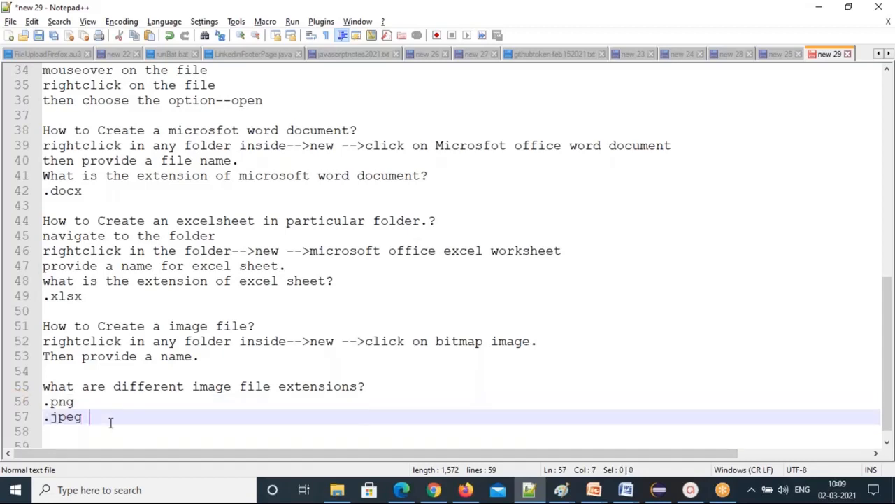
text(pg)
key(Return)
key(Return)
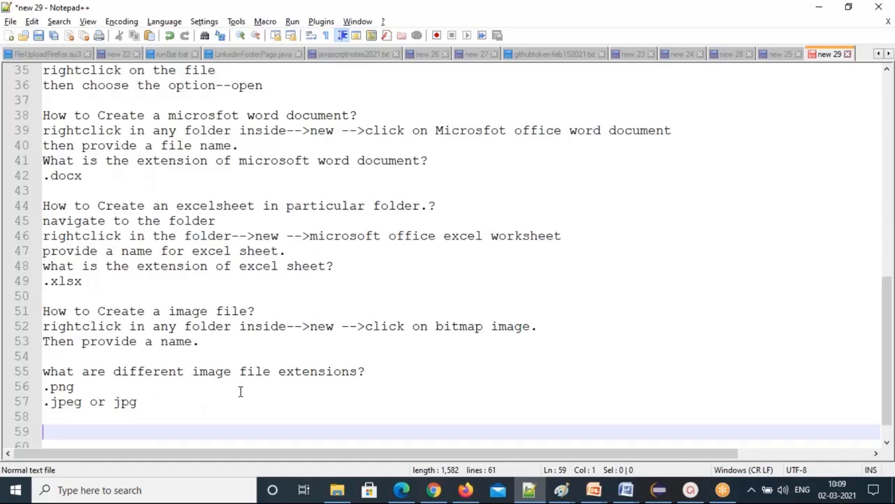
Add the Paint question with the answer line 'in the windows search bar type the paint'.
text(h)
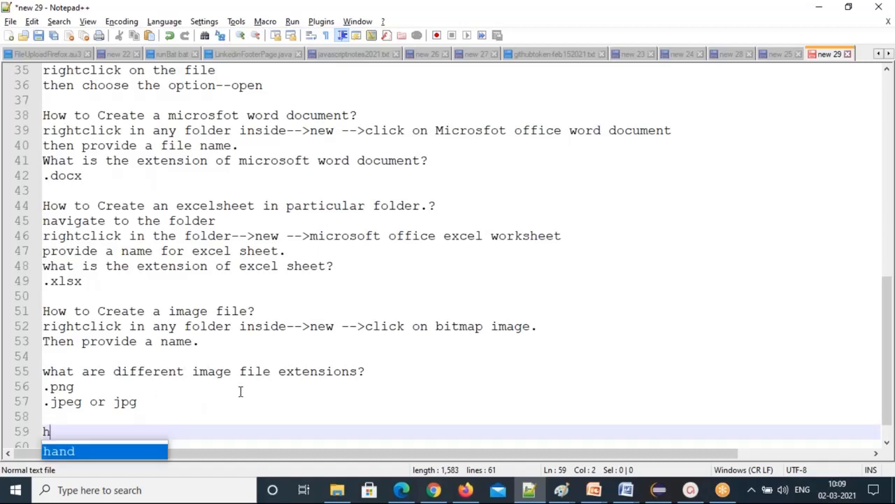
text(ow to creat)
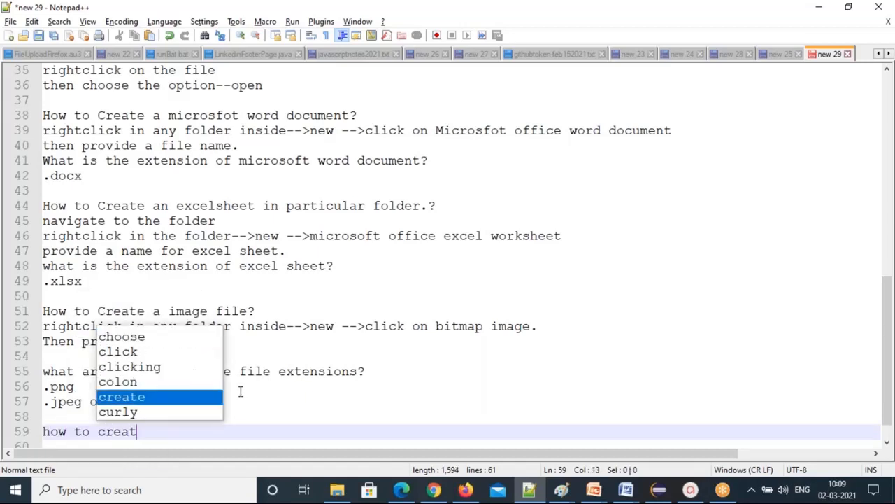
text(a image )
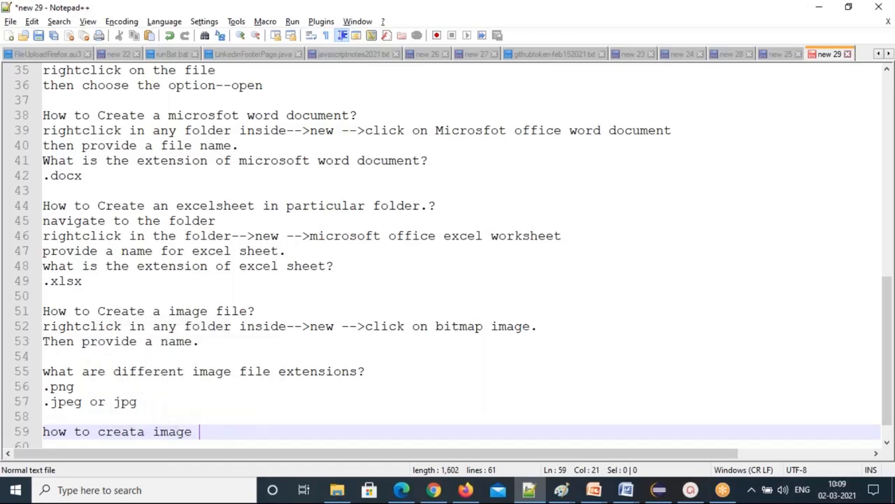
text(file with mic)
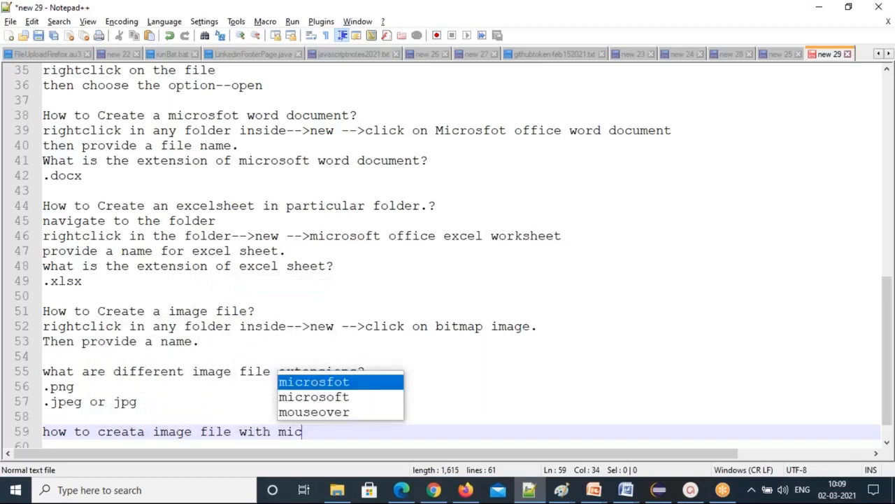
text(rosfot )
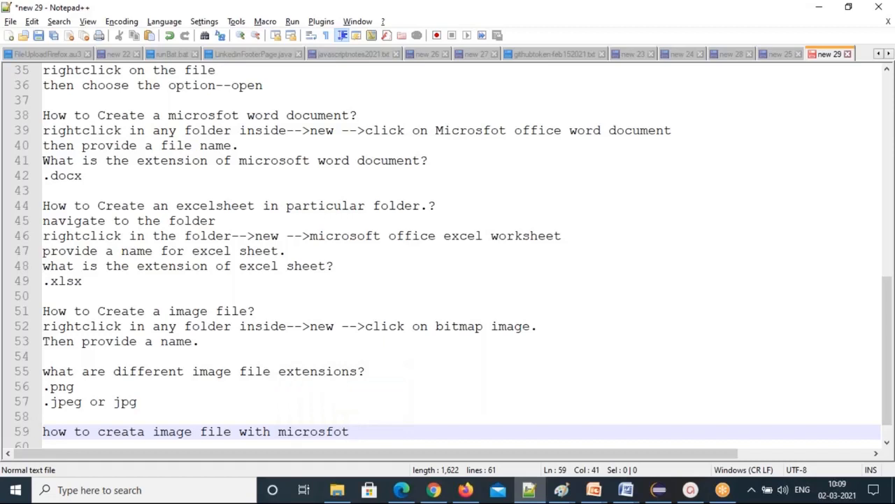
text(paint?)
key(Return)
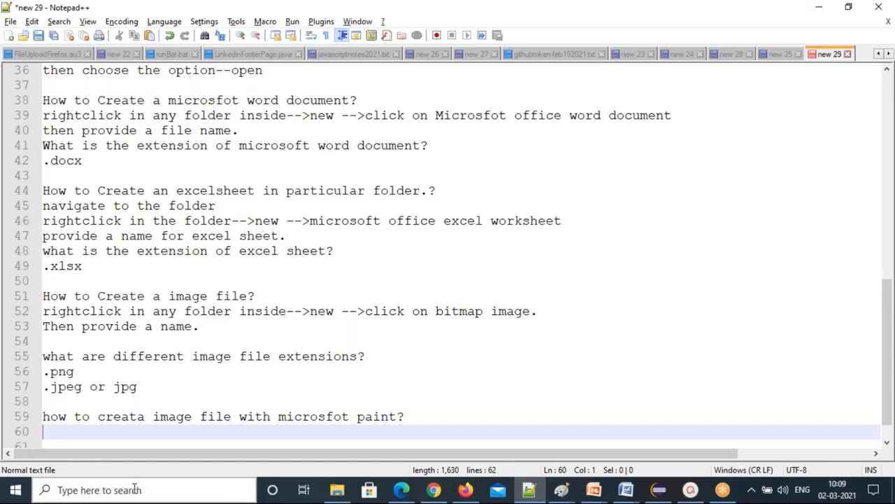
text(in the windows )
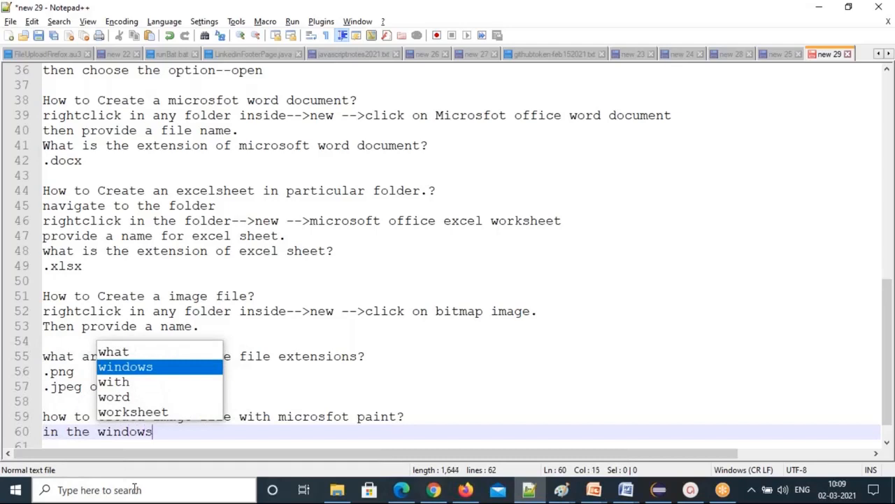
text(search)
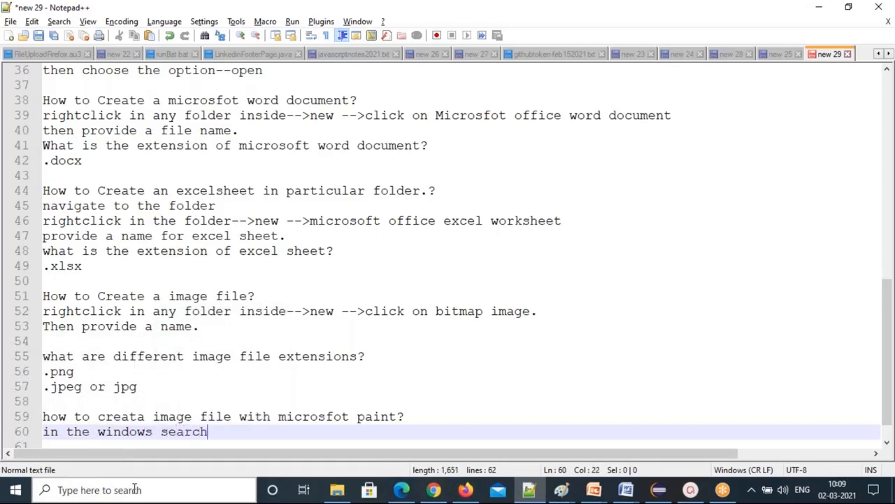
text( bar)
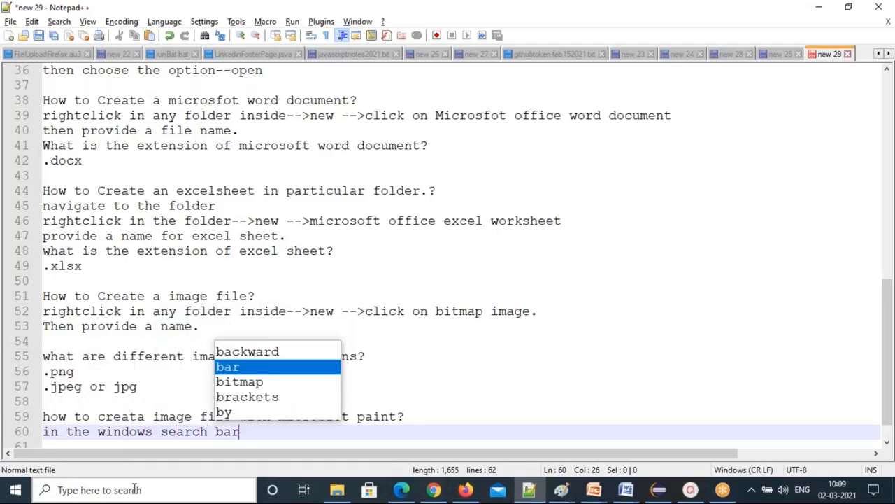
text( type the paint)
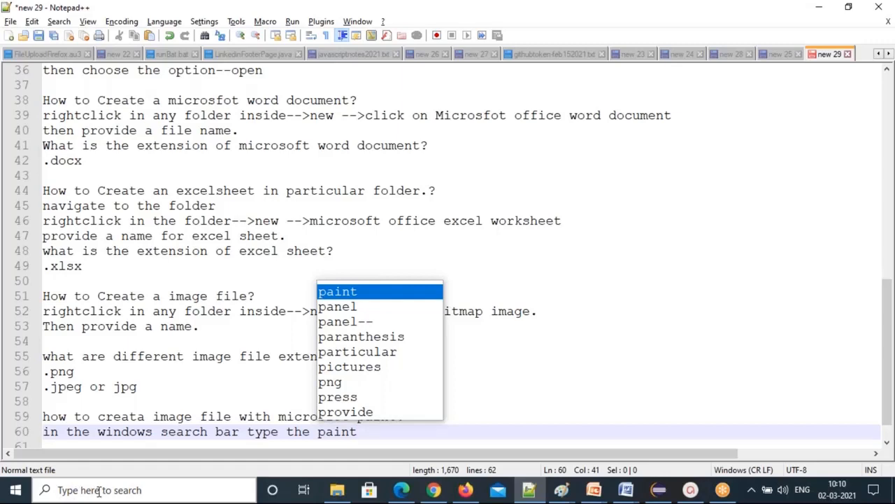
Search Windows for paint and launch the Paint app to a blank Untitled canvas.
click(98, 489)
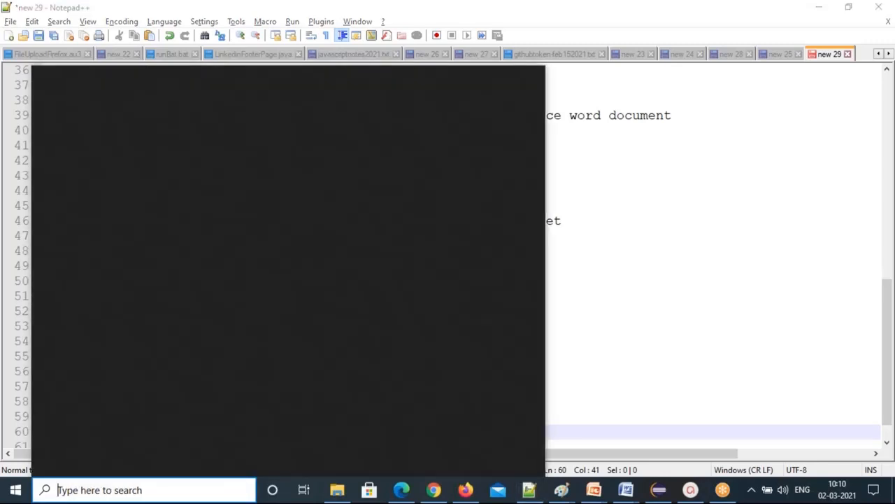
text(paint)
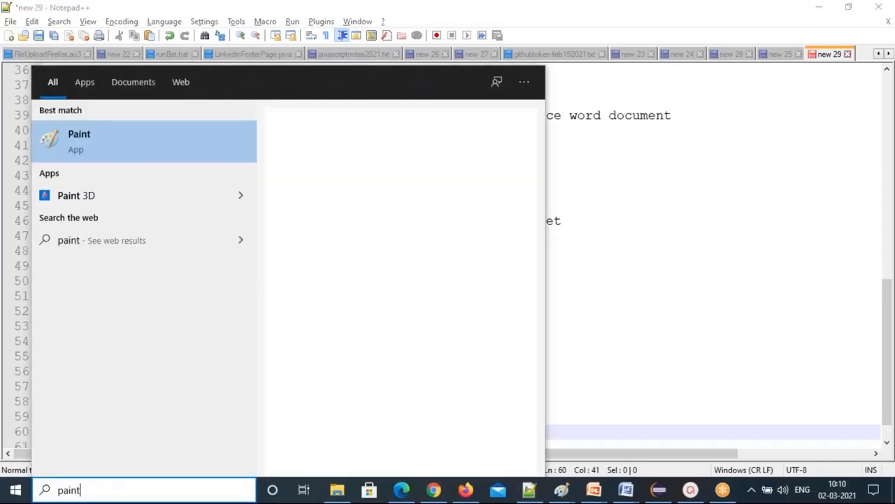
click(95, 140)
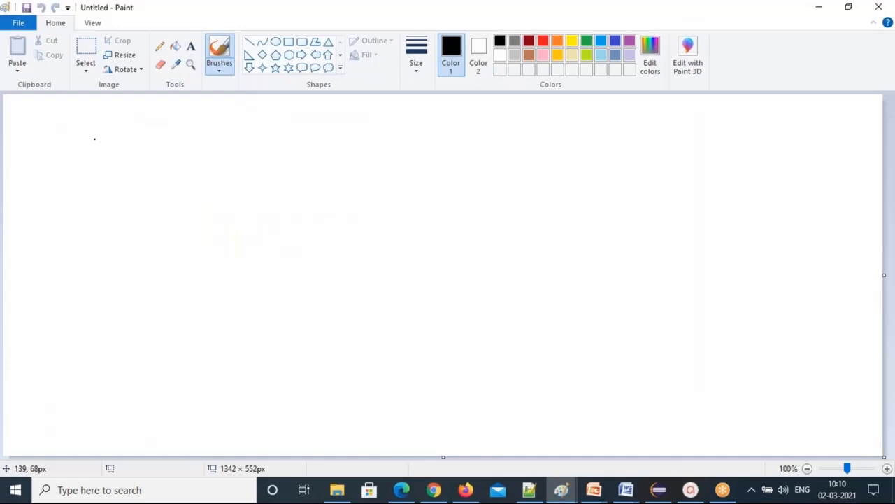
Note 'double click on paint app ==then paint window will open to you.' and return to Paint.
click(526, 488)
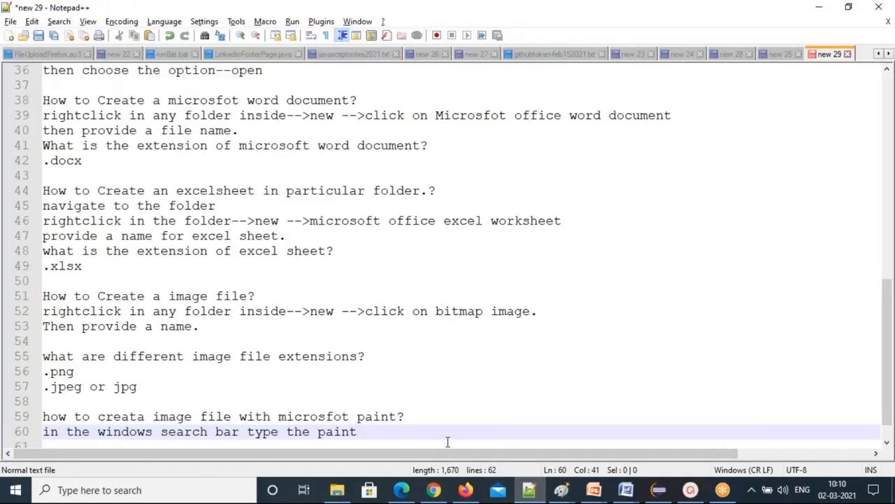
key(Return)
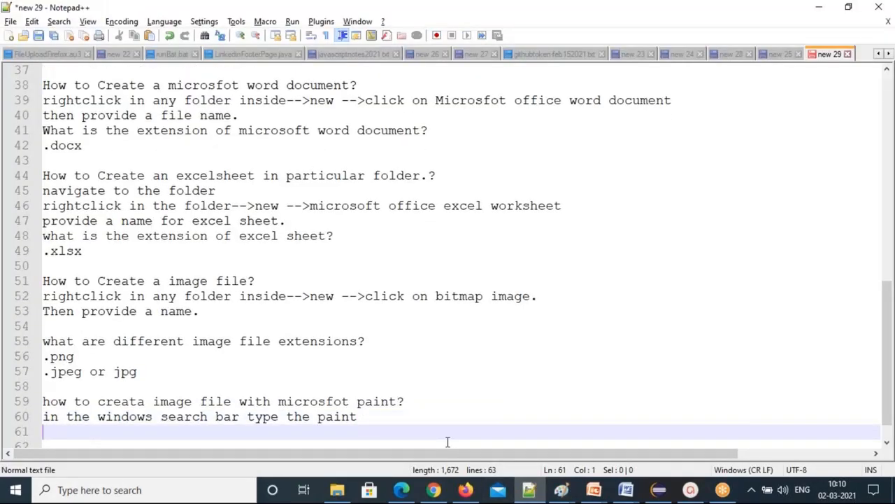
text(double click on paint )
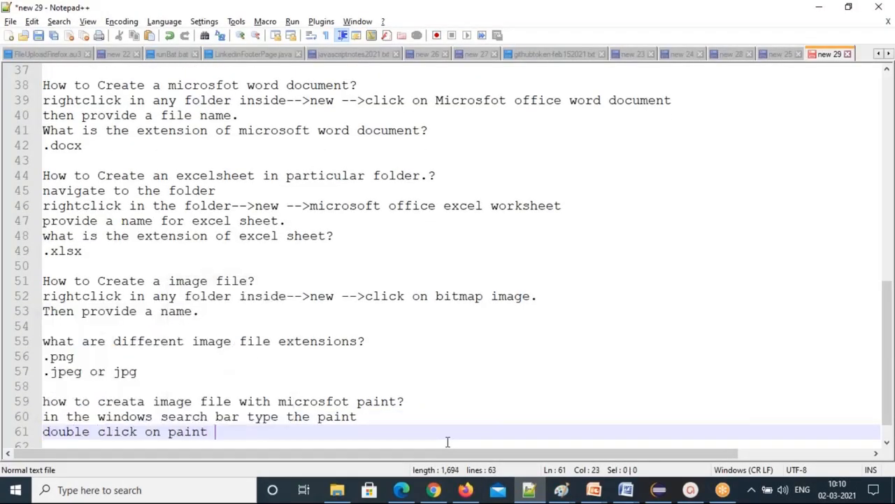
text(app ==then paint )
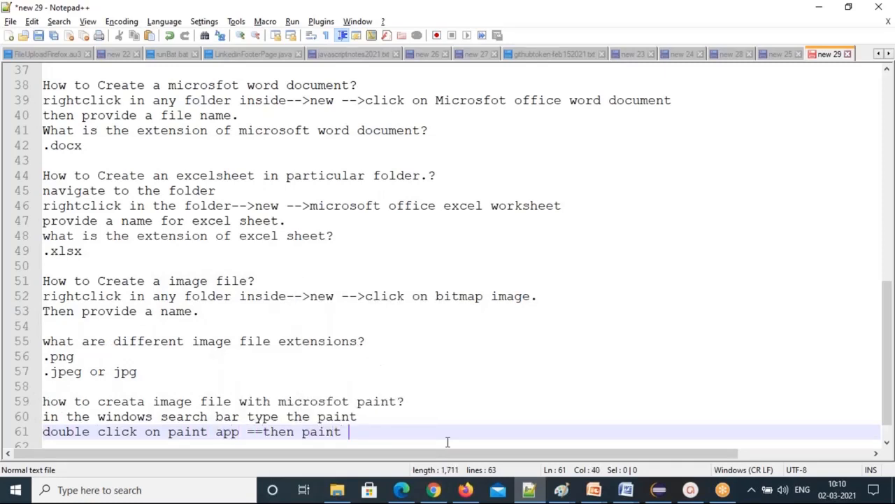
text(window will open to you.)
key(Return)
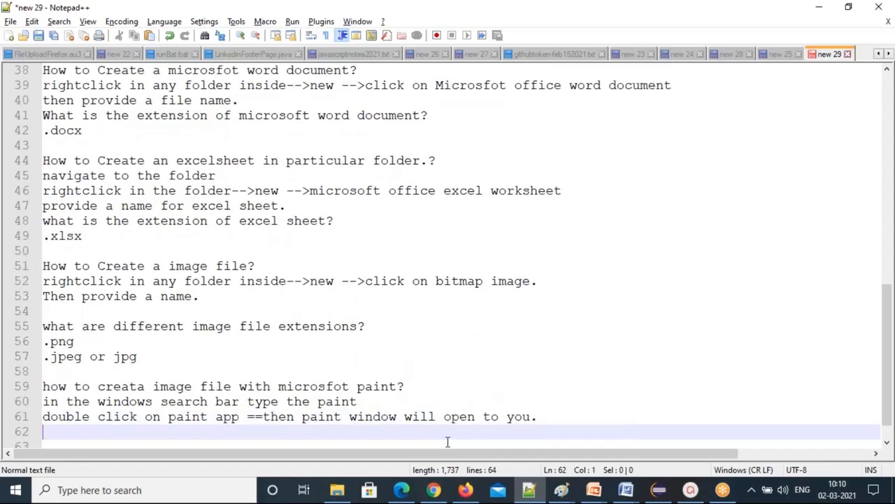
key(alt+Tab)
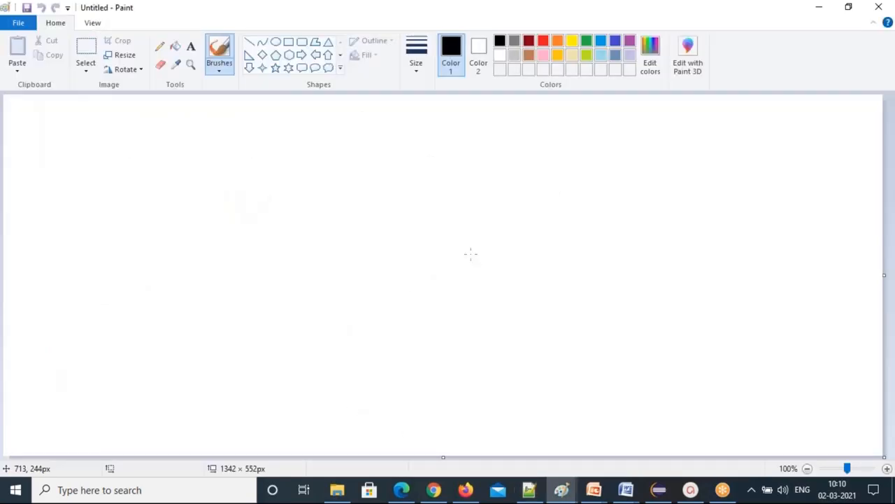
Draw a black rectangle with an orange pentagon inside it.
click(289, 42)
mouse_move(156, 160)
mouse_down()
mouse_move(343, 272)
mouse_move(342, 295)
mouse_up()
click(445, 266)
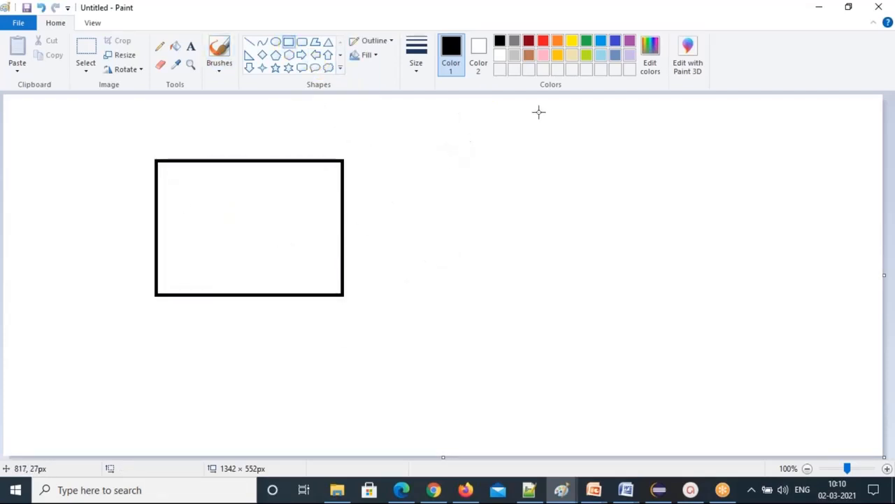
click(558, 42)
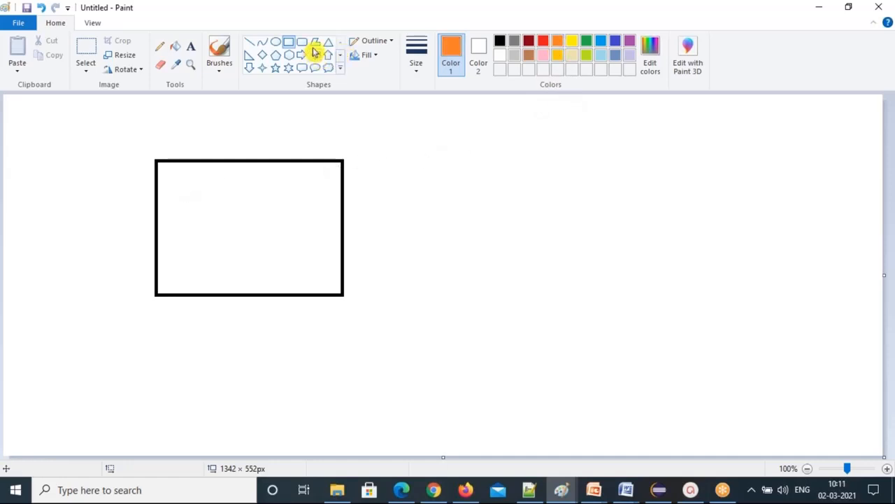
click(276, 56)
drag(192, 180, 259, 241)
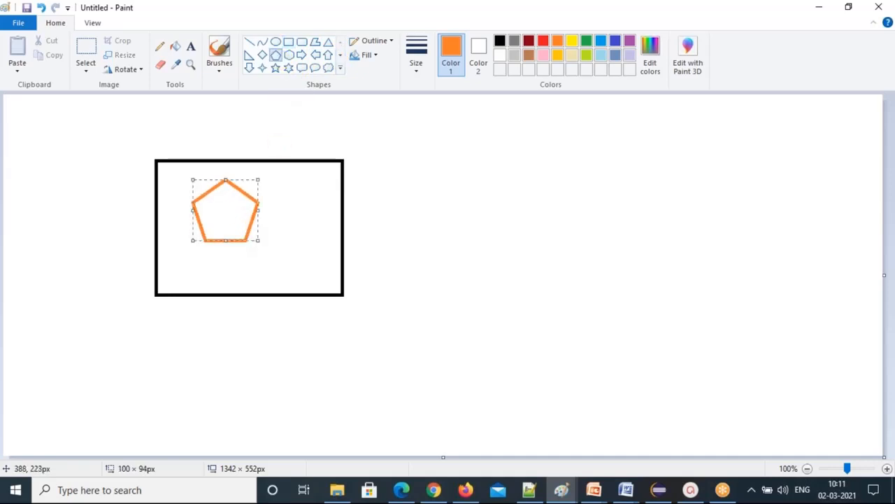
click(350, 244)
Add the orange text label 'Ths is raombus' beside the pentagon.
click(187, 45)
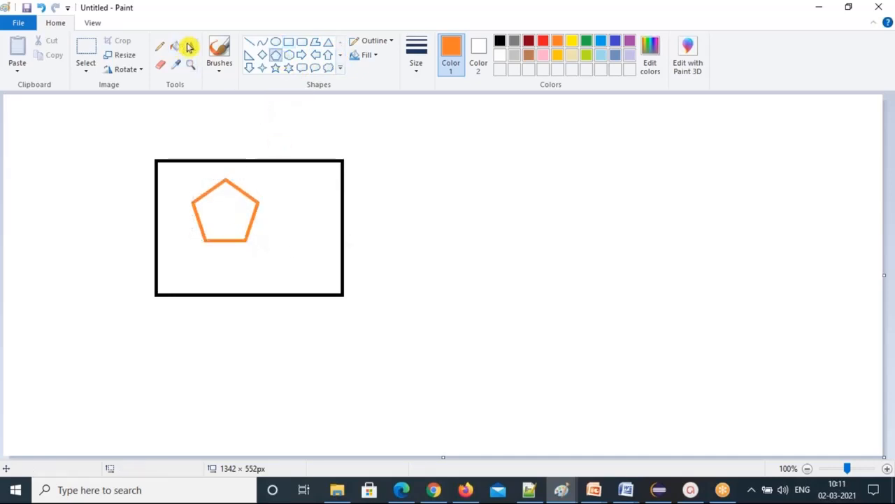
click(193, 47)
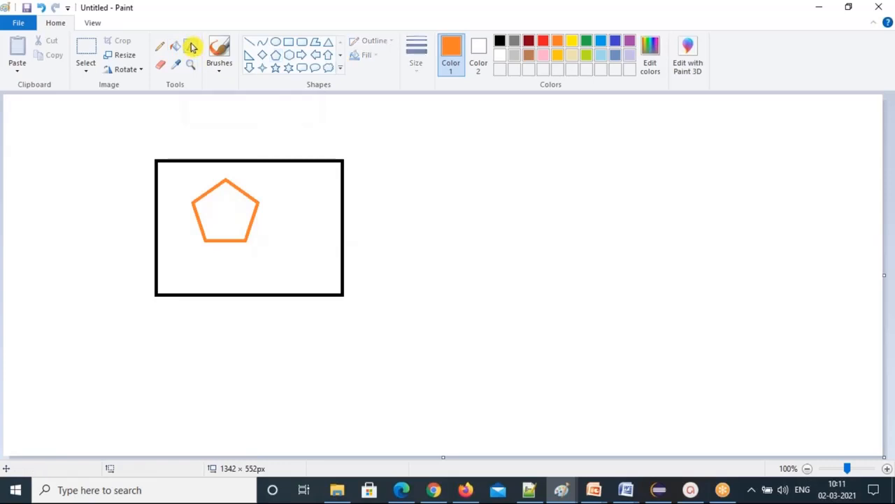
drag(265, 168, 304, 223)
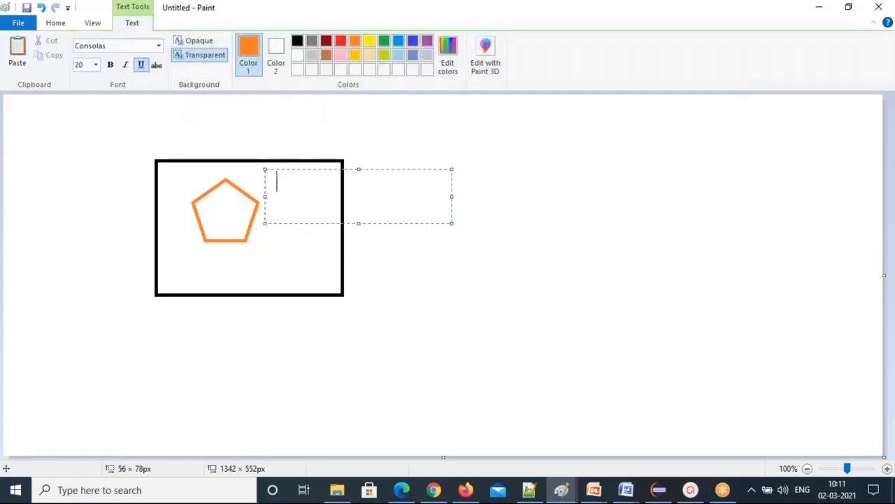
text(Ths is raombus)
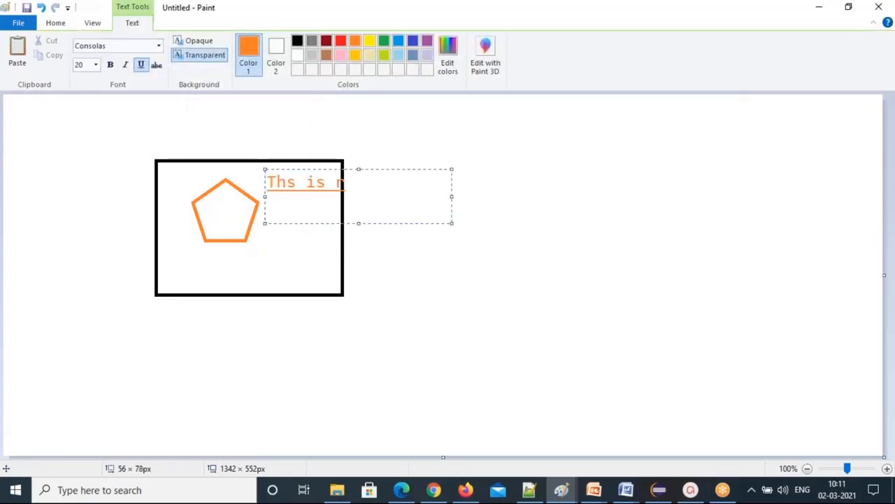
click(347, 286)
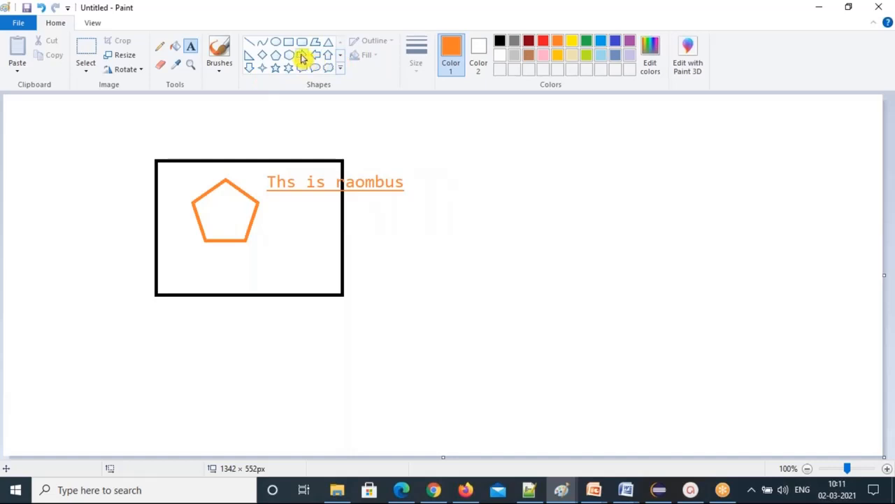
Draw an orange right arrow off the rectangle and label it 'This is reactangle'.
click(301, 55)
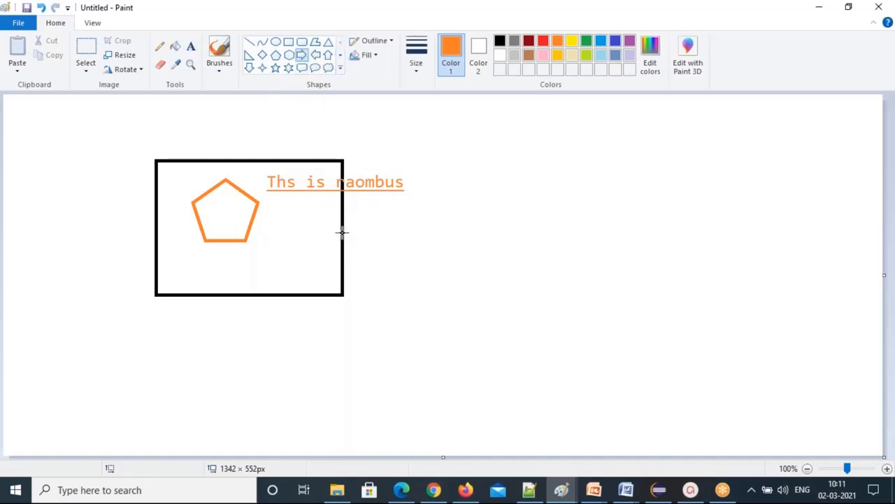
mouse_move(342, 233)
mouse_down()
mouse_move(395, 270)
mouse_move(410, 270)
mouse_up()
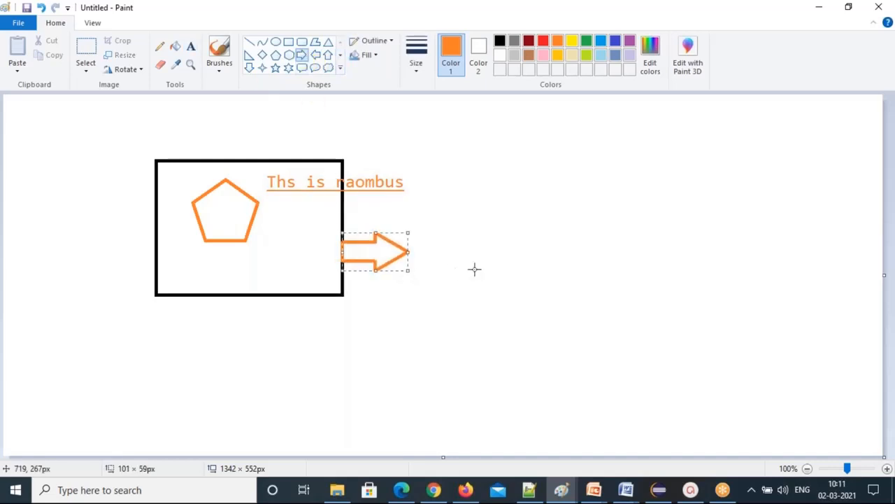
click(190, 46)
drag(410, 230, 515, 286)
text(This)
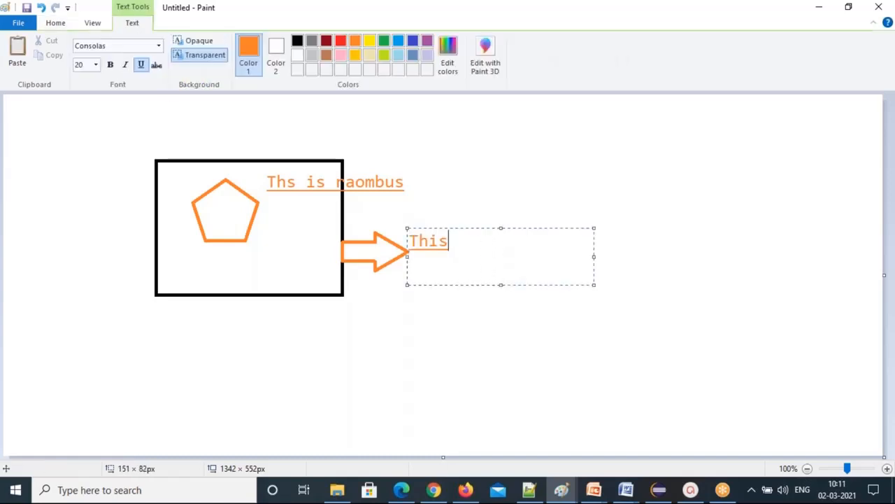
text( is reactangle)
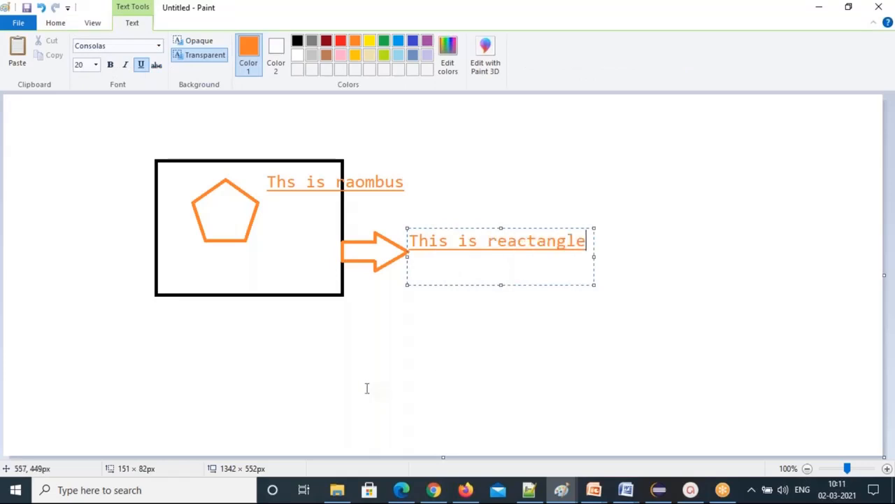
click(366, 388)
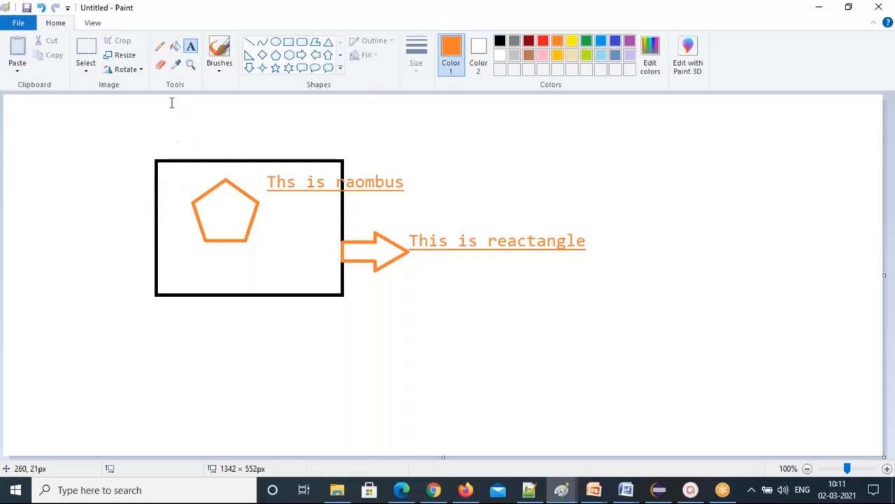
Erase the misspelled 'Ths is raombus' label above the rectangle.
click(160, 65)
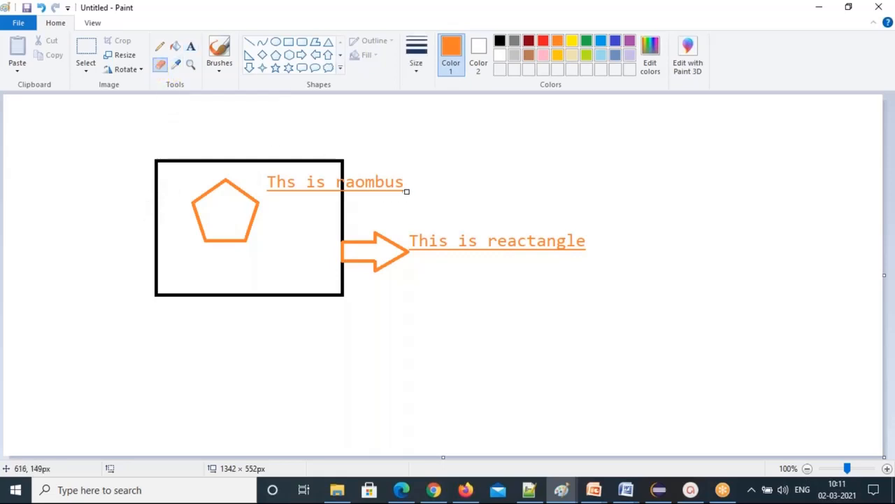
mouse_move(400, 180)
mouse_down()
mouse_move(392, 190)
mouse_move(308, 193)
mouse_move(244, 180)
mouse_move(291, 183)
mouse_move(275, 178)
mouse_move(285, 177)
mouse_move(277, 179)
mouse_move(294, 186)
mouse_up()
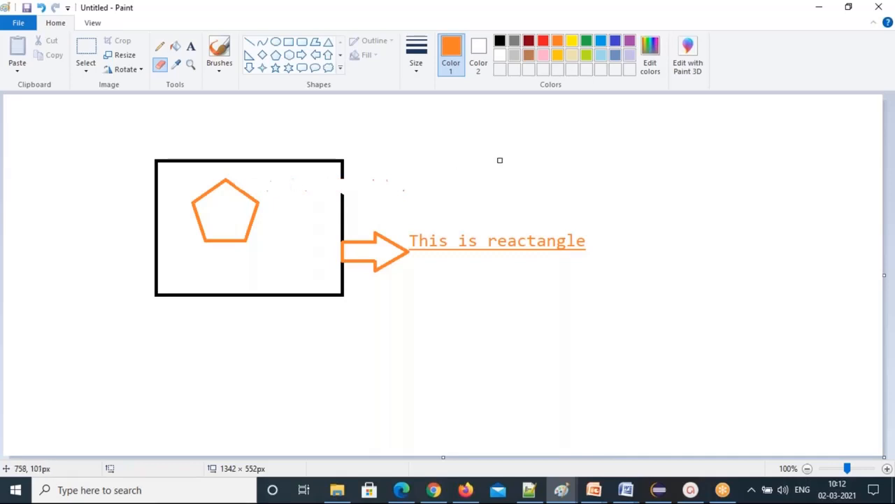
click(177, 48)
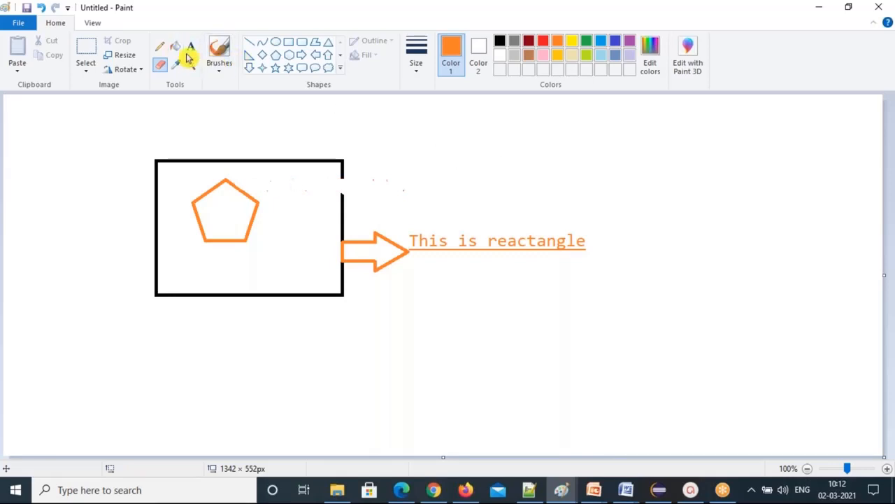
click(191, 47)
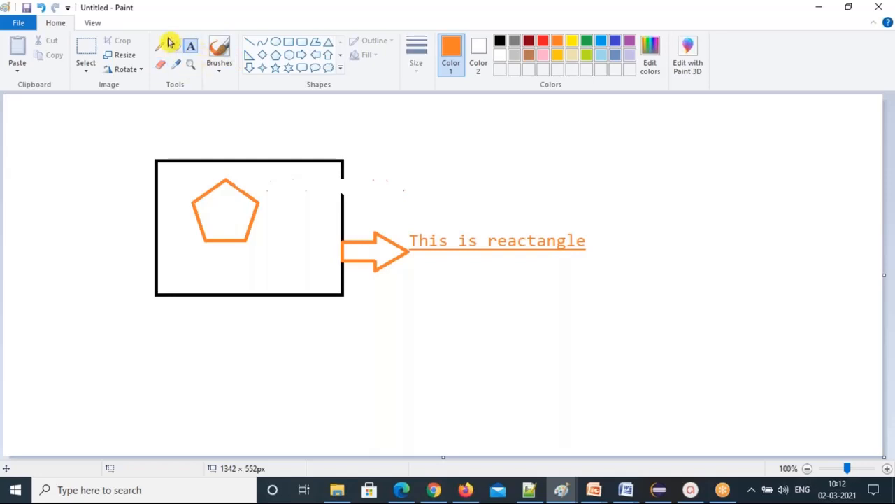
Try an orange background fill, then undo it so the canvas stays white.
click(176, 47)
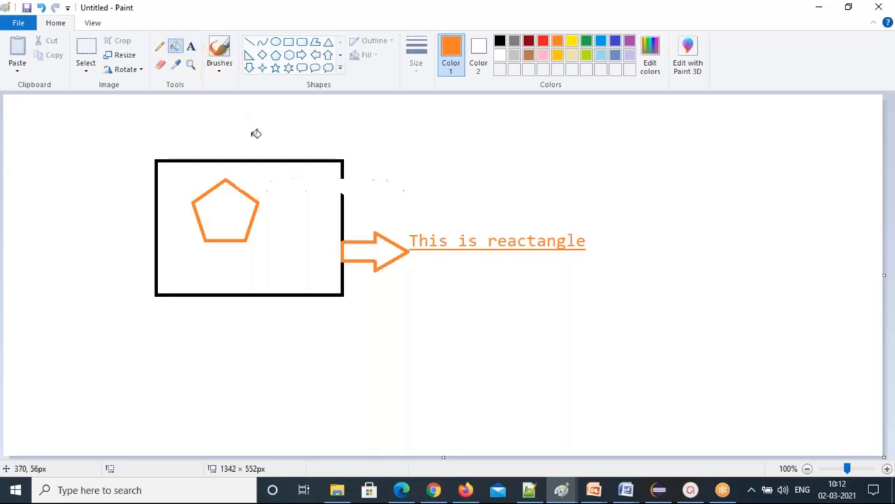
click(292, 183)
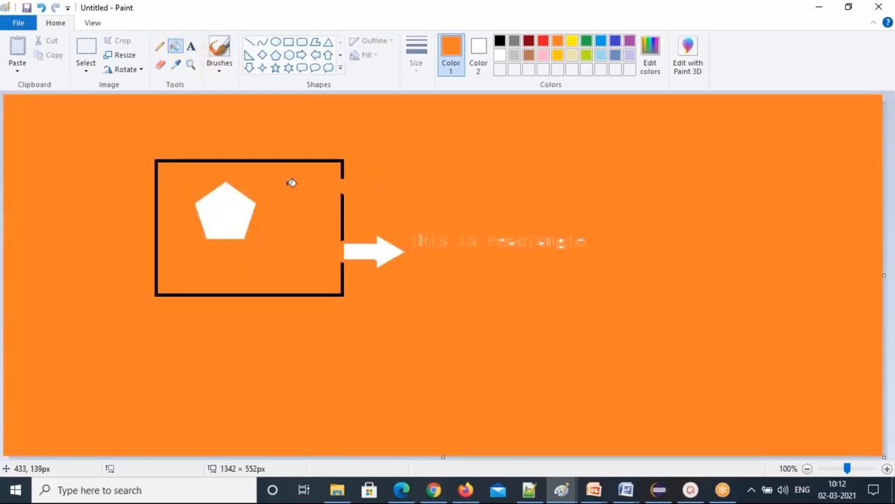
key(ctrl+z)
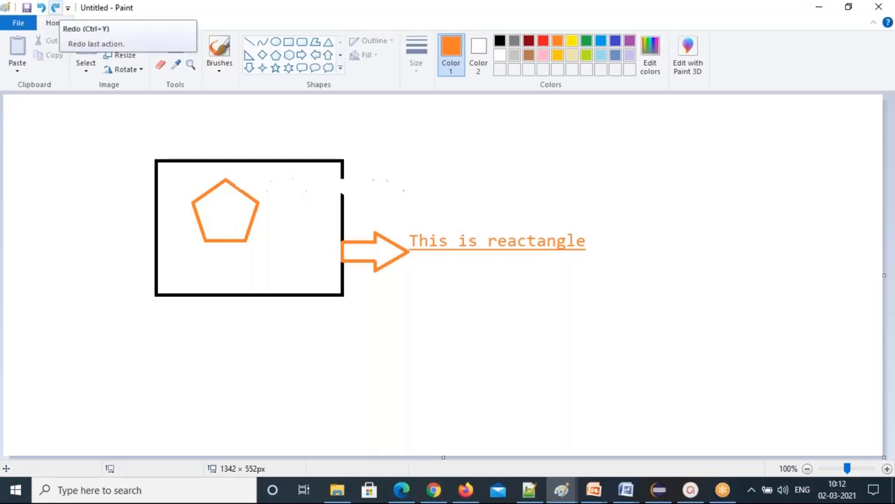
click(56, 9)
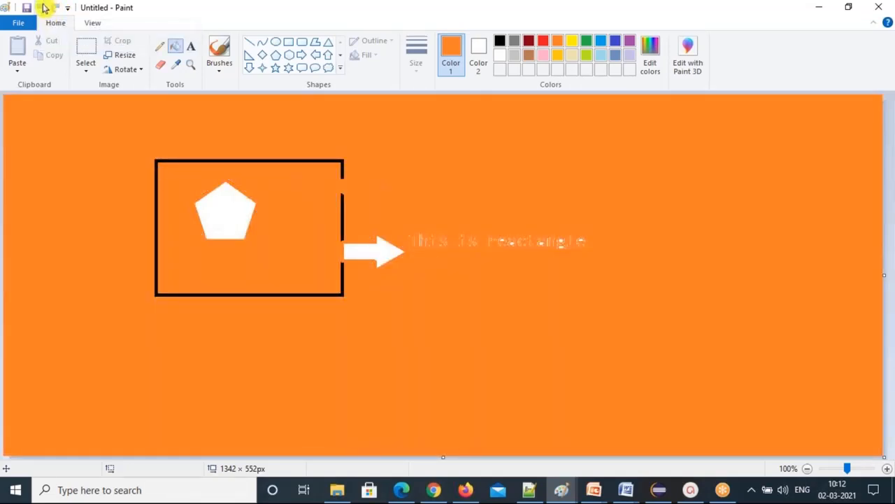
click(41, 7)
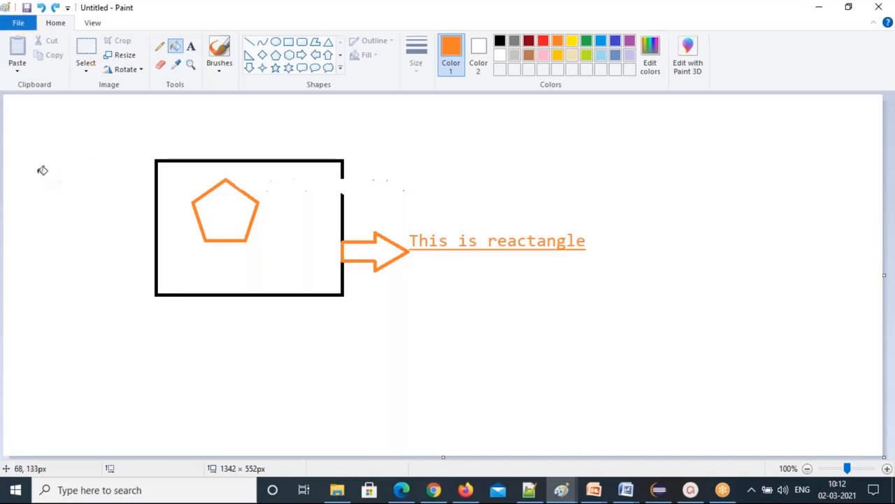
Show Paint's Save as formats: PNG, JPEG, BMP, GIF and other formats.
click(14, 24)
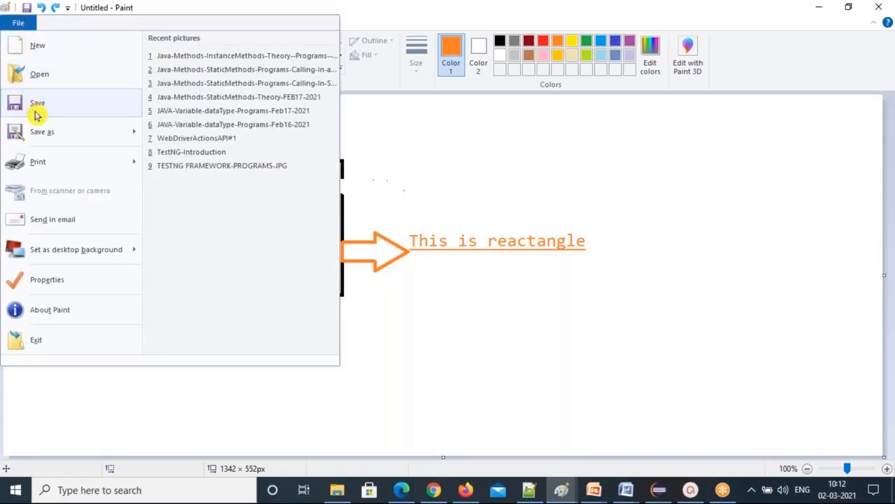
mouse_move(51, 138)
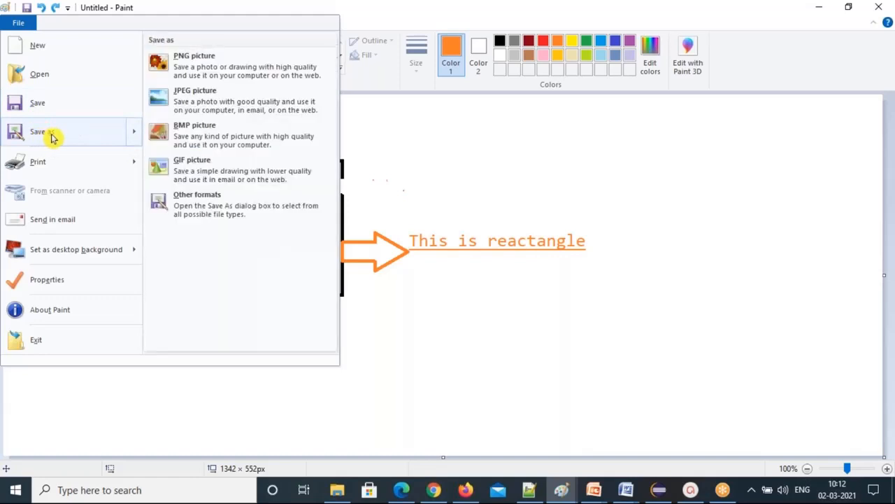
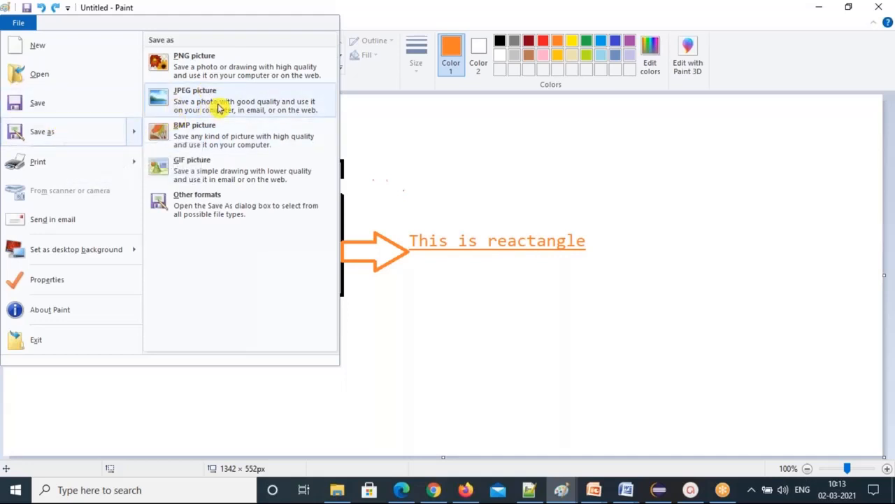
Pick JPEG picture under Save as to bring up Paint's Save As dialog.
key(Escape)
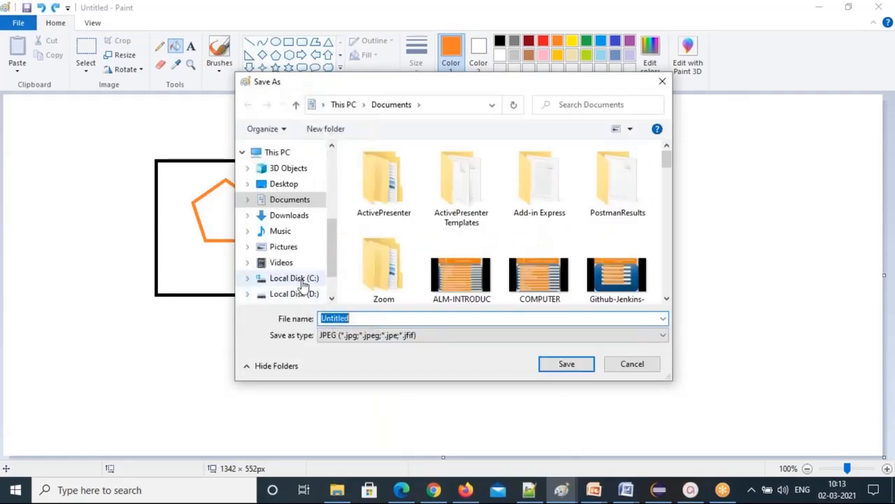
Browse to the Test folder on Local Disk (C:) as the save location.
click(305, 280)
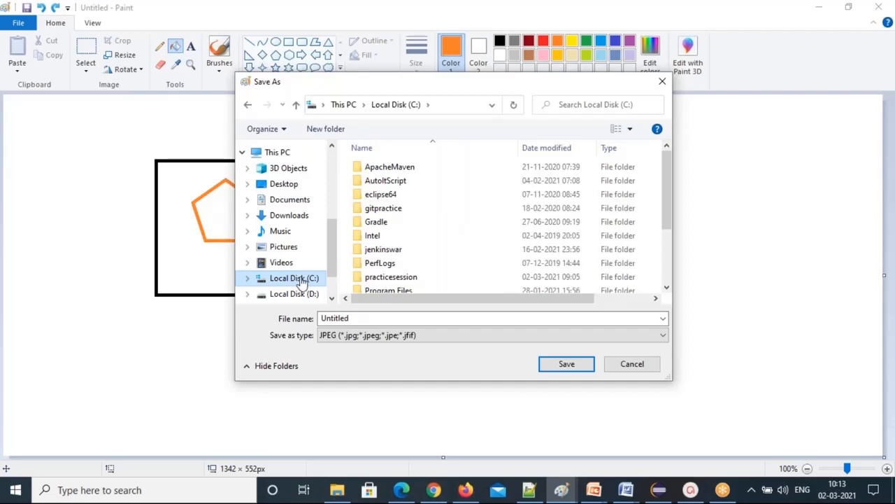
scroll(412, 260, down, 2)
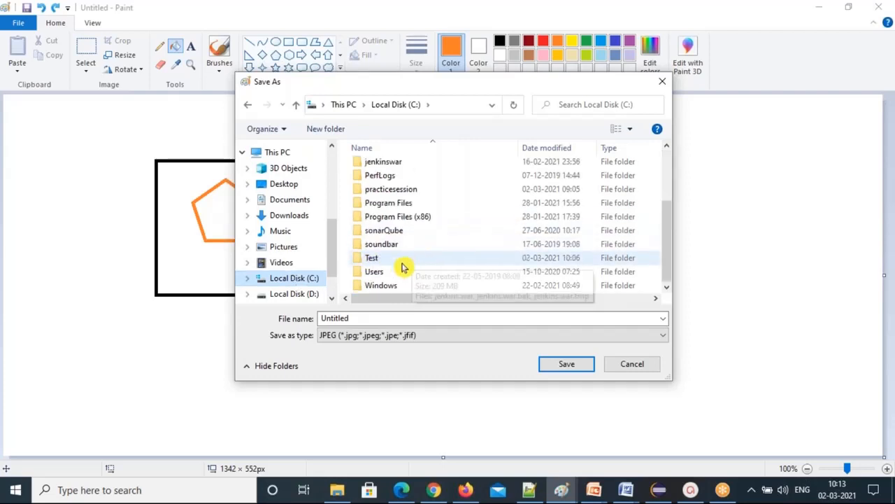
click(375, 260)
double_click(374, 259)
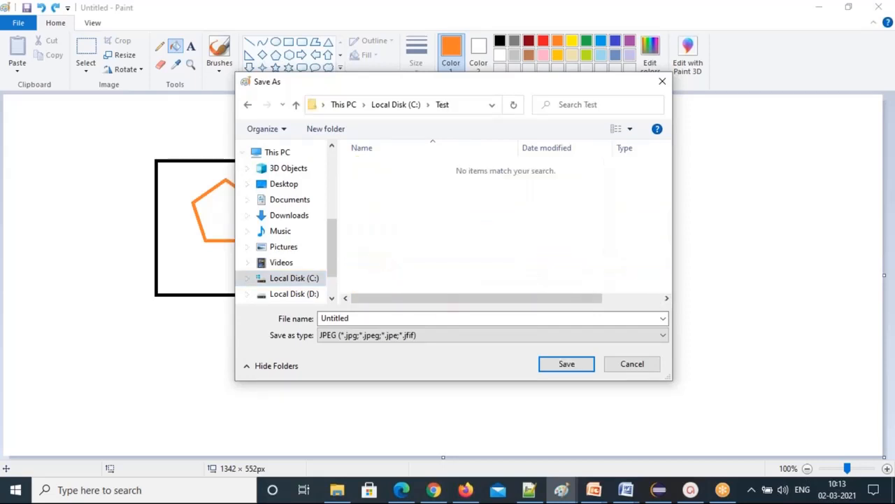
Save the picture as JPEG file pcture1 and view it in File Explorer.
double_click(375, 319)
text(pcture1)
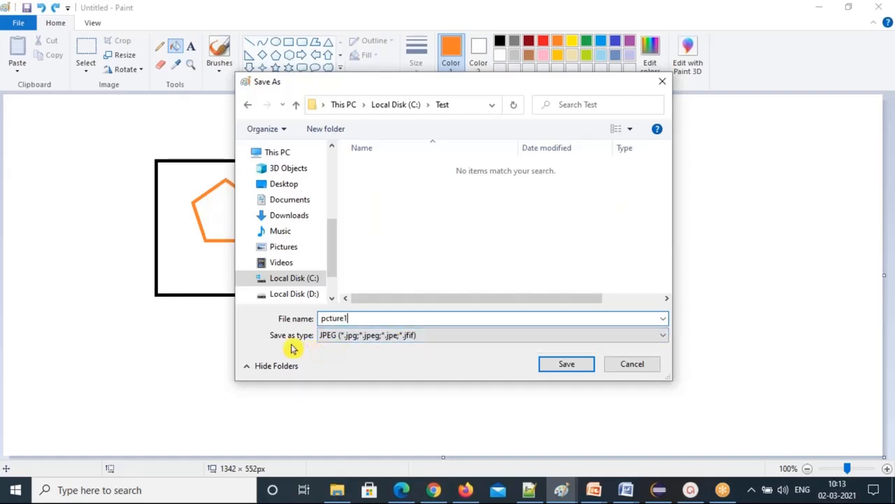
click(602, 340)
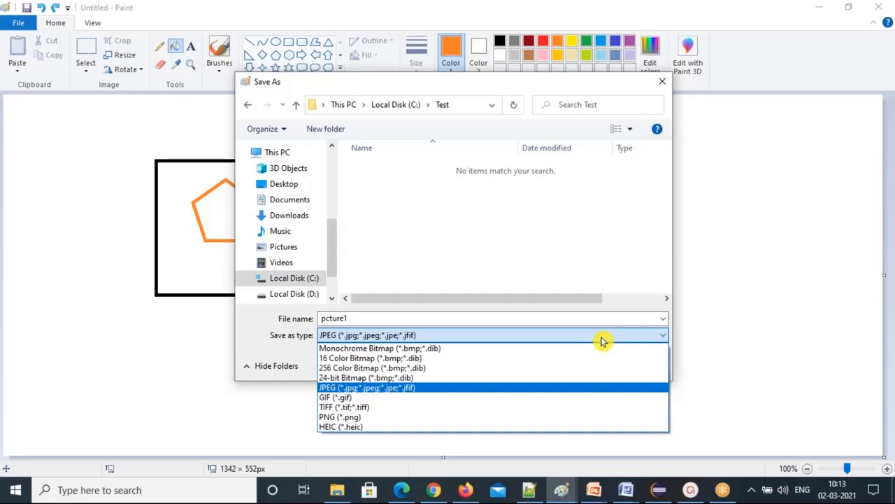
click(464, 389)
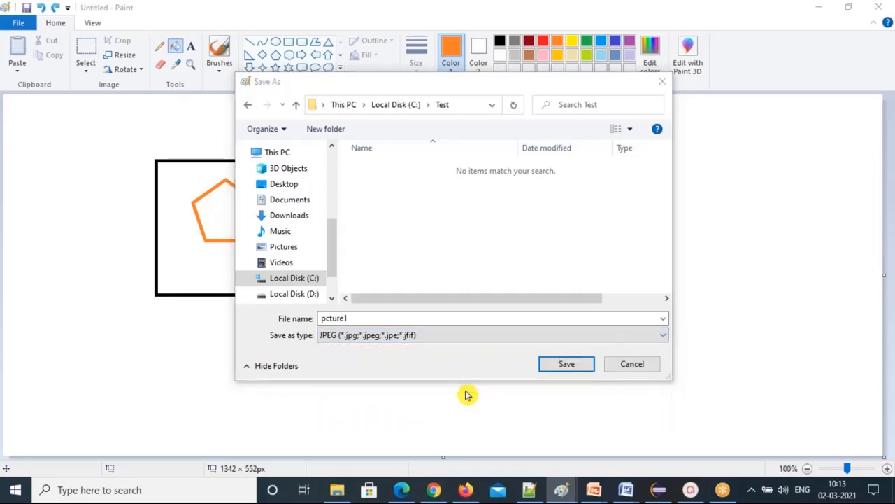
click(570, 365)
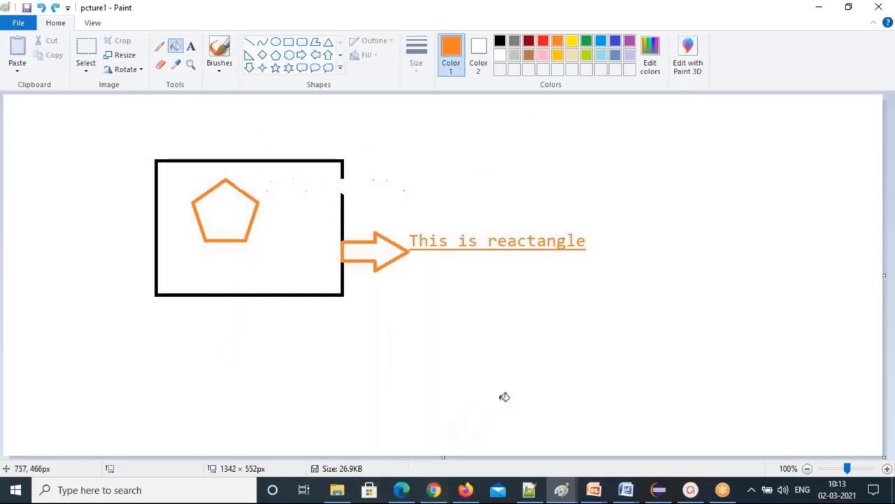
click(337, 493)
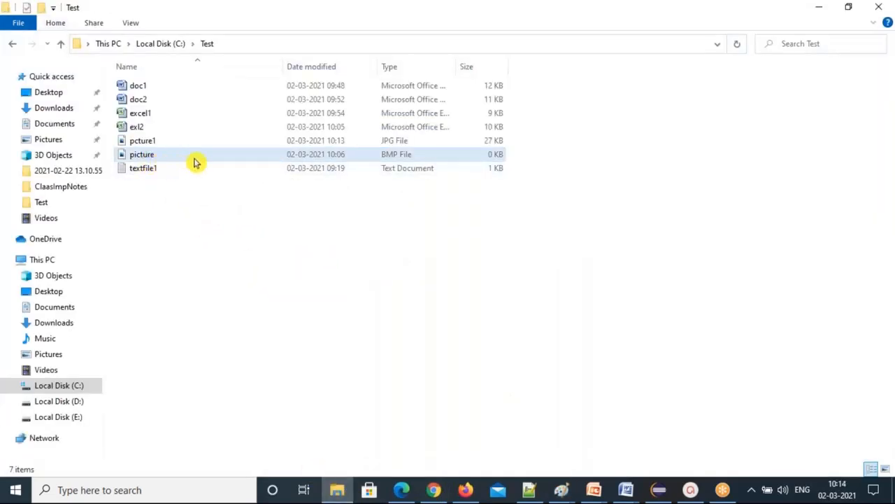
click(294, 140)
click(326, 143)
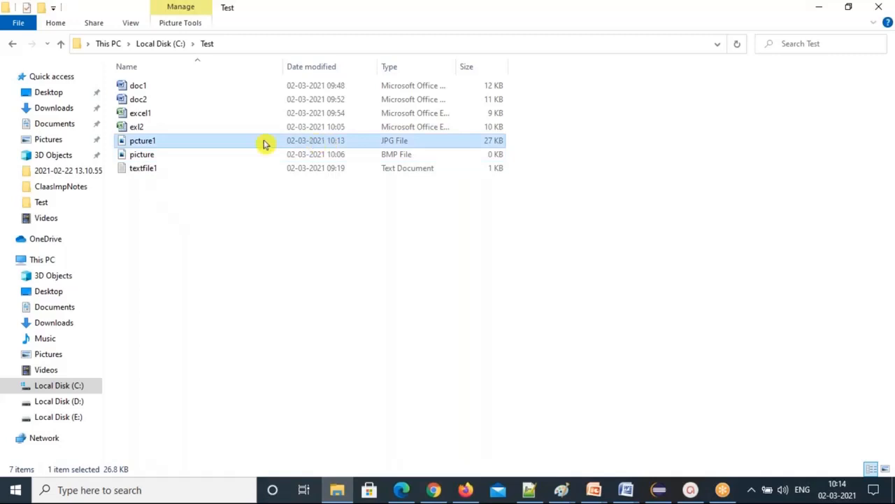
double_click(180, 144)
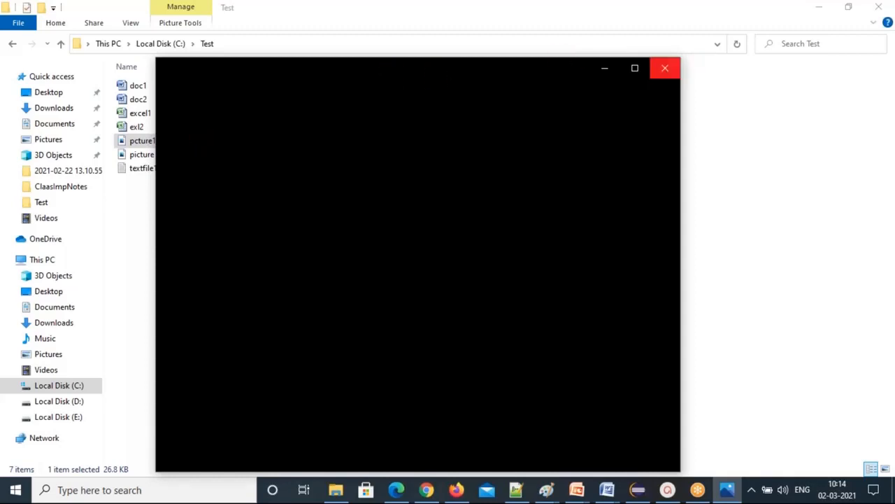
click(668, 68)
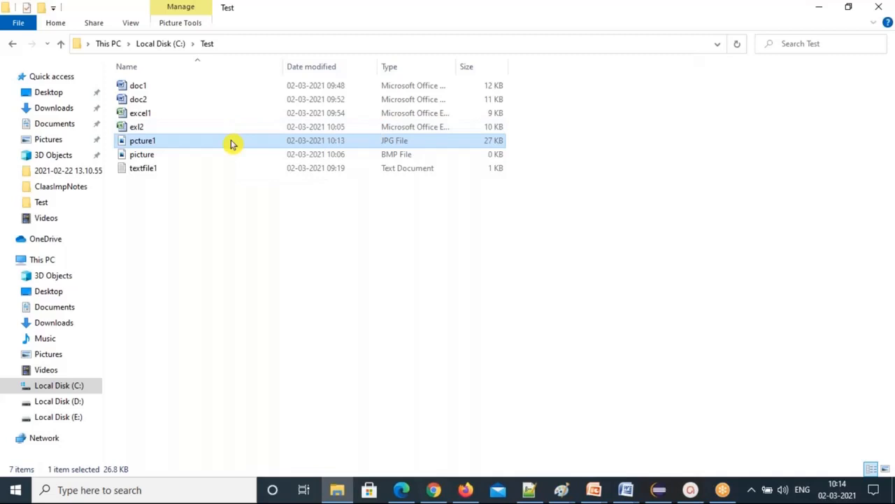
right_click(233, 143)
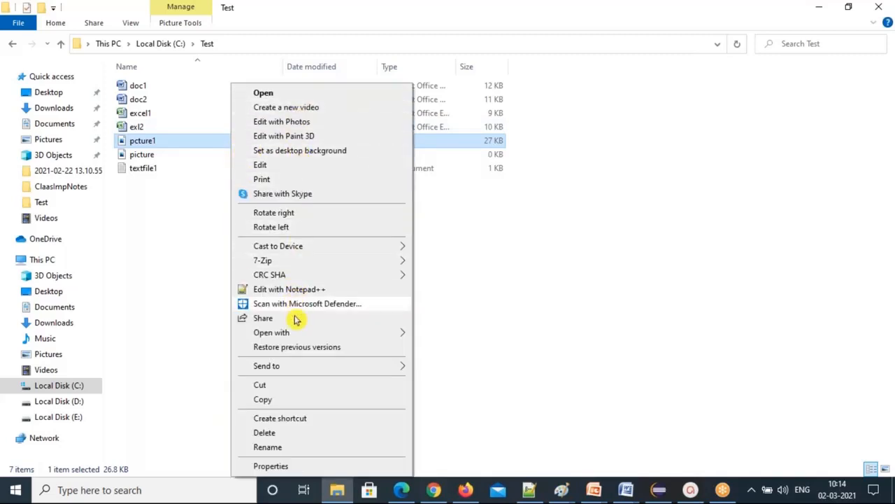
mouse_move(338, 335)
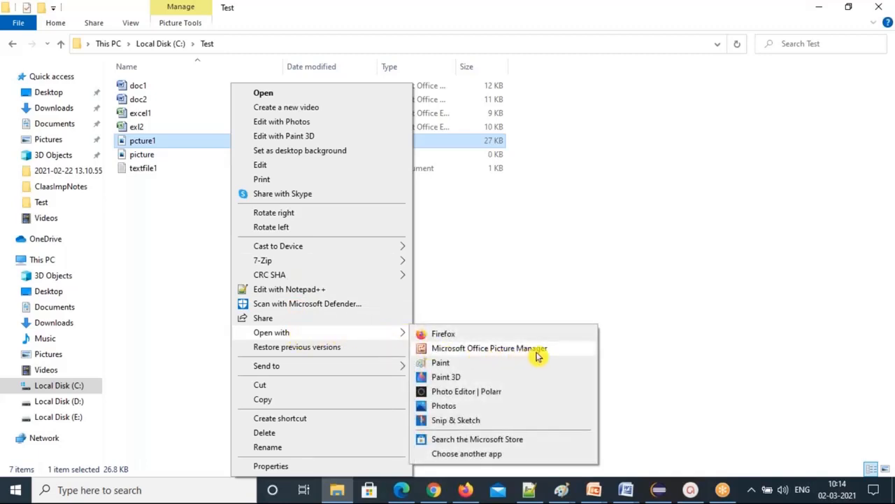
click(480, 348)
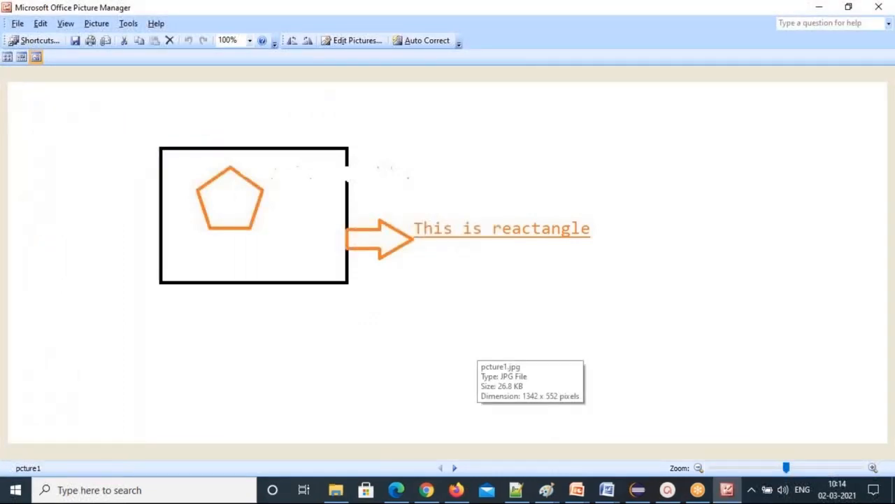
click(884, 7)
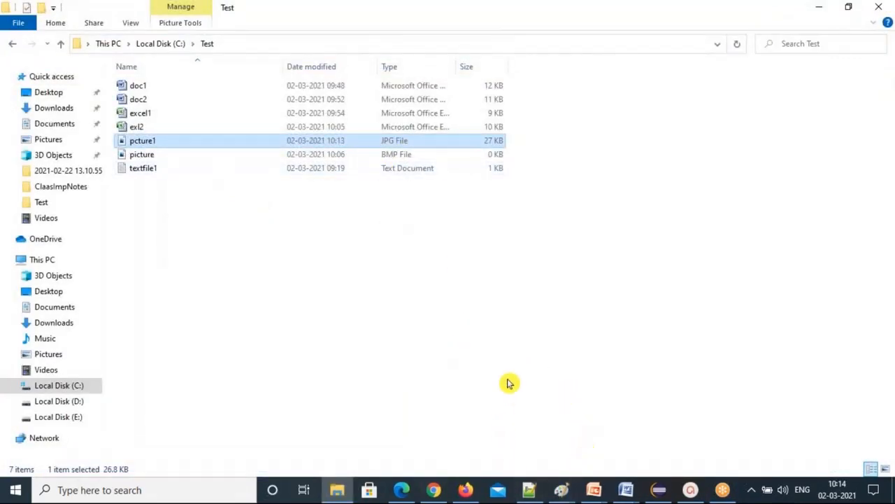
click(393, 158)
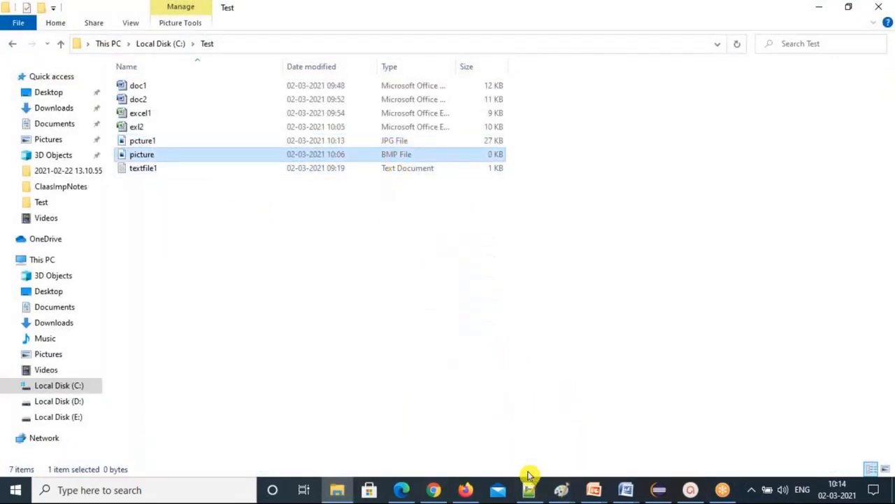
Add .bmp and .gif to the notes' image extension list, then move to empty line 65.
click(530, 492)
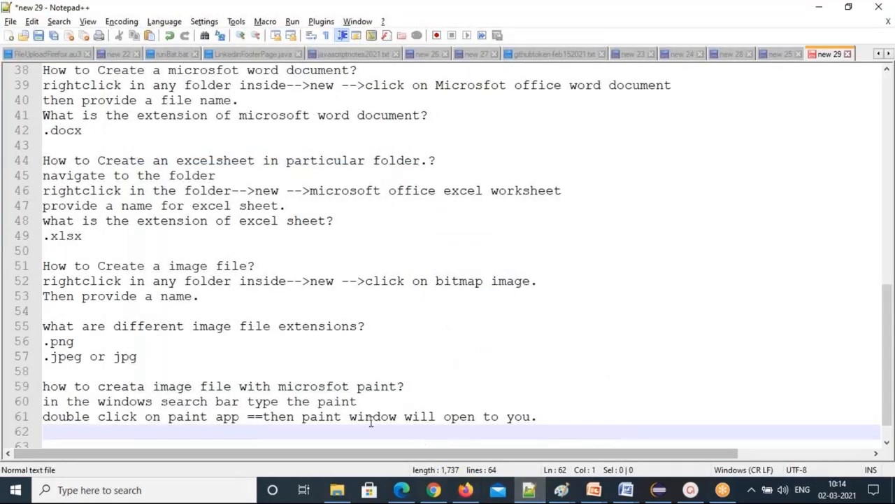
click(60, 368)
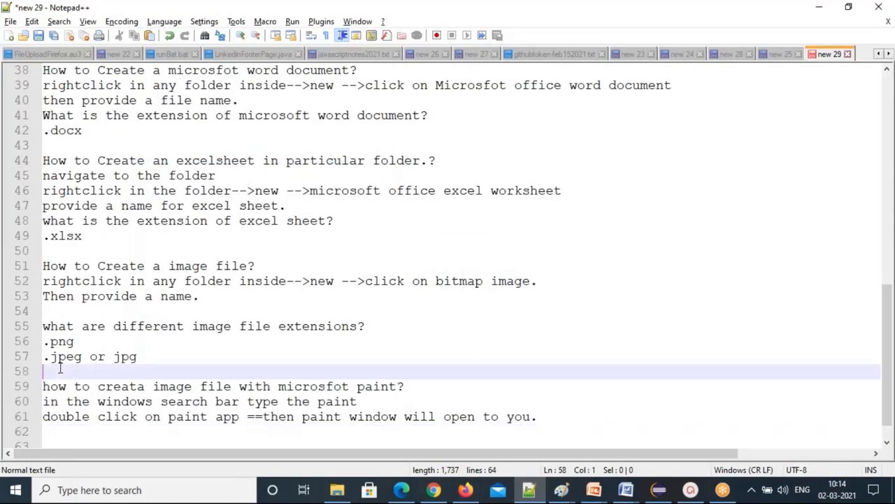
text(.bmp)
key(Return)
text(.)
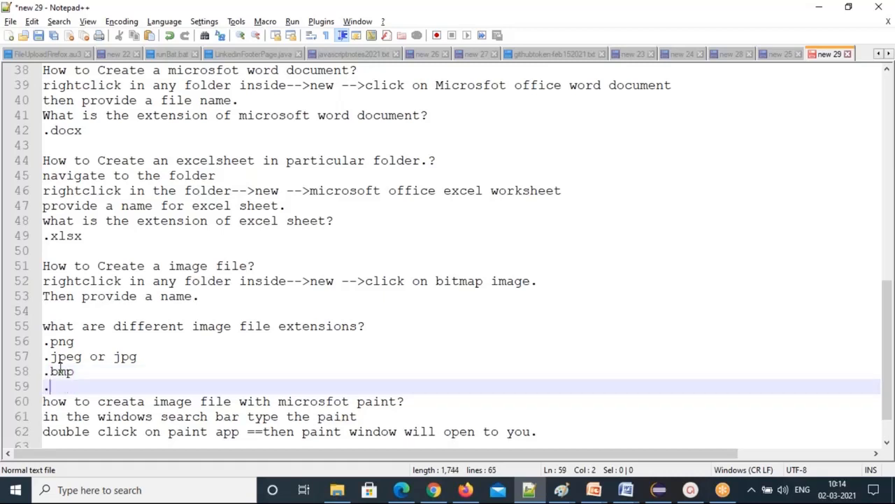
text(gif)
drag(81, 384, 7, 345)
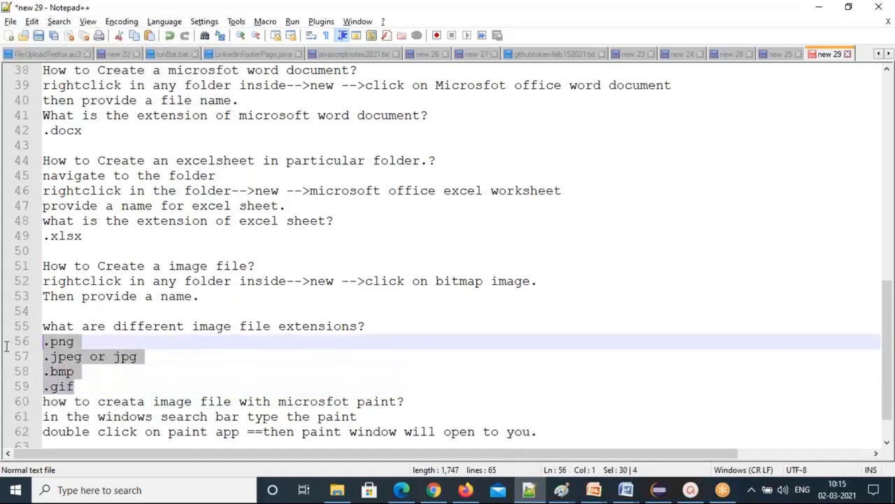
click(83, 387)
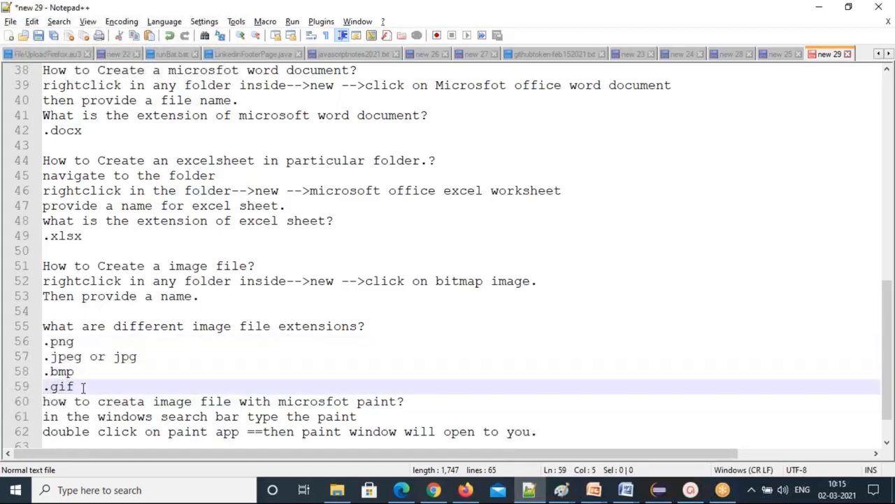
key(Return)
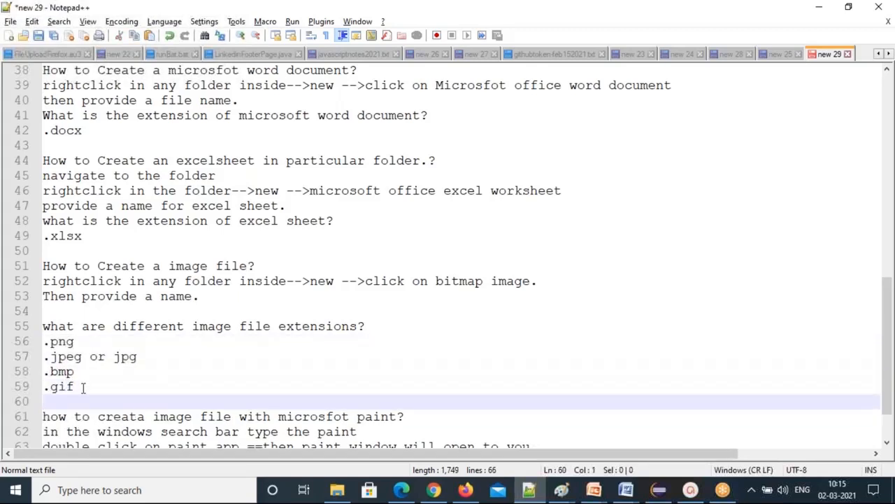
scroll(83, 387, down, 2)
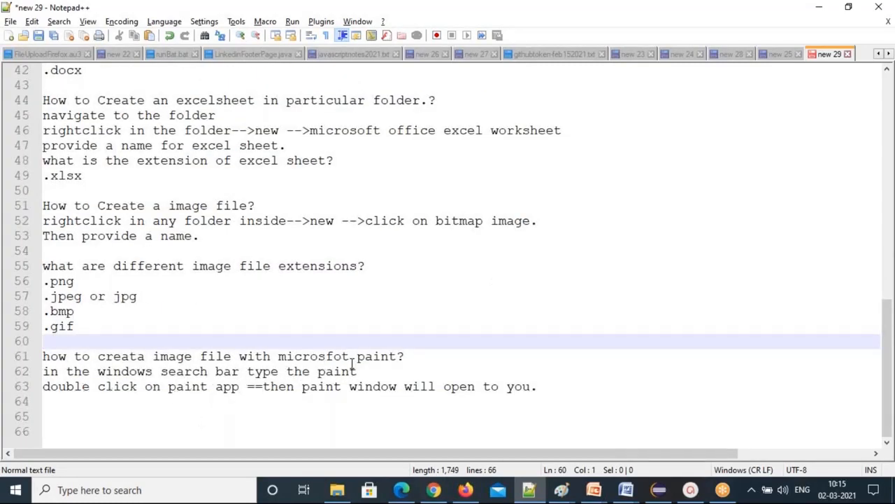
click(68, 416)
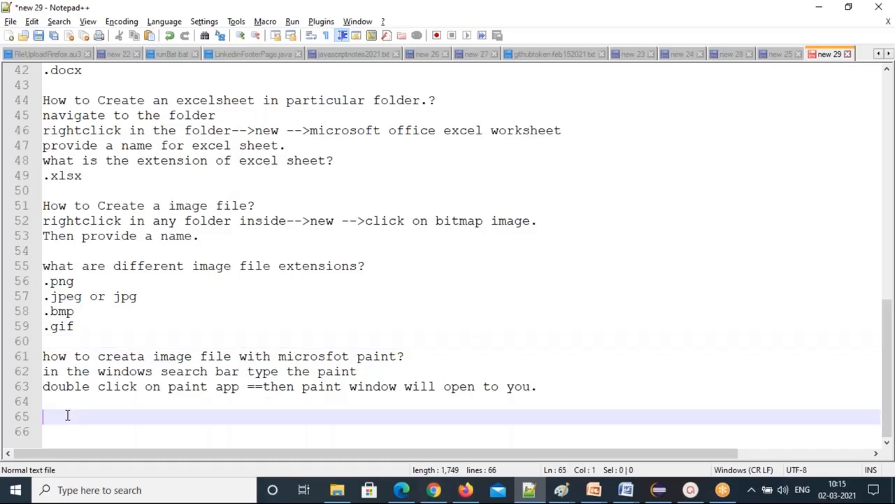
Note the question 'how to save this paint file in particular folder?' on line 65.
text(how to save )
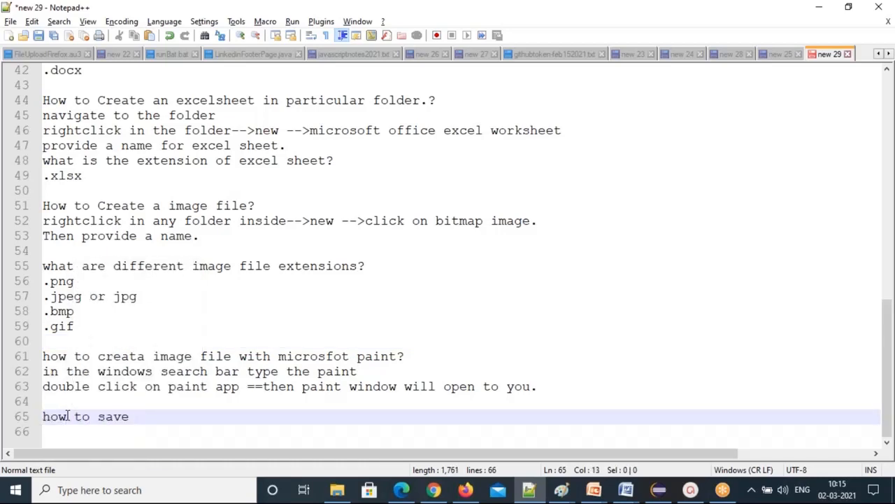
text(this paint file in )
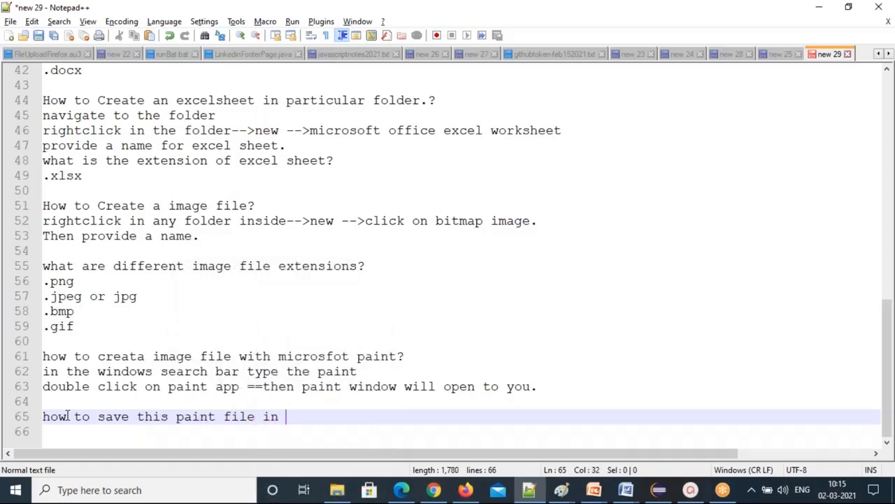
text(particular folder?)
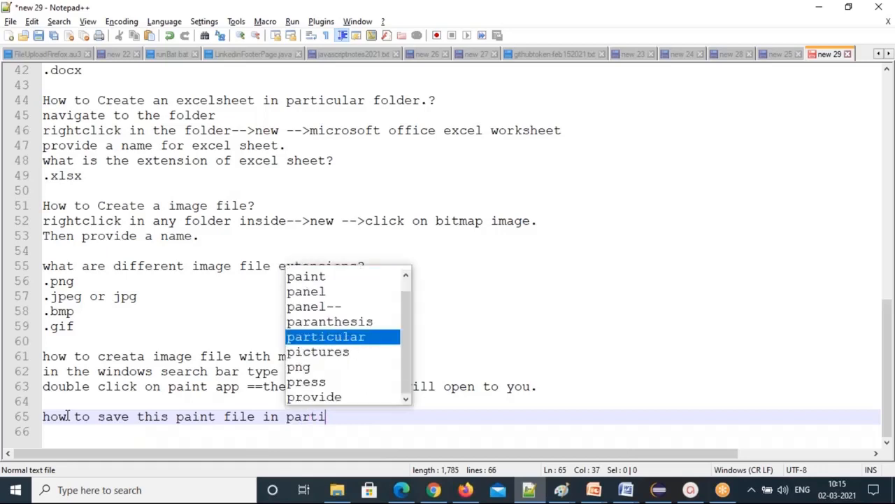
key(Return)
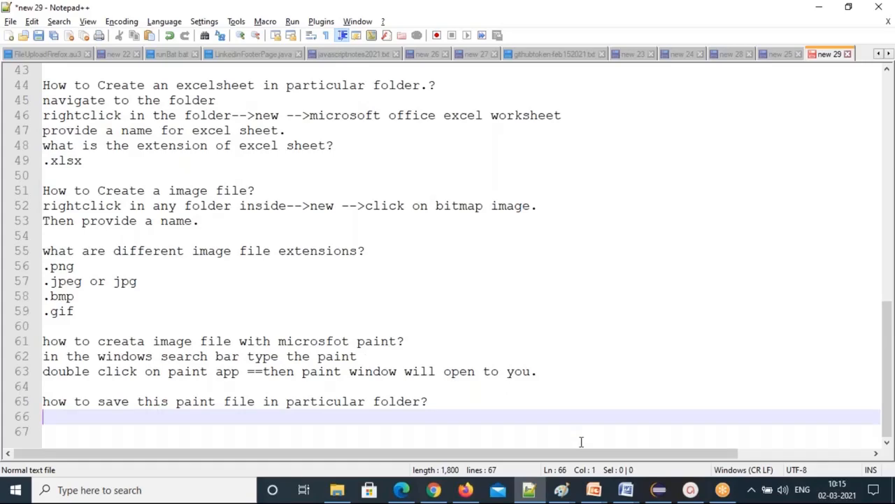
click(567, 490)
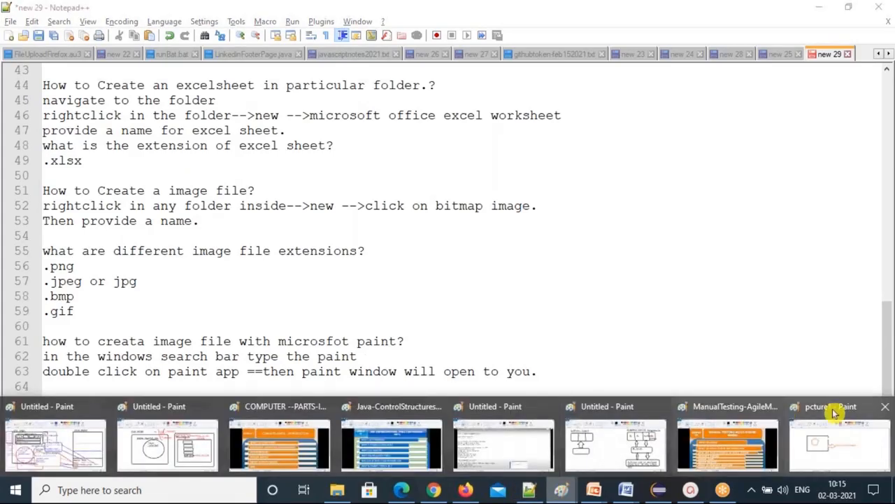
Open Paint's File menu on pcture1 and note 'Click on file menu on top left side'.
click(832, 433)
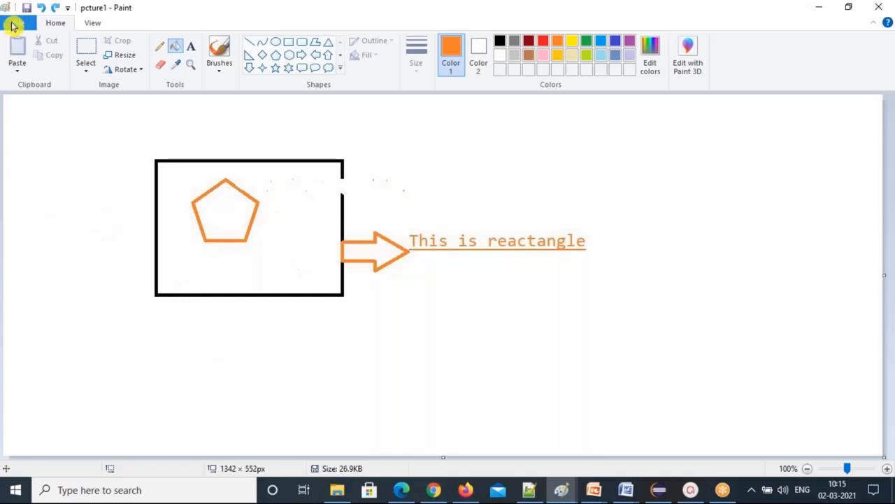
click(12, 25)
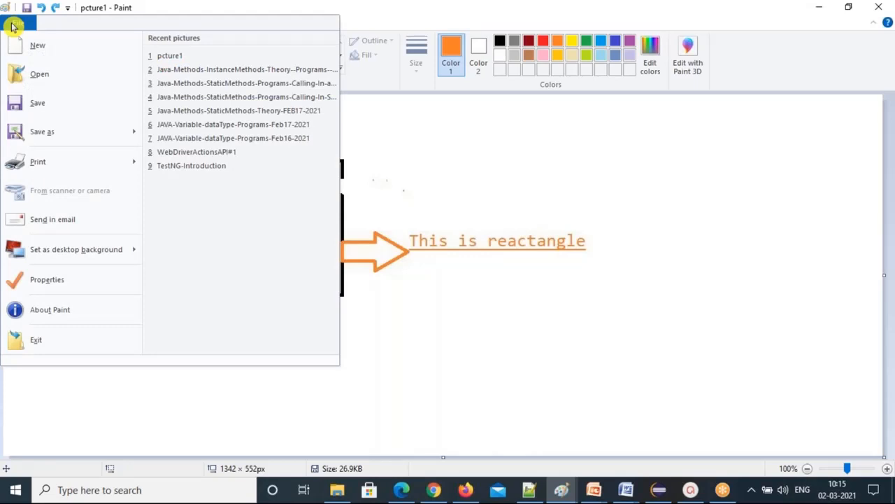
click(13, 28)
key(alt+Tab)
text(file menu)
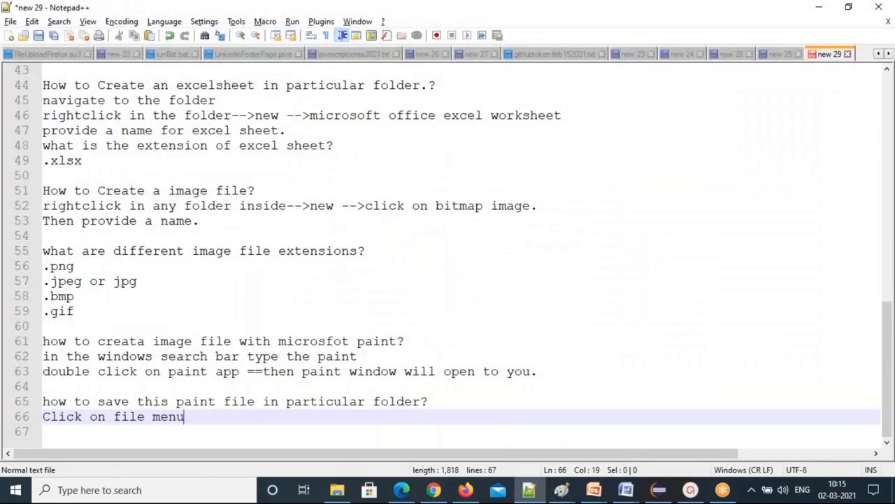
text( on top le)
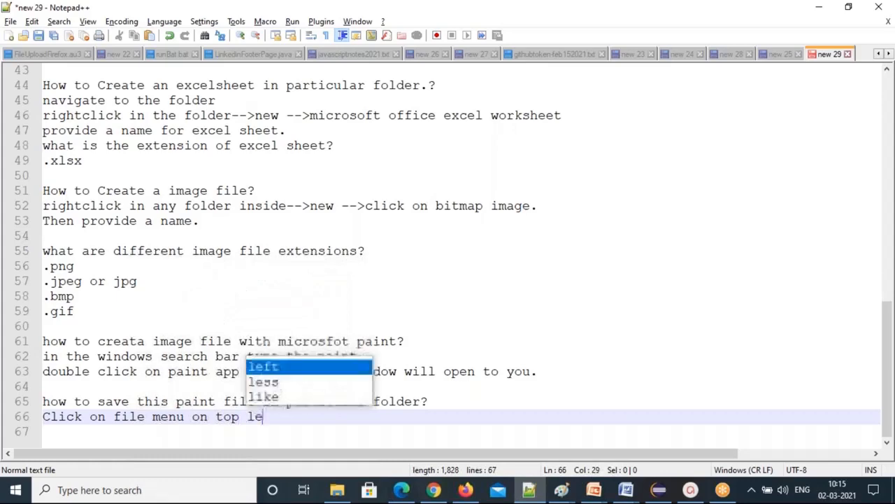
text(ft side)
Show Paint's Save as formats and add the note 'click on save as'.
key(alt+Tab)
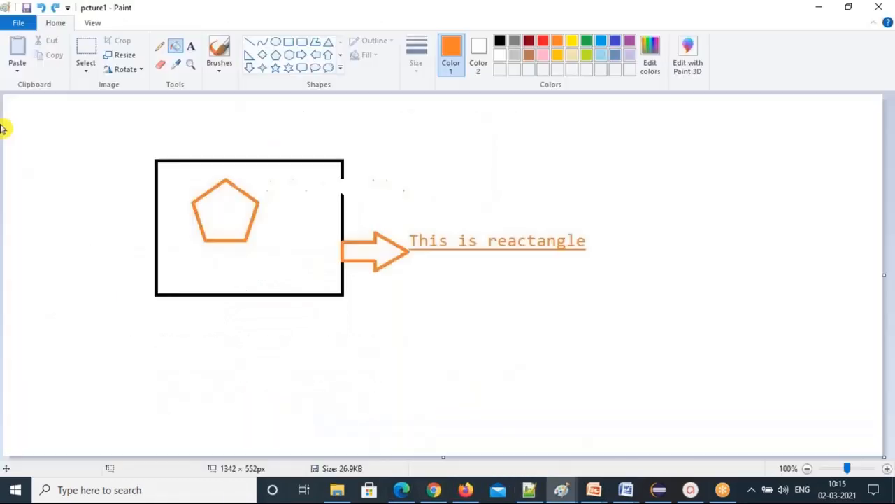
click(7, 23)
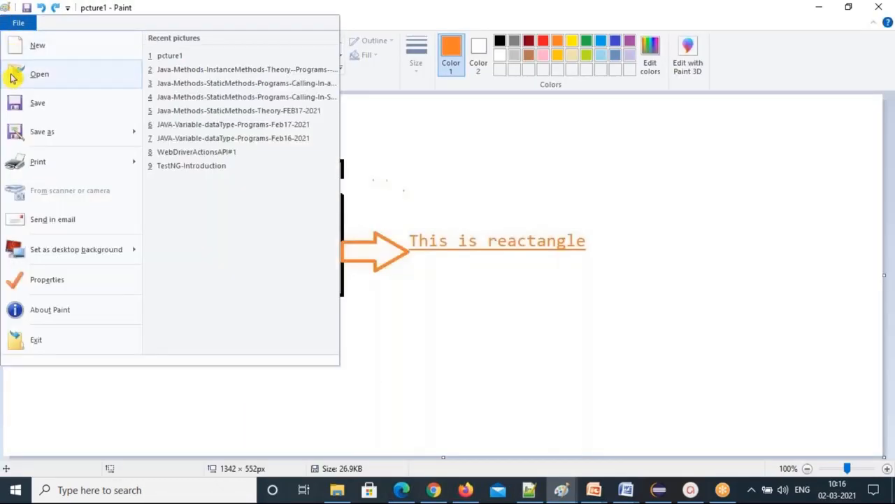
mouse_move(49, 135)
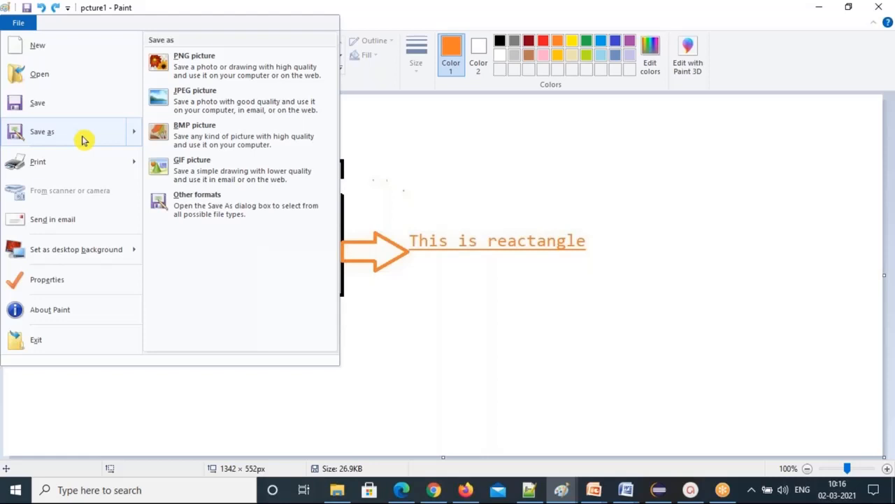
key(Escape)
key(alt+Tab)
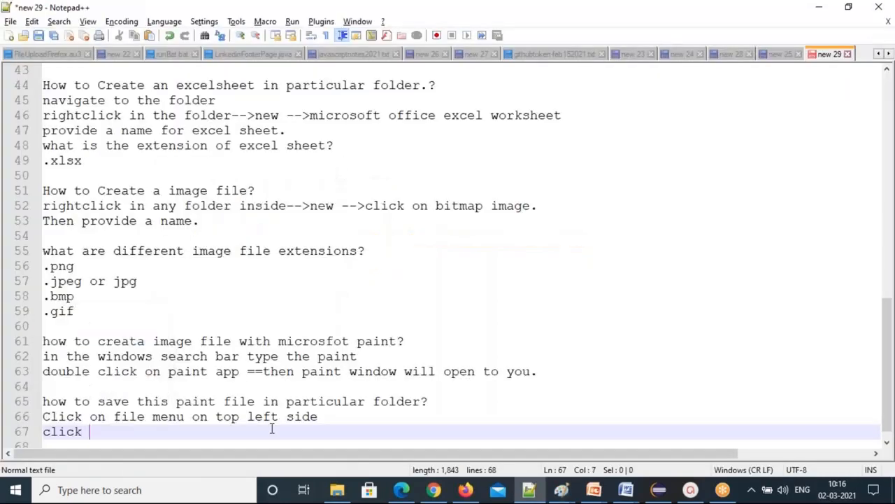
text(on save as)
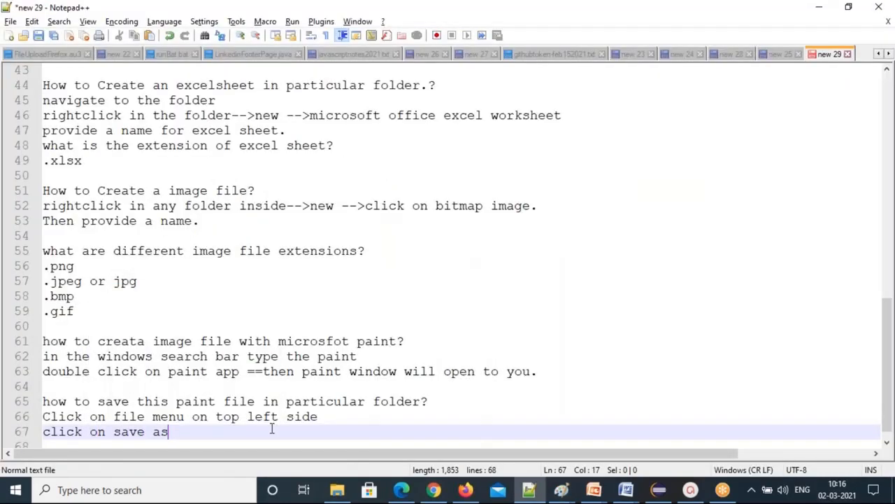
key(alt+Tab)
key(alt+f)
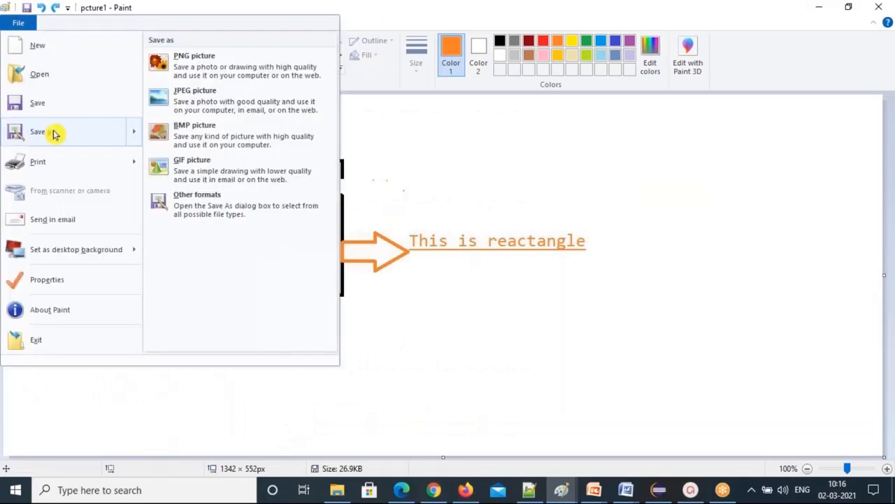
Open the Save As dialog and note 'goto the folder where you want to save like c:\Test'.
click(55, 133)
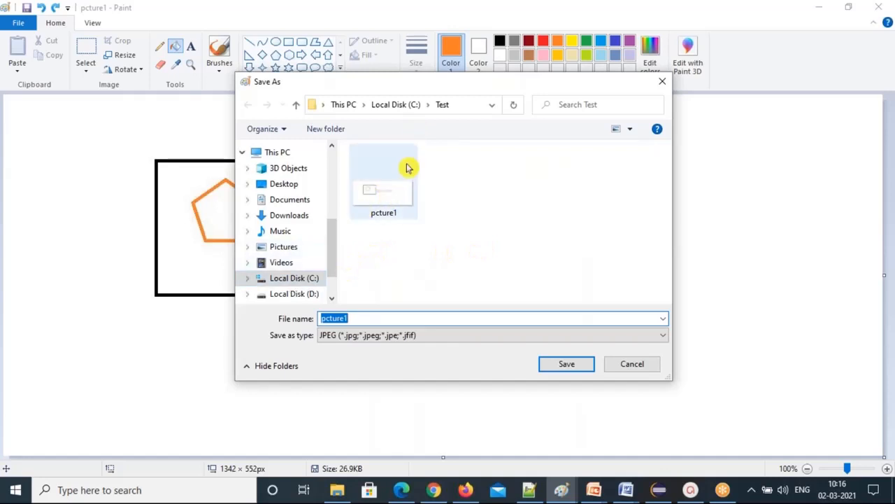
click(529, 491)
key(Return)
text(g oto the)
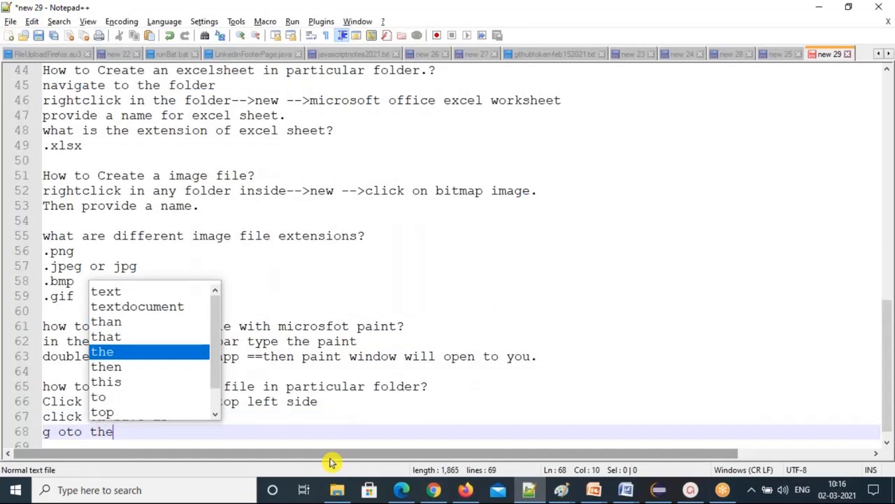
text( folder whe)
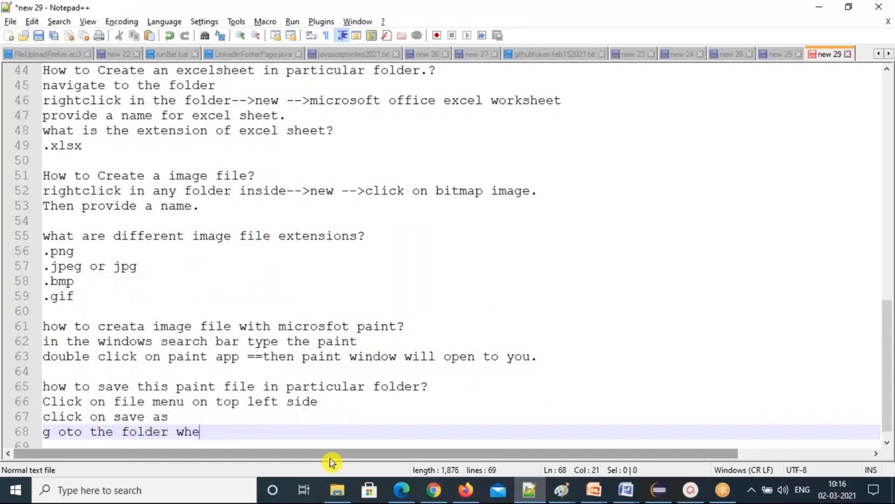
text(re you want to save)
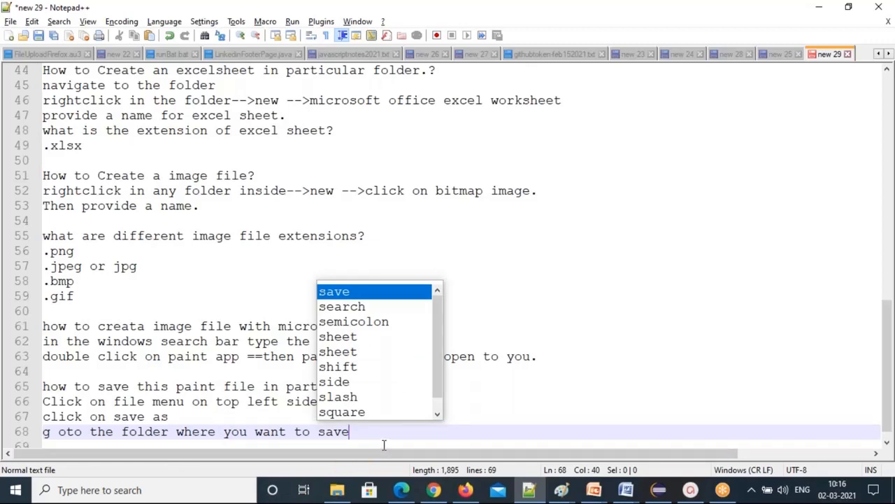
key(Escape)
key(Down)
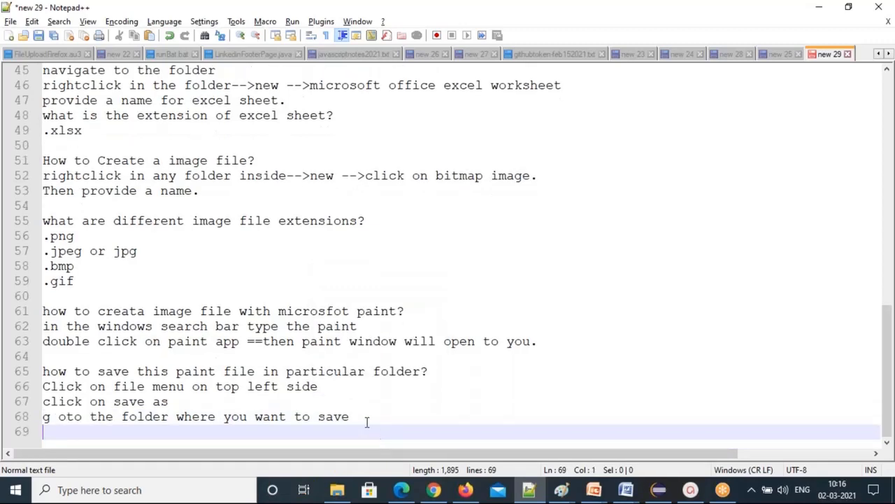
click(367, 422)
text(like c:)
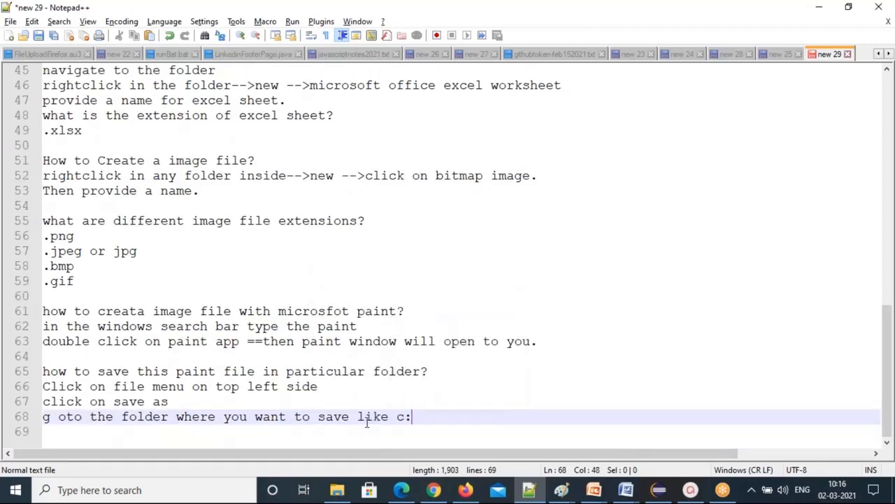
text(\Test)
Start a new note line 'provide the filename in' and return to Paint's Save As dialog.
key(Return)
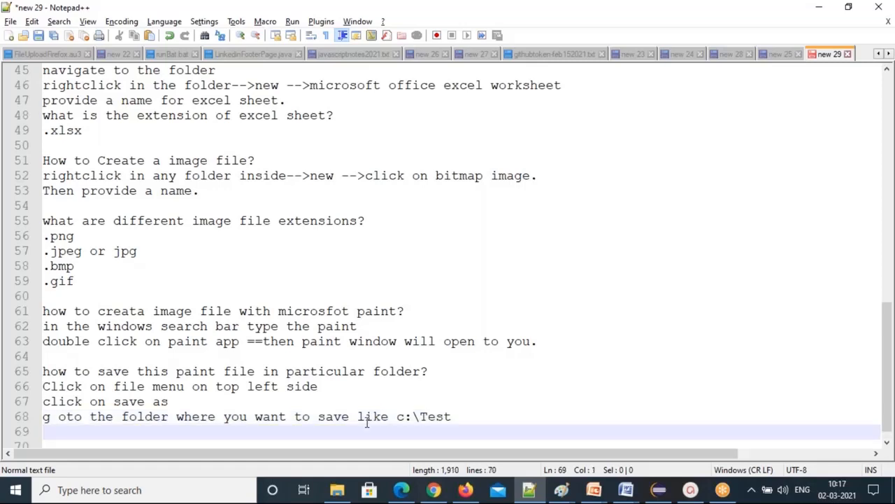
text(fil)
key(BackSpace)
key(BackSpace)
key(BackSpace)
text(pro)
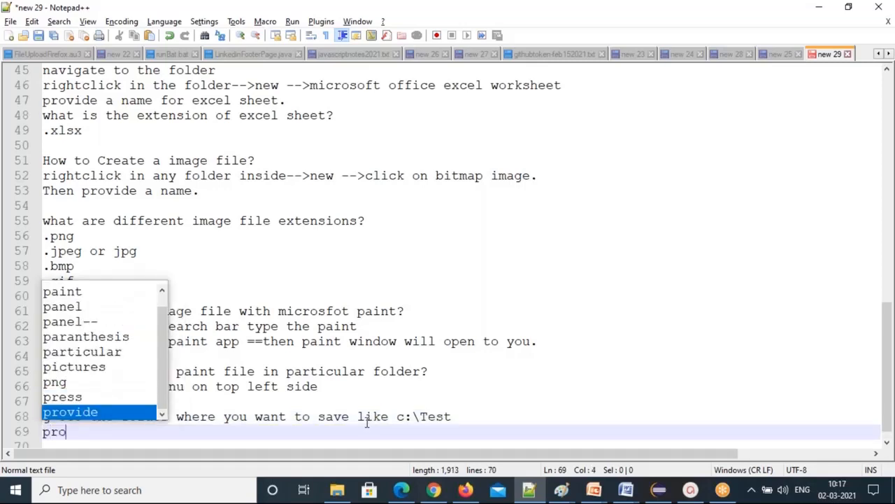
text(vide the filename in)
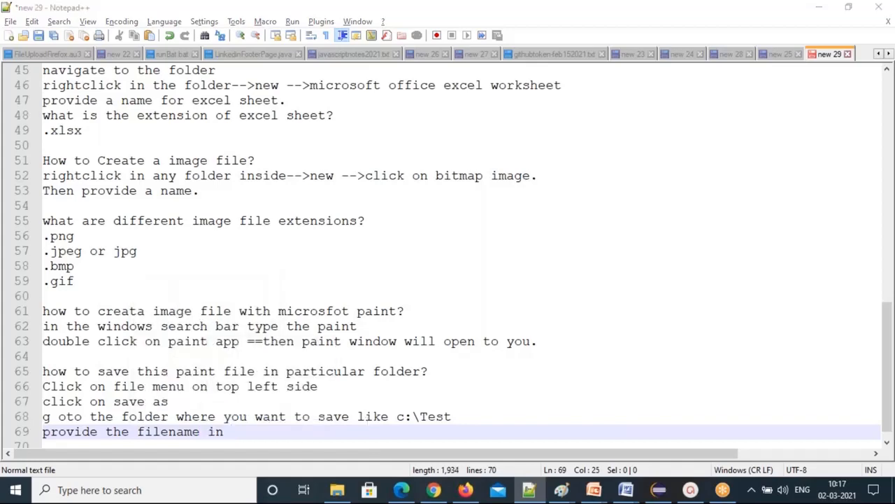
key(alt+Tab)
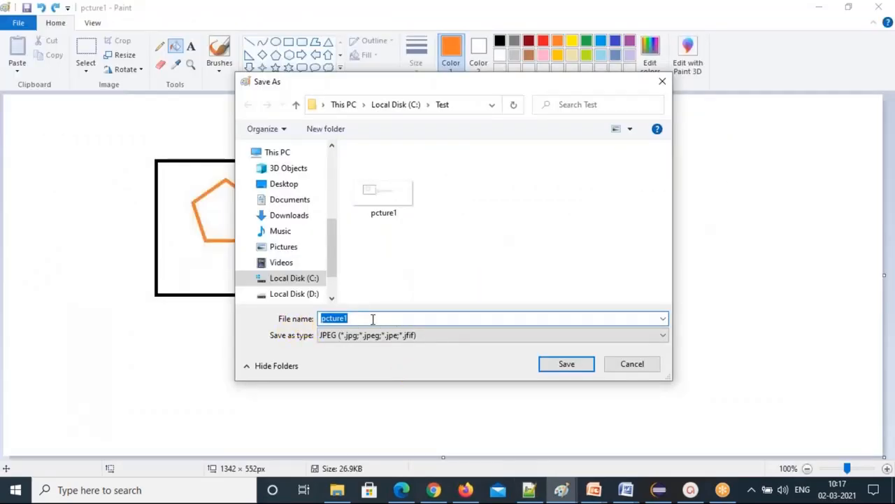
Enter pic2 as the file name and complete the note with 'filenameeditbox'.
text(p)
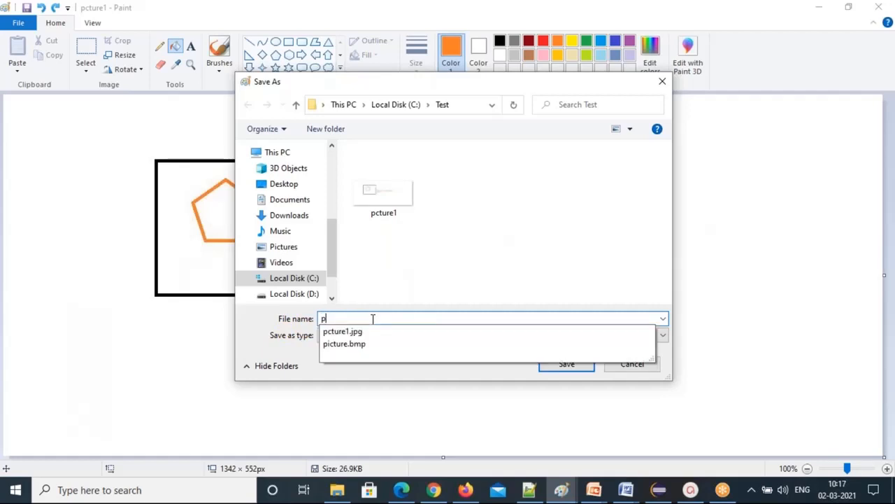
text(ci)
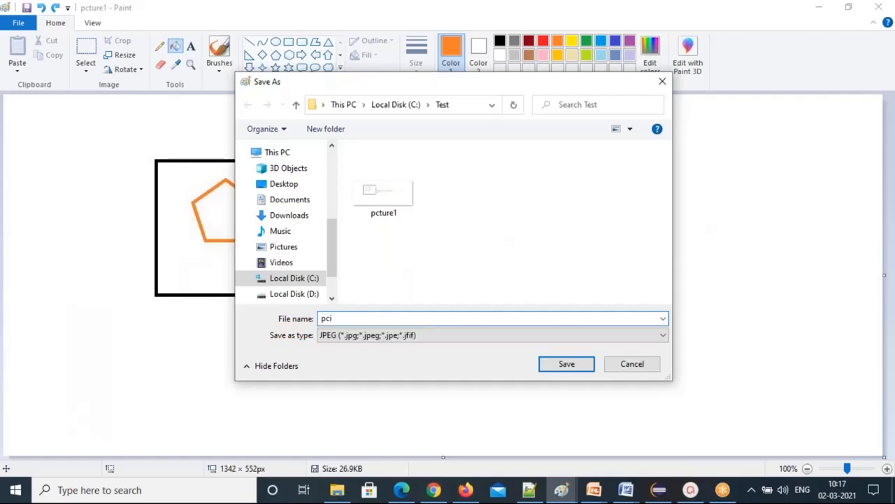
key(BackSpace)
key(BackSpace)
text(ic)
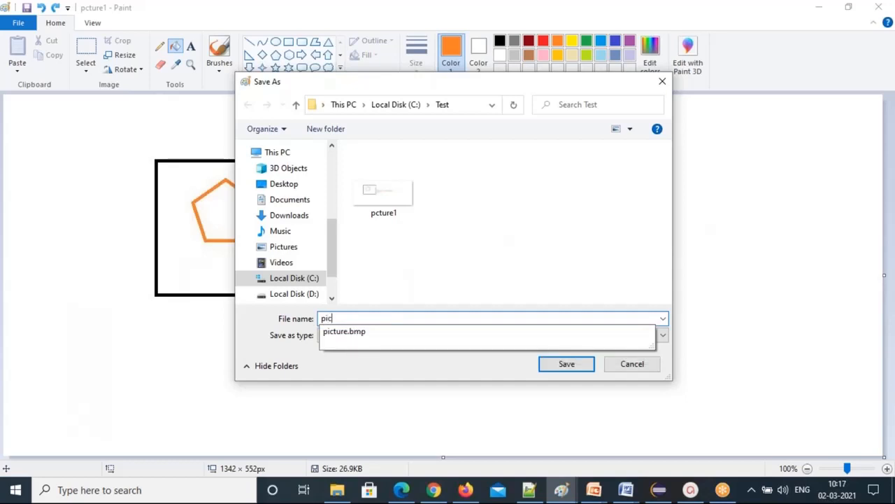
text(2)
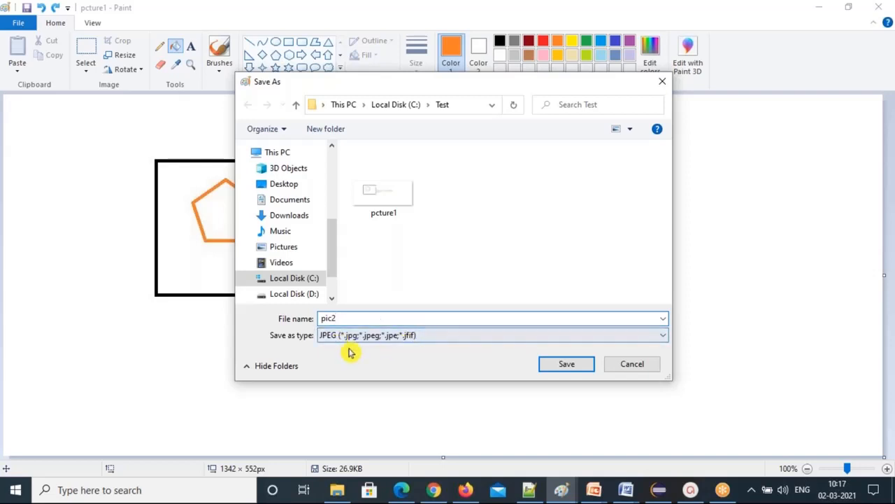
key(alt+Tab)
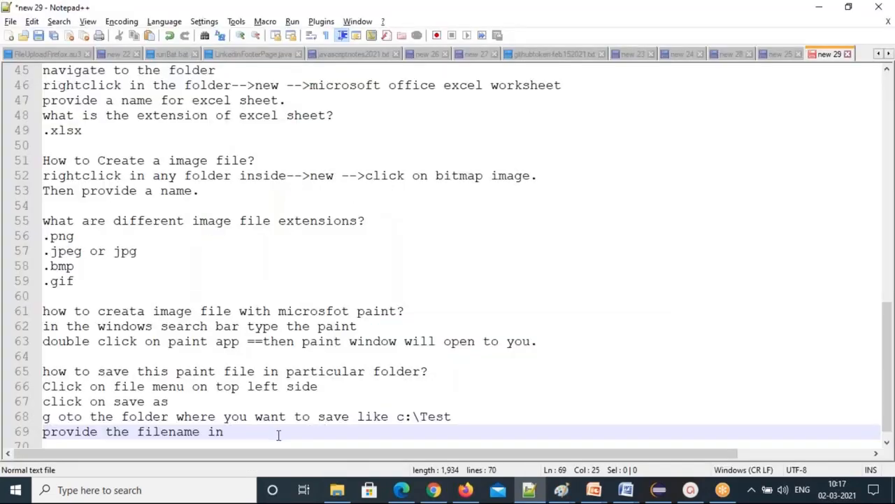
text(filenameeditbox)
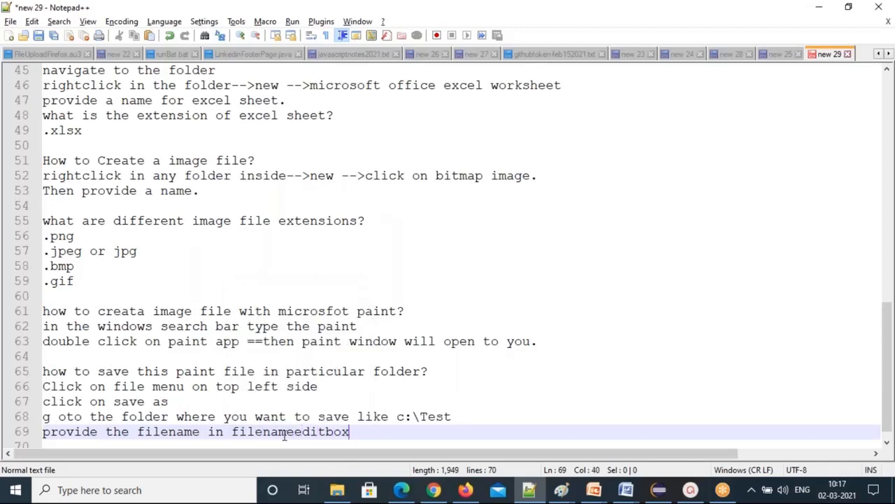
Add the note 'select save as type --either gif or jpeg or png'.
key(Return)
text(s)
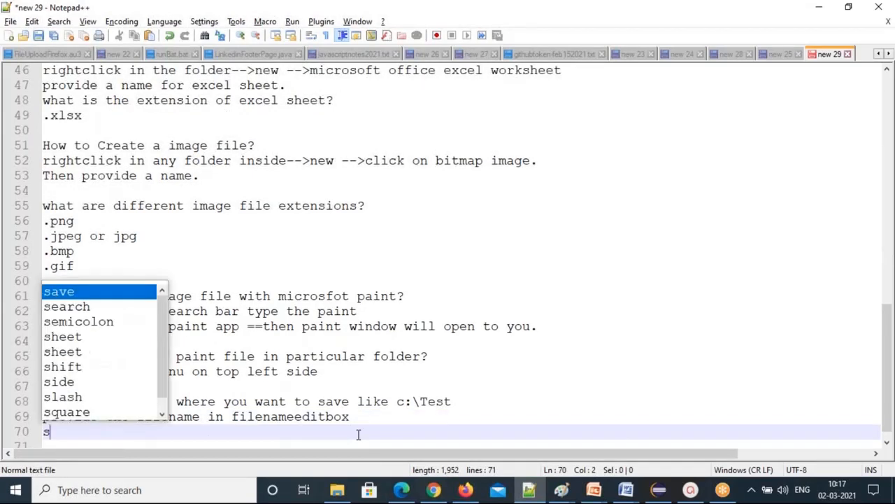
text(elect save as t)
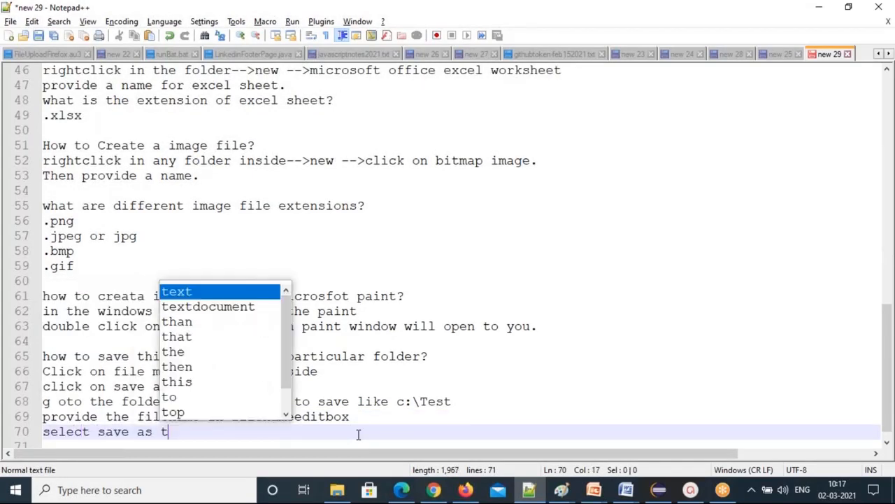
text(ype --either gif )
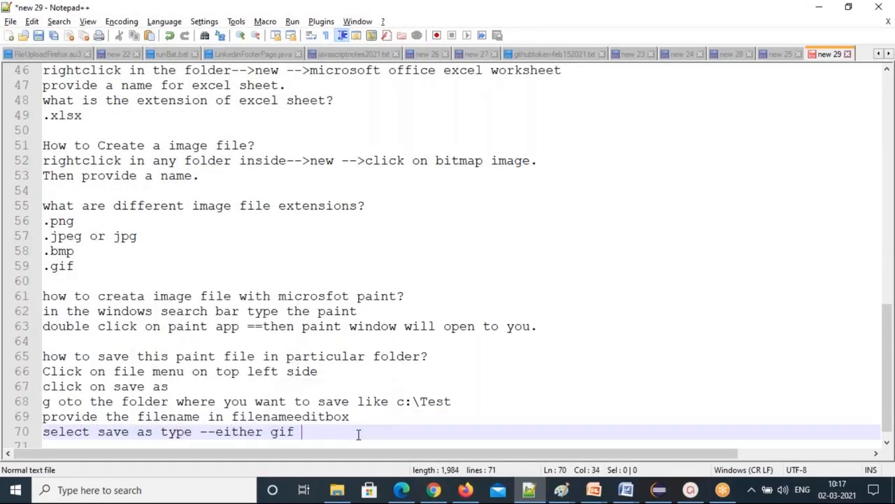
text(or jpef)
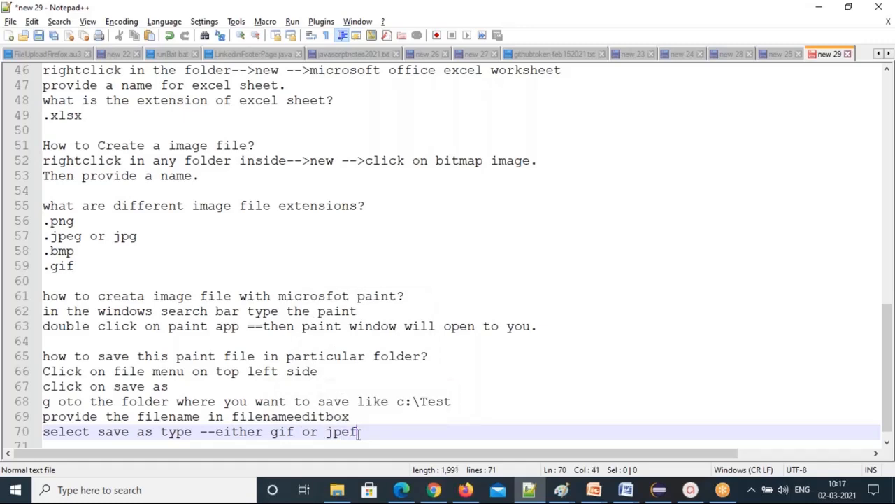
key(BackSpace)
text(g or png)
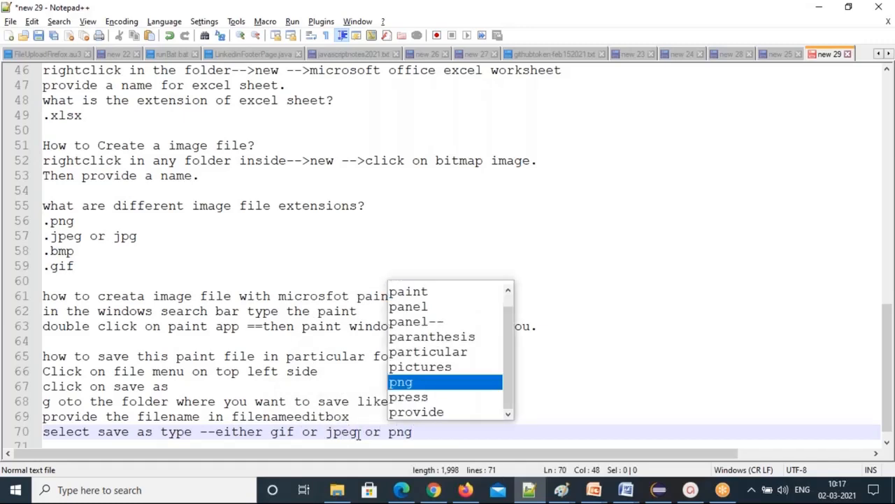
click(432, 434)
Add the note 'click on Save', then save the picture as JPEG pic2 in C:\Test.
key(Return)
text(click on Save)
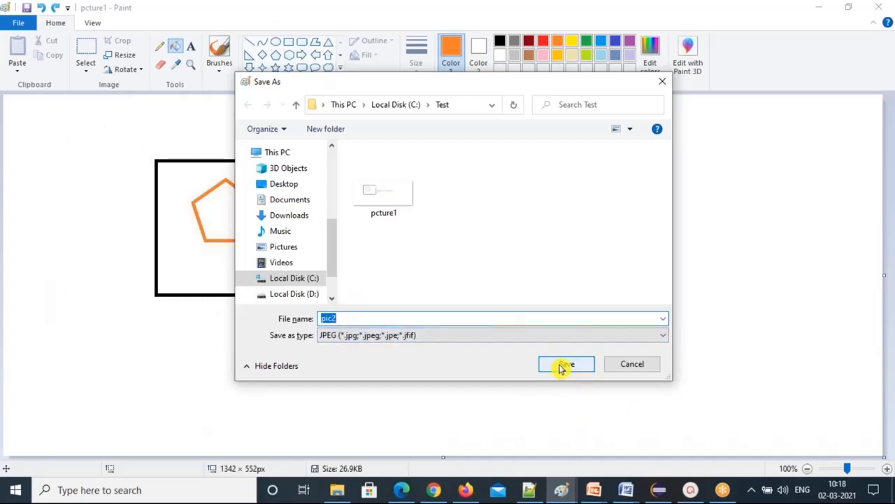
click(563, 365)
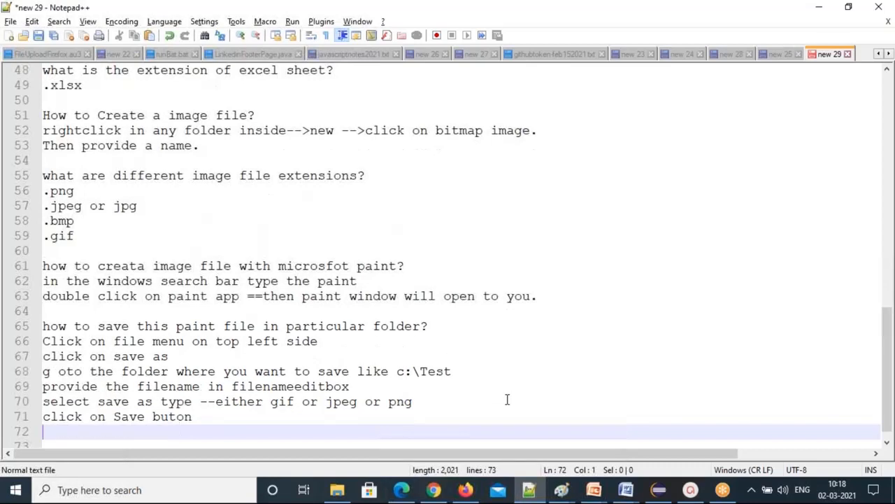
click(336, 489)
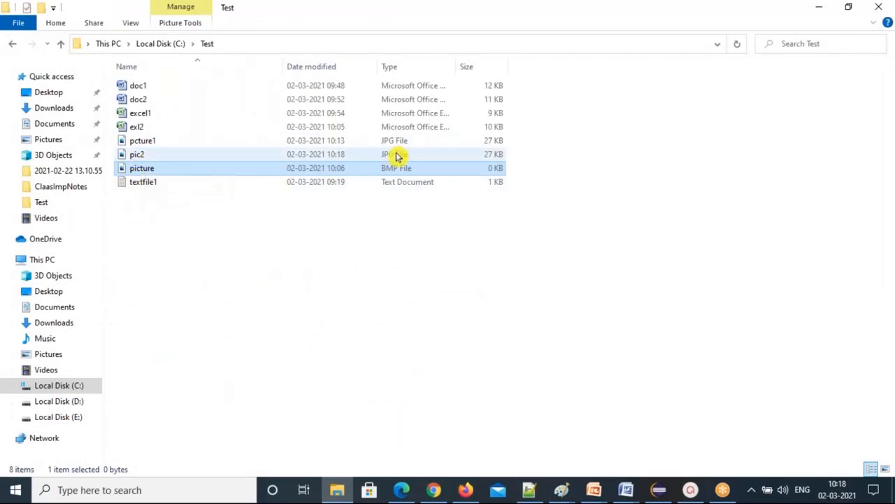
Check that C:\Test lists pic2 as a 27 KB JPG alongside pcture1.
click(361, 239)
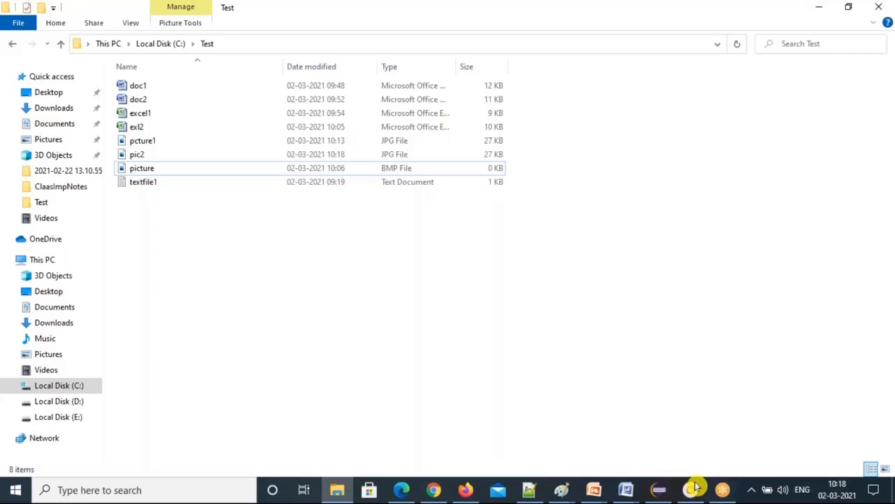
click(719, 491)
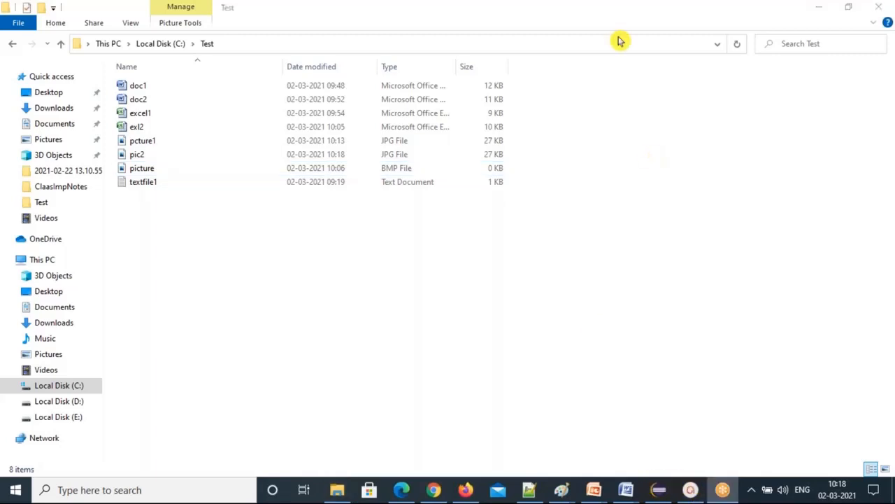